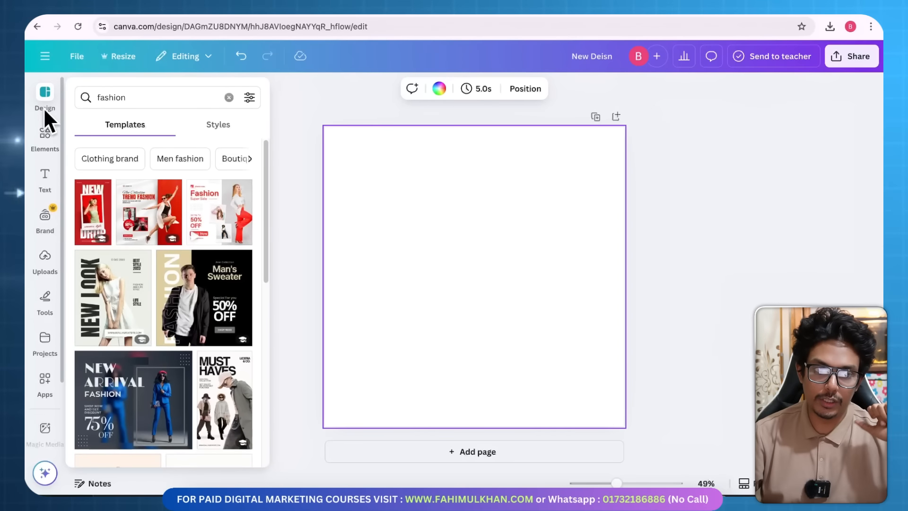
Search the elements library for "abstract shape" and browse all matching graphics.
click(45, 137)
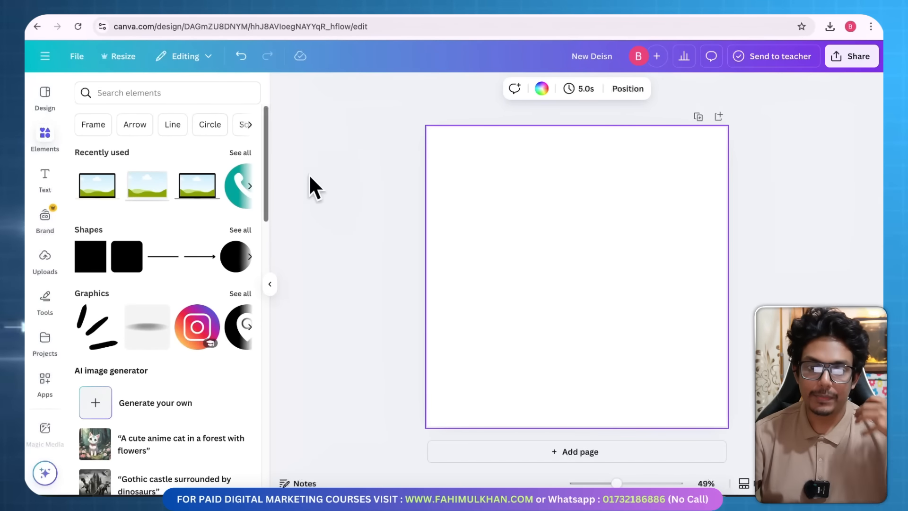
click(159, 100)
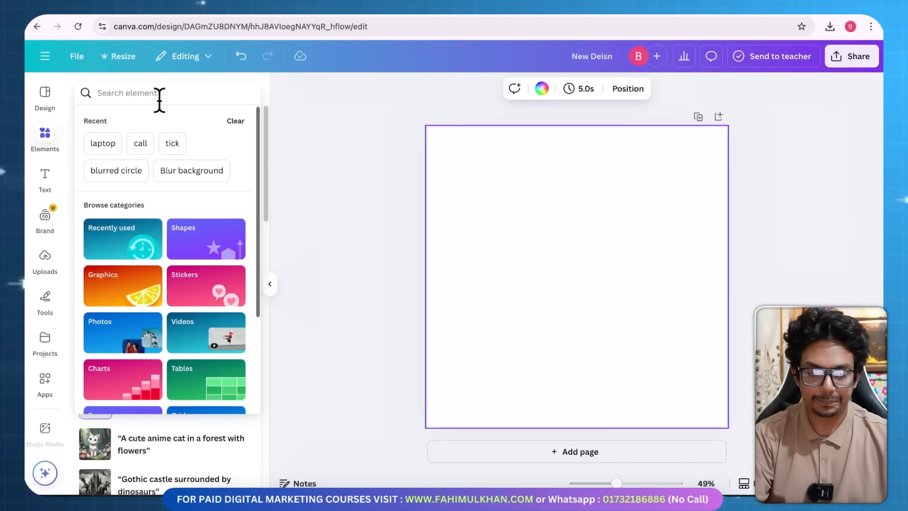
text(abstr)
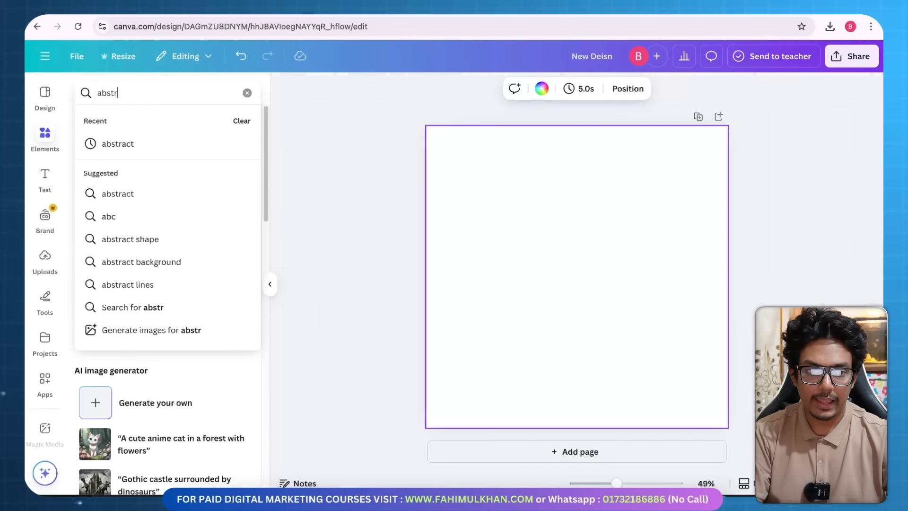
click(135, 217)
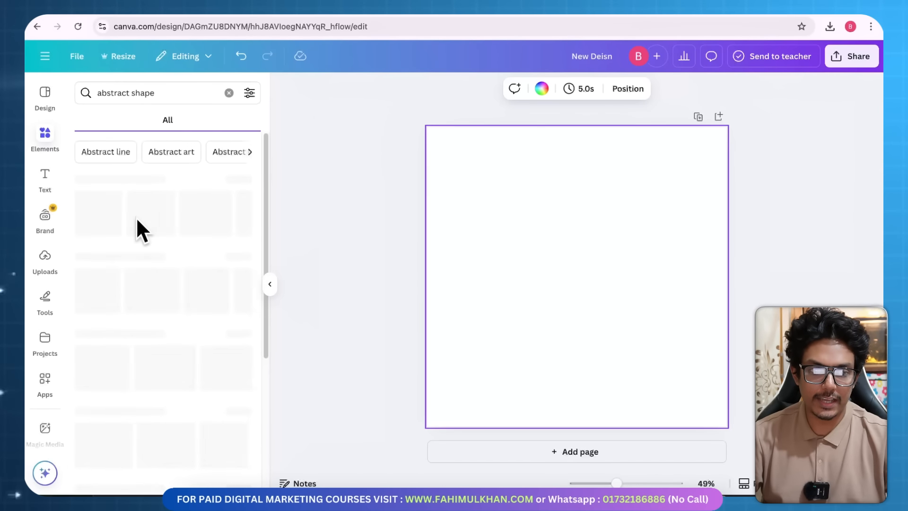
click(234, 180)
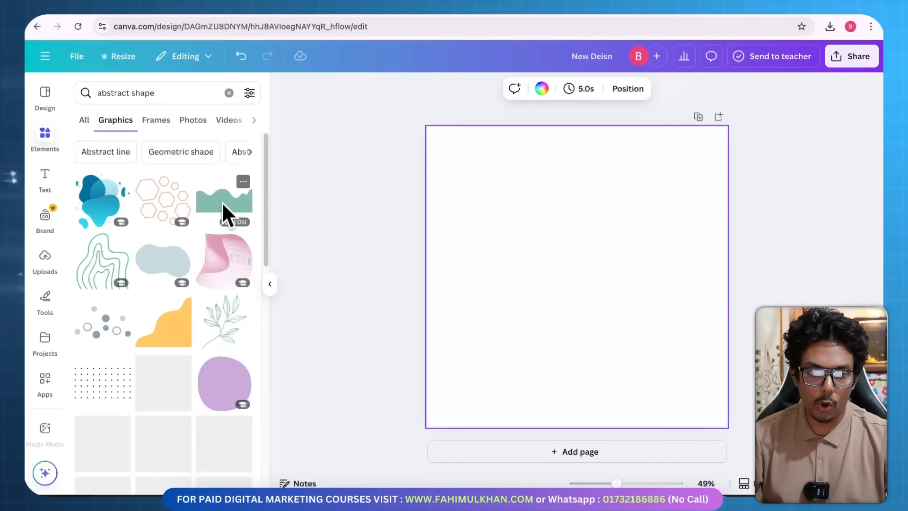
scroll(160, 269, down, 3)
scroll(159, 269, up, 3)
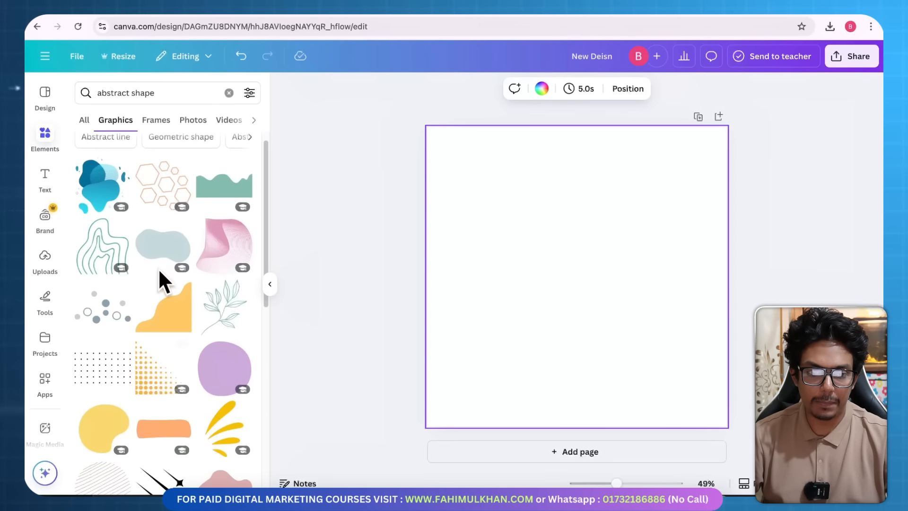
Place the green wavy-line graphic, enlarge it to cover most of the page, and delete it.
click(101, 247)
drag(523, 220, 413, 129)
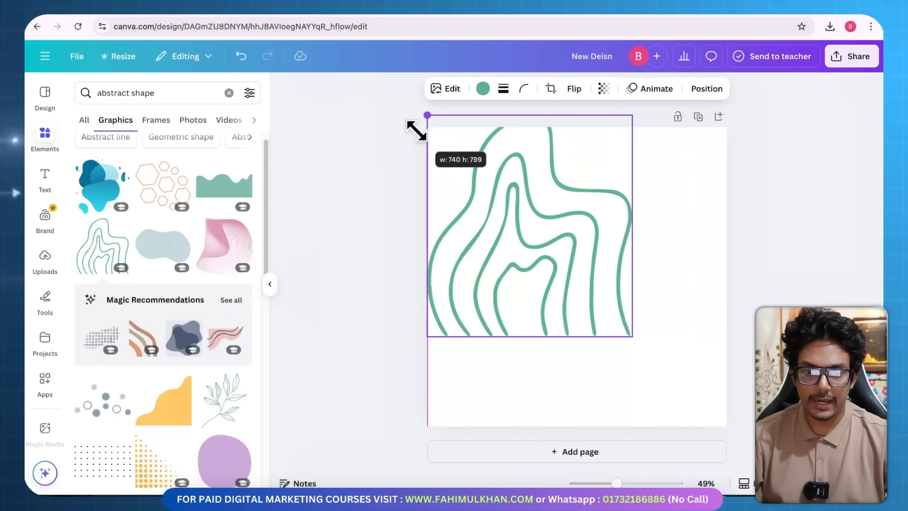
drag(634, 336, 682, 372)
drag(592, 272, 615, 301)
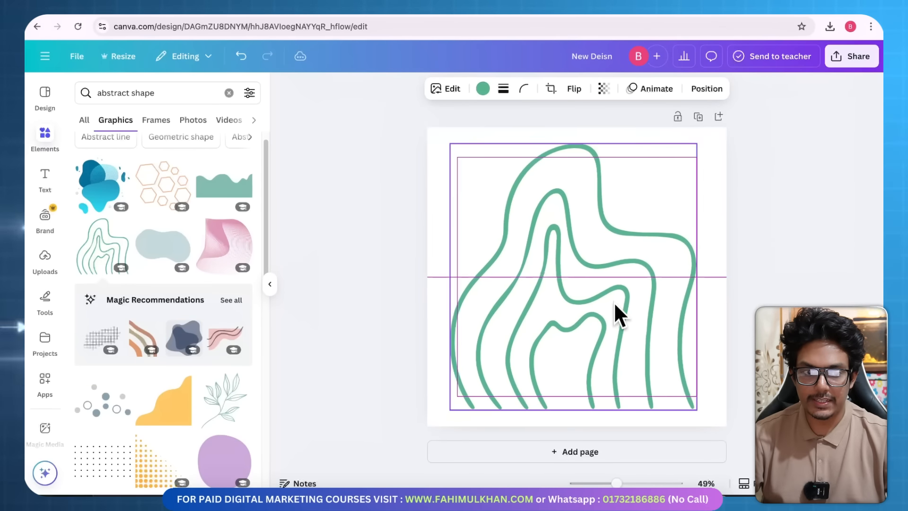
key(Delete)
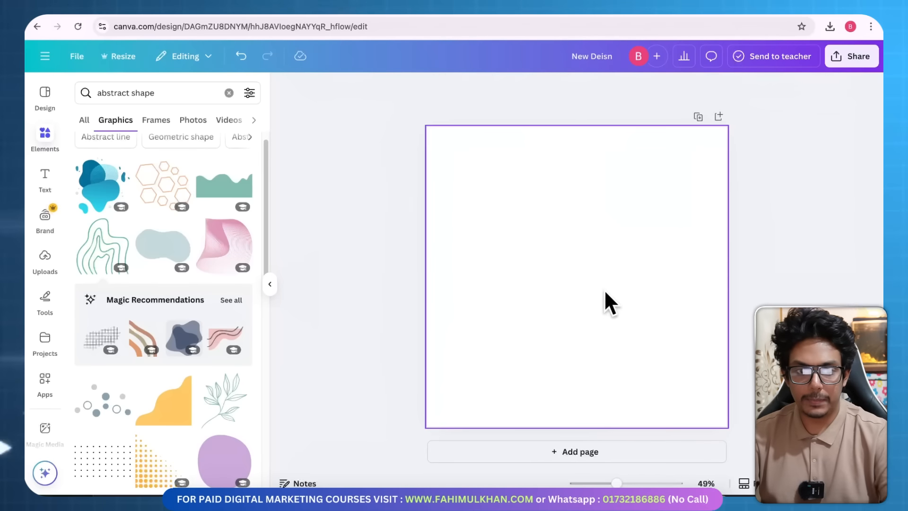
Place the solid green wave graphic on the page, enlarge it, and delete it.
click(229, 183)
drag(637, 302, 697, 328)
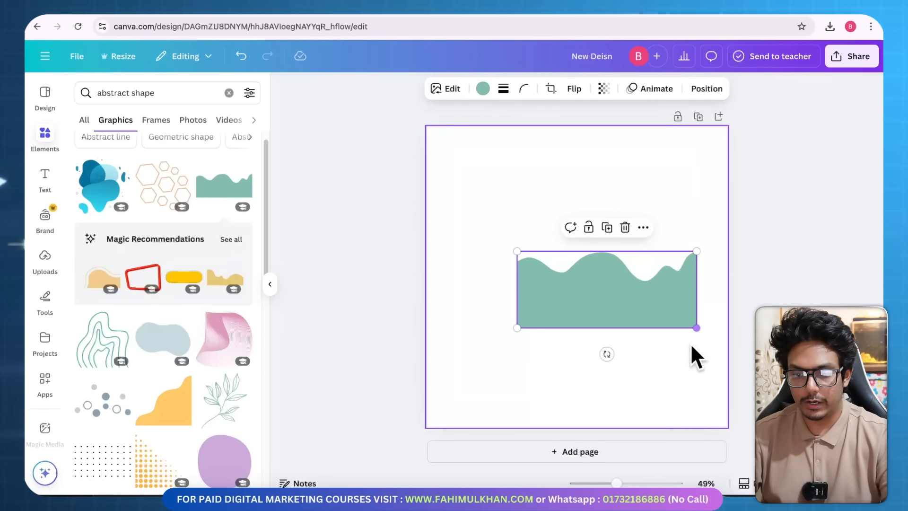
key(Delete)
Search the graphics for "tick mark".
triple_click(109, 93)
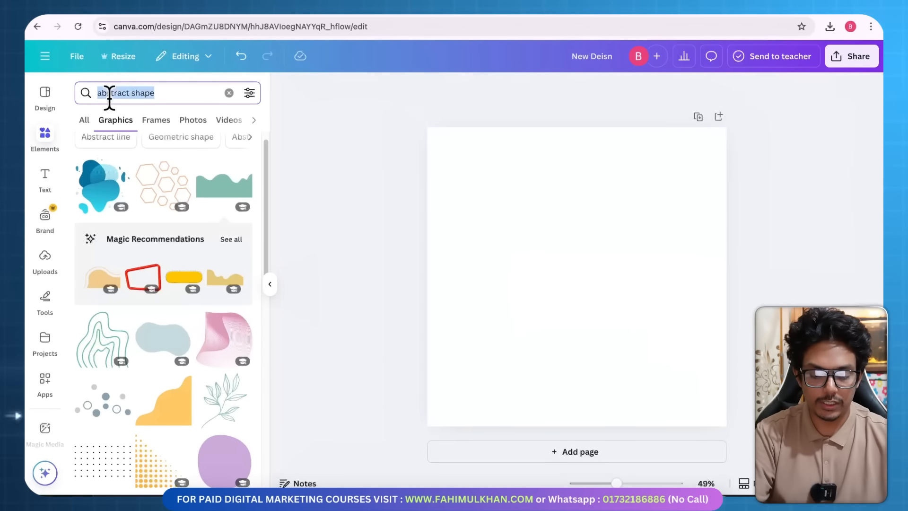
text(tick mark)
key(Return)
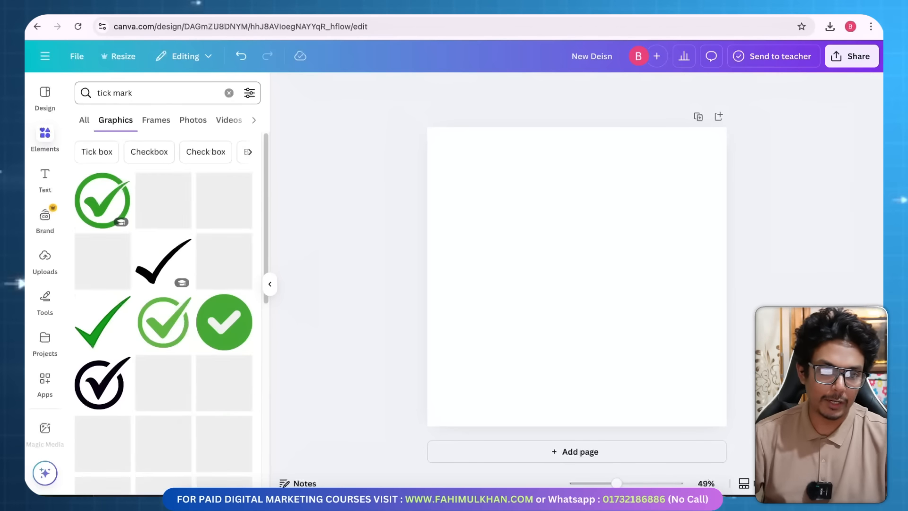
Place the green circled tick mark, shrink it near the page's left side, and delete it.
click(105, 203)
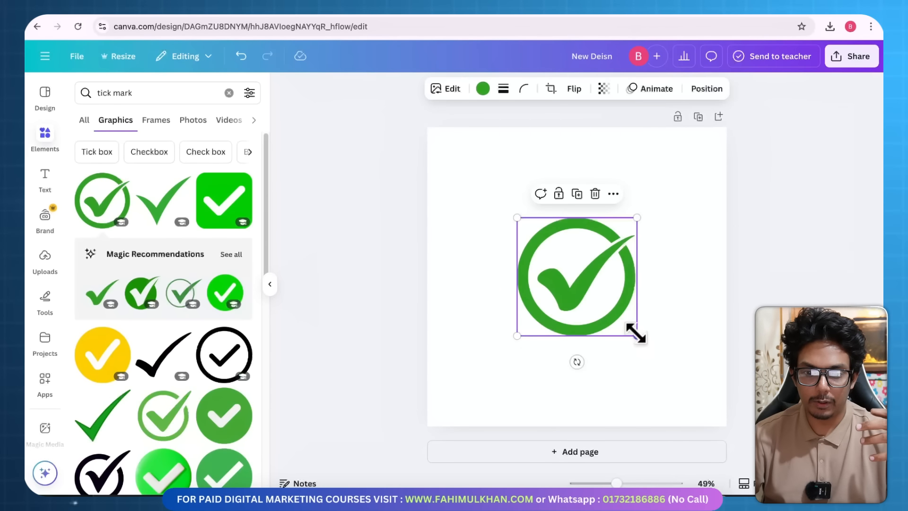
drag(636, 334, 488, 316)
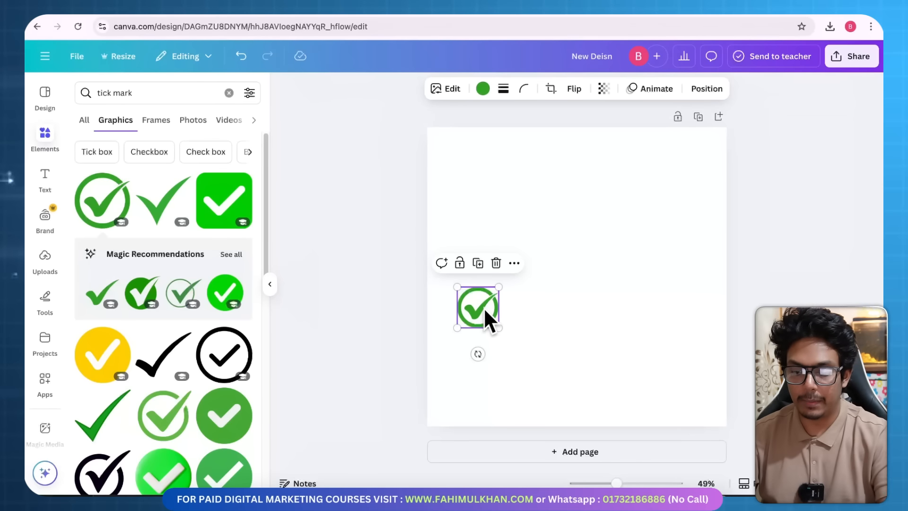
key(Delete)
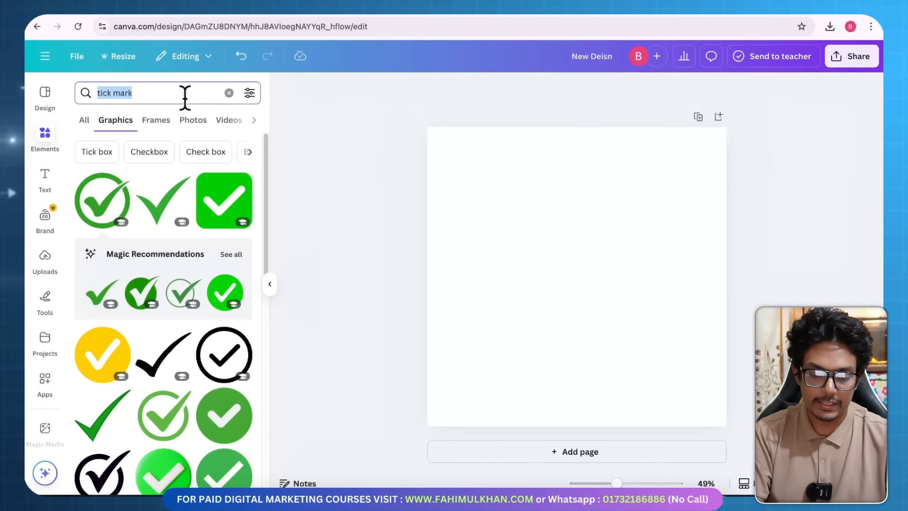
Search the graphics for "house" and refine the search to "house scenery".
text(house)
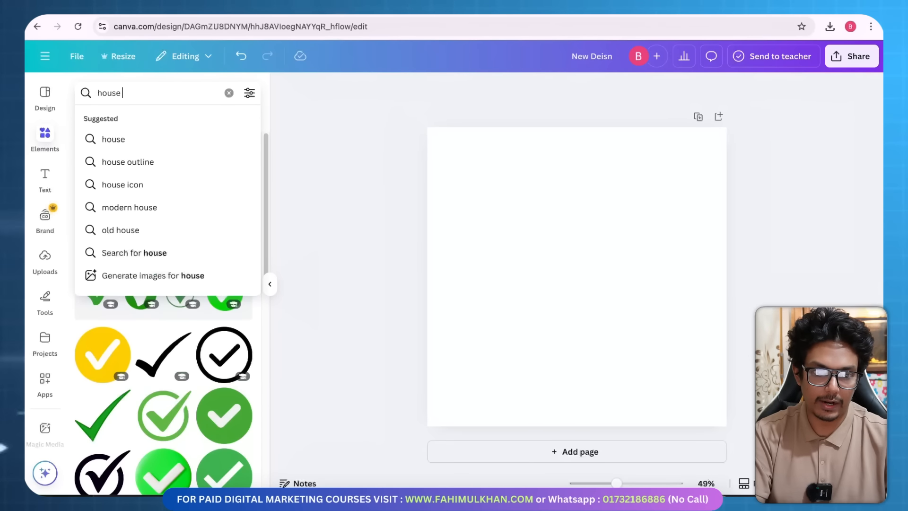
key(Return)
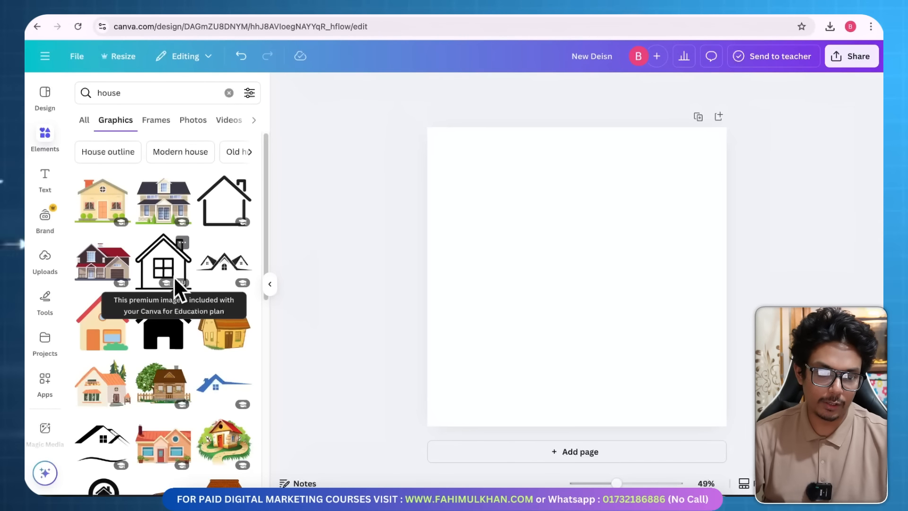
click(153, 90)
text(scen)
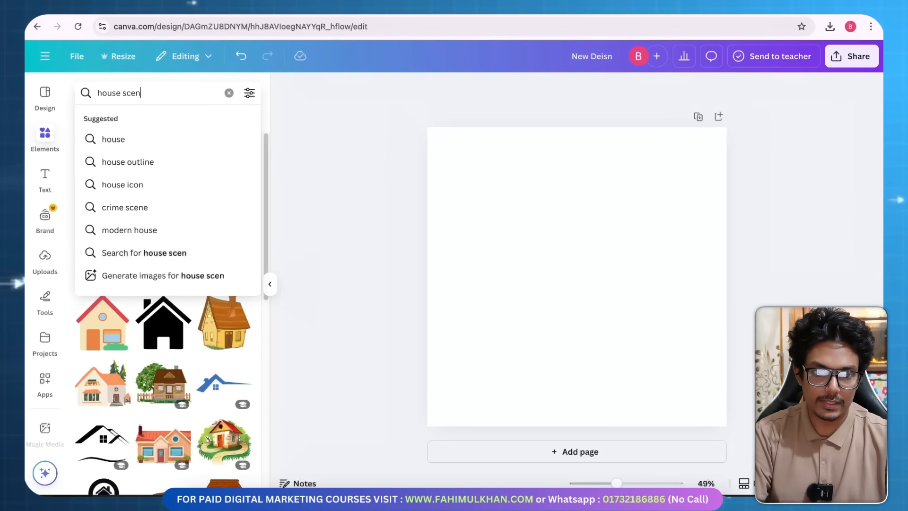
text(ery)
key(Return)
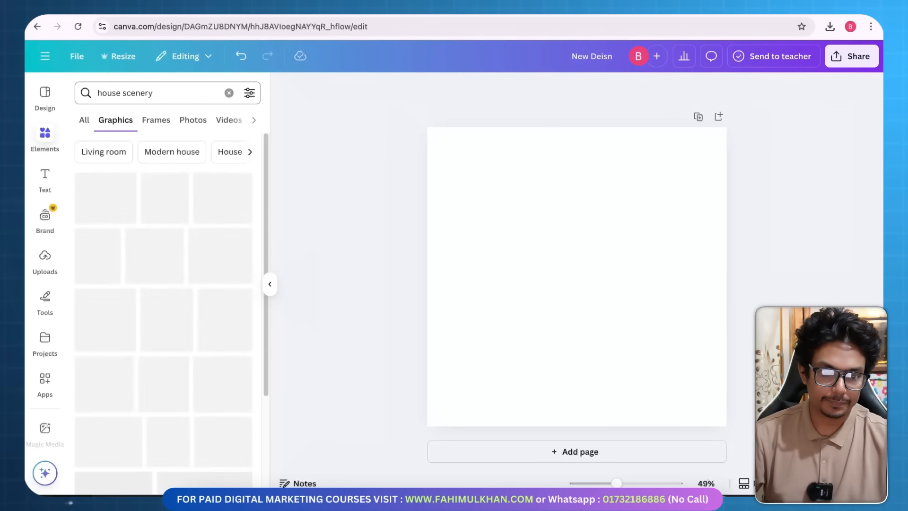
Place the painted landscape with the tree, house and car on the page, and delete it.
scroll(151, 279, down, 1)
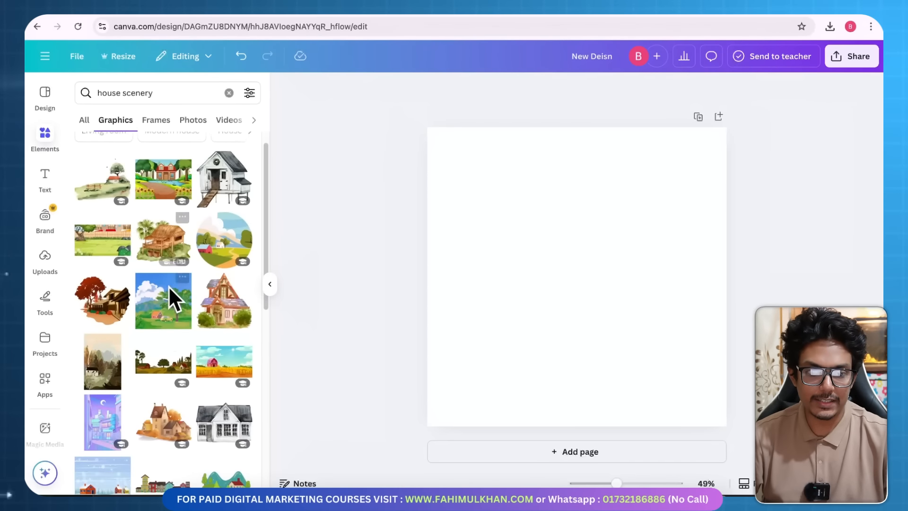
click(173, 301)
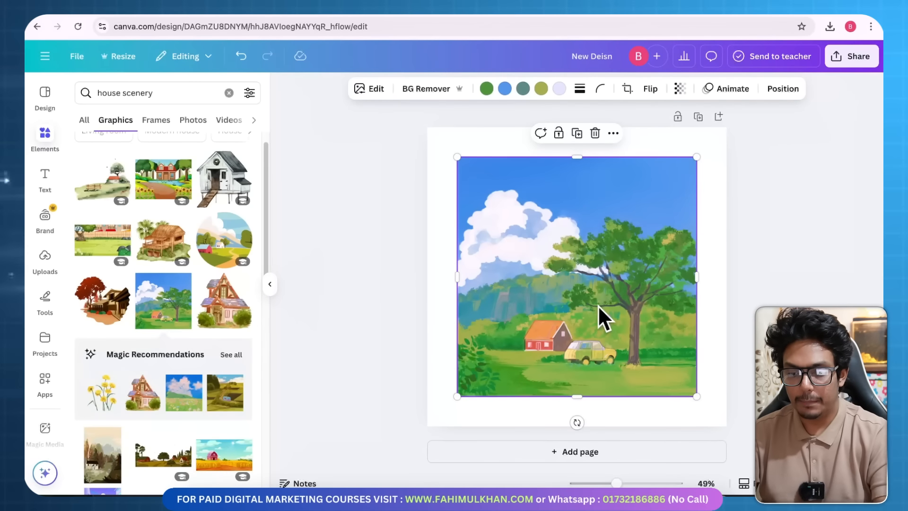
key(Delete)
Search the elements library for "mosque" and browse all matching photos.
triple_click(173, 91)
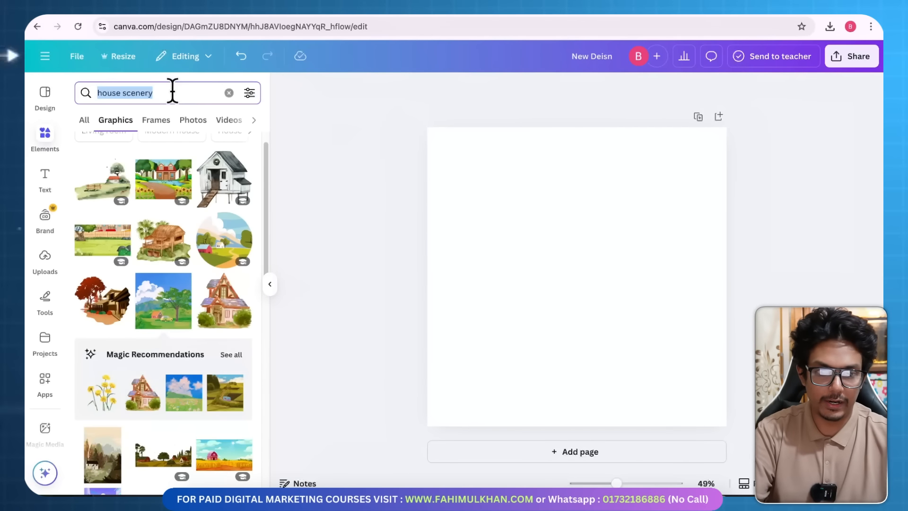
key(BackSpace)
text(mos)
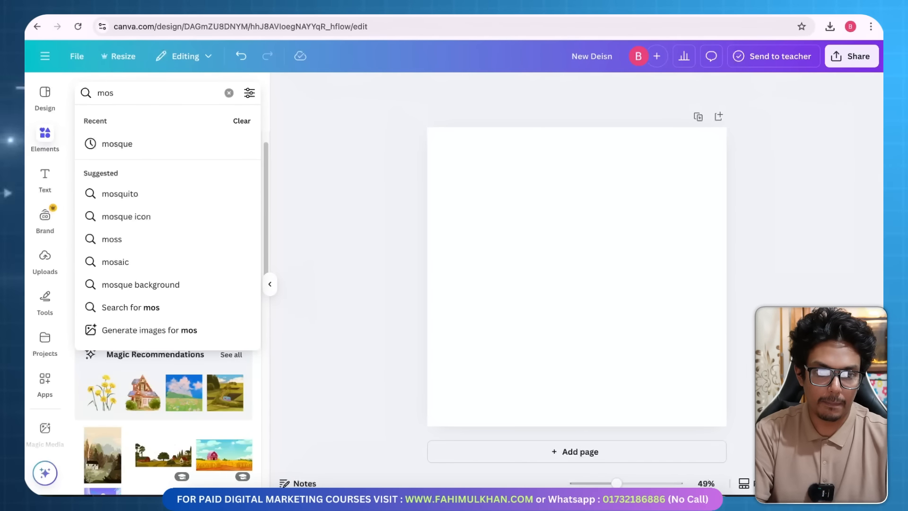
text(que)
key(Return)
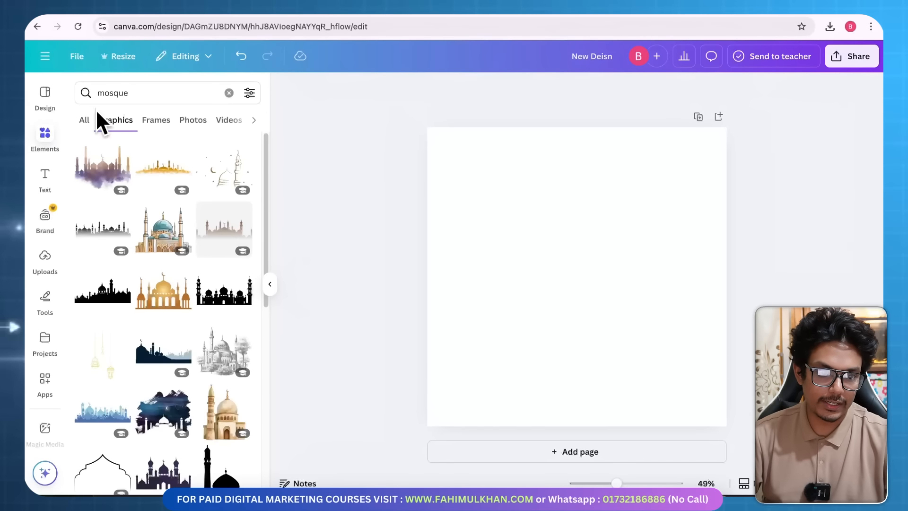
click(87, 117)
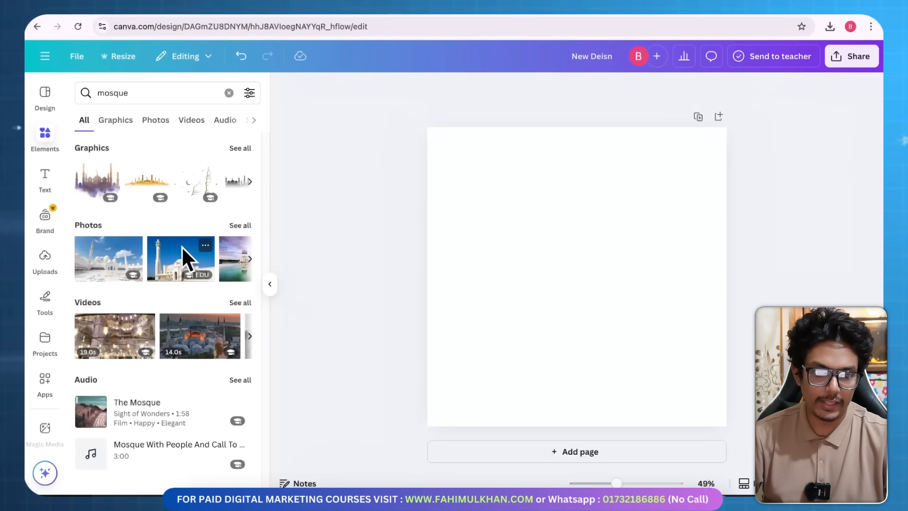
click(241, 225)
scroll(184, 285, down, 5)
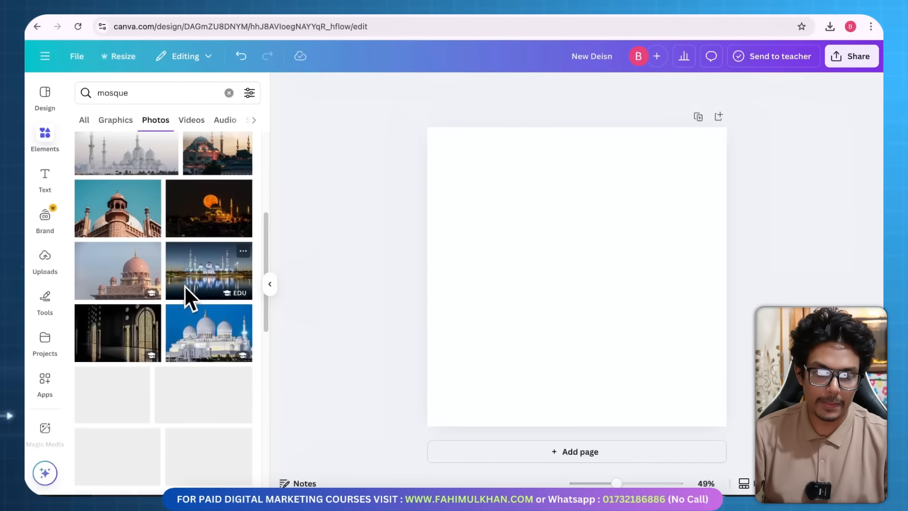
scroll(184, 285, down, 10)
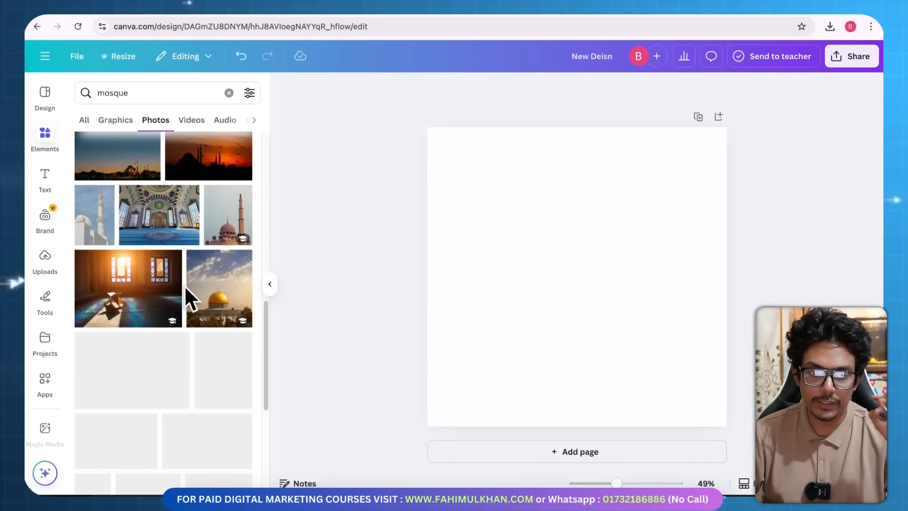
Place the photo of the sunlit mosque interior with the book stand, enlarge and reposition it, and delete it.
click(139, 292)
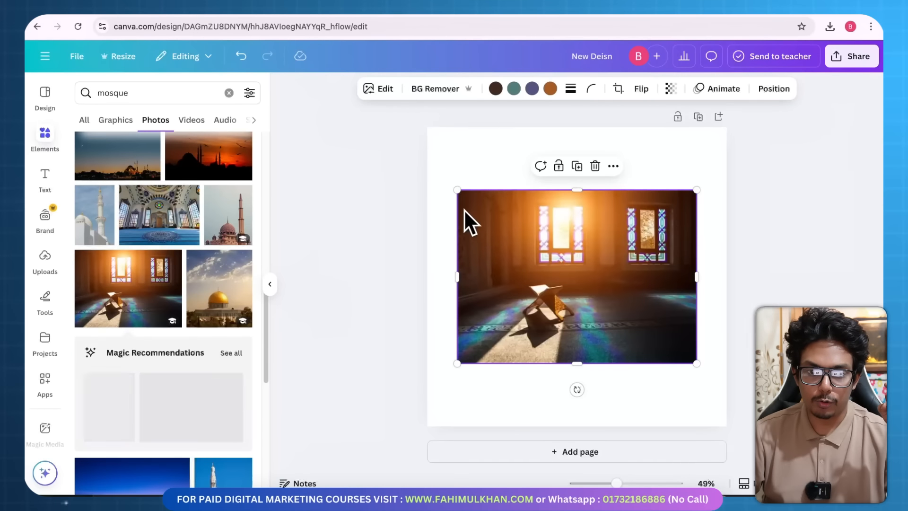
drag(459, 193, 421, 163)
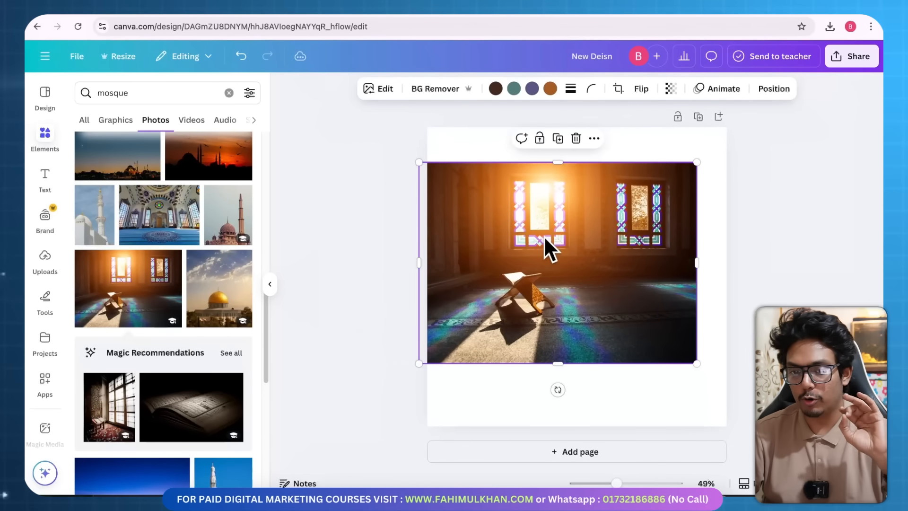
drag(544, 236, 561, 235)
key(Delete)
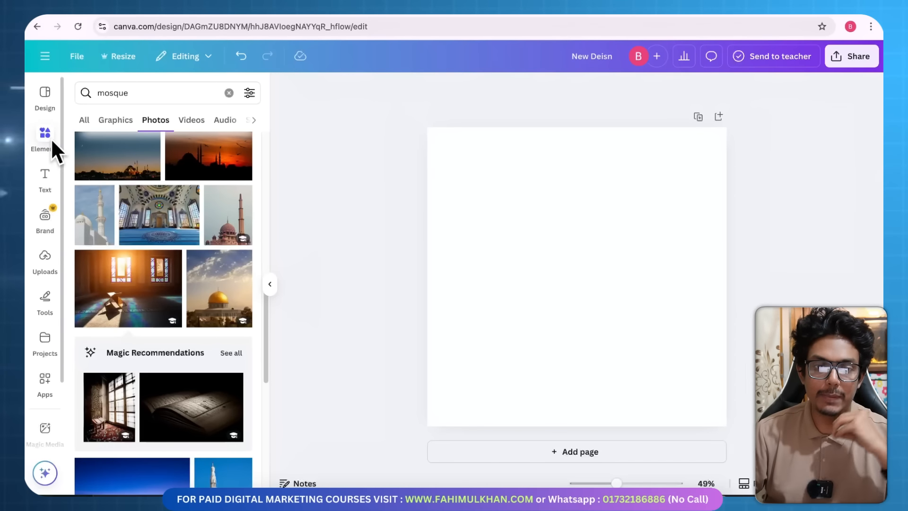
Add a heading reading "HI," with "I AM" and the presenter's first name in capitals on the second line.
click(43, 181)
click(208, 219)
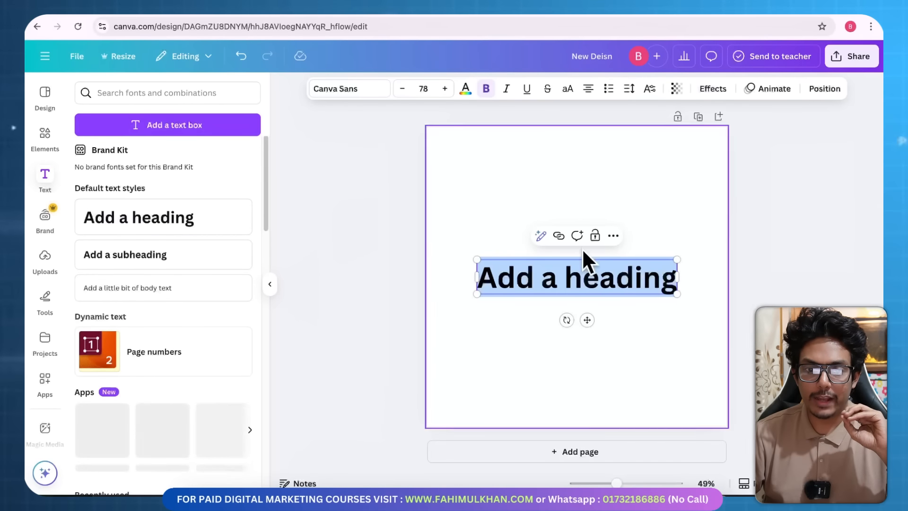
key(BackSpace)
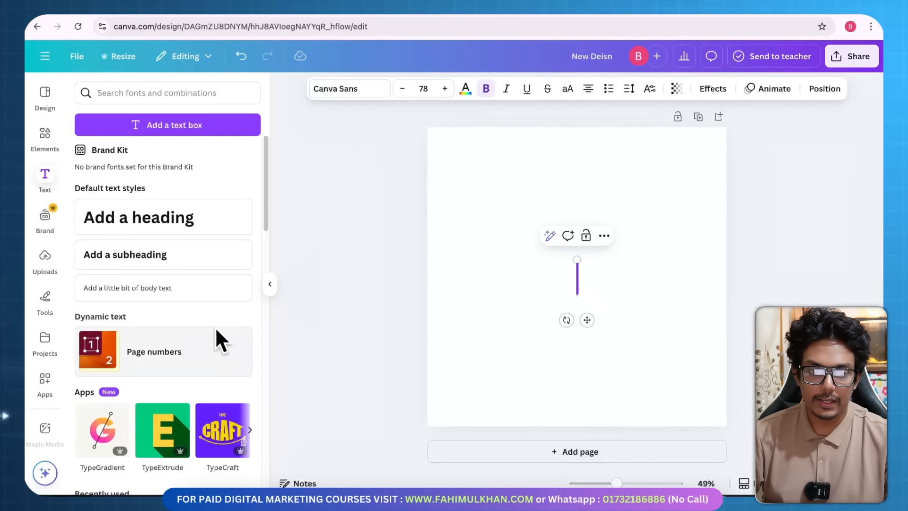
text(HI,)
key(Return)
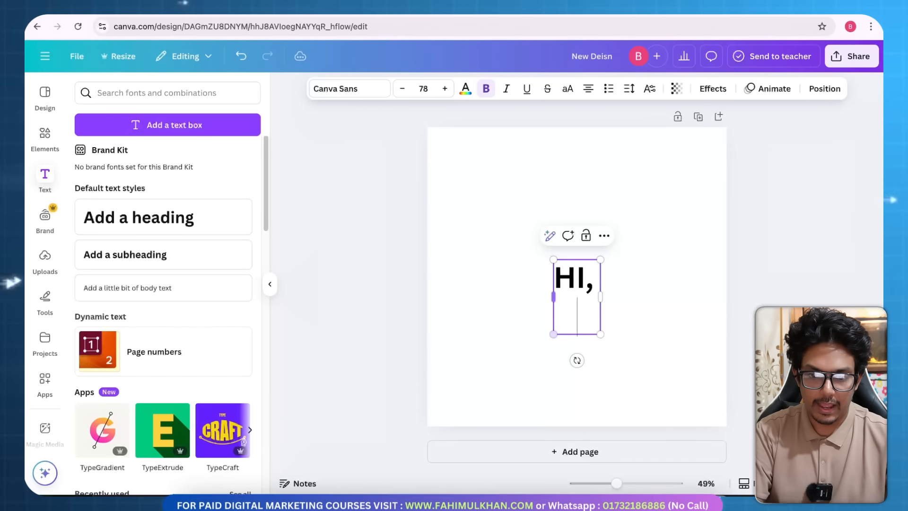
text(I AM FAHIMUL)
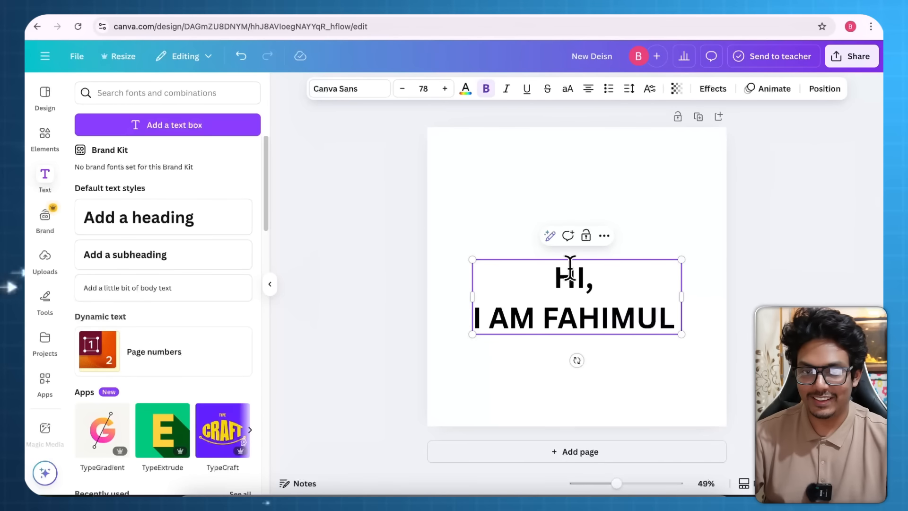
click(778, 253)
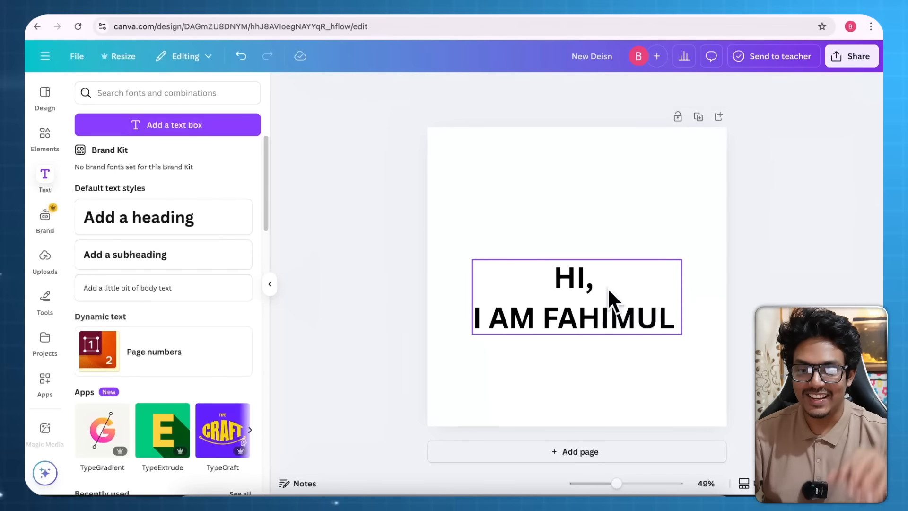
Move the heading text up to the upper middle of the page.
click(605, 293)
drag(578, 308, 577, 260)
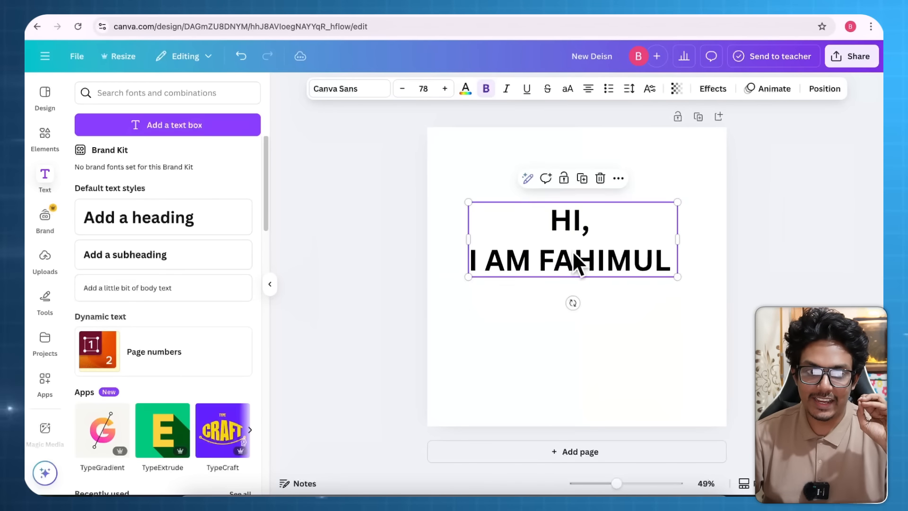
Browse the available fonts and set the heading's font to Mochiy Pop P One.
click(337, 88)
scroll(166, 286, down, 5)
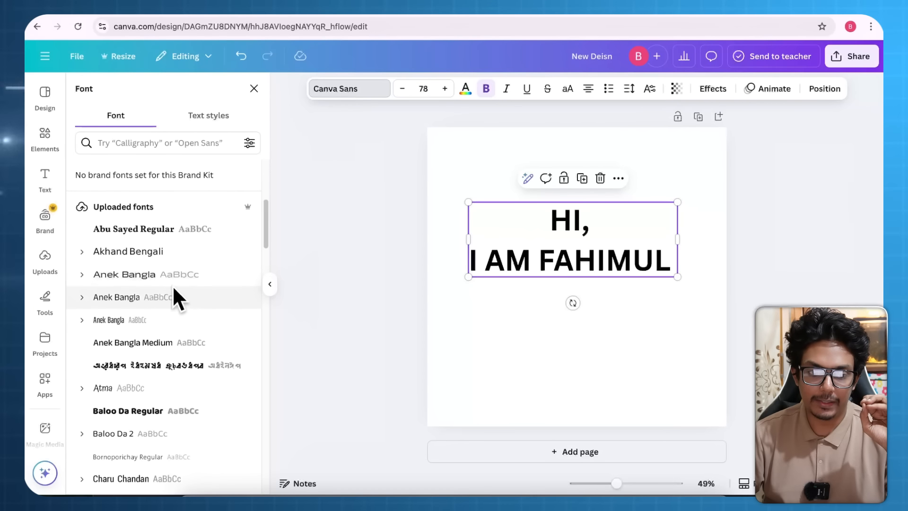
scroll(173, 314, down, 5)
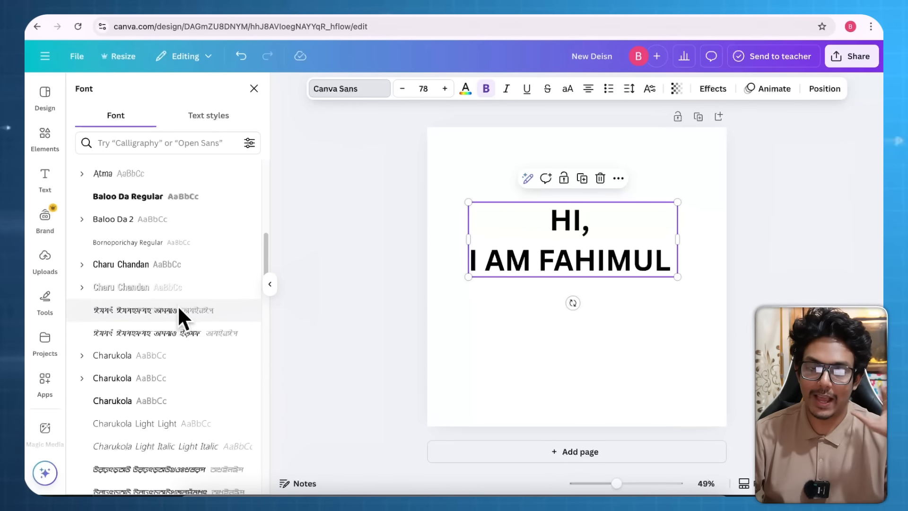
scroll(178, 309, up, 6)
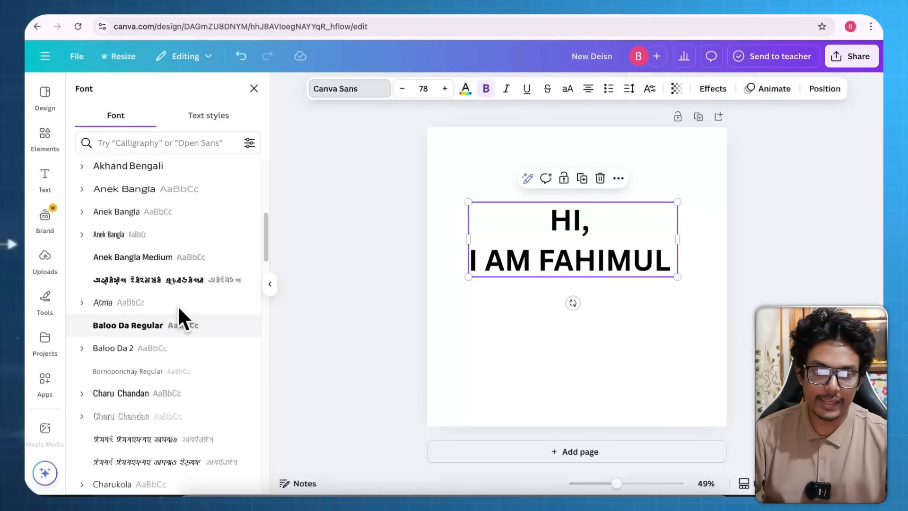
scroll(145, 241, up, 3)
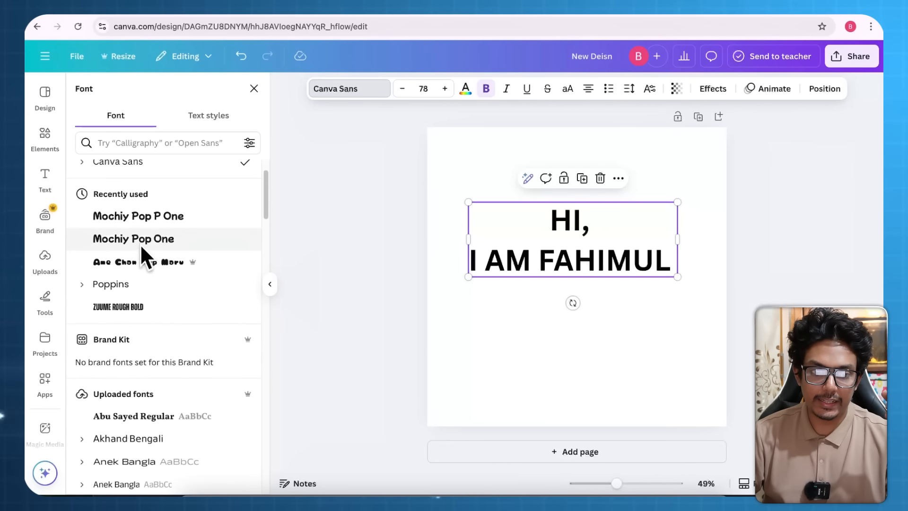
click(149, 222)
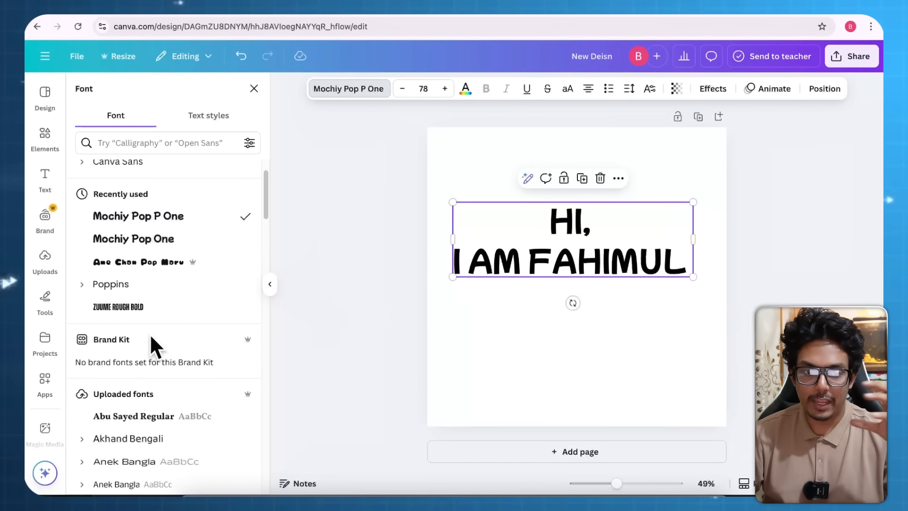
Change the heading's font to the uploaded font Ekushey 1 December.
scroll(150, 333, down, 8)
scroll(157, 334, down, 3)
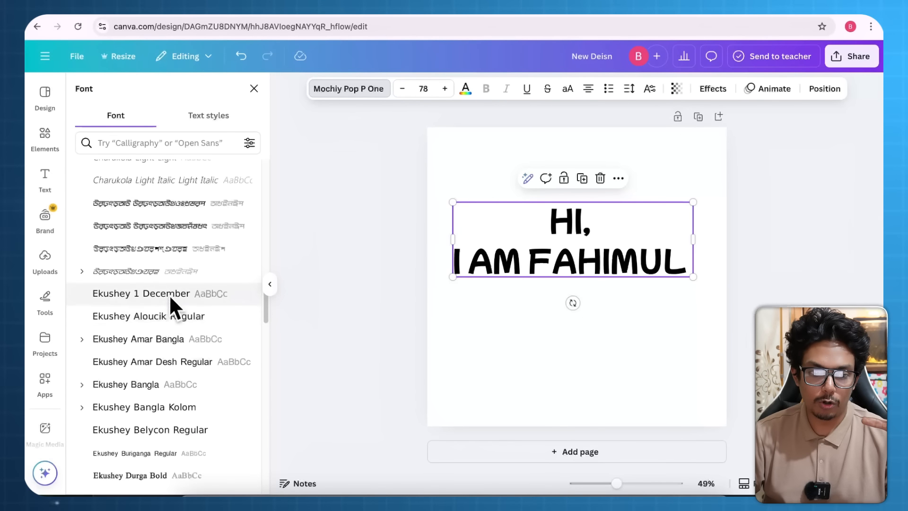
click(168, 294)
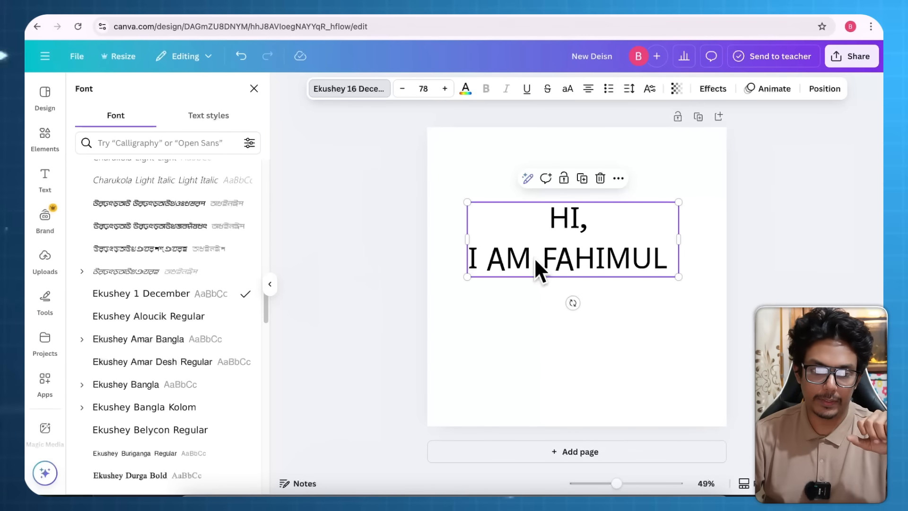
Upload the portrait photo 1745597043579.jpg from Finder's Downloads folder by dropping it into the design's uploads, and maximize the browser window.
click(44, 258)
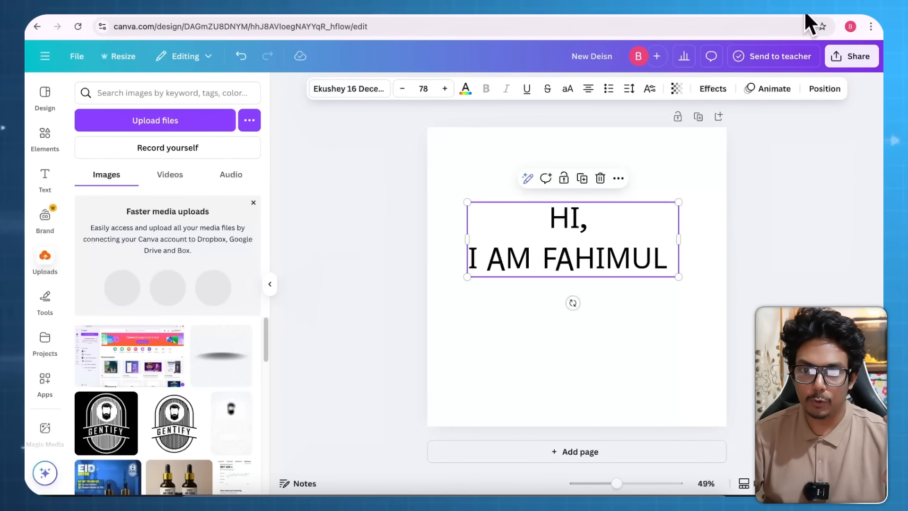
drag(798, 8, 694, 162)
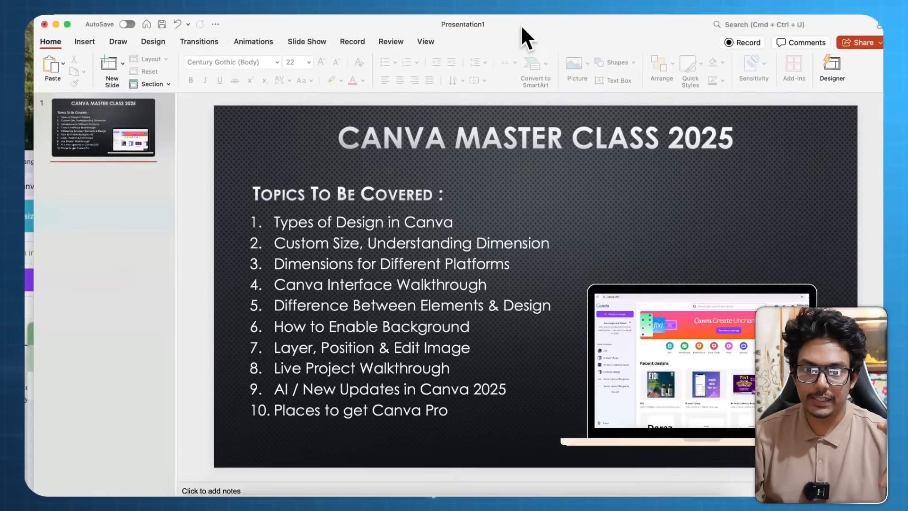
drag(521, 26, 554, 263)
click(151, 17)
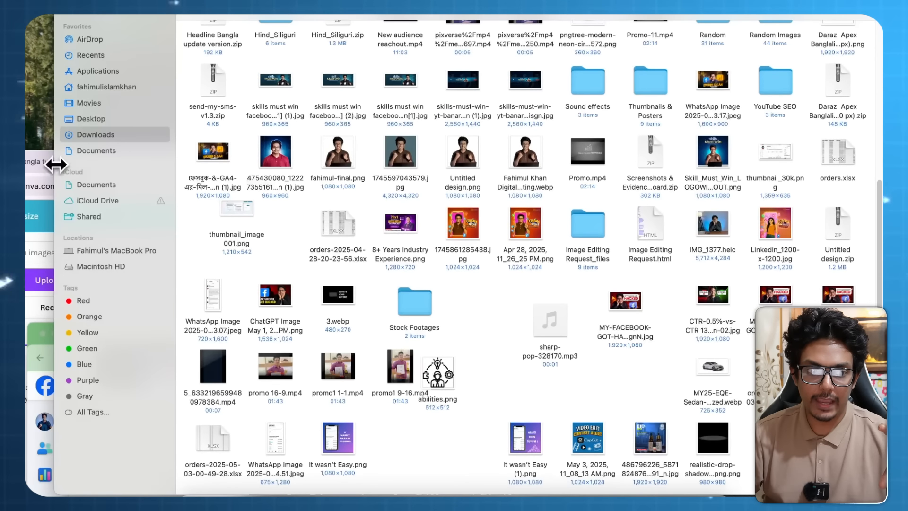
click(45, 161)
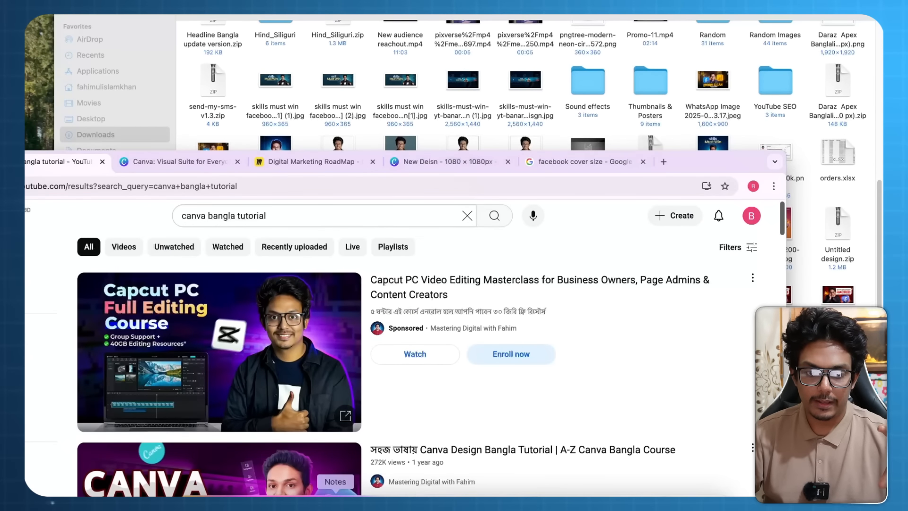
click(244, 494)
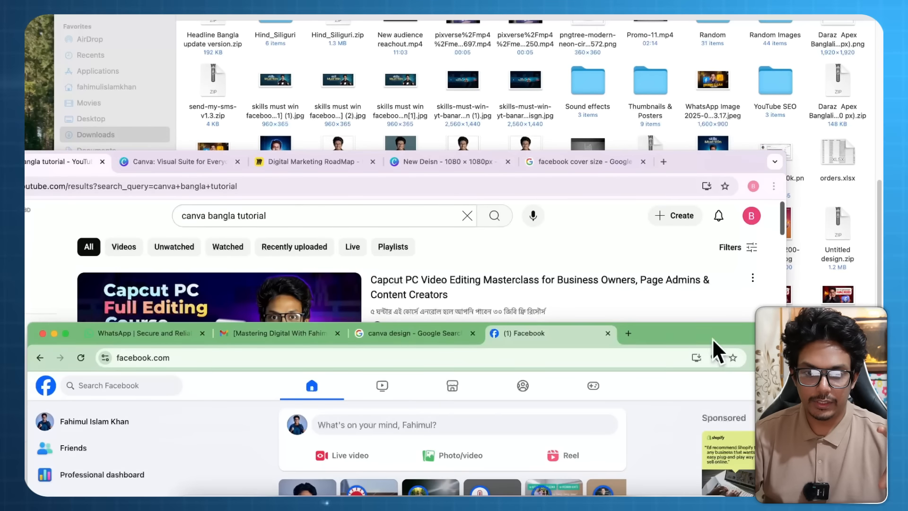
click(477, 162)
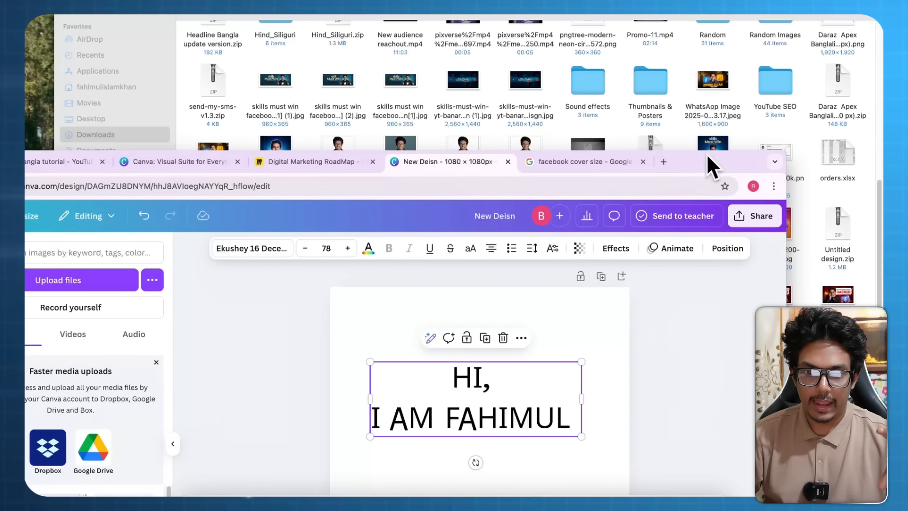
drag(404, 135, 472, 341)
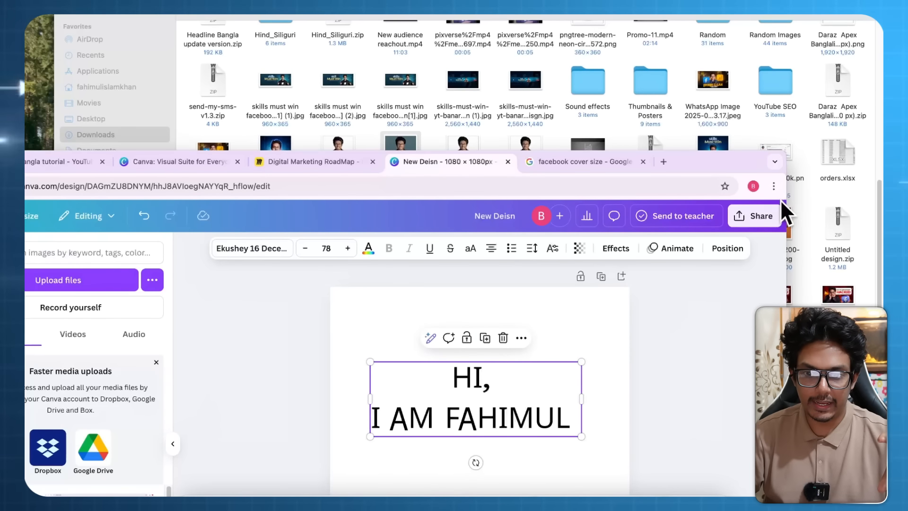
double_click(725, 162)
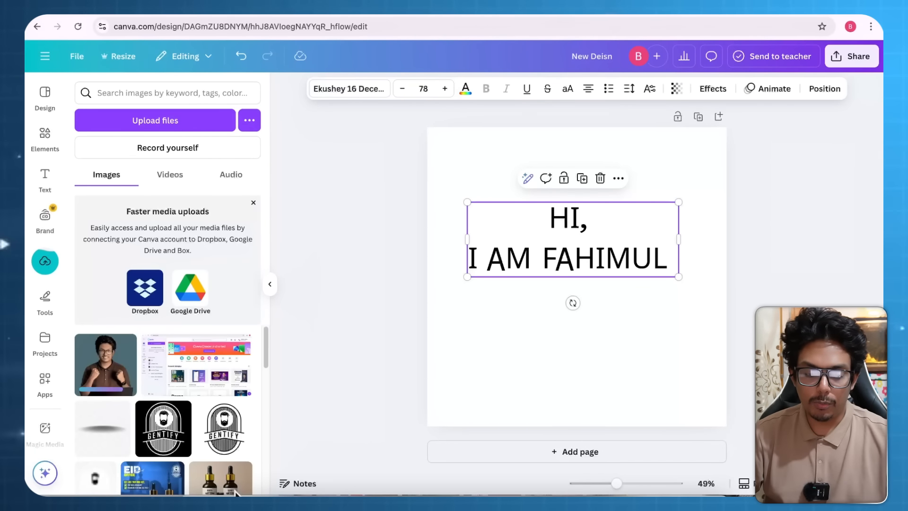
Place the uploaded portrait photo on the page, enlarge it to fill the whole page, and delete it.
click(112, 373)
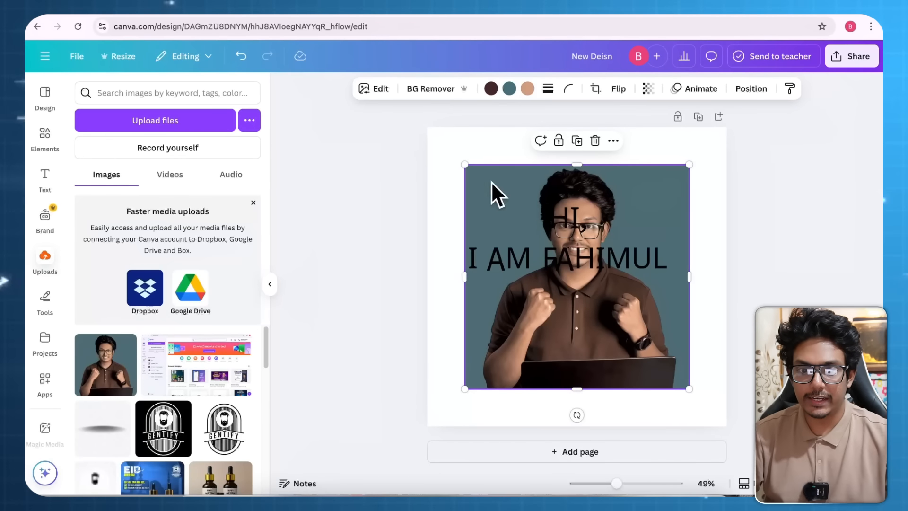
drag(467, 166, 422, 129)
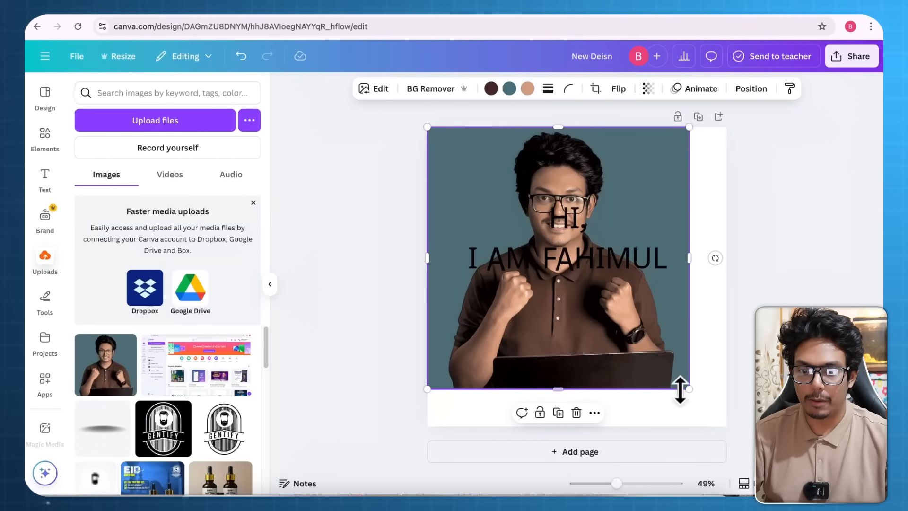
drag(686, 389, 728, 425)
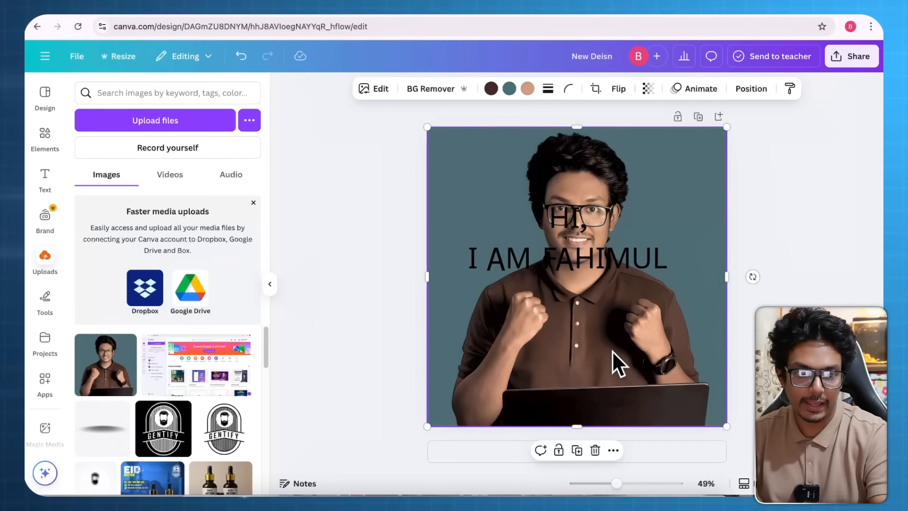
key(Delete)
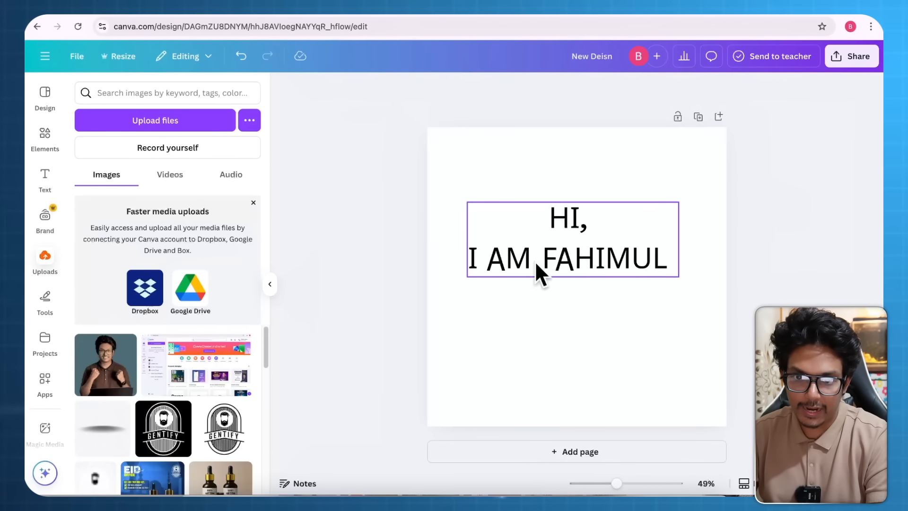
Upload the blue Eid offer poster image from the Downloads folder through the file chooser.
drag(793, 3, 730, 149)
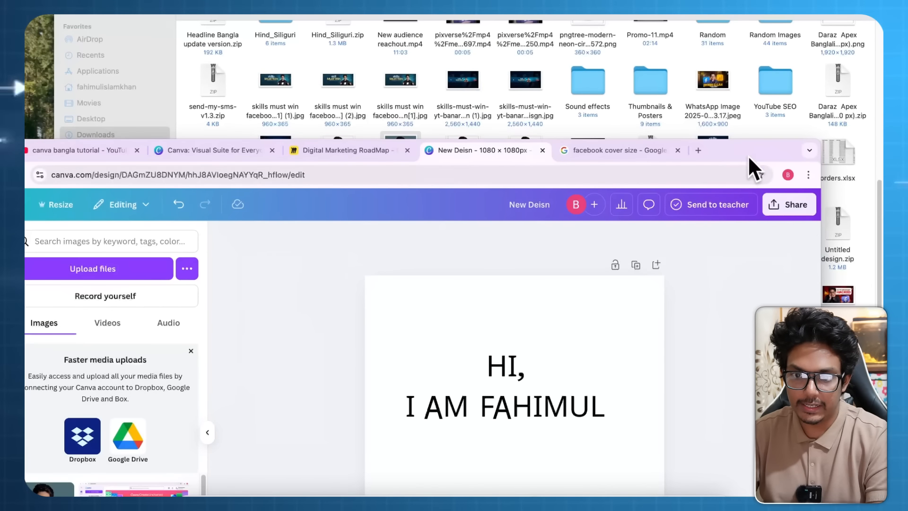
double_click(748, 156)
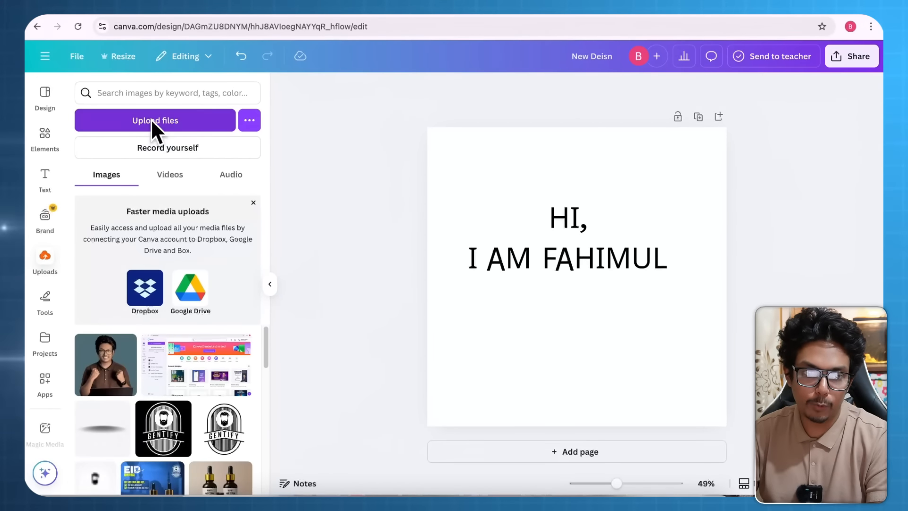
click(151, 120)
click(276, 208)
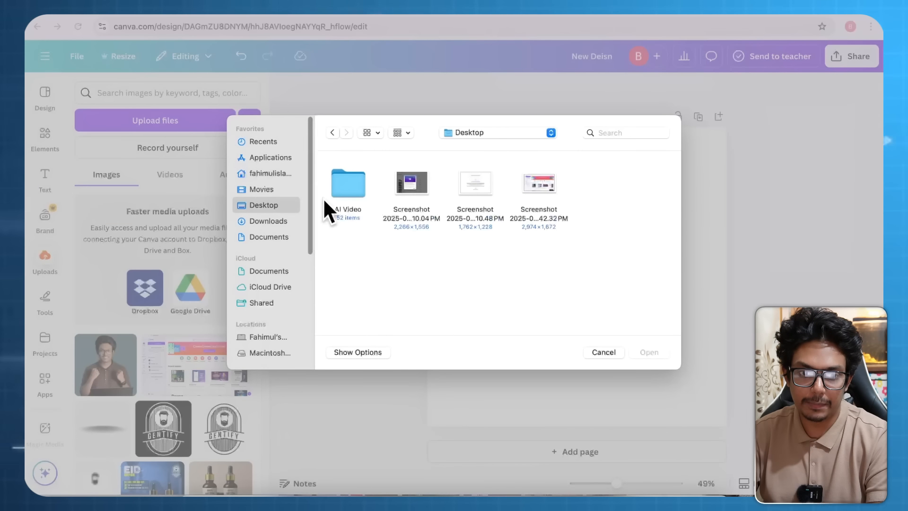
click(275, 221)
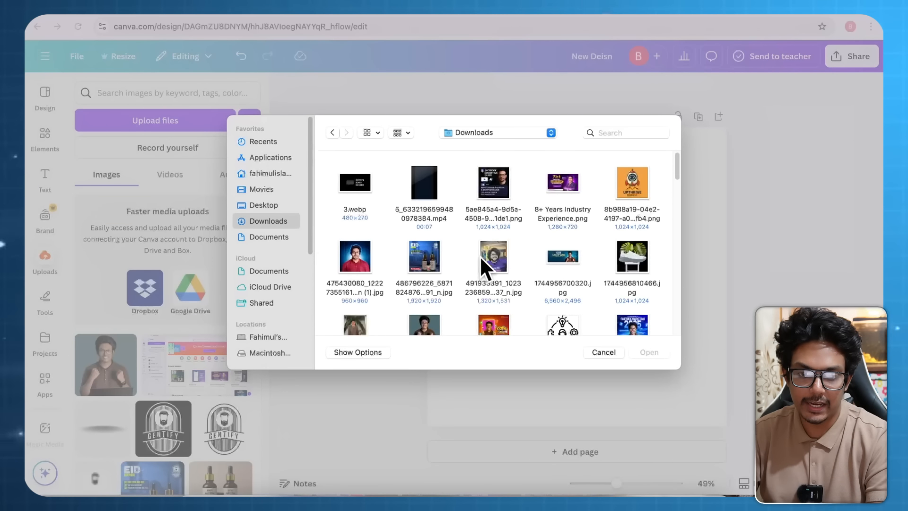
double_click(427, 255)
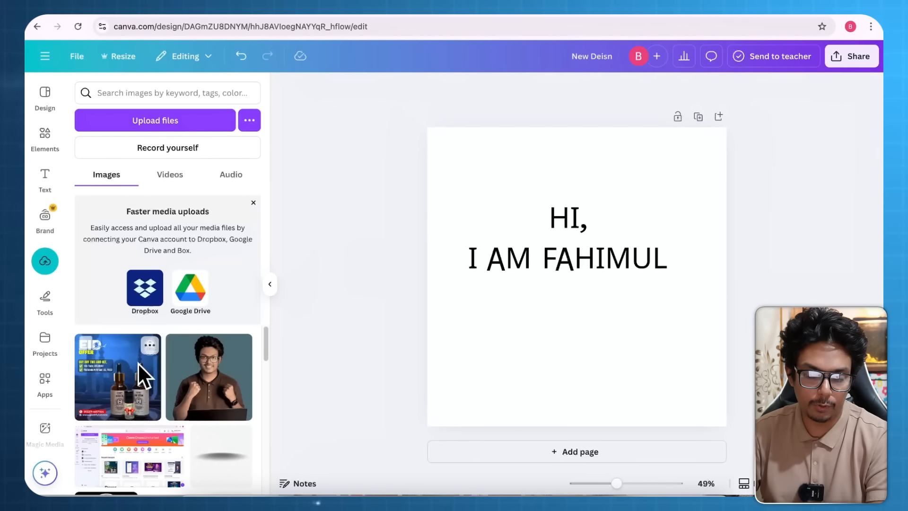
Place the uploaded Eid offer poster on the page, enlarge it towards the page's upper-left corner, and delete it.
click(135, 381)
drag(467, 167, 428, 134)
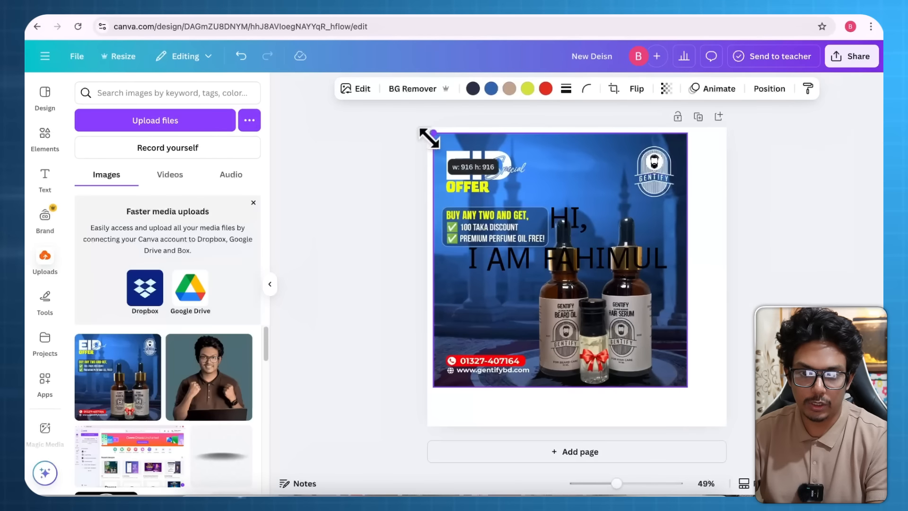
key(Delete)
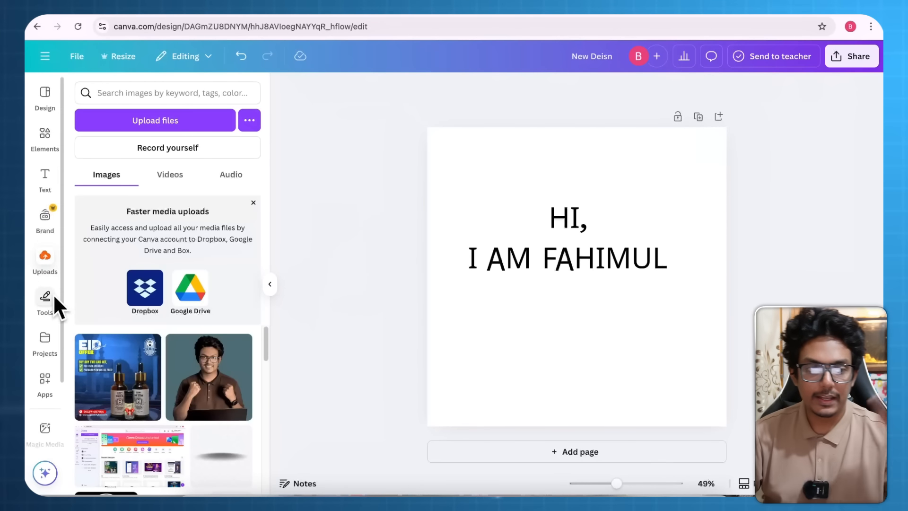
Draw a red freehand scribble and several loose strokes below the heading with the marker.
scroll(49, 290, down, 1)
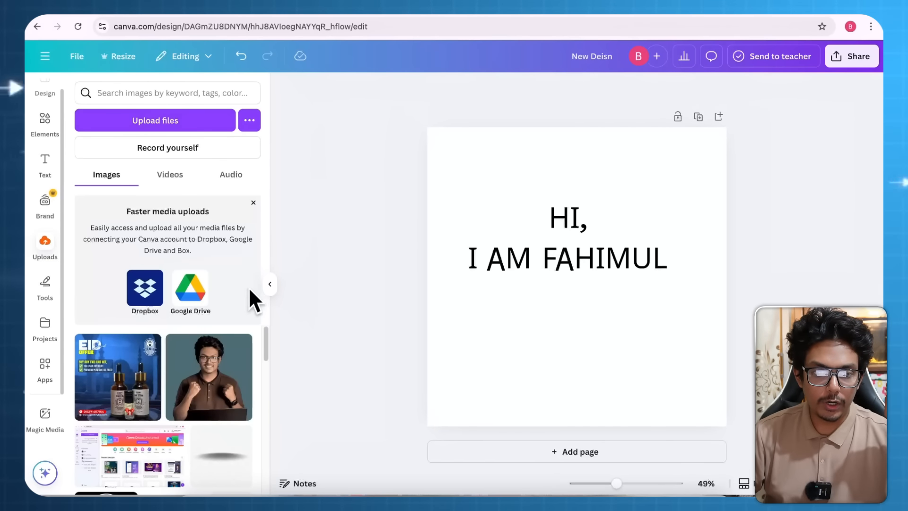
click(47, 283)
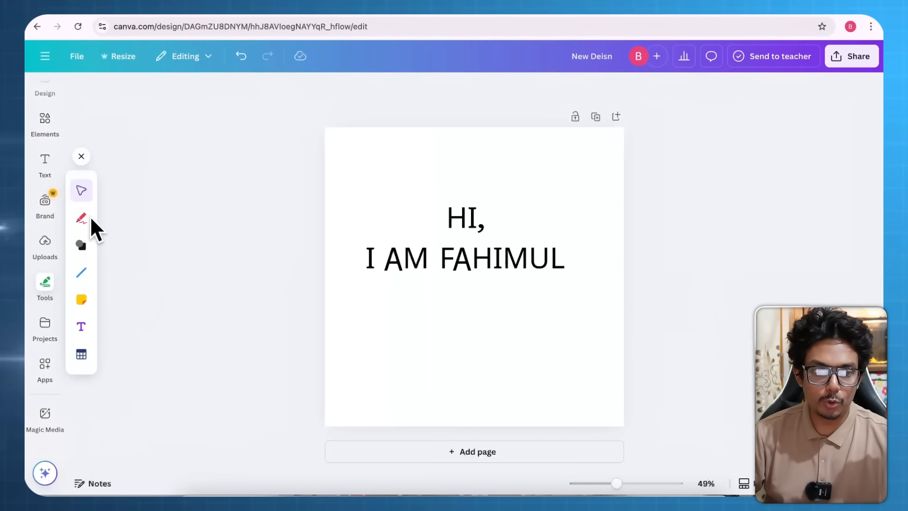
click(84, 219)
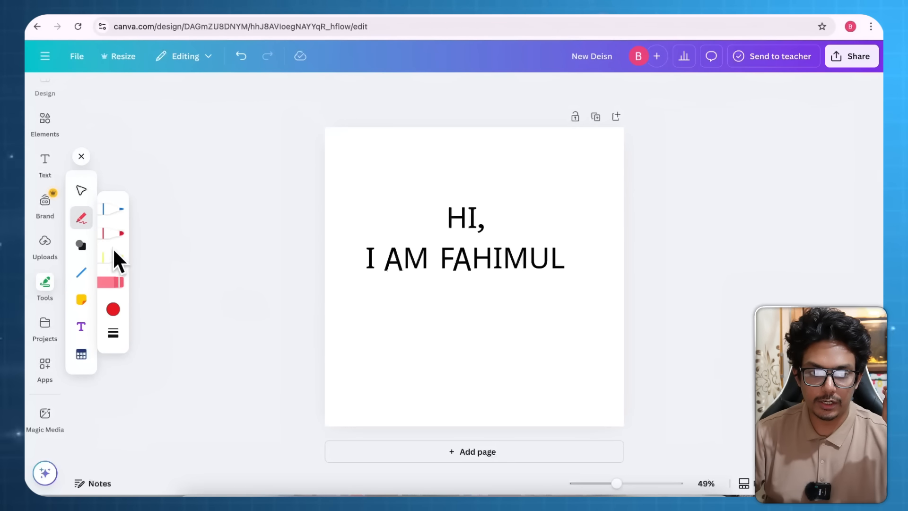
mouse_move(379, 293)
mouse_down()
mouse_move(399, 323)
mouse_move(440, 291)
mouse_move(446, 327)
mouse_up()
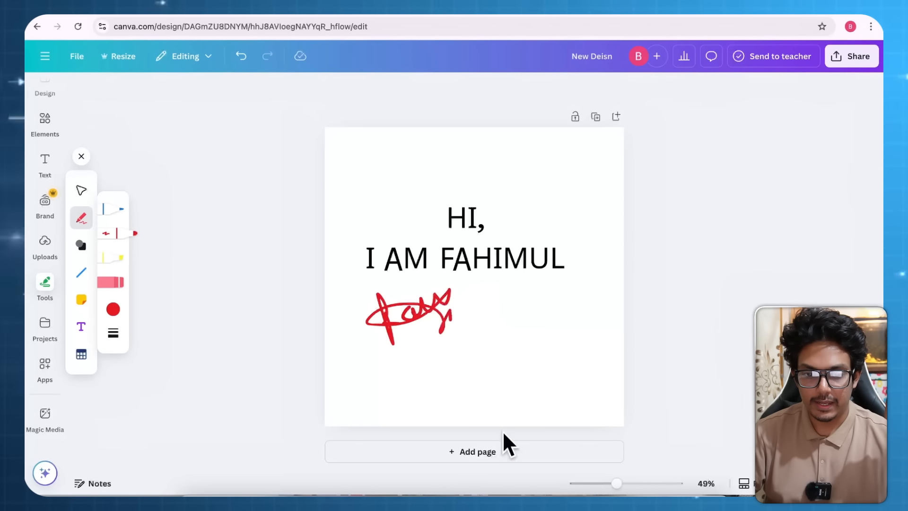
click(488, 327)
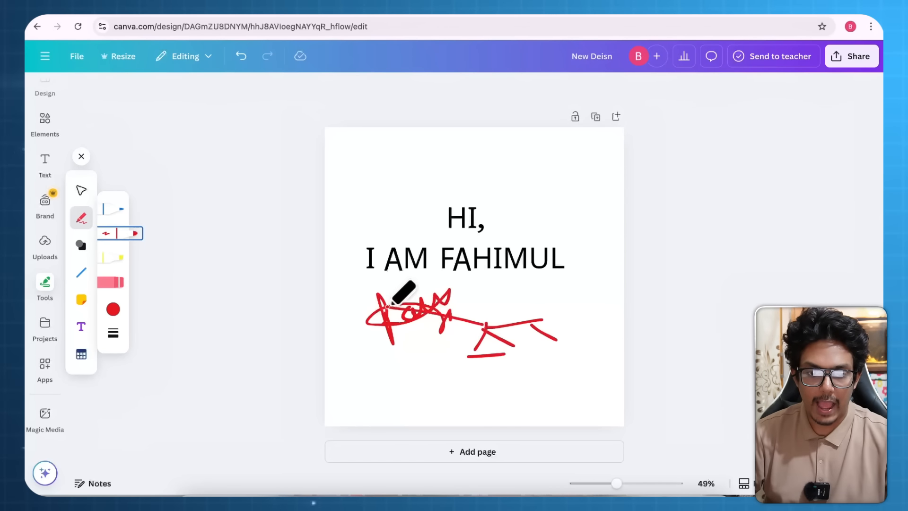
Delete all the red marker strokes below the heading.
click(83, 194)
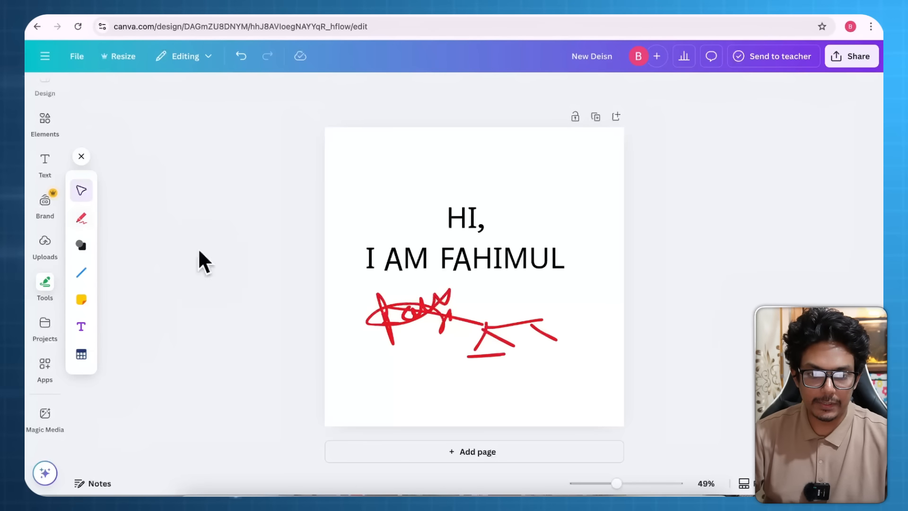
click(392, 322)
key(Delete)
click(436, 319)
key(Delete)
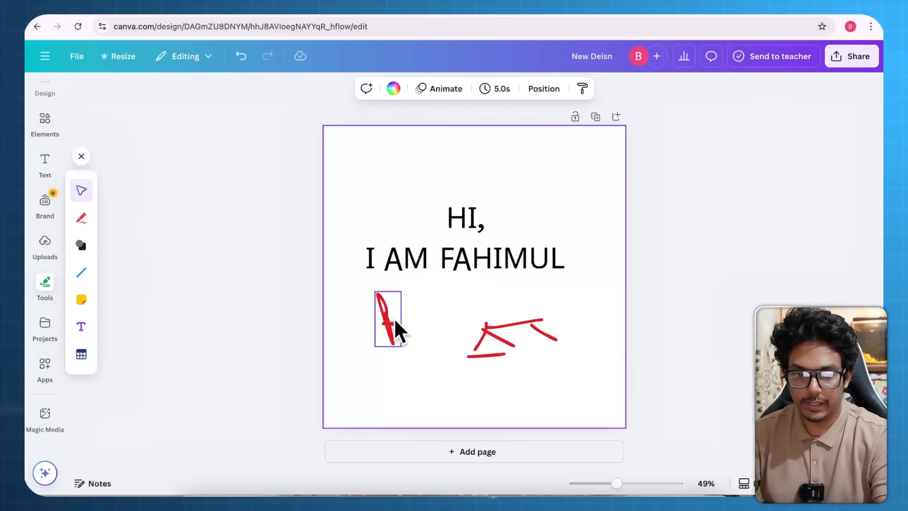
click(392, 321)
key(Delete)
click(496, 337)
key(Delete)
click(516, 331)
key(Delete)
drag(450, 314, 574, 397)
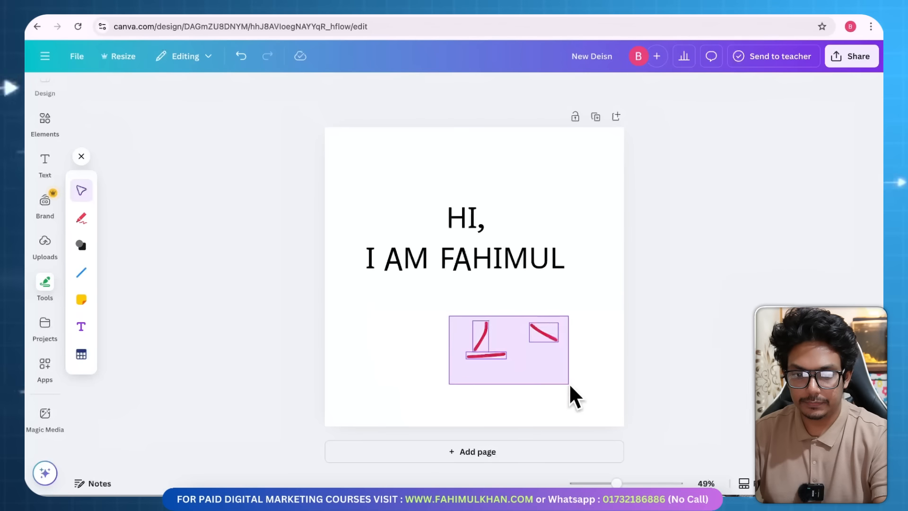
key(Delete)
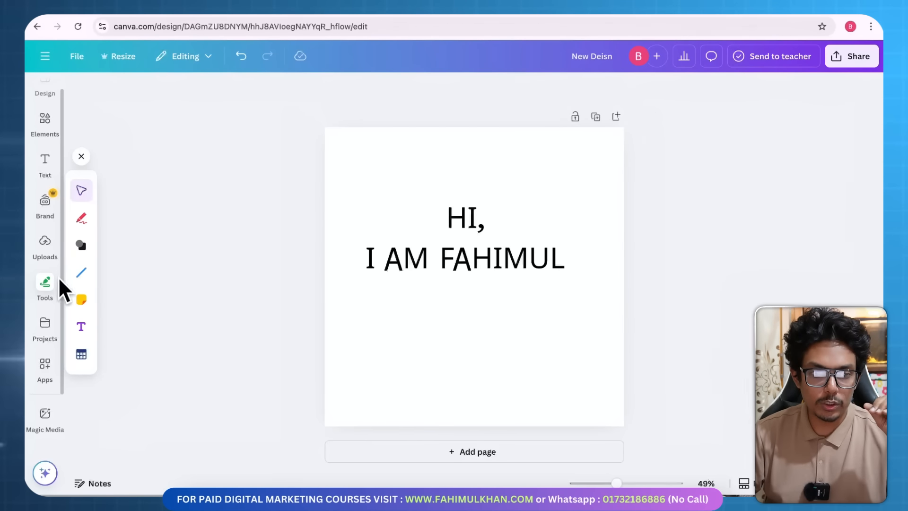
Add a black circle and a black square side by side below the heading.
click(81, 245)
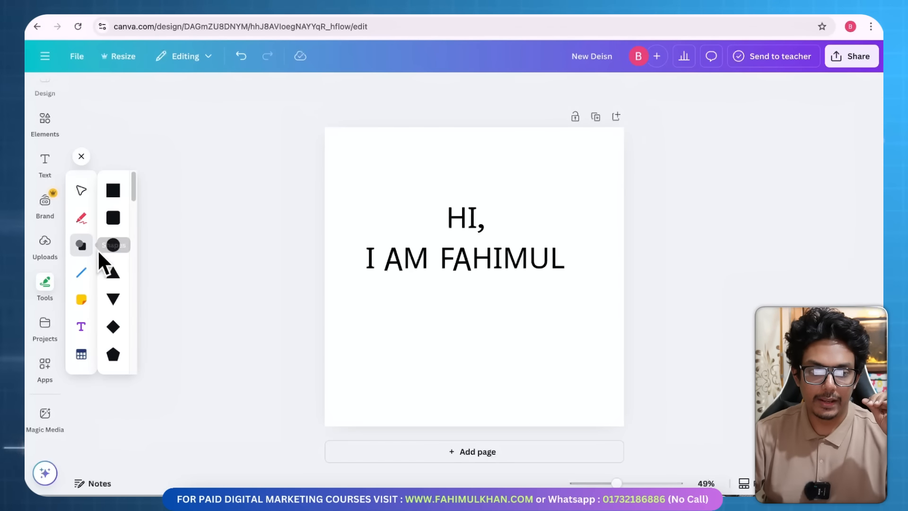
click(112, 245)
drag(477, 312, 391, 384)
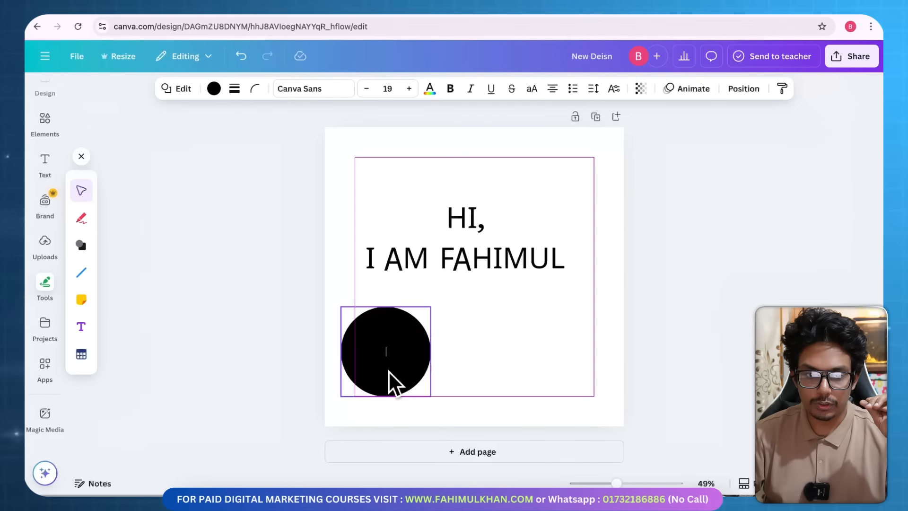
click(86, 244)
click(114, 190)
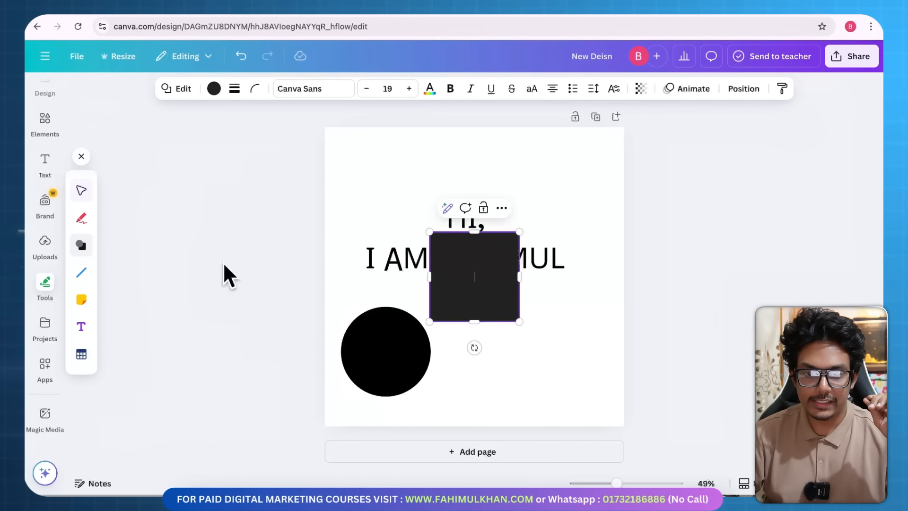
drag(486, 315, 527, 351)
Add a black pentagon and place it above the heading, near the page's upper-left corner.
click(77, 243)
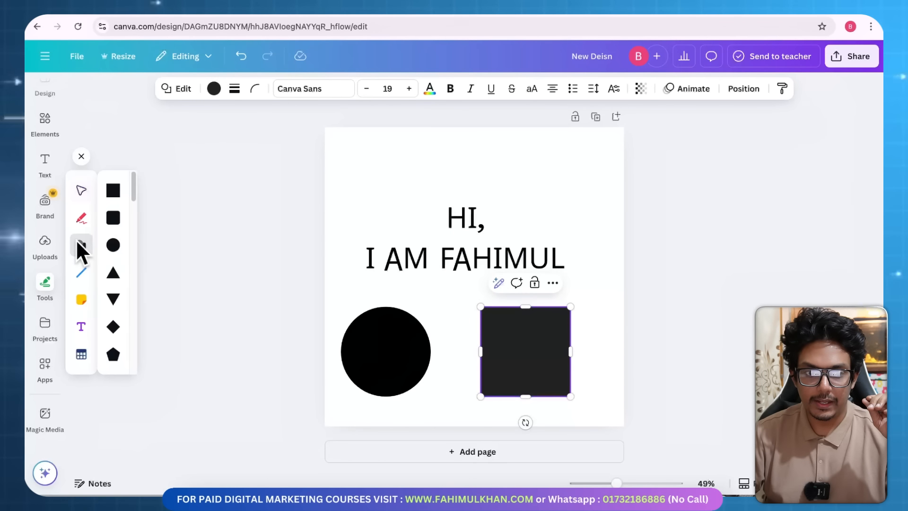
click(116, 353)
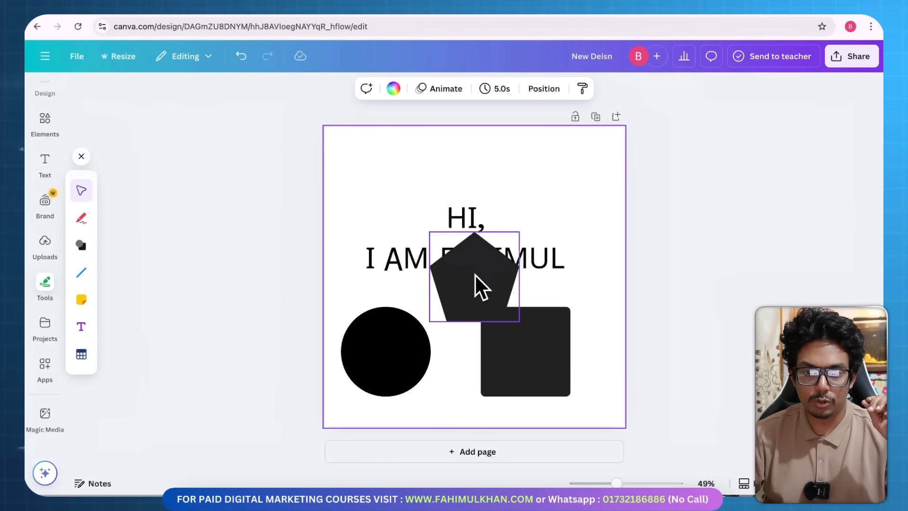
drag(480, 285, 402, 194)
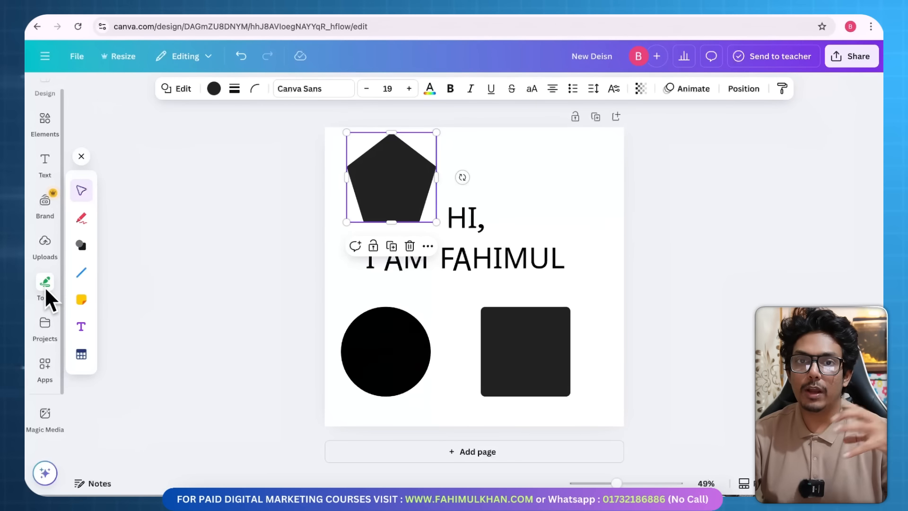
Draw a straight horizontal line across the full page width, between the heading and the circle and square.
click(82, 277)
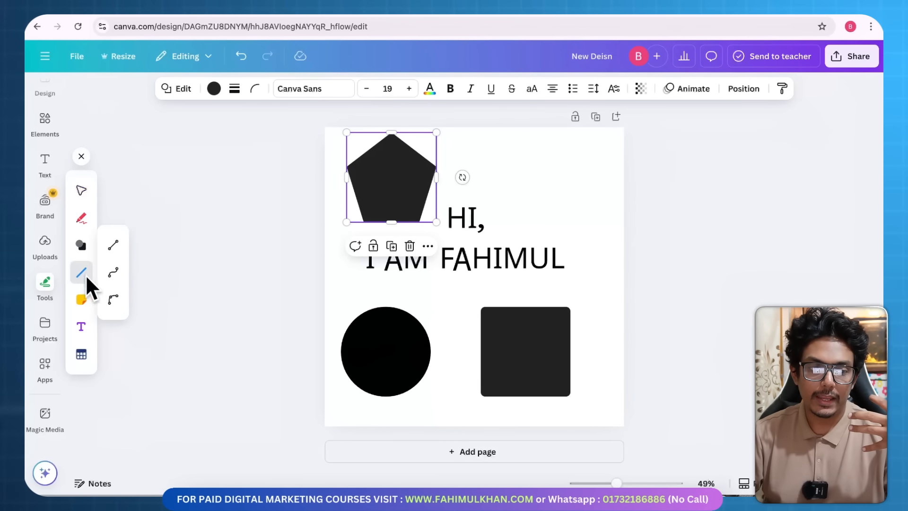
click(104, 231)
drag(426, 277, 325, 294)
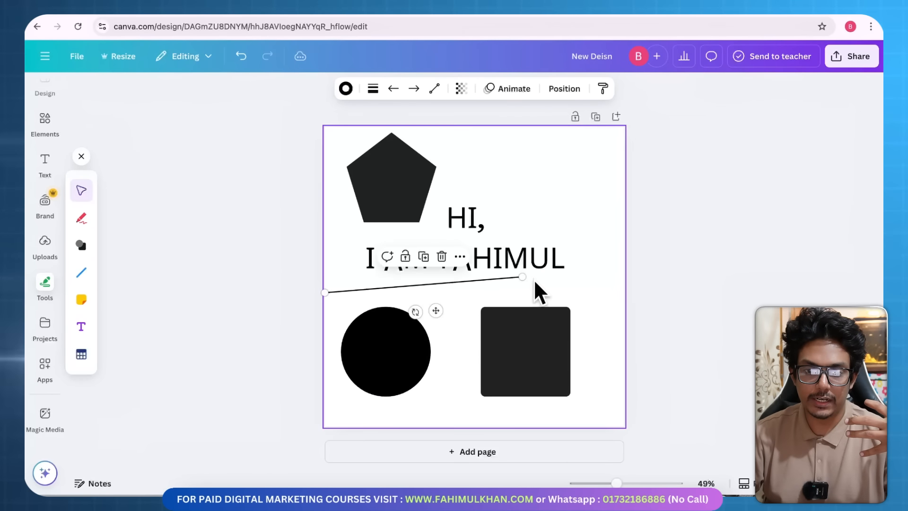
drag(522, 277, 625, 292)
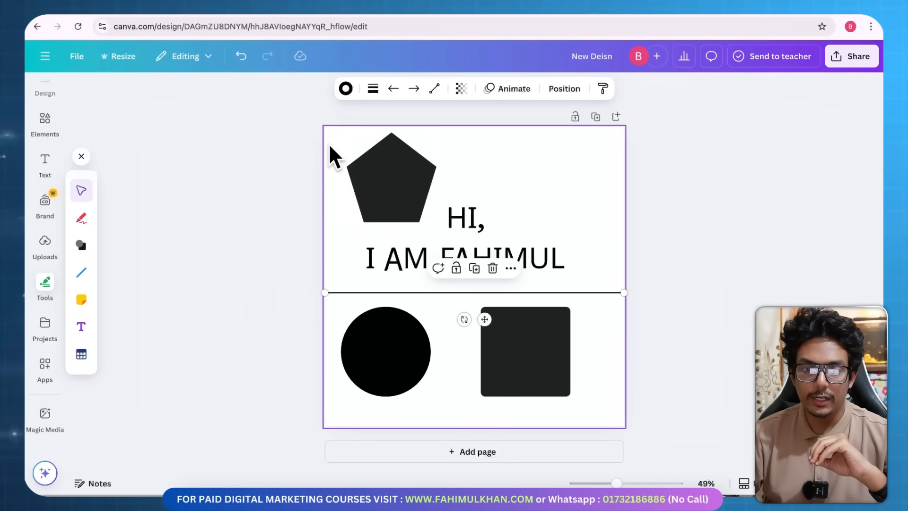
Clear the page by deleting the heading, the three shapes and the line together.
drag(331, 148, 633, 414)
key(Delete)
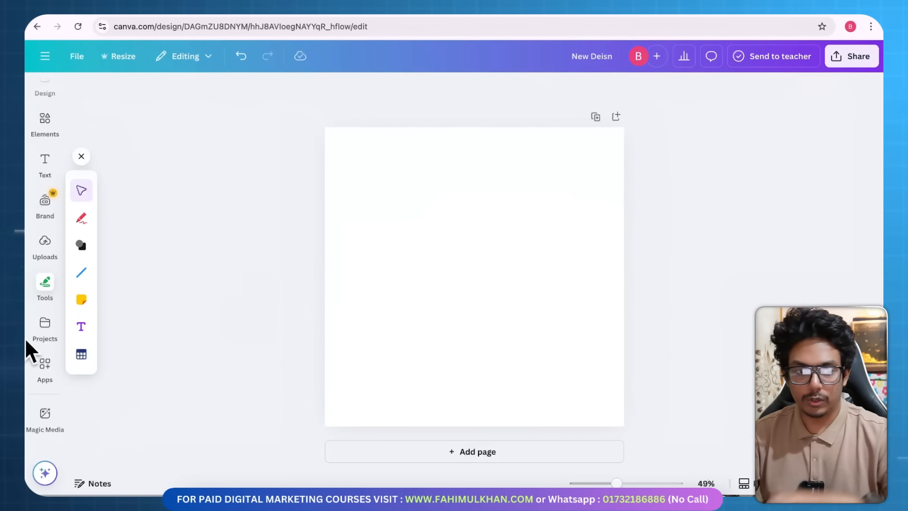
Browse the available Canva apps, including the More from Canva, Popular and AI-powered groups.
scroll(42, 337, down, 1)
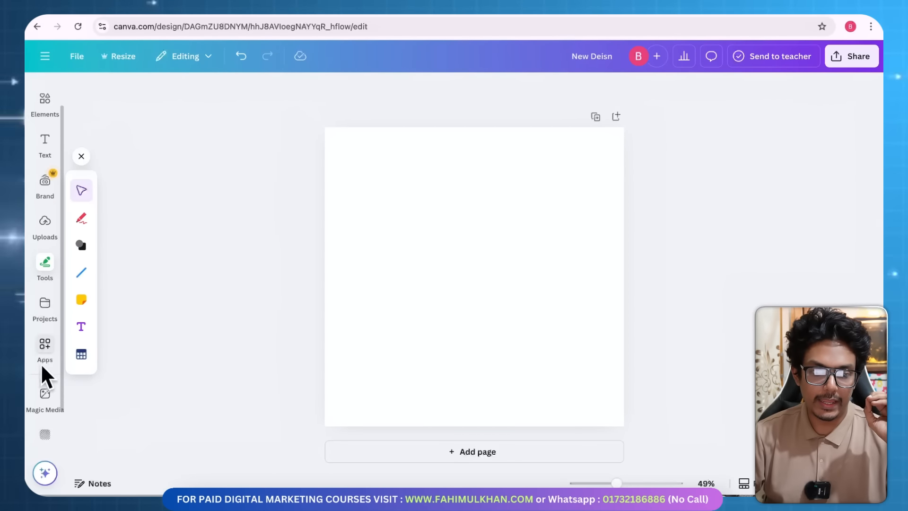
click(40, 352)
scroll(214, 290, down, 5)
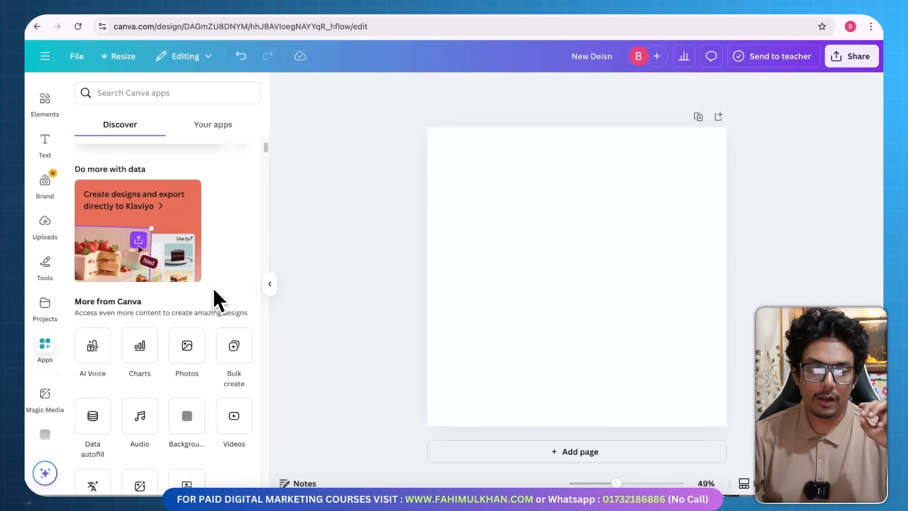
scroll(214, 289, down, 2)
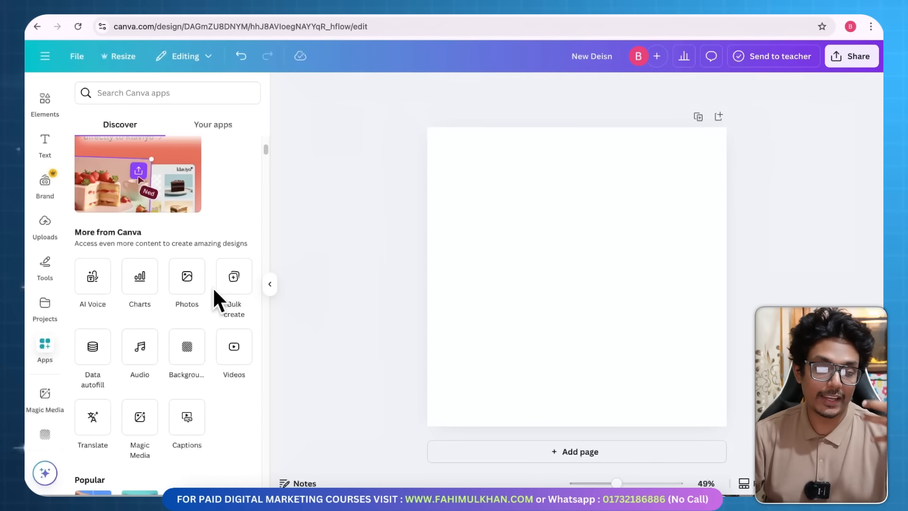
scroll(213, 286, down, 5)
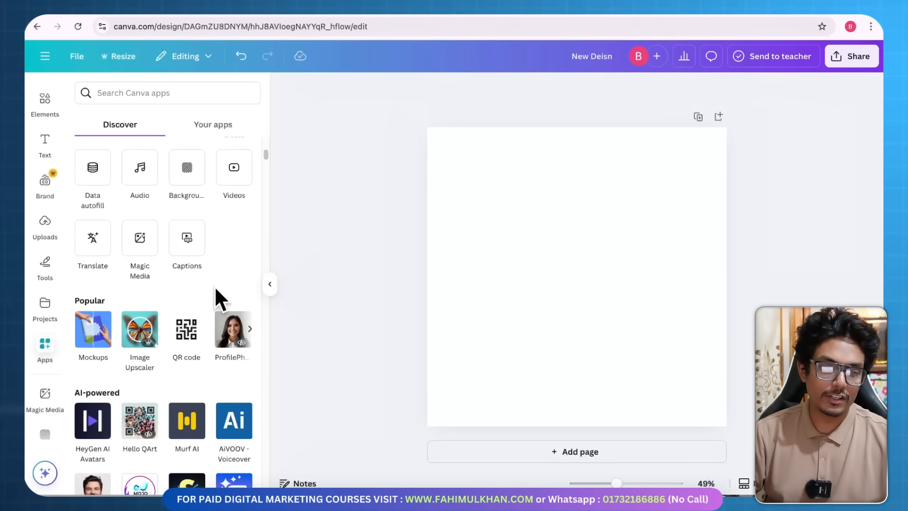
scroll(215, 290, down, 4)
scroll(215, 290, up, 6)
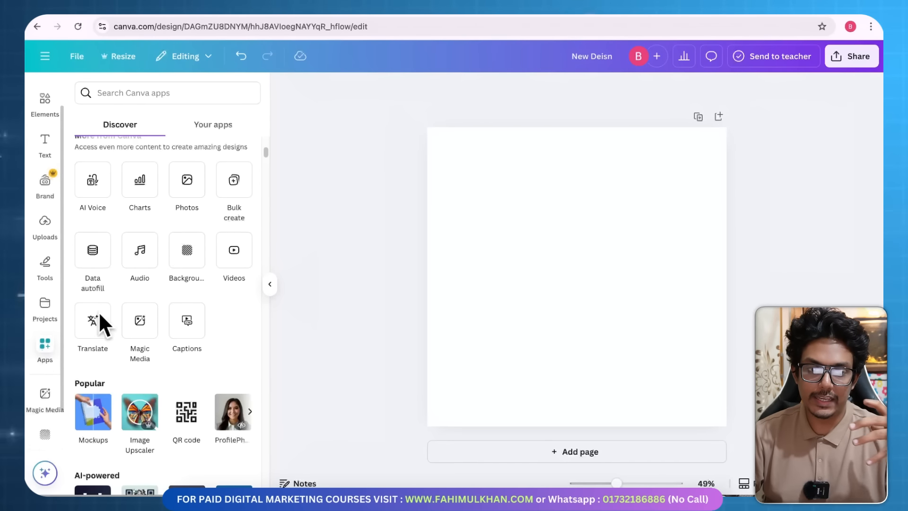
Open the Background app and look through its background categories, from Landscapes down to Nature.
click(186, 250)
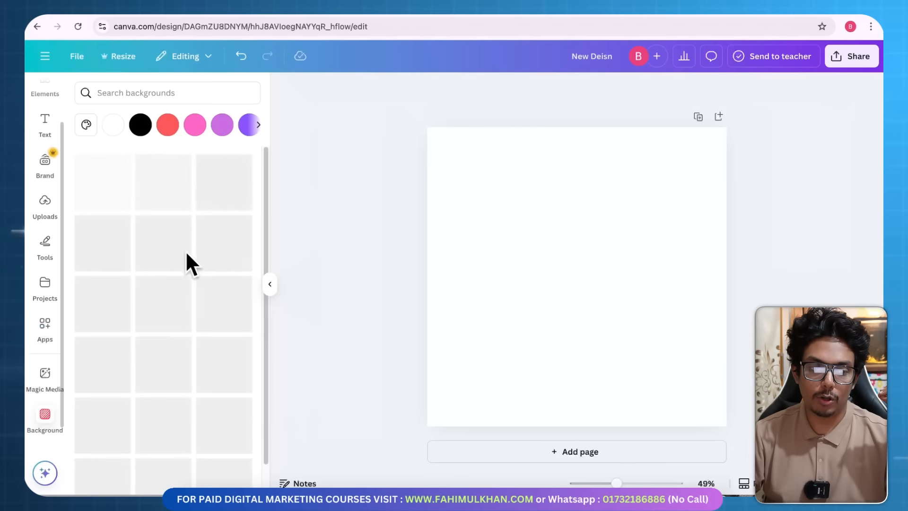
click(49, 410)
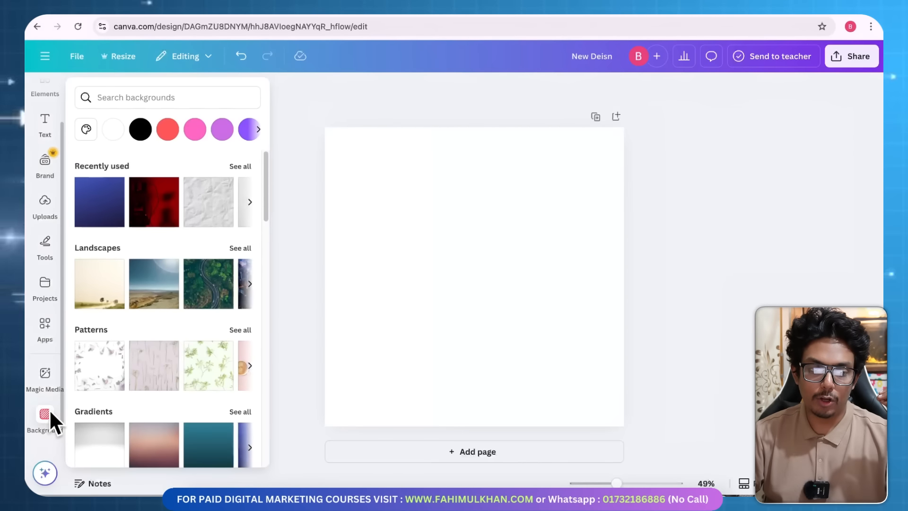
click(43, 417)
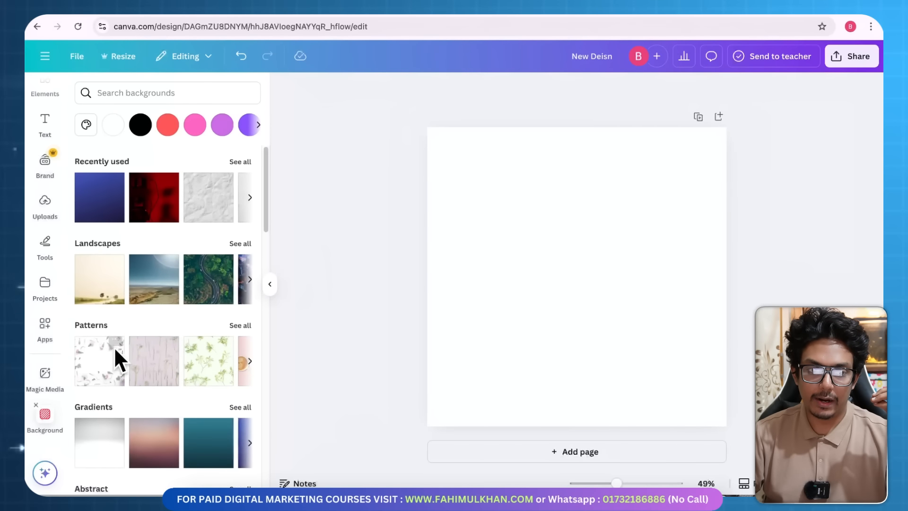
scroll(174, 255, down, 6)
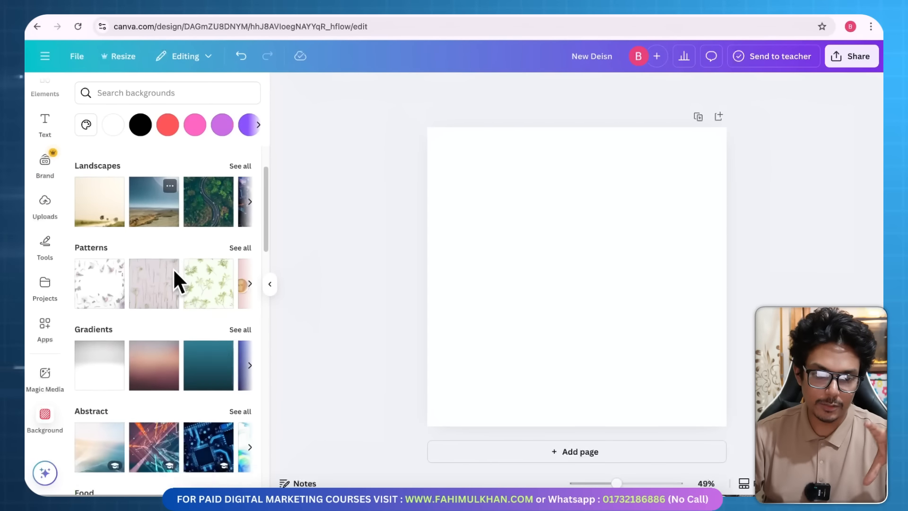
scroll(173, 268, down, 4)
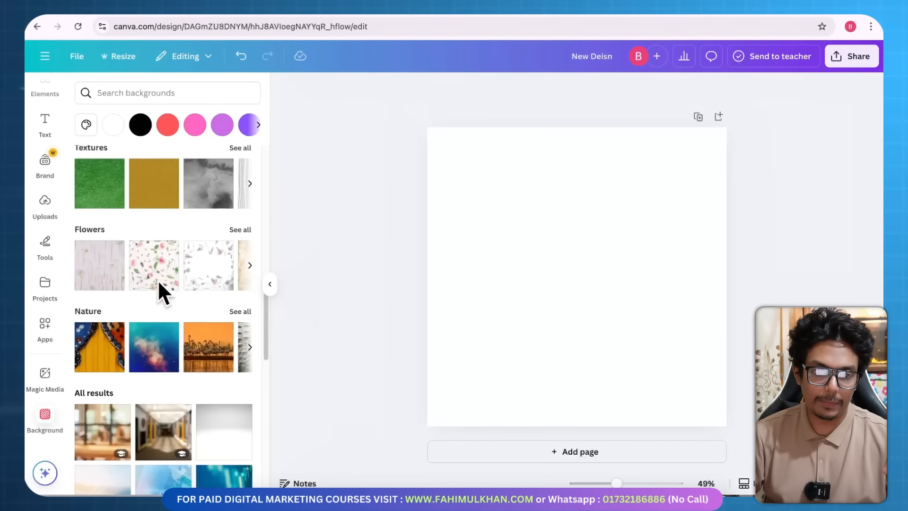
scroll(162, 290, up, 8)
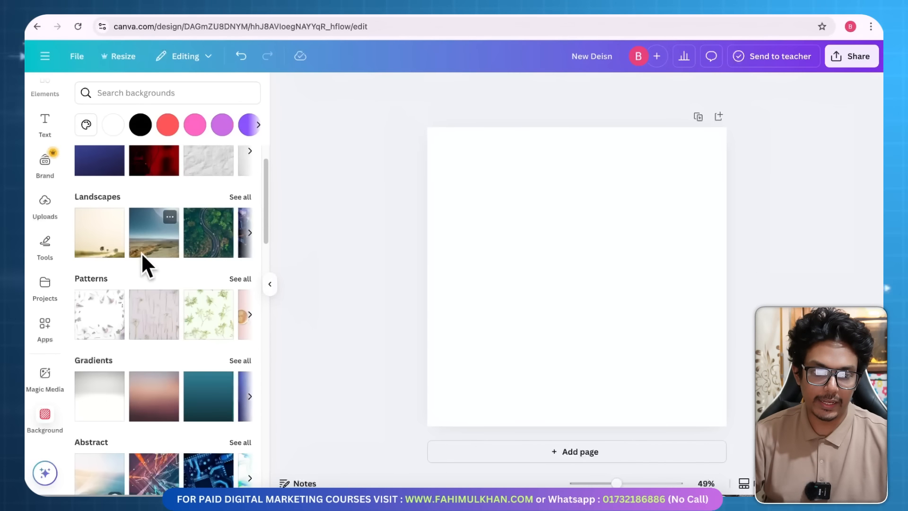
Apply the pale landscape background with trees and a path to the page, and delete it.
click(104, 239)
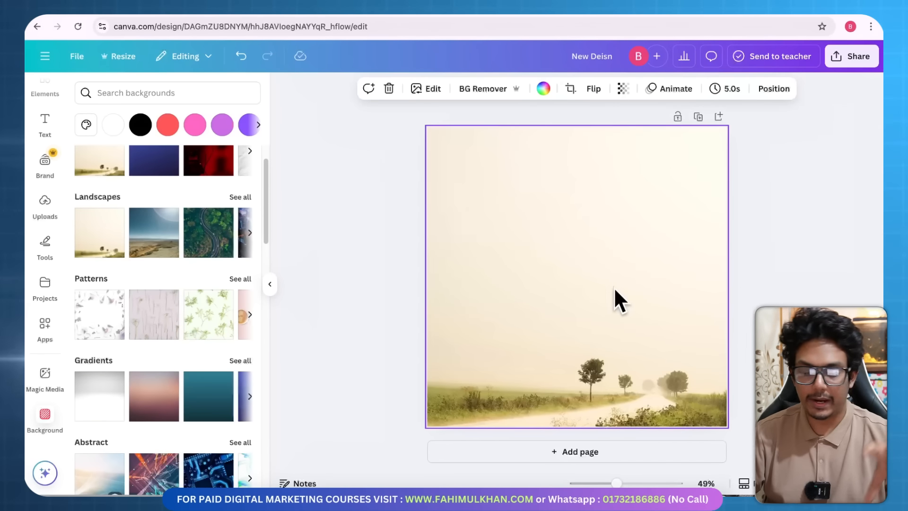
click(768, 288)
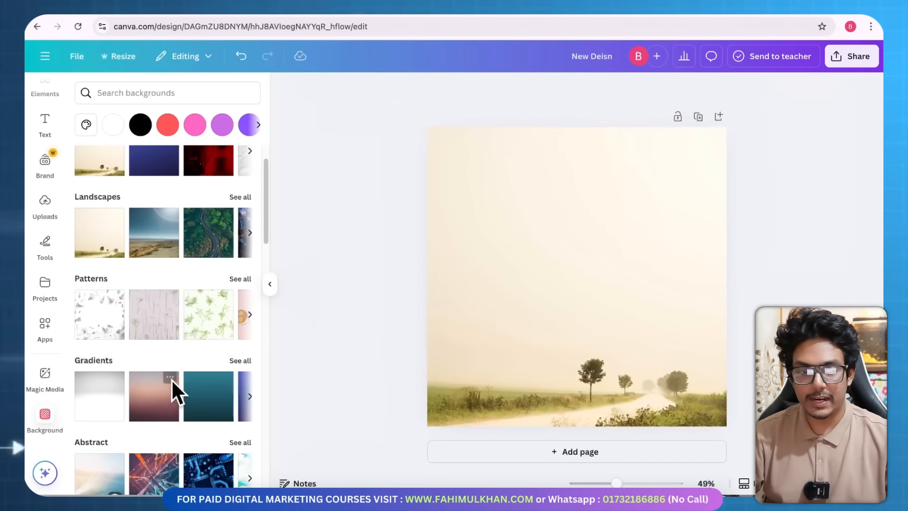
scroll(134, 390, down, 2)
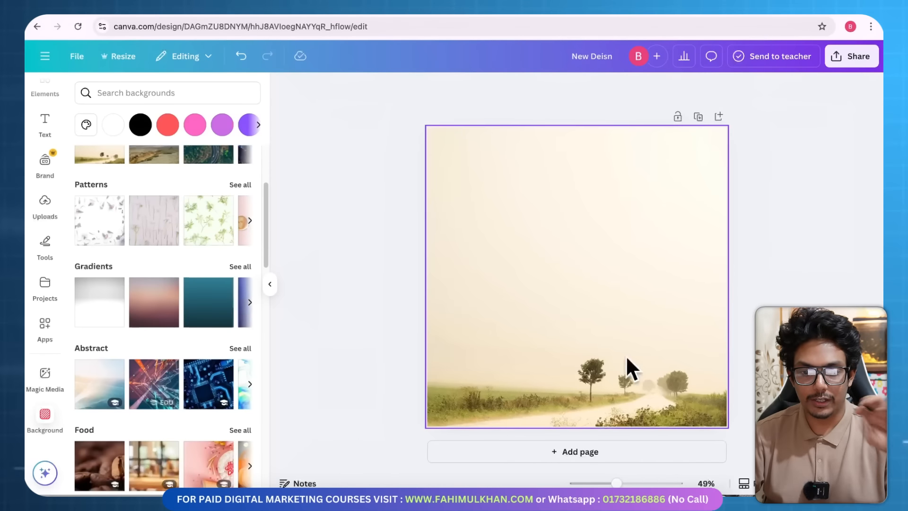
click(625, 324)
key(Delete)
Place the uploaded portrait photo on the page, shrink it to just over half the page width, and keep it centred.
mouse_move(90, 231)
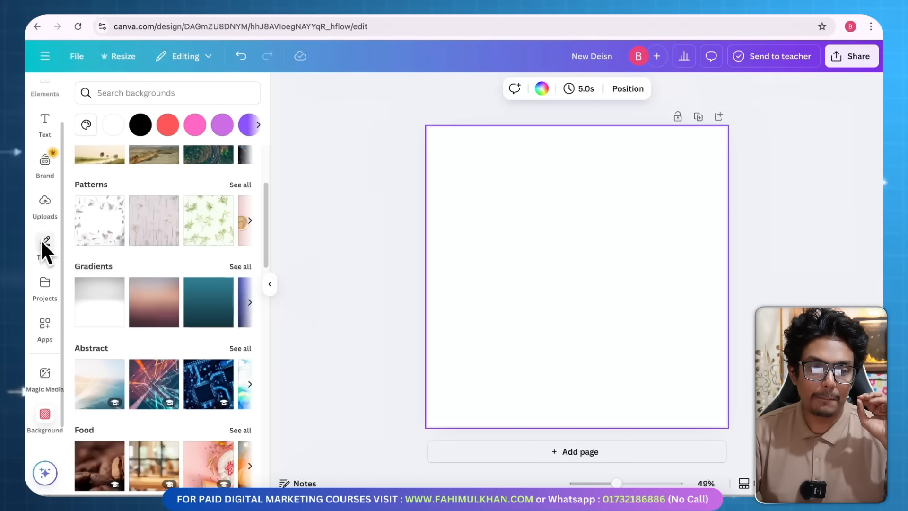
click(48, 217)
scroll(195, 334, down, 5)
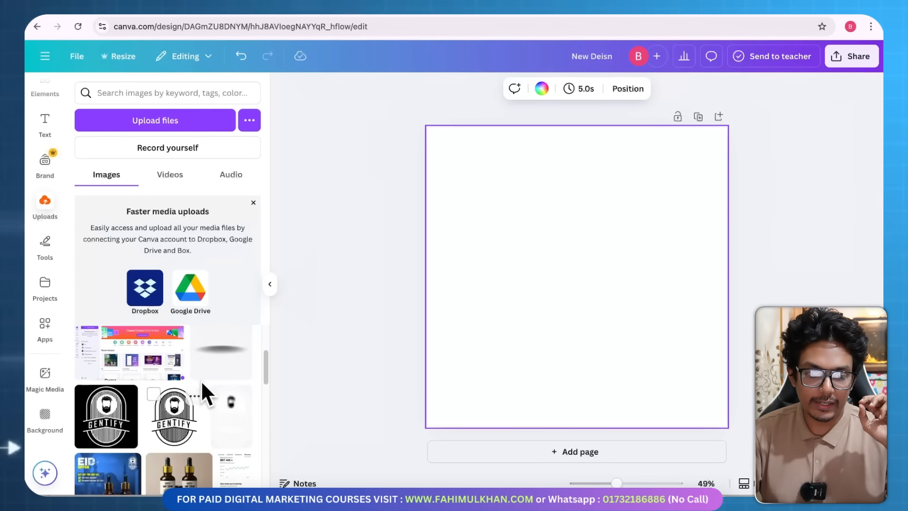
scroll(201, 379, up, 3)
click(213, 383)
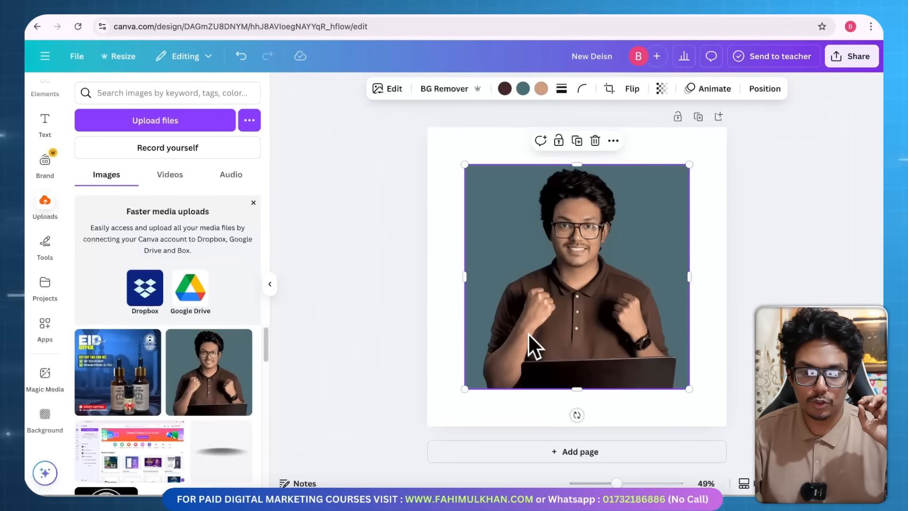
drag(690, 389, 633, 331)
drag(569, 260, 592, 287)
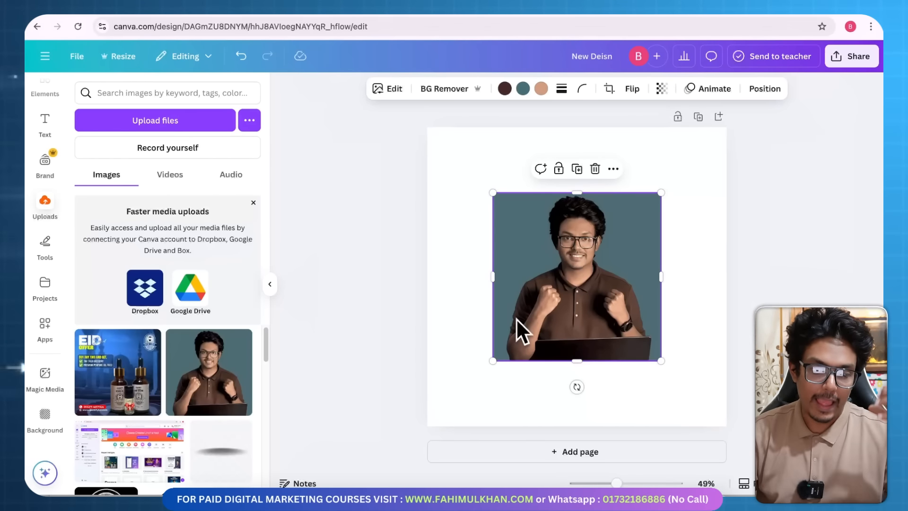
Apply the grey-to-white gradient background behind the portrait photo, and delete it.
click(43, 414)
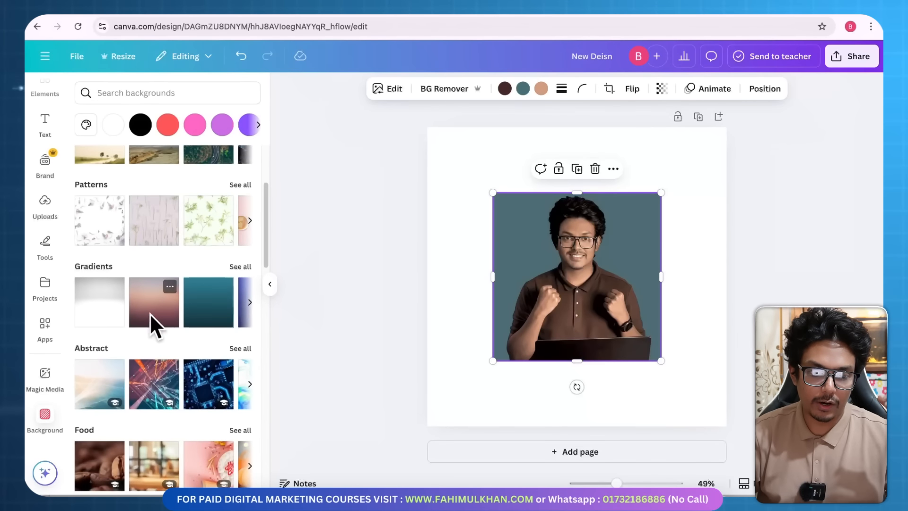
scroll(149, 315, down, 2)
scroll(128, 279, up, 1)
click(109, 236)
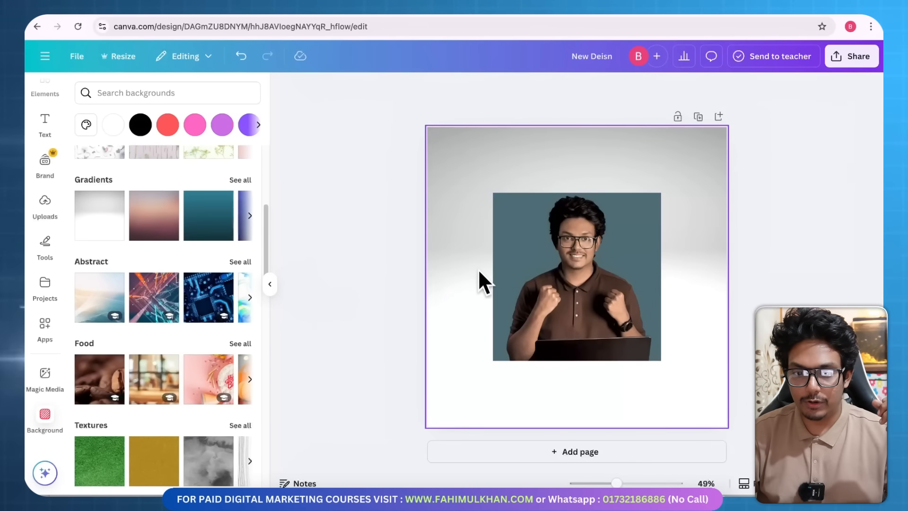
key(Delete)
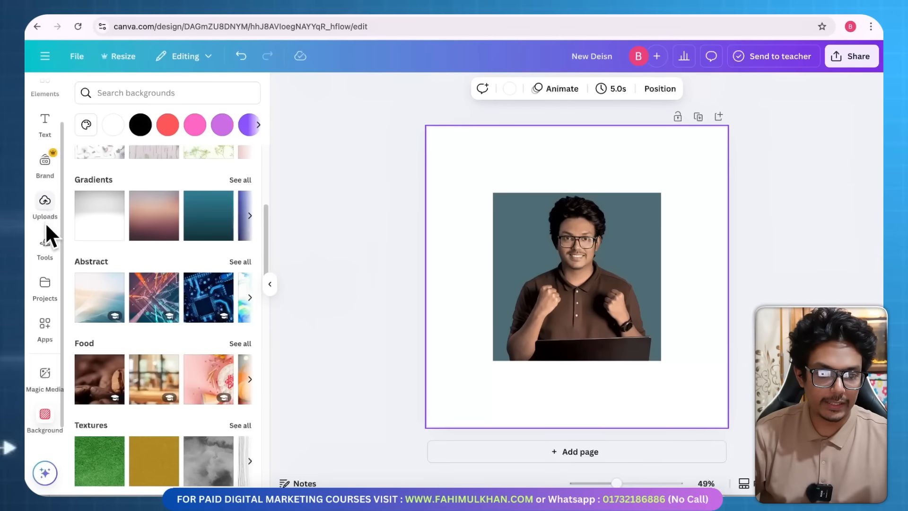
Place the golden-dome mosque photo from the mosque photo results on the page and enlarge it to cover the whole page.
scroll(45, 227, up, 2)
click(46, 141)
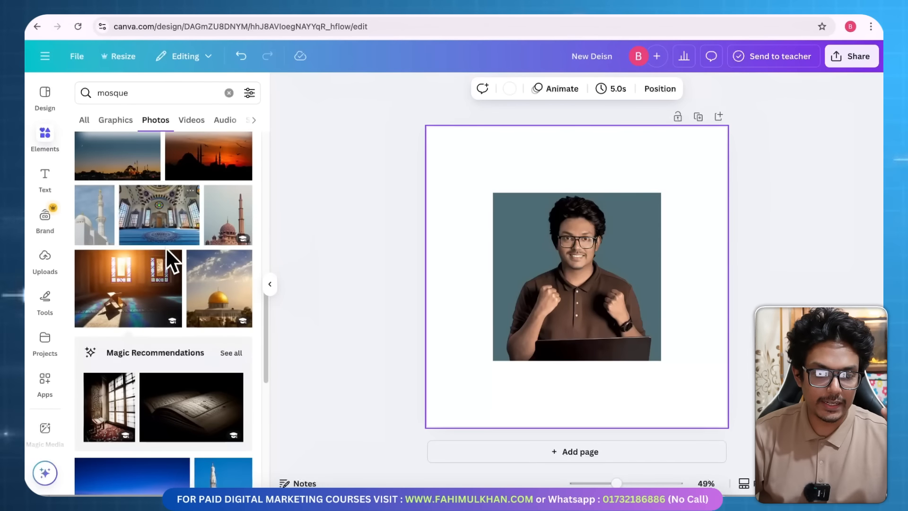
scroll(172, 312, down, 5)
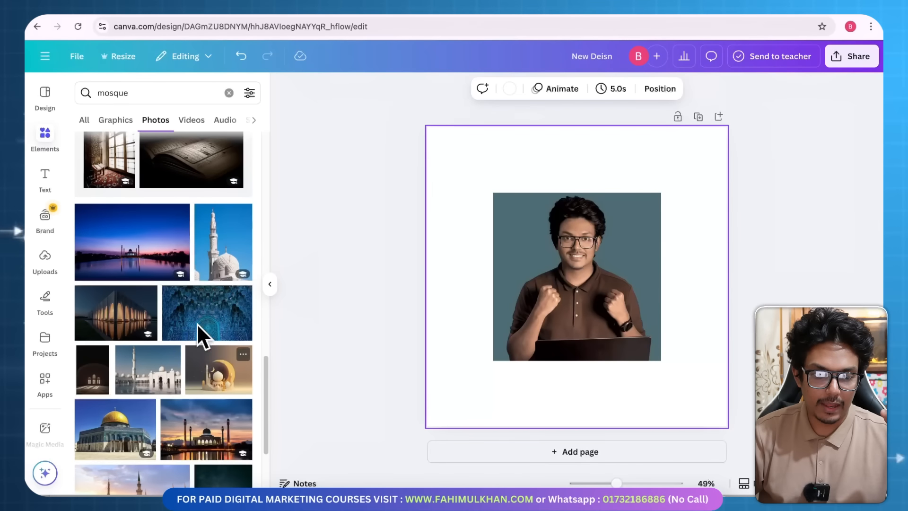
scroll(196, 320, up, 2)
scroll(196, 320, up, 5)
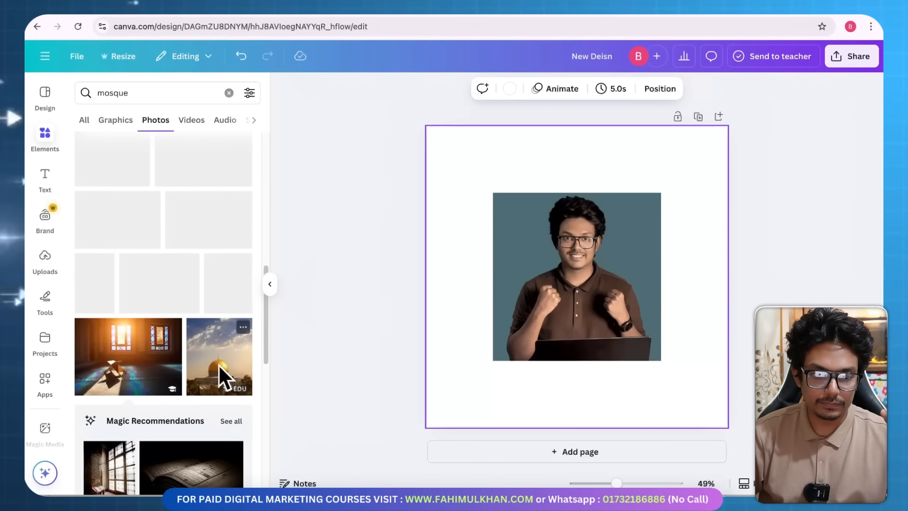
click(219, 363)
drag(475, 157, 452, 132)
drag(464, 182, 498, 176)
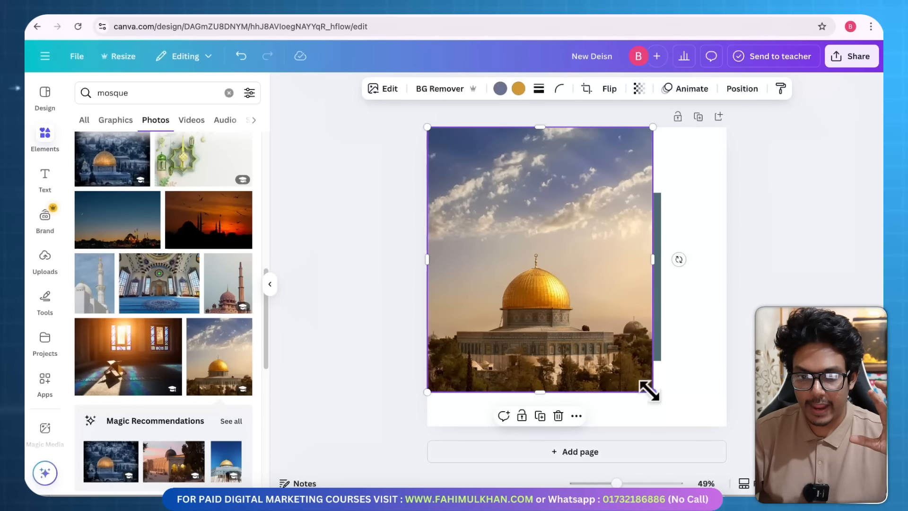
drag(649, 390, 743, 463)
click(780, 284)
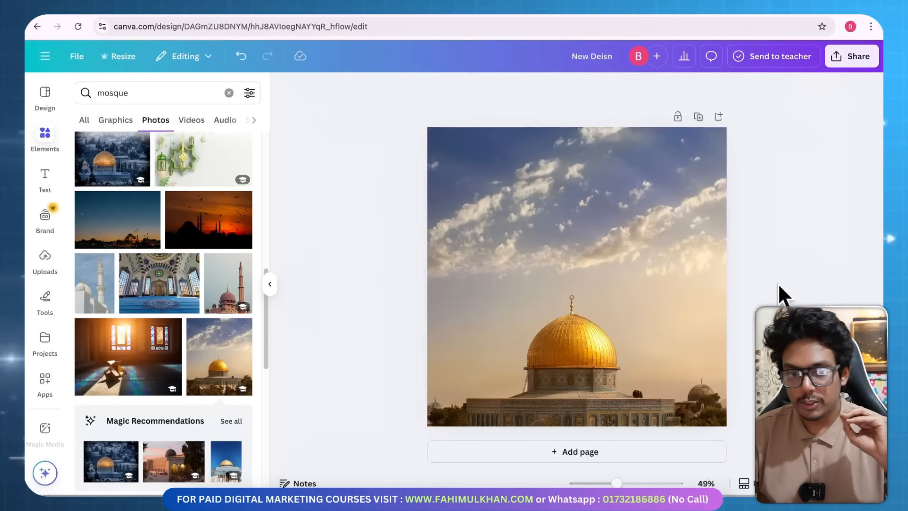
Send the golden-dome mosque photo backward one layer, behind the portrait photo.
click(624, 274)
mouse_move(638, 237)
mouse_down()
mouse_move(450, 262)
mouse_move(664, 247)
mouse_move(643, 232)
mouse_up()
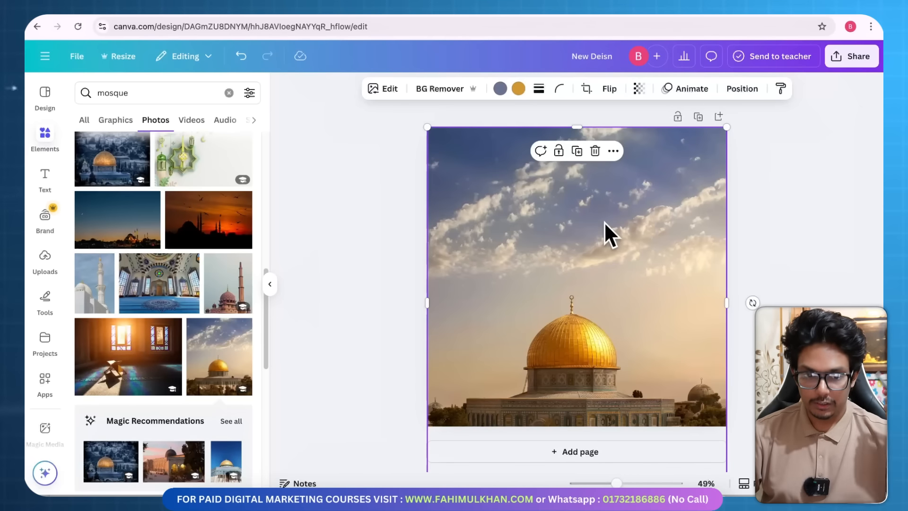
right_click(615, 208)
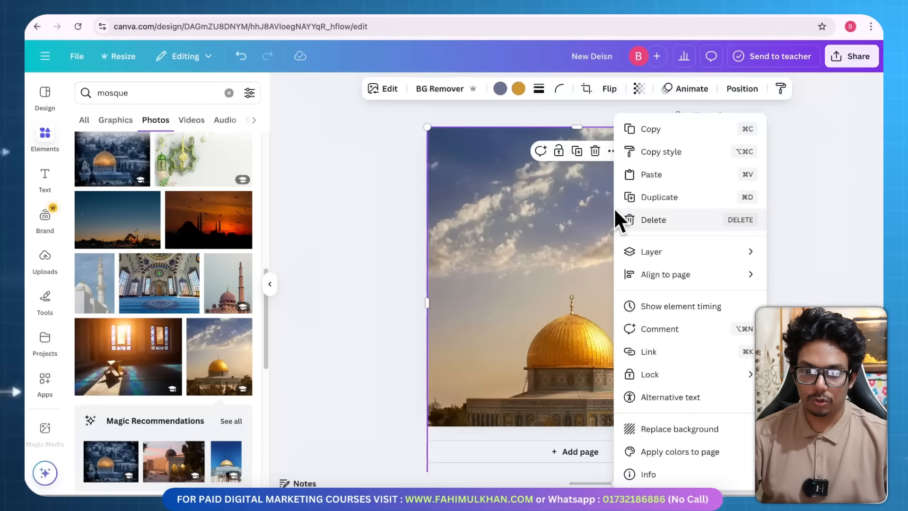
mouse_move(672, 252)
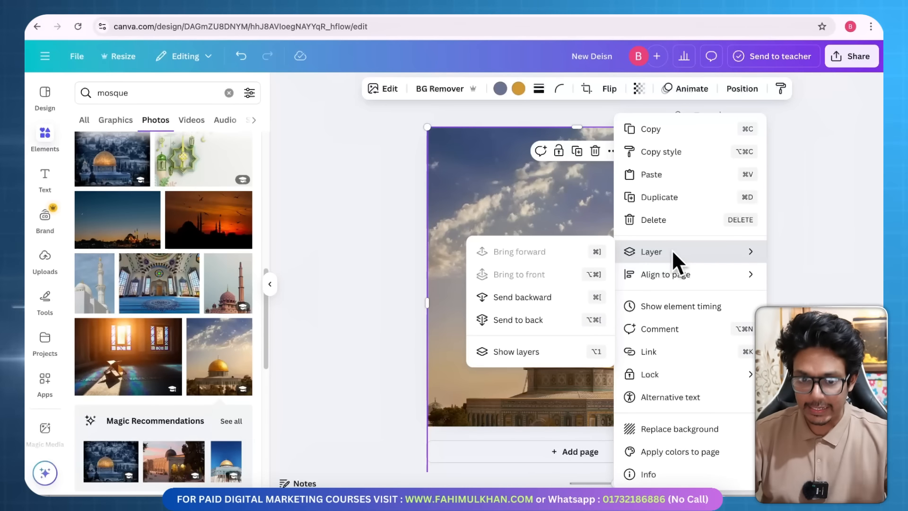
click(523, 297)
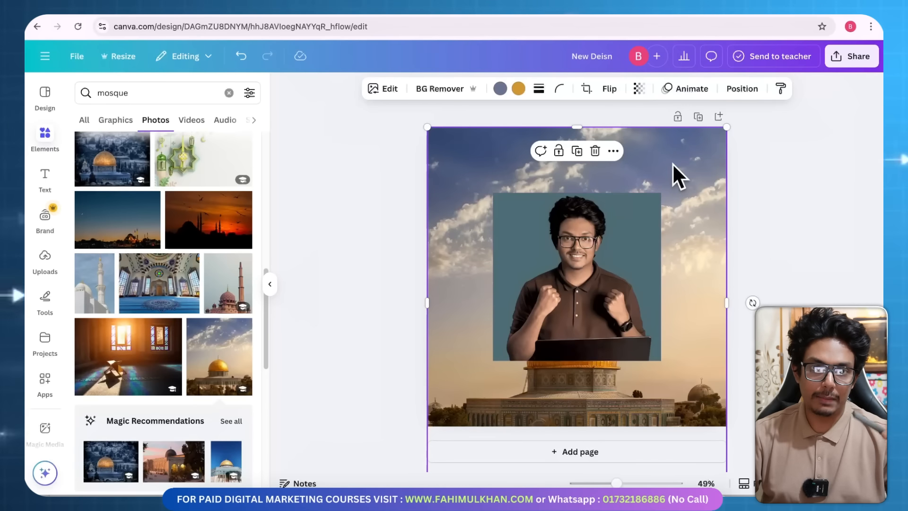
Add the orange sunset mosque photo, and offset it and the portrait so that all three overlapping layers can be seen.
click(209, 218)
drag(603, 255, 601, 278)
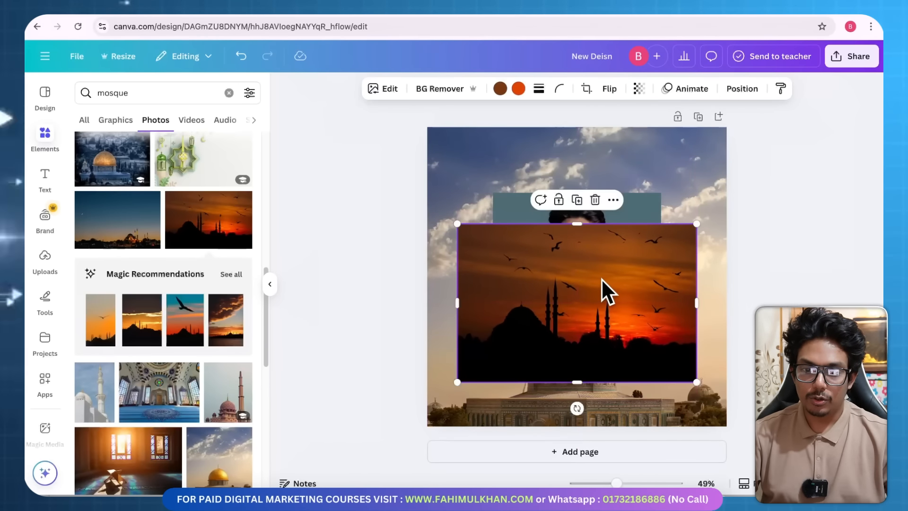
click(637, 212)
drag(637, 212, 666, 172)
drag(480, 272, 479, 291)
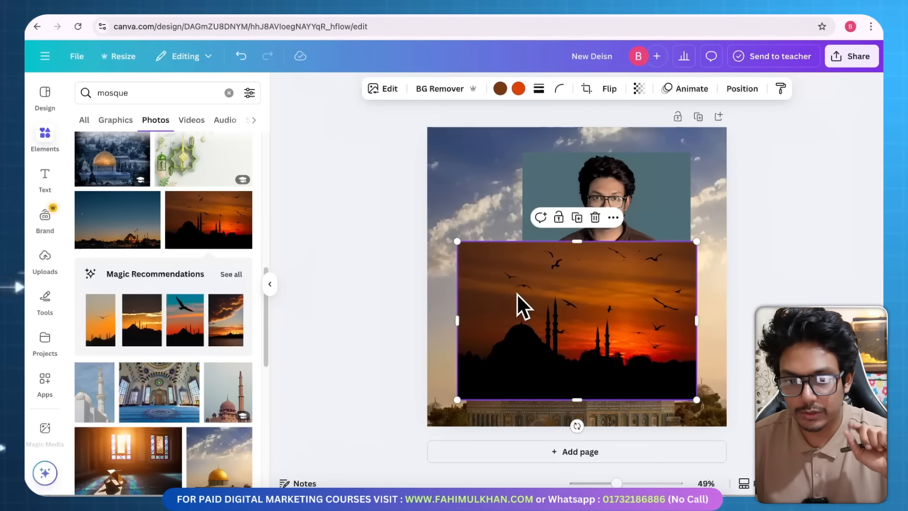
click(481, 172)
click(537, 185)
click(486, 305)
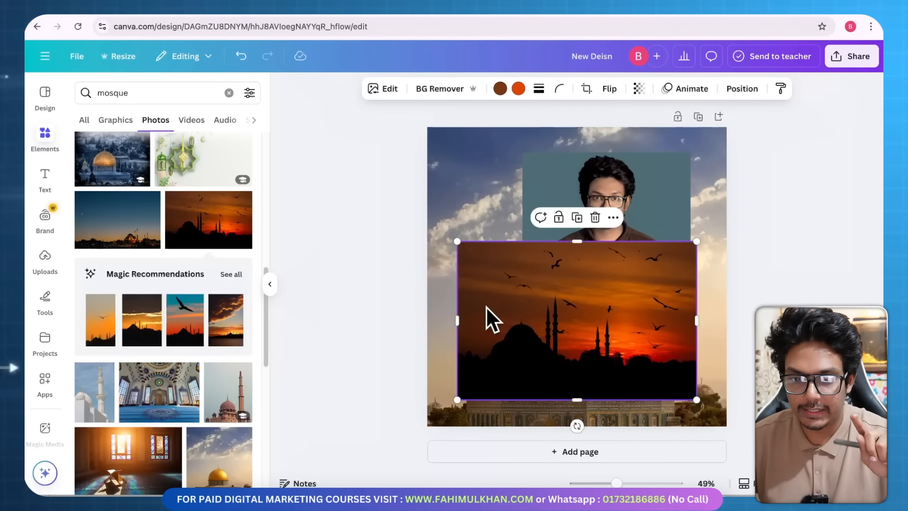
Send the sunset mosque photo backward one layer, behind the portrait but above the golden-dome photo.
right_click(575, 311)
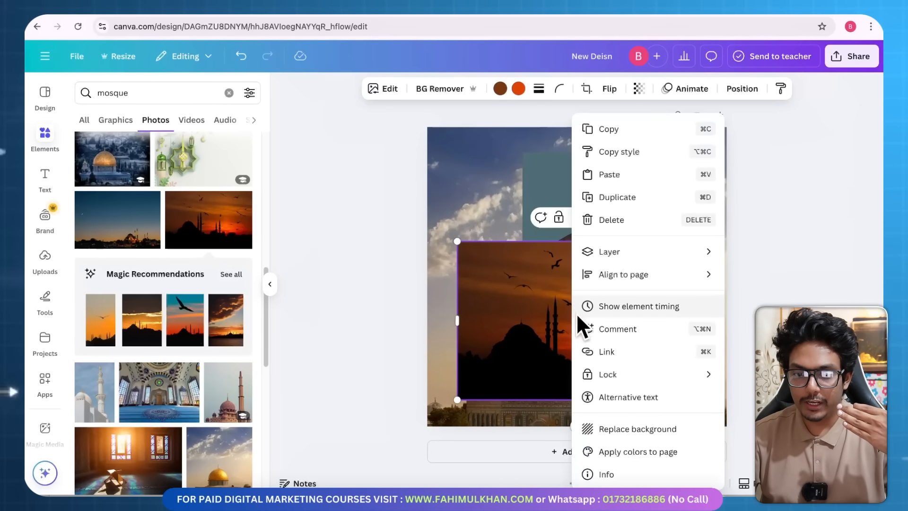
mouse_move(620, 256)
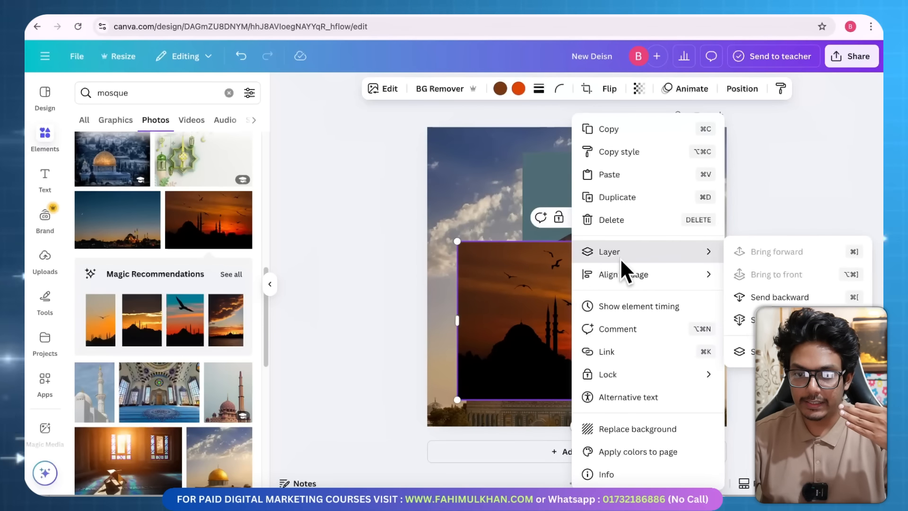
click(740, 296)
click(748, 294)
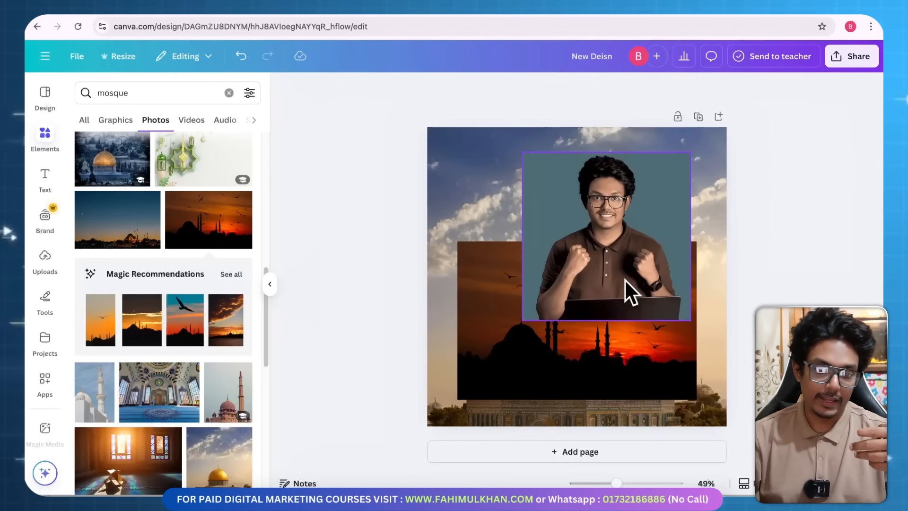
Bring the sunset mosque photo forward one layer, in front of the portrait.
click(492, 355)
right_click(495, 356)
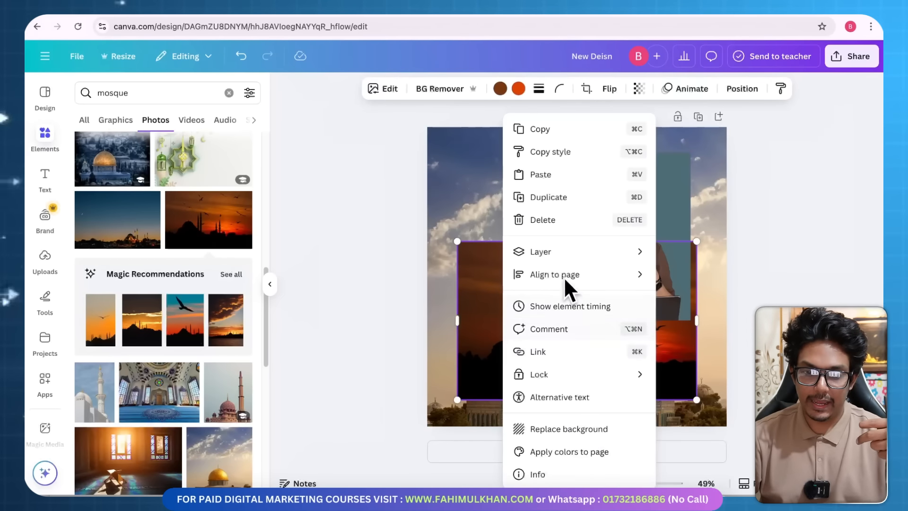
mouse_move(569, 254)
click(684, 253)
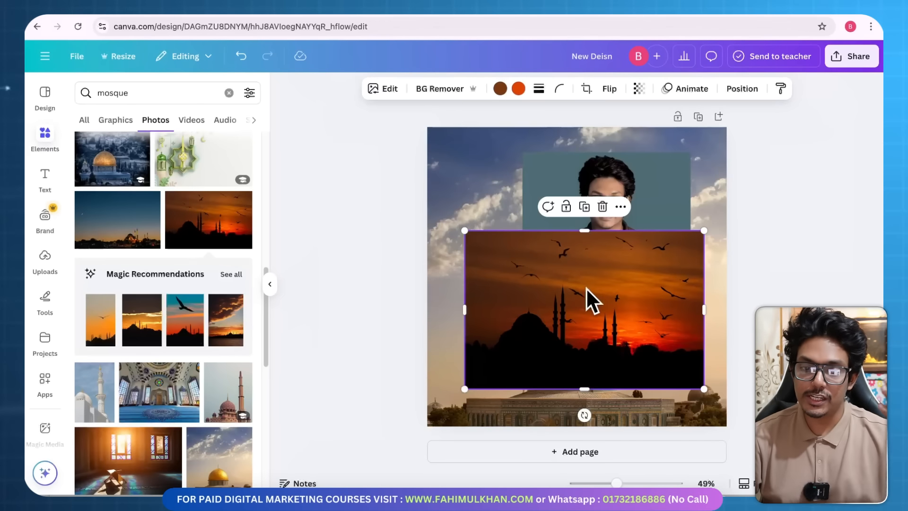
Send the sunset mosque photo to the back, and shrink the golden-dome photo to about three quarters of the page width to uncover it.
right_click(568, 278)
mouse_move(609, 258)
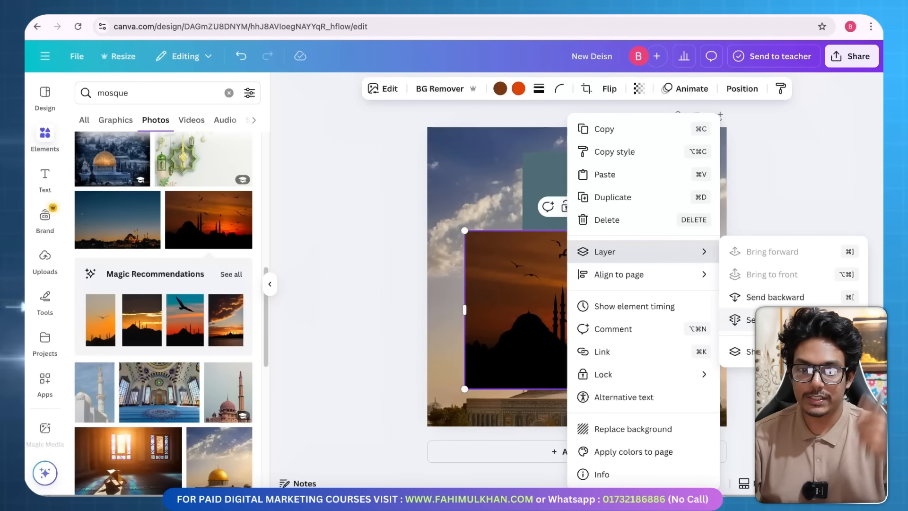
click(746, 319)
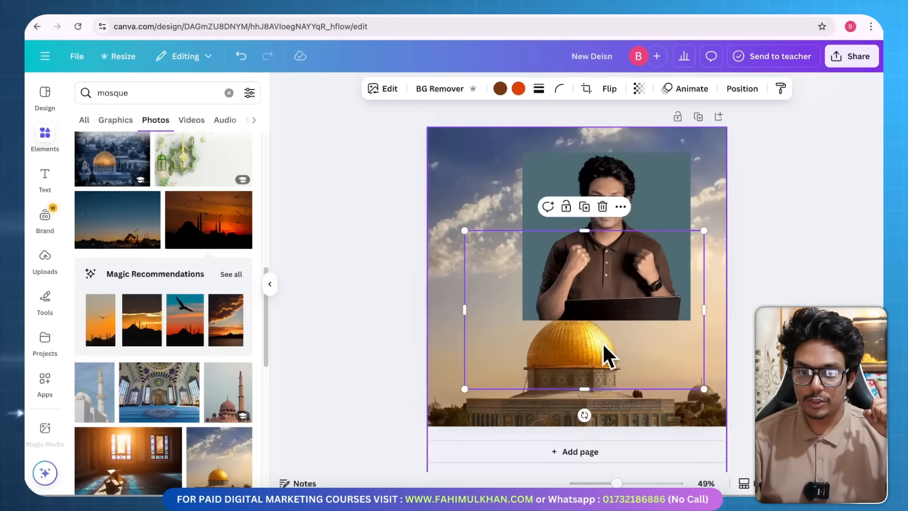
click(466, 182)
drag(428, 128, 494, 205)
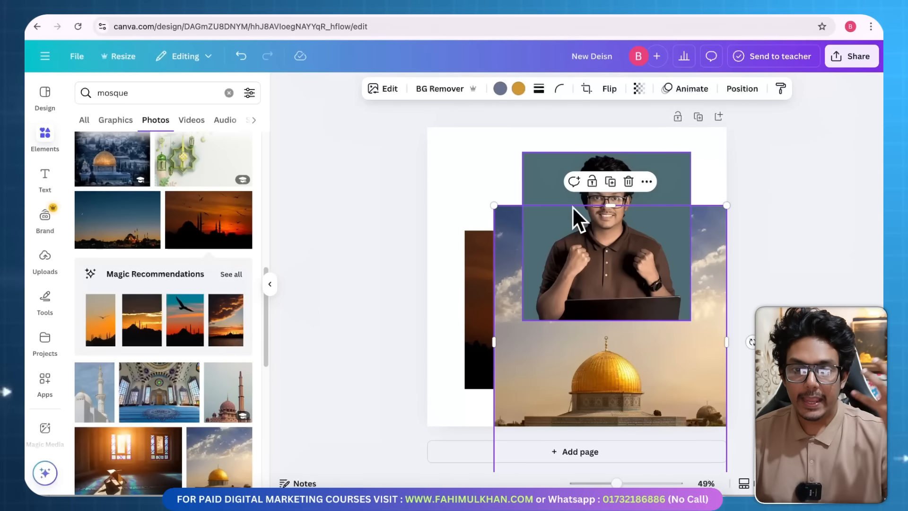
Try the horizontal and vertical flips on the portrait photo, and return it to its original orientation.
click(550, 170)
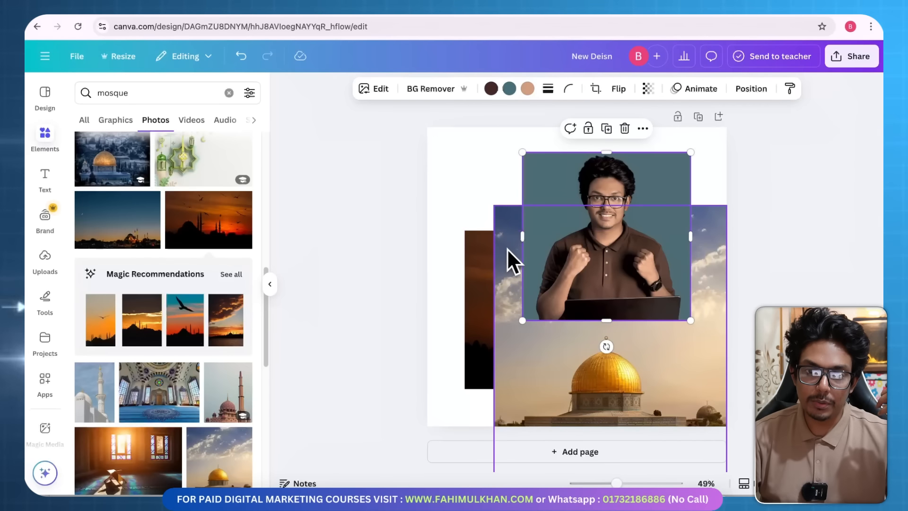
click(621, 90)
click(621, 115)
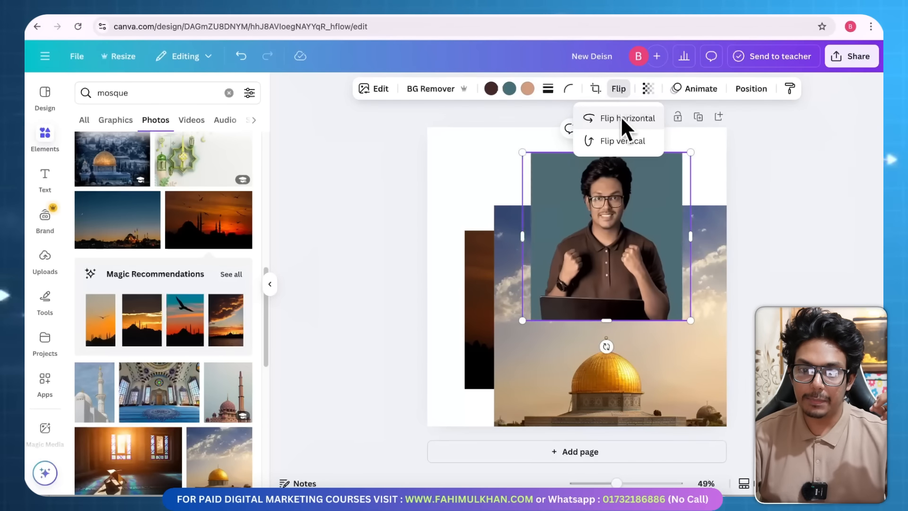
click(620, 117)
click(621, 118)
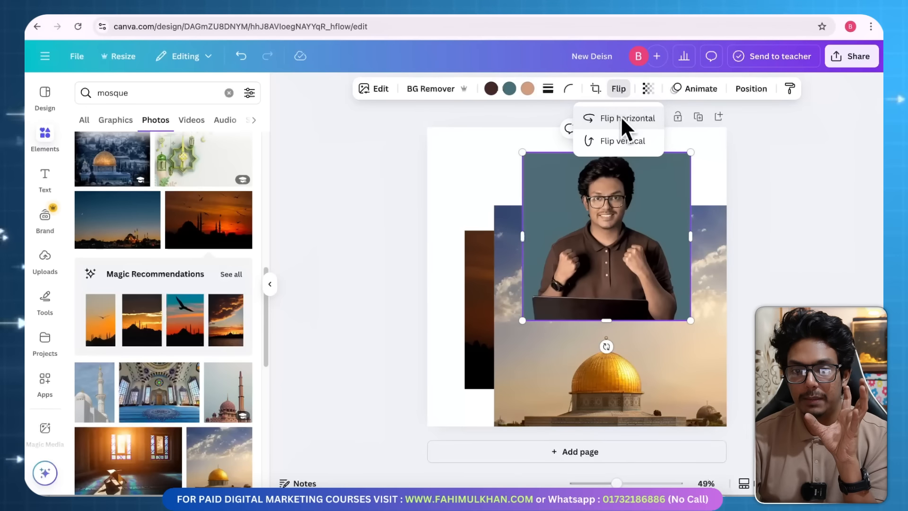
click(620, 117)
click(619, 137)
click(619, 138)
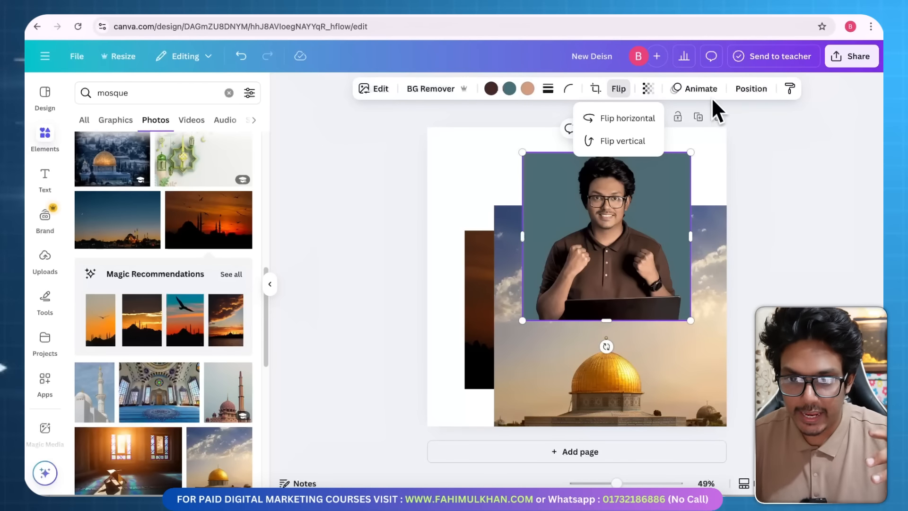
Delete the golden-dome and sunset mosque photos from the page.
click(524, 384)
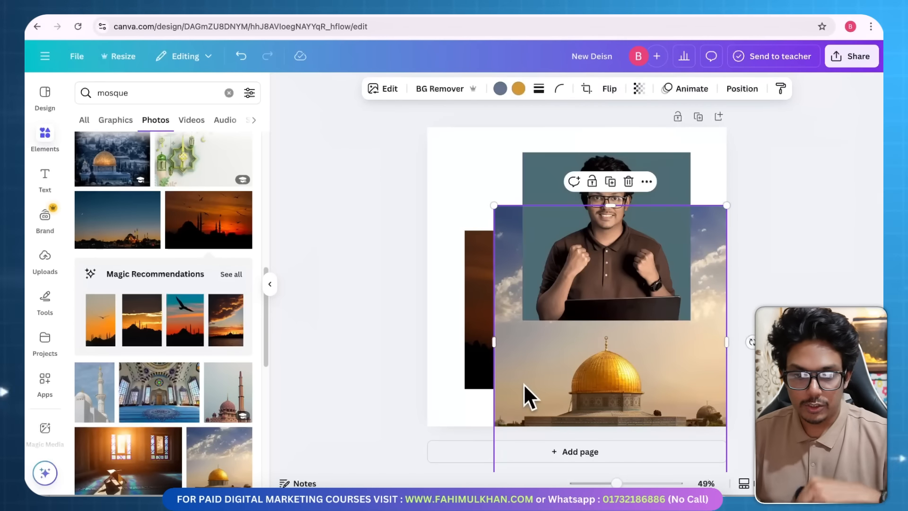
key(Delete)
click(491, 345)
key(Delete)
Enlarge the portrait photo to nearly four fifths of the page width and centre it horizontally.
drag(566, 265, 482, 251)
drag(605, 306, 710, 415)
drag(594, 278, 595, 280)
drag(436, 138, 479, 179)
drag(554, 264, 539, 240)
click(701, 241)
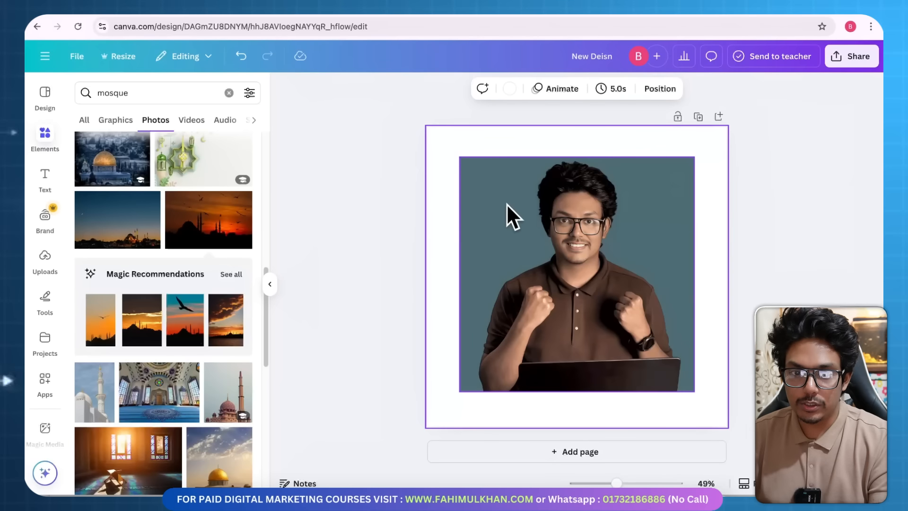
Remove the portrait photo's background with BG Remover, and enlarge the cut-out to about 90% of the page width along the page's lower edge.
click(493, 182)
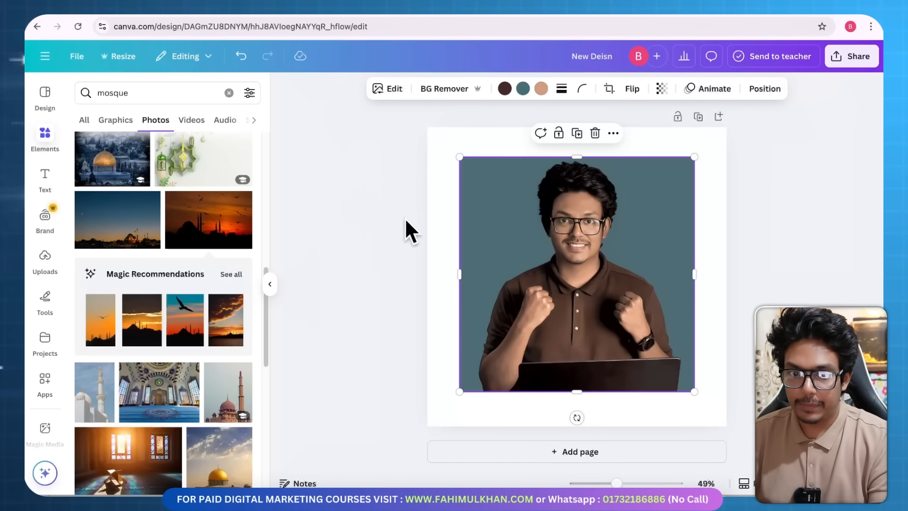
click(445, 196)
click(510, 200)
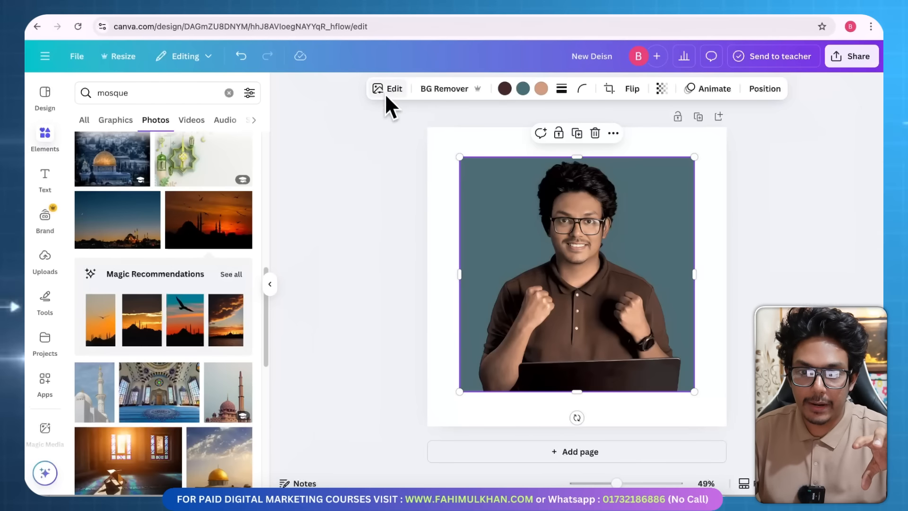
click(453, 88)
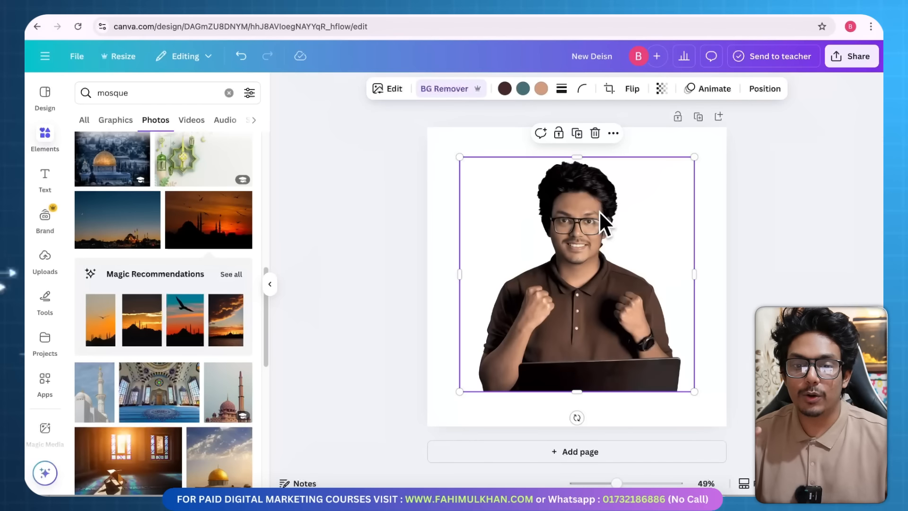
drag(460, 392, 418, 419)
drag(559, 334, 572, 334)
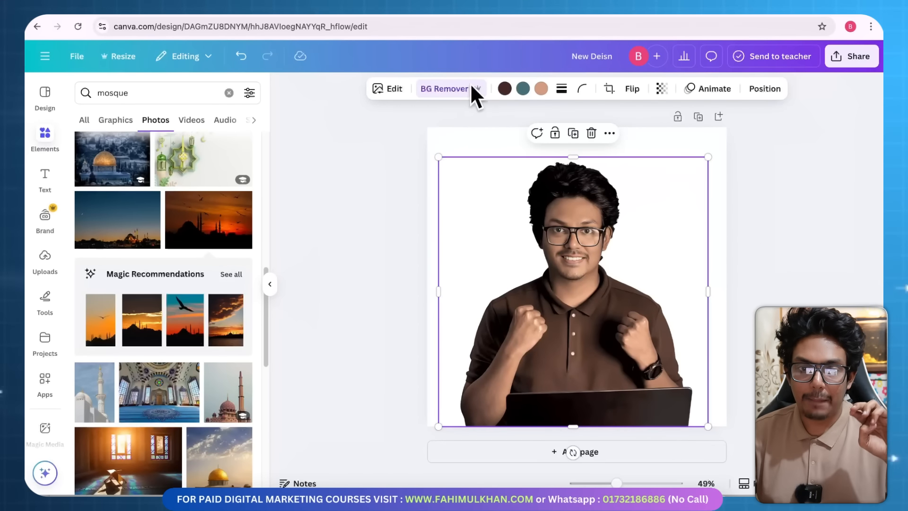
Open the portrait's image editing options and look through the Magic Studio tools, filters, effects and apps.
click(379, 89)
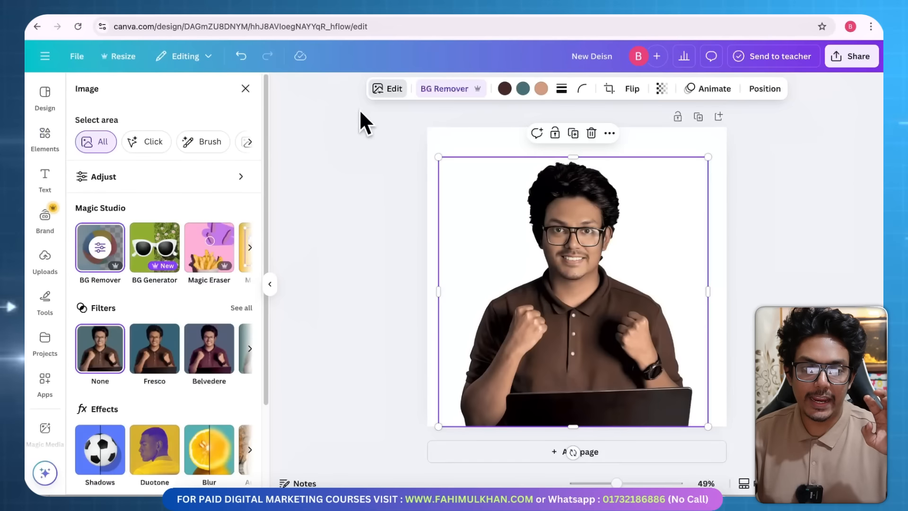
scroll(143, 246, down, 1)
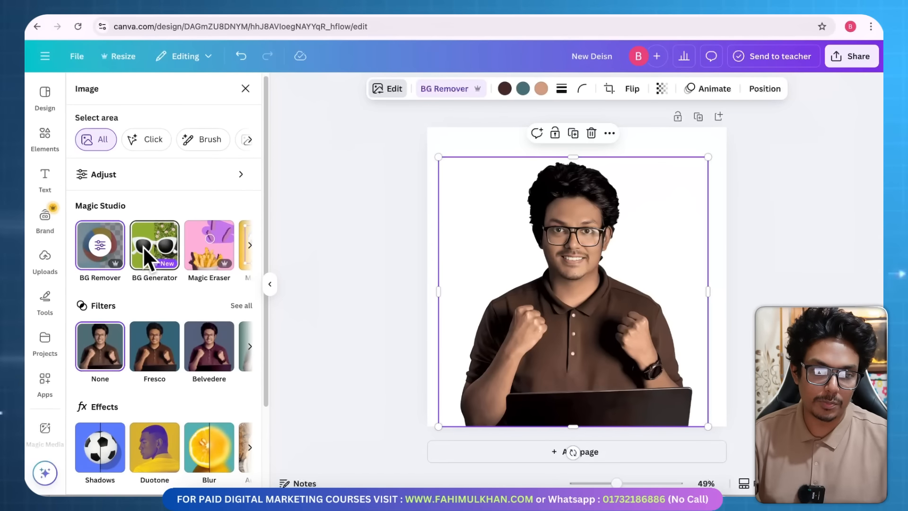
scroll(198, 345, down, 2)
scroll(194, 357, down, 1)
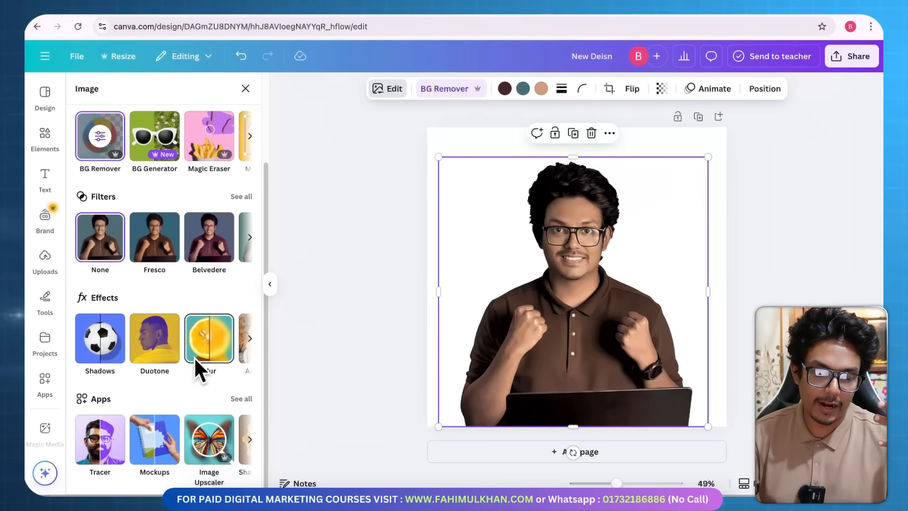
click(250, 337)
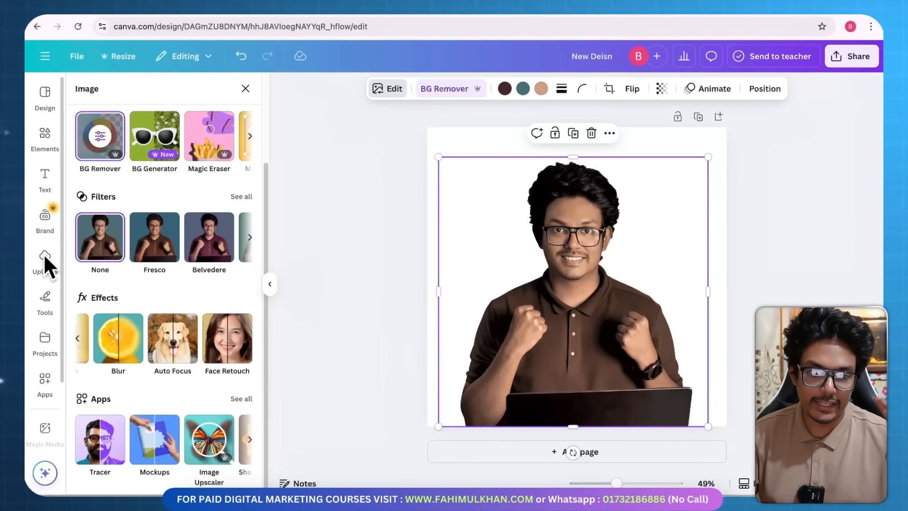
click(78, 337)
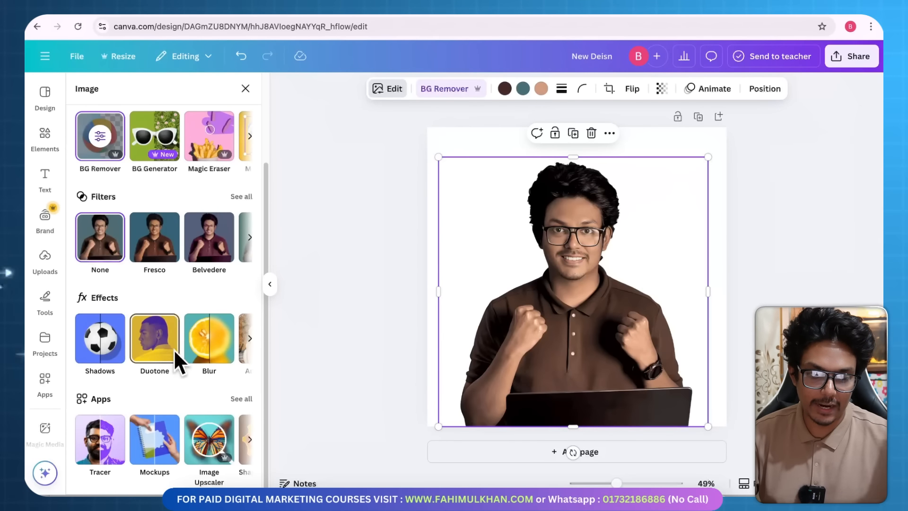
Apply the Outline shadow effect to the portrait cut-out.
click(111, 339)
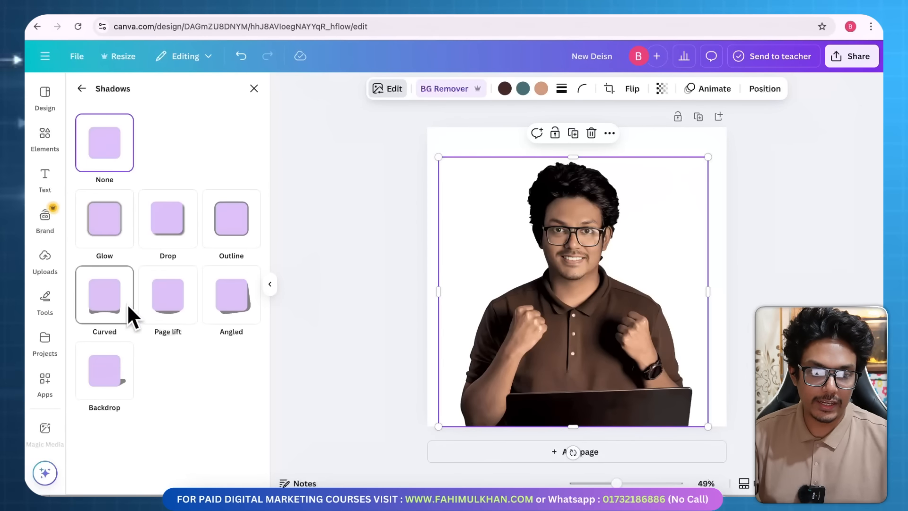
click(81, 88)
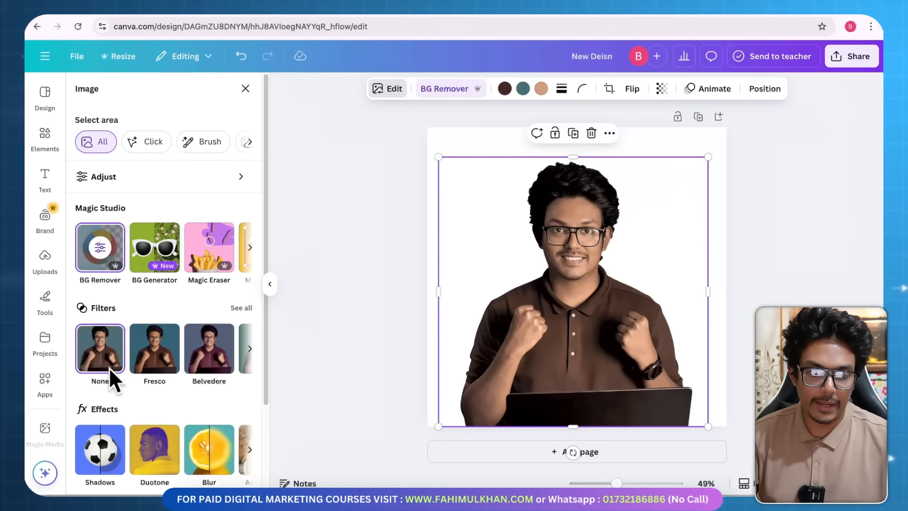
click(102, 446)
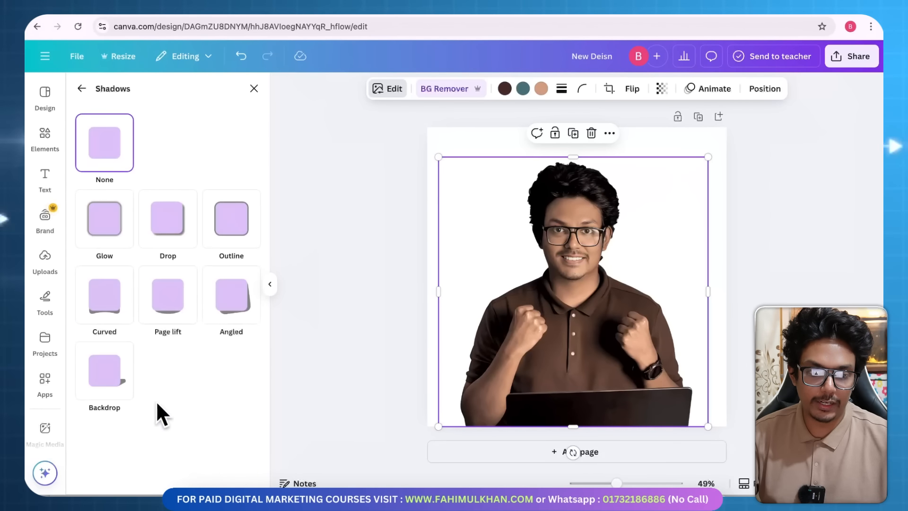
click(229, 230)
scroll(208, 431, down, 1)
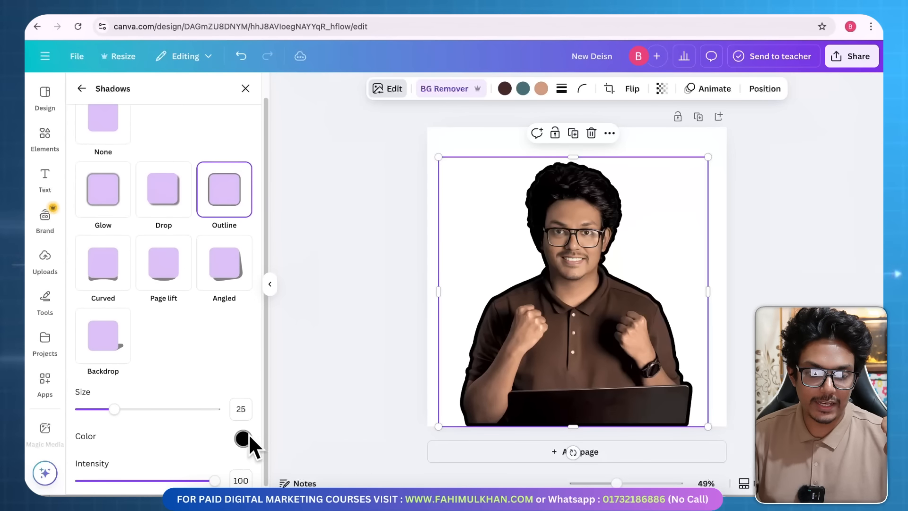
Colour the portrait's outline bright green, keep its size at 25, and deselect the portrait.
click(245, 438)
drag(246, 374, 319, 369)
click(286, 385)
drag(290, 325, 372, 326)
mouse_move(118, 409)
mouse_down()
mouse_move(156, 410)
mouse_move(113, 408)
mouse_up()
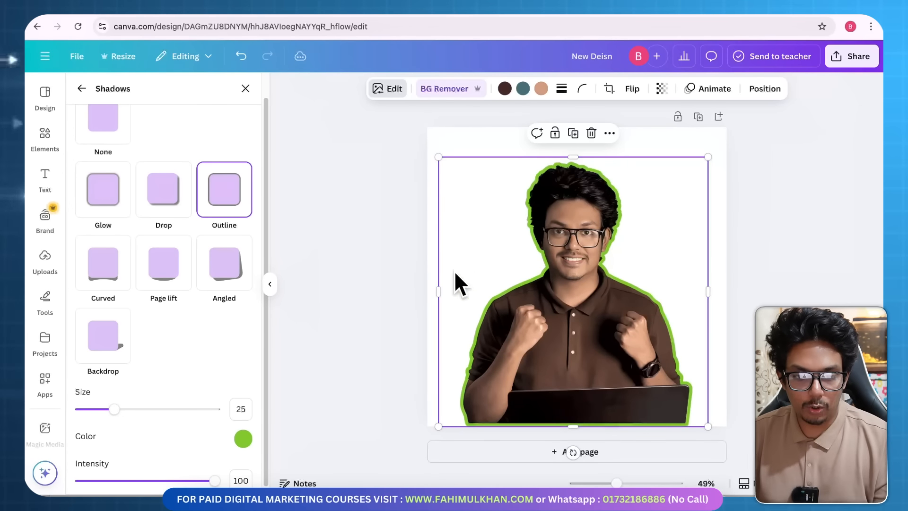
click(408, 271)
click(731, 243)
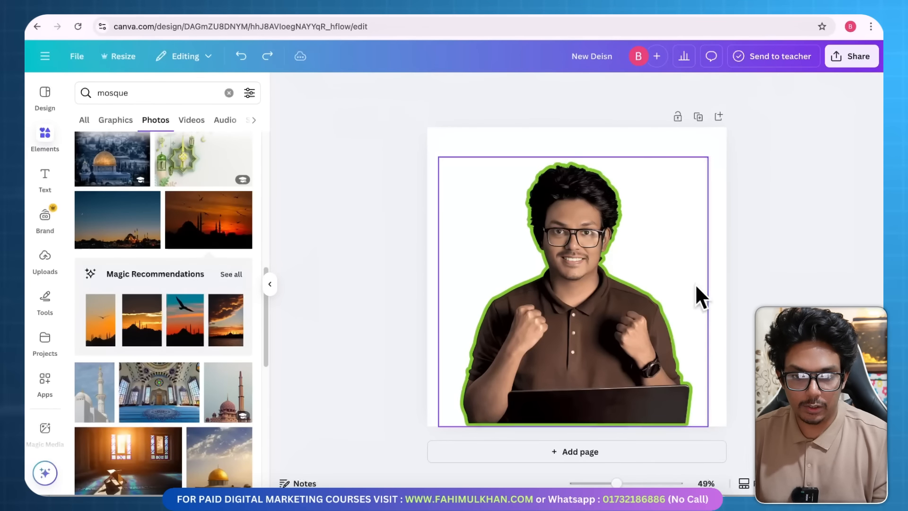
Reopen the portrait's shadow settings and remove the green outline by choosing None.
click(639, 271)
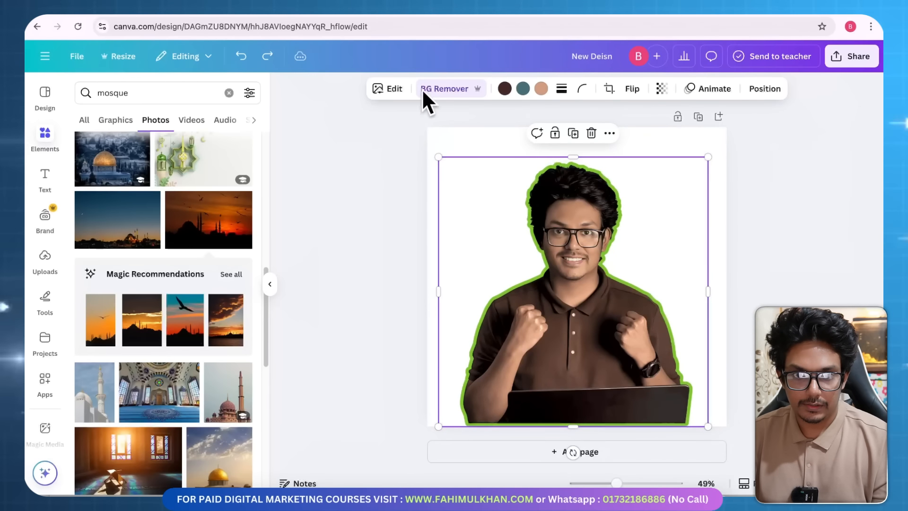
click(382, 90)
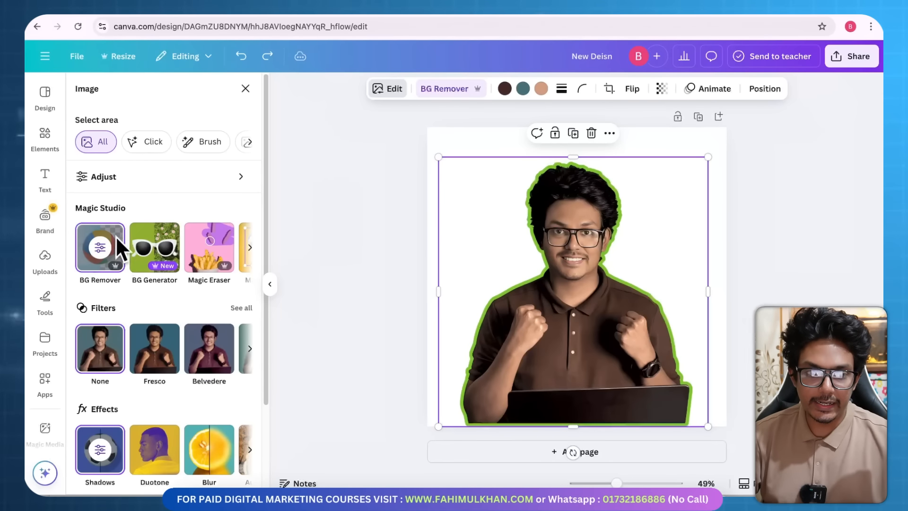
scroll(113, 286, down, 3)
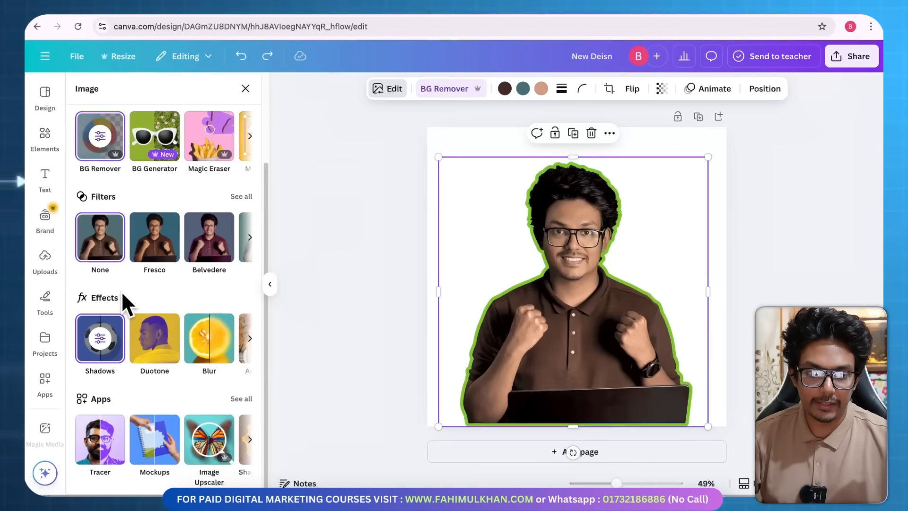
click(108, 351)
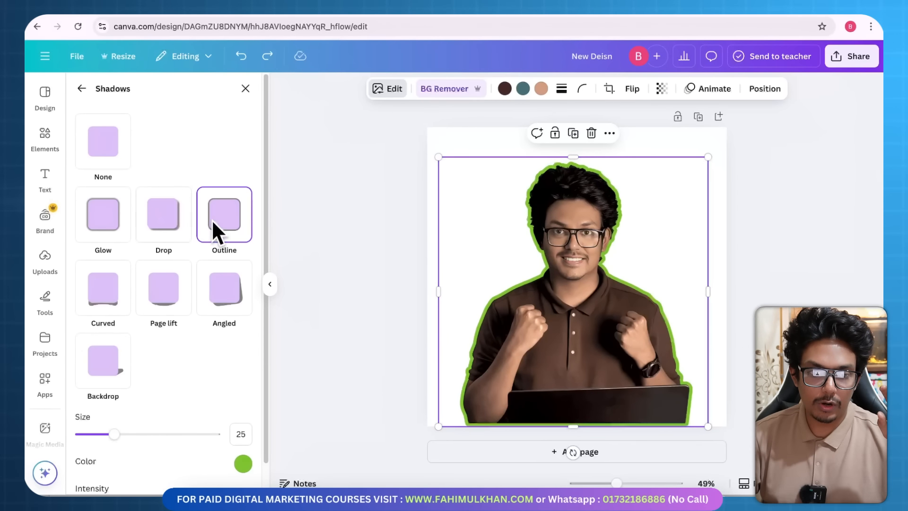
click(104, 151)
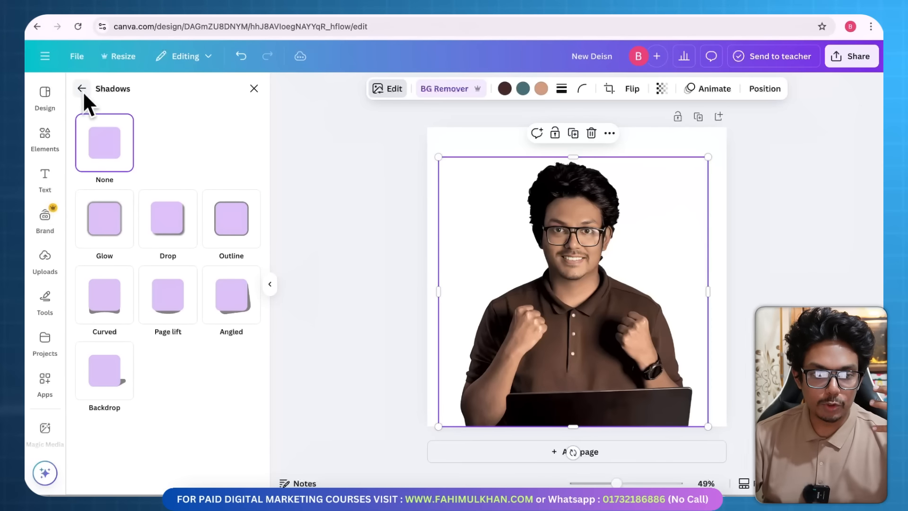
Raise the portrait to the page's upper edge and apply a Drop shadow with blur amount 41 and angle 49.
drag(575, 354, 575, 315)
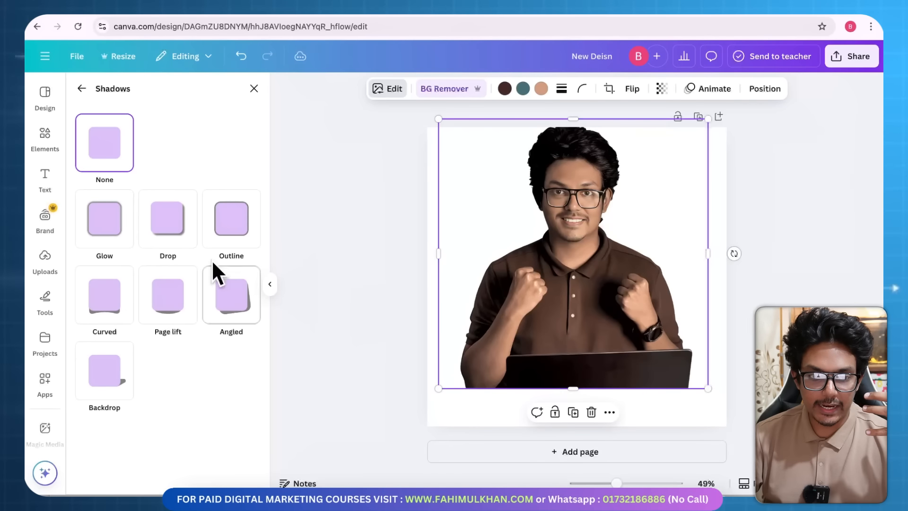
click(170, 222)
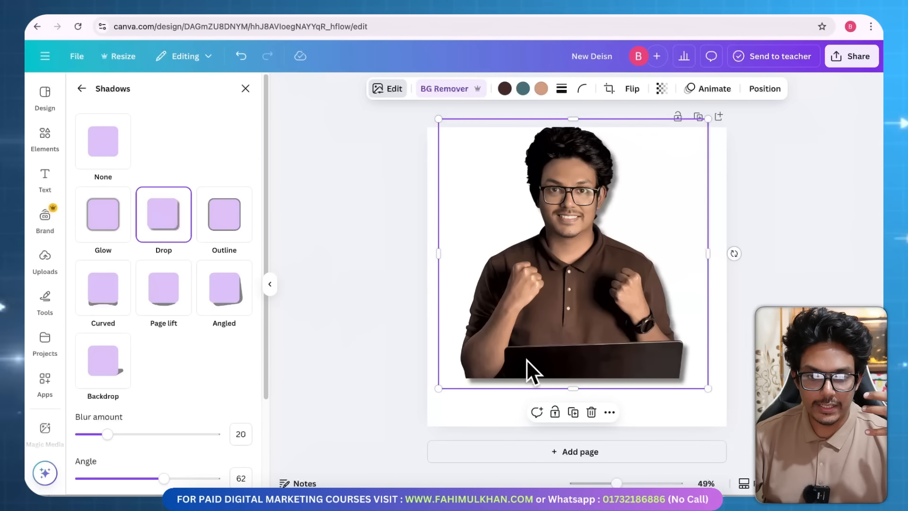
drag(108, 434, 136, 434)
mouse_move(163, 479)
mouse_down()
mouse_move(197, 479)
mouse_move(147, 479)
mouse_up()
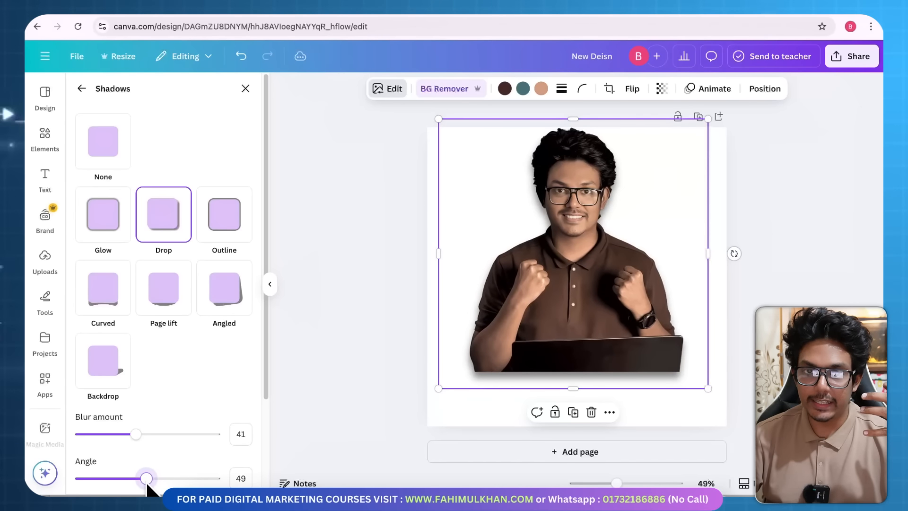
click(81, 88)
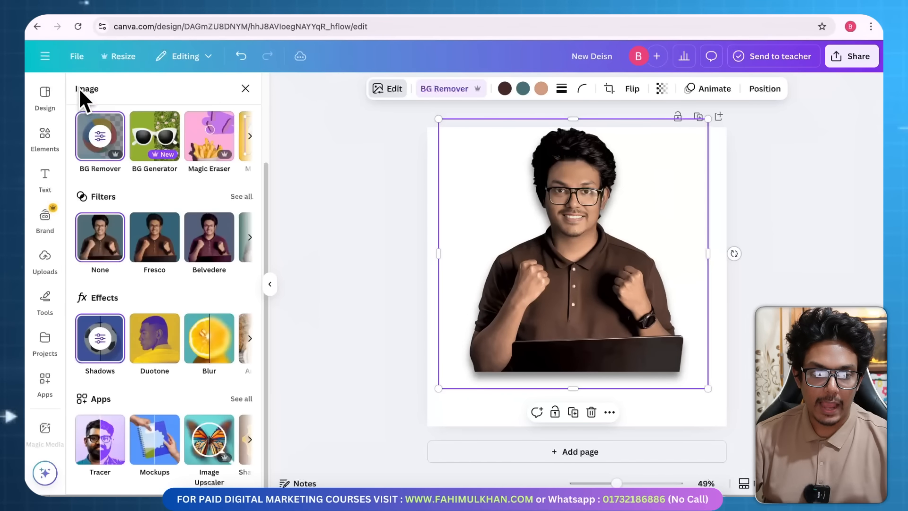
Try a whole-image Blur effect at intensity 41 on the portrait and undo it.
click(202, 349)
click(200, 125)
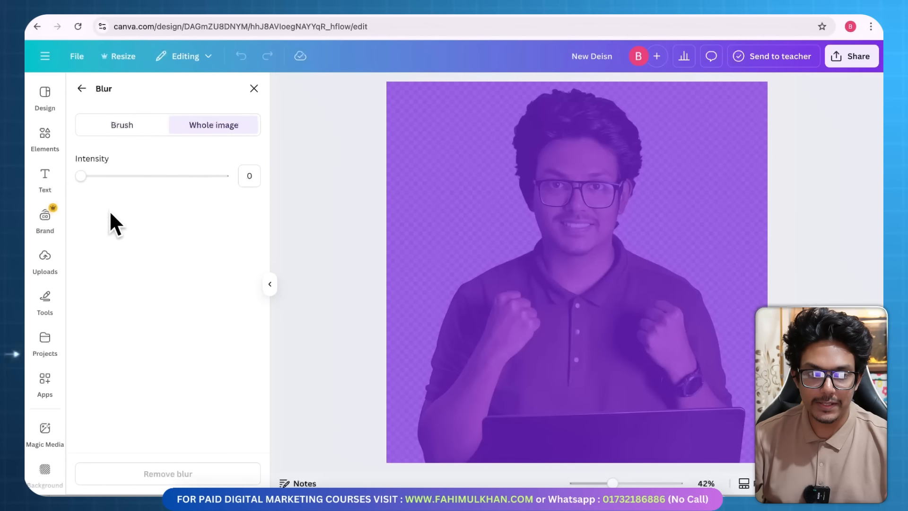
drag(81, 176, 138, 180)
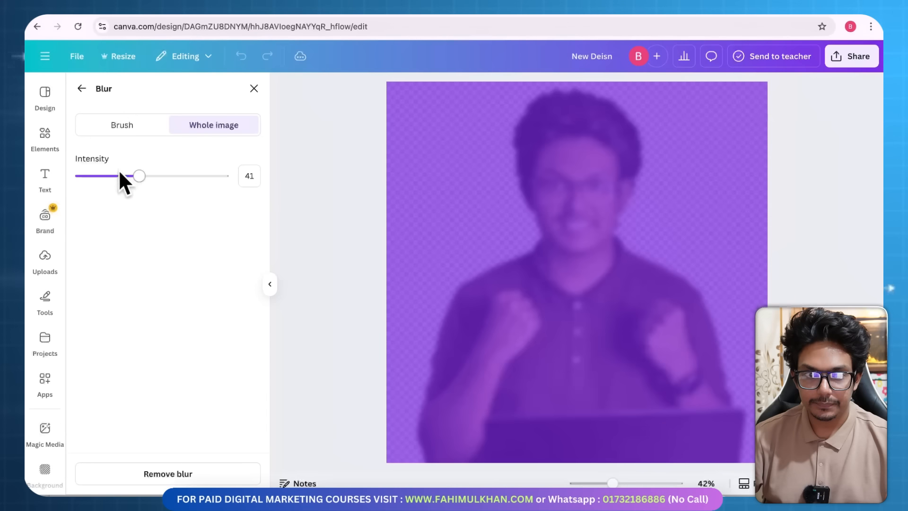
click(82, 88)
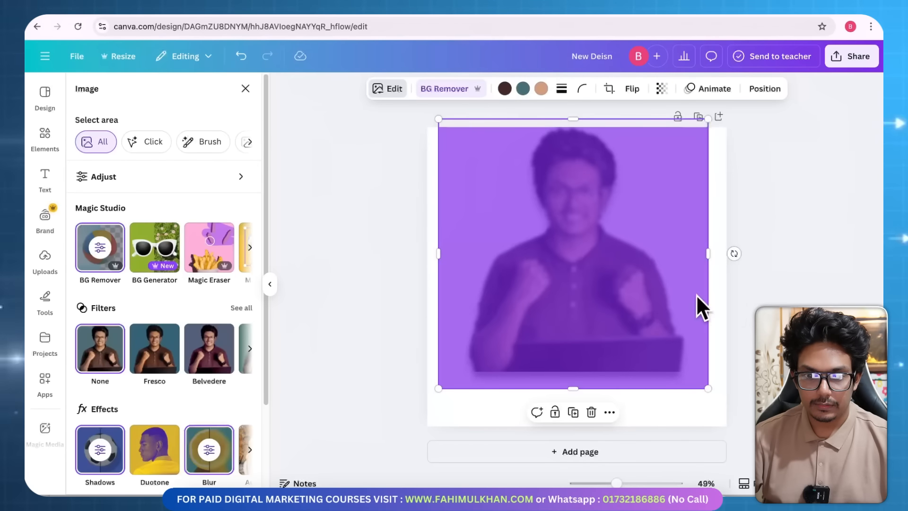
click(565, 300)
drag(566, 301, 565, 343)
key(ctrl+z)
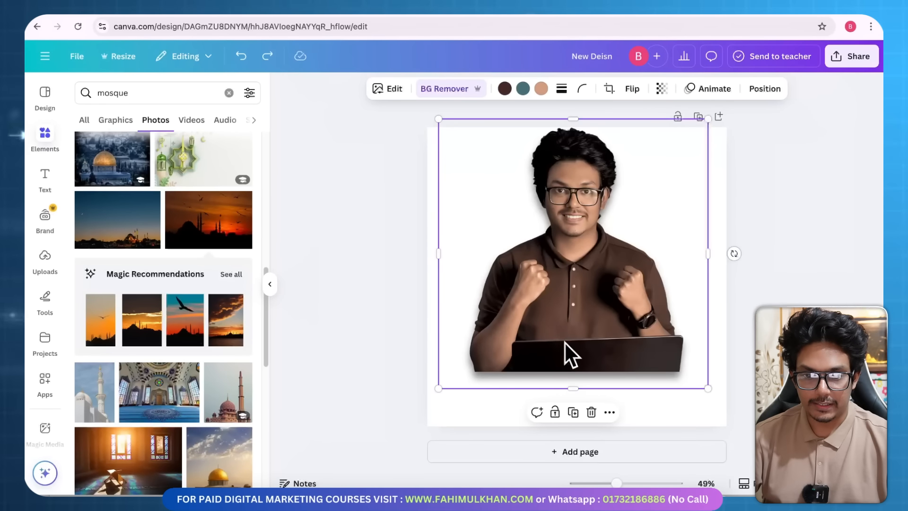
Move the portrait down to the middle of the page and look through its Magic Studio tools, filters, effects and apps.
drag(556, 280, 560, 298)
click(388, 88)
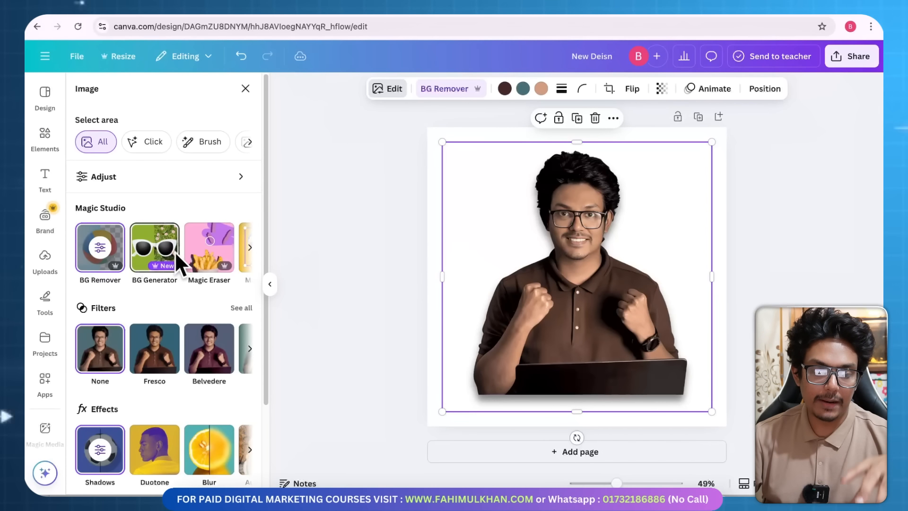
click(251, 248)
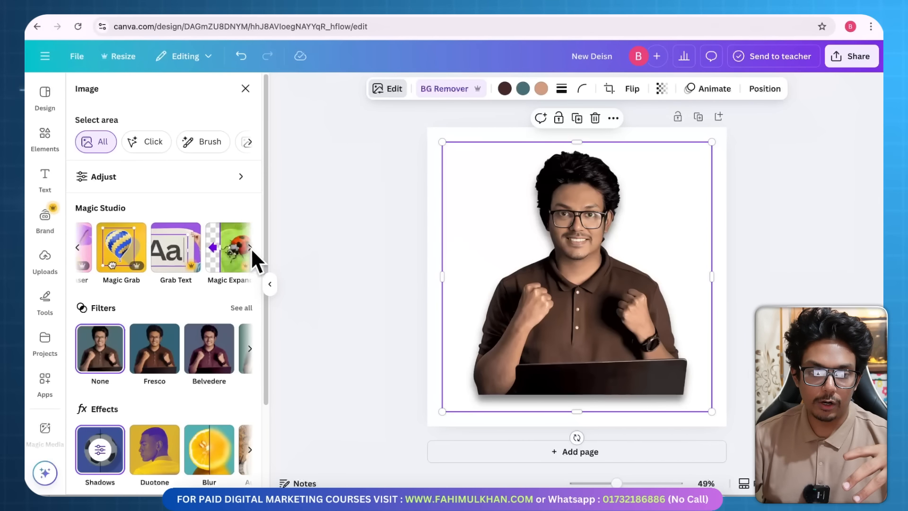
click(77, 246)
scroll(147, 369, down, 2)
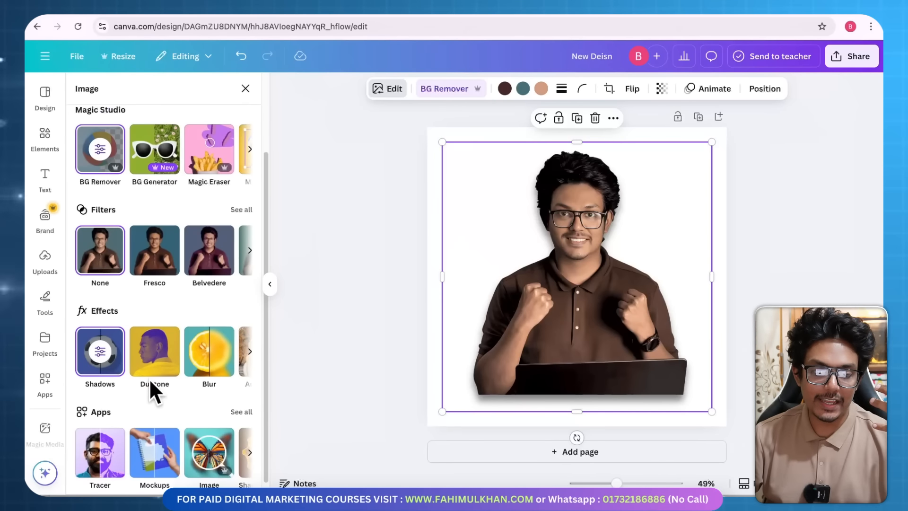
scroll(149, 379, down, 1)
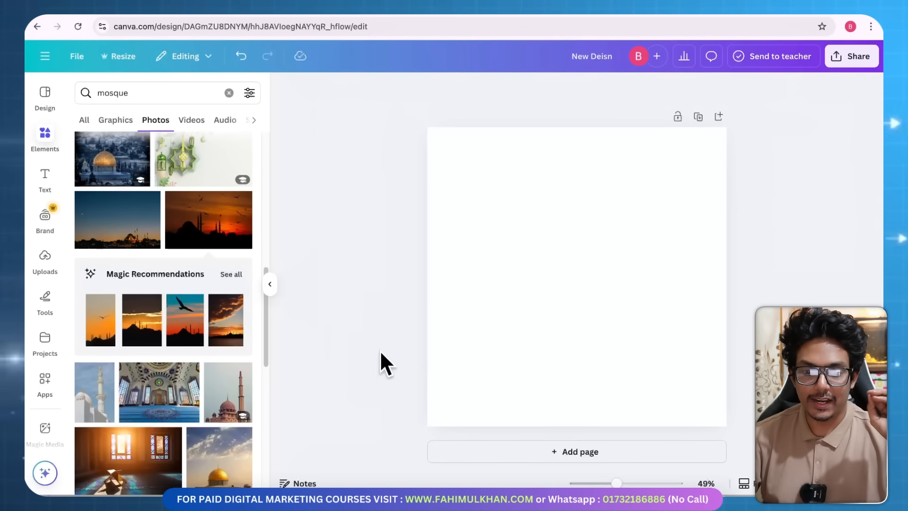
Add a blank second page, show the uploaded images, and delete that page again.
click(526, 446)
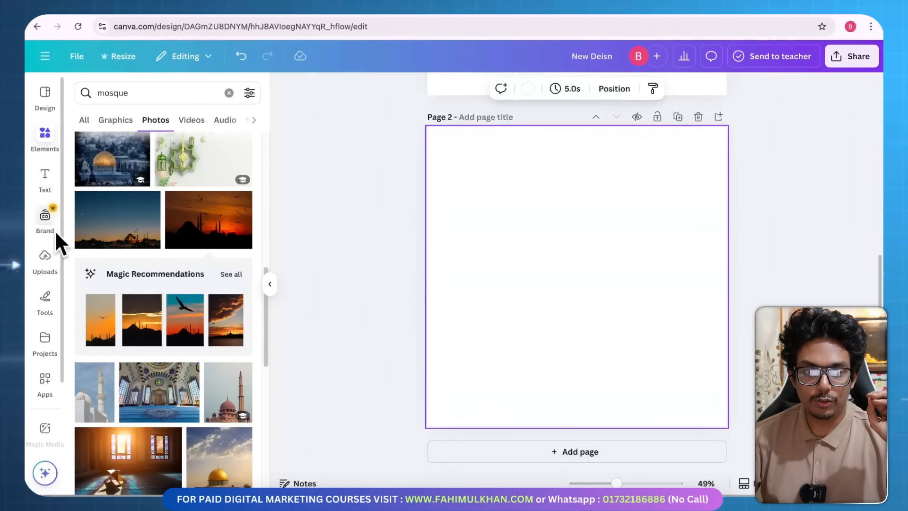
click(45, 258)
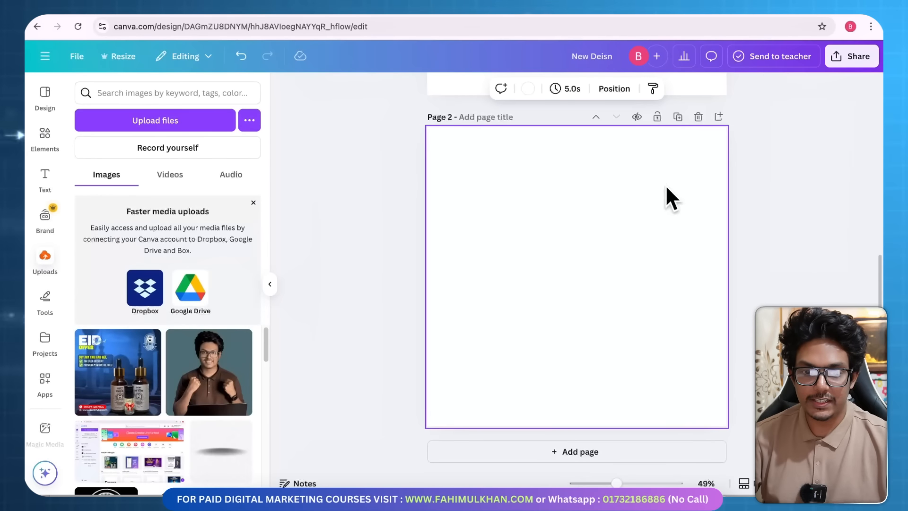
click(700, 116)
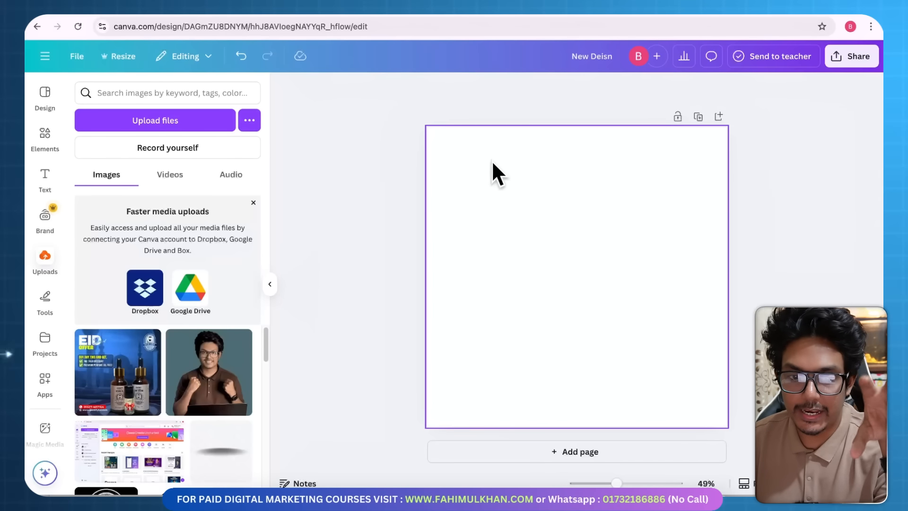
Add two blank pages after page 1 and review the pages in order.
click(552, 452)
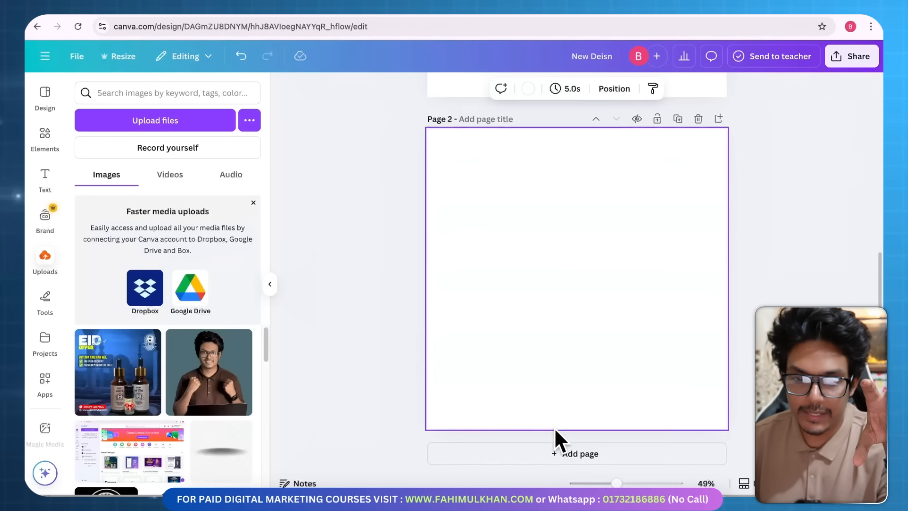
click(587, 455)
scroll(569, 337, up, 10)
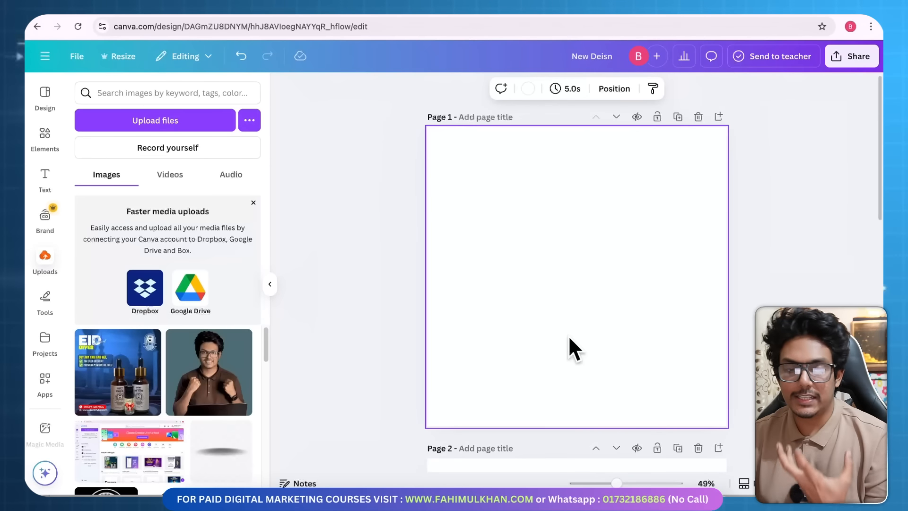
scroll(569, 336, down, 8)
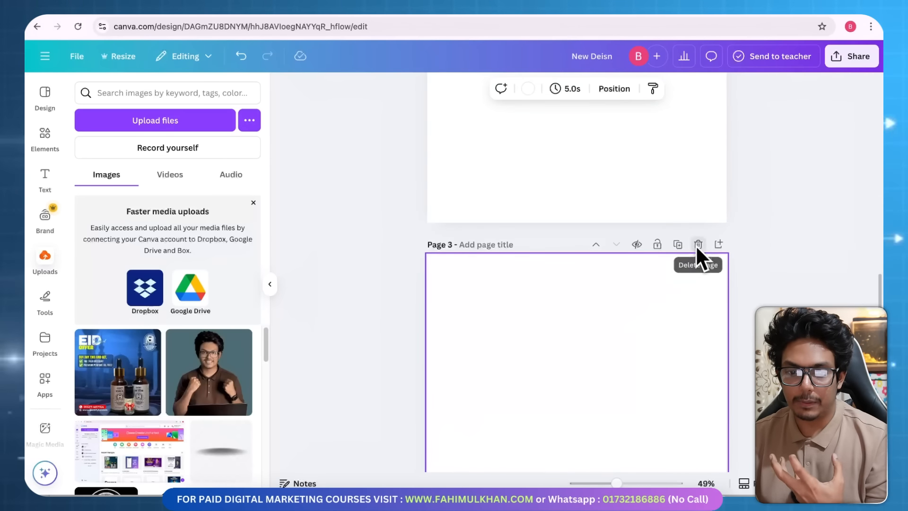
Delete the blank third page and make page 2 the active page.
click(697, 245)
scroll(595, 337, up, 5)
scroll(594, 338, down, 5)
click(554, 346)
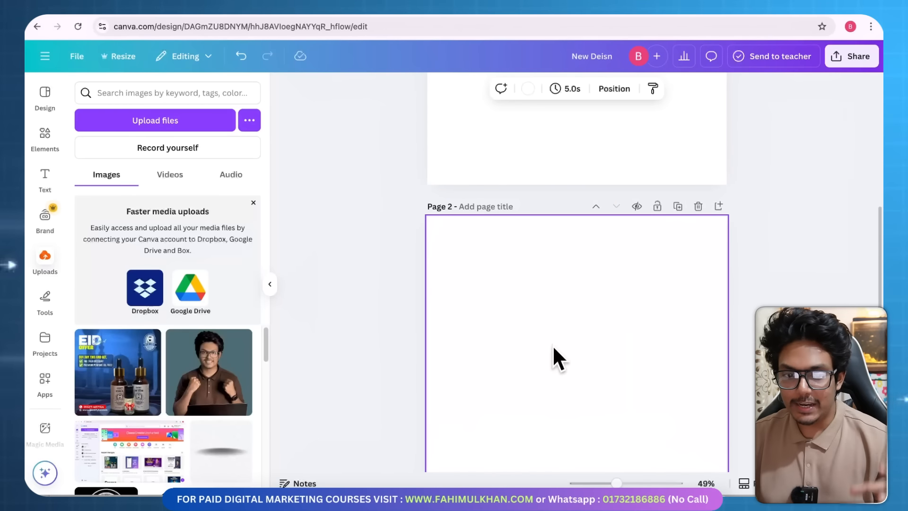
Place the uploaded Eid Special Offer poster on page 2 and enlarge it to fill the whole page.
click(100, 378)
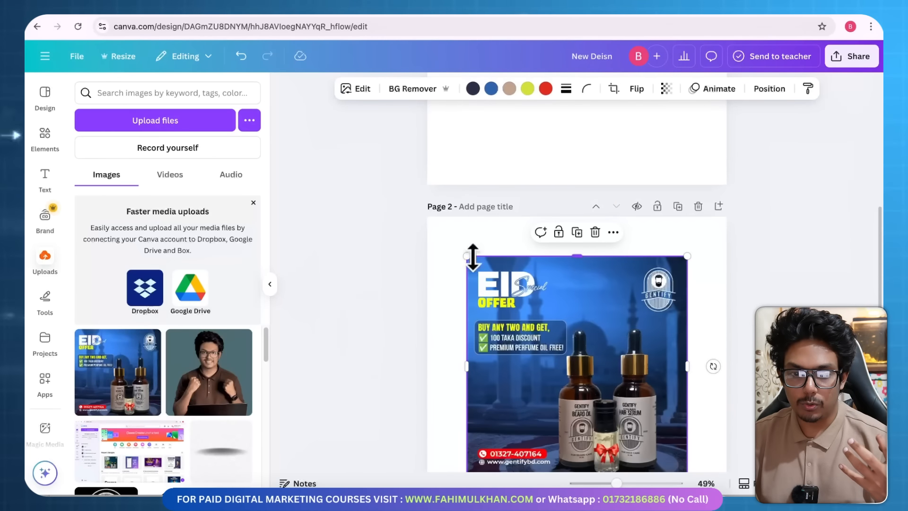
drag(468, 255, 421, 221)
scroll(570, 337, down, 2)
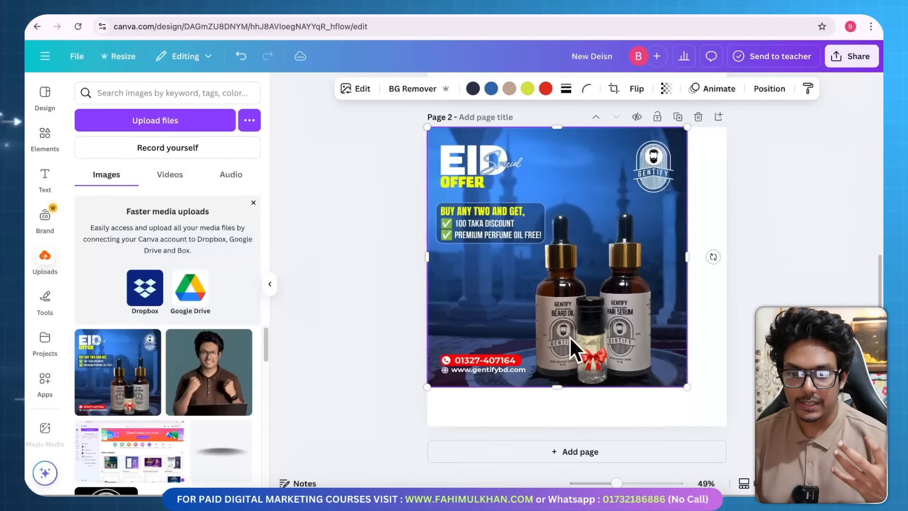
drag(684, 383, 705, 403)
drag(722, 421, 718, 417)
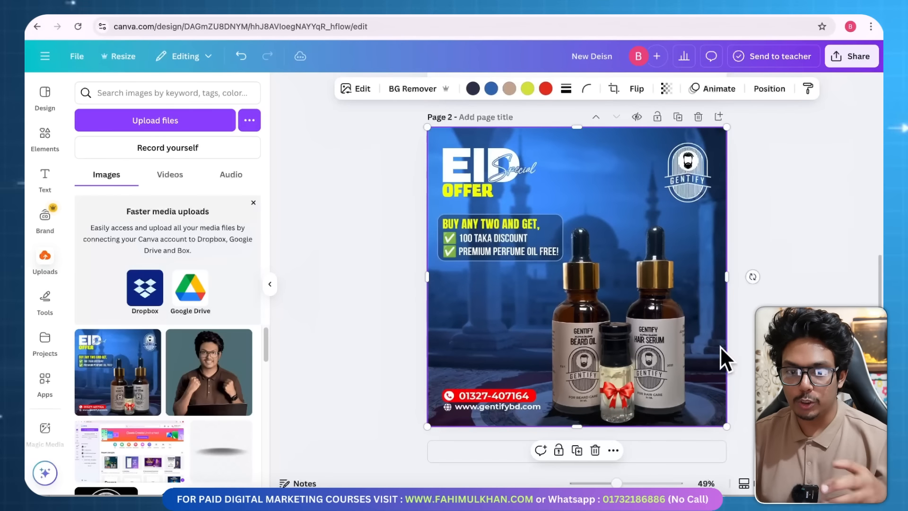
scroll(723, 355, up, 2)
scroll(723, 355, down, 2)
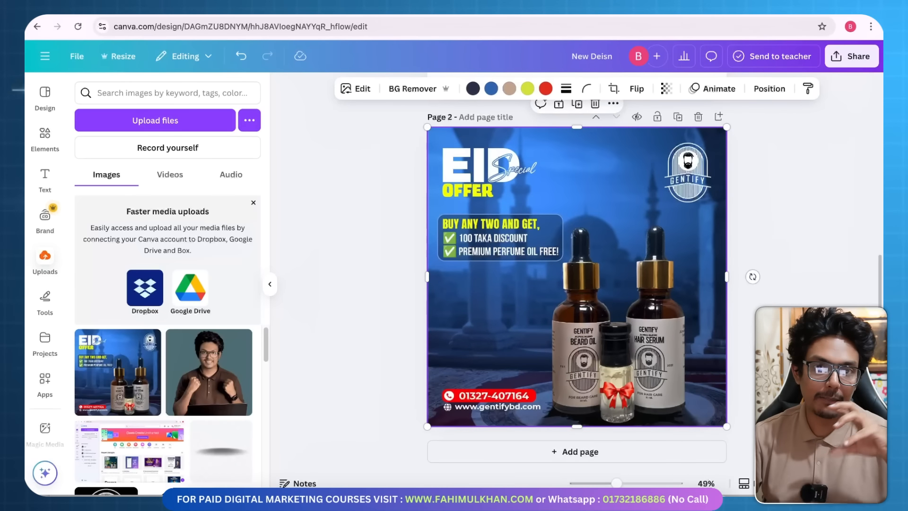
scroll(577, 284, up, 3)
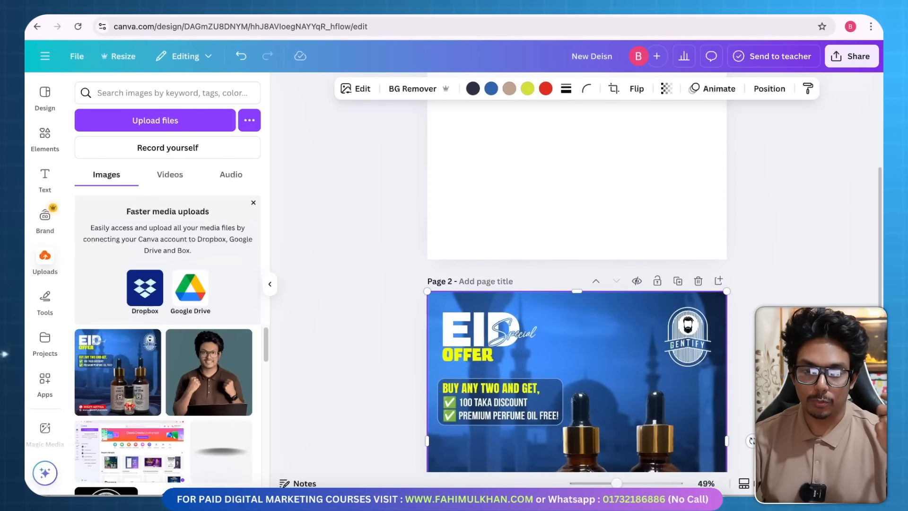
Review the Eid offer poster on page 2, make page 1 active, and browse the uploaded images for a bottle picture.
scroll(675, 370, down, 3)
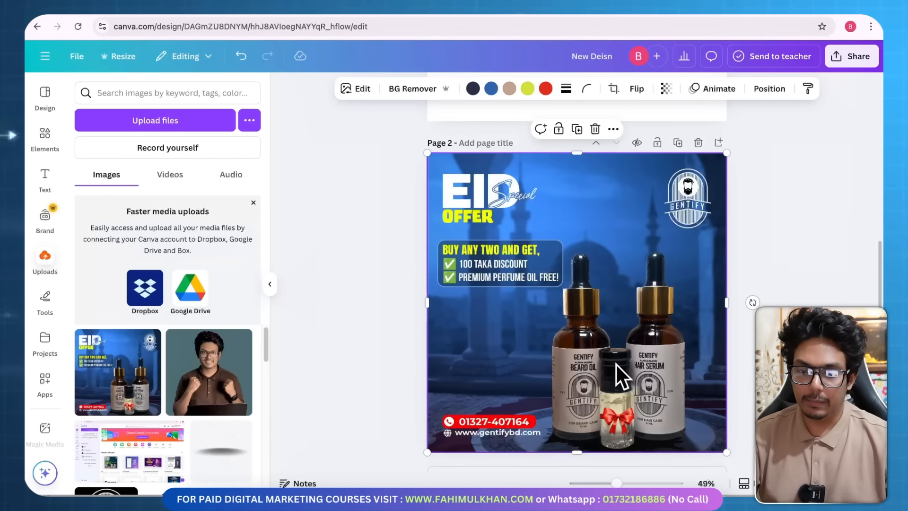
scroll(577, 360, up, 6)
click(578, 270)
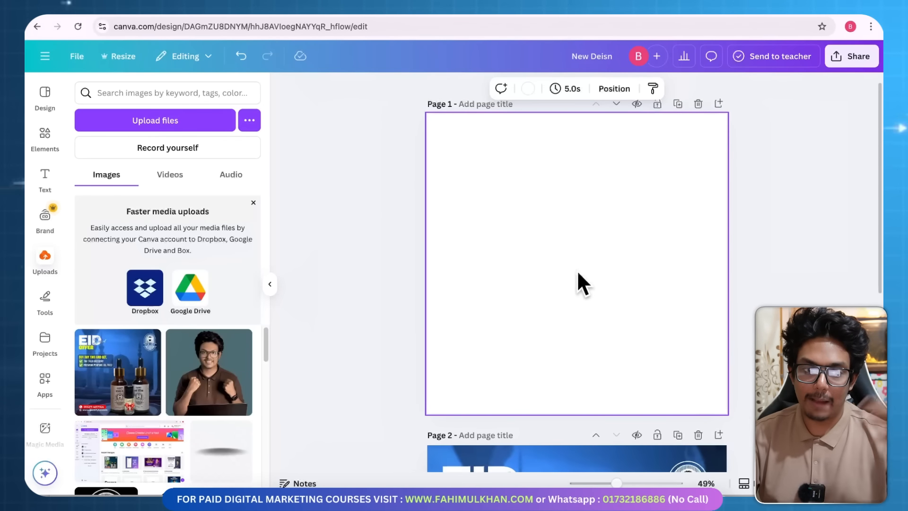
click(44, 255)
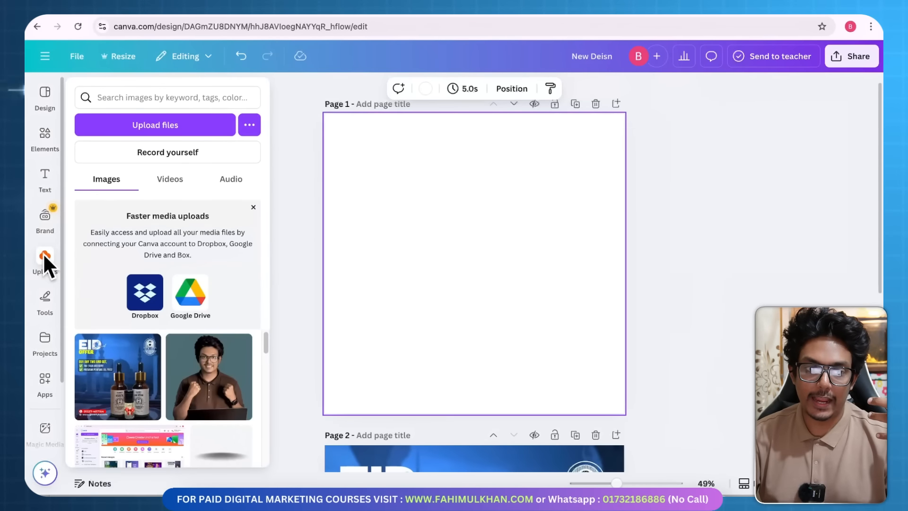
scroll(215, 351, down, 3)
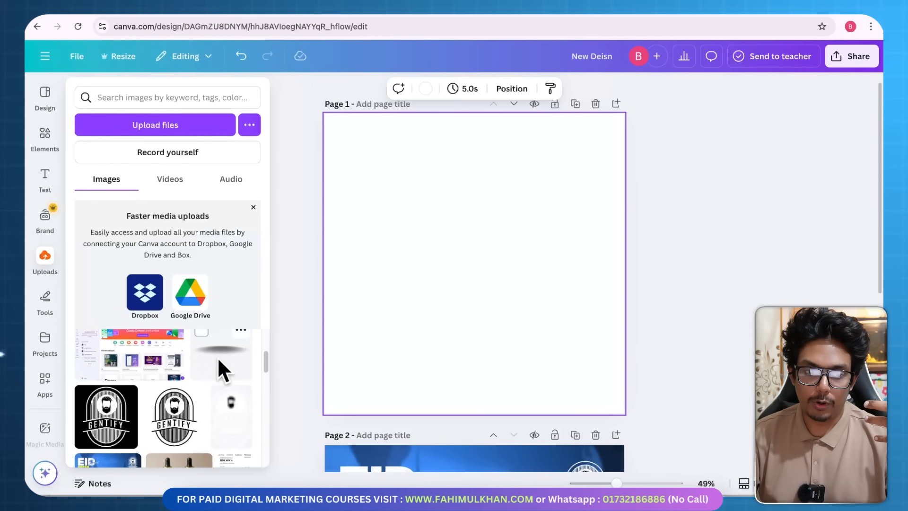
scroll(217, 357, down, 6)
scroll(203, 367, up, 5)
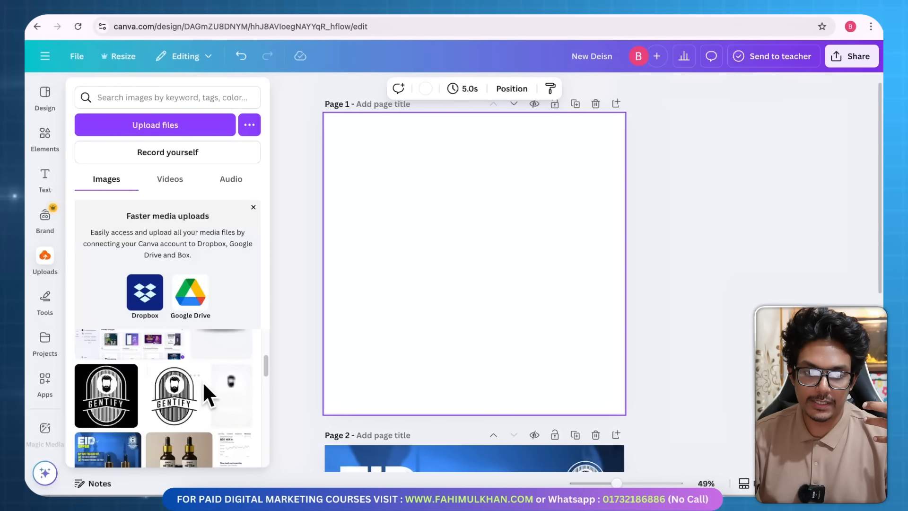
Upload EID.png from the Canva Tutorial folder and place it on page 1.
drag(799, 7, 507, 255)
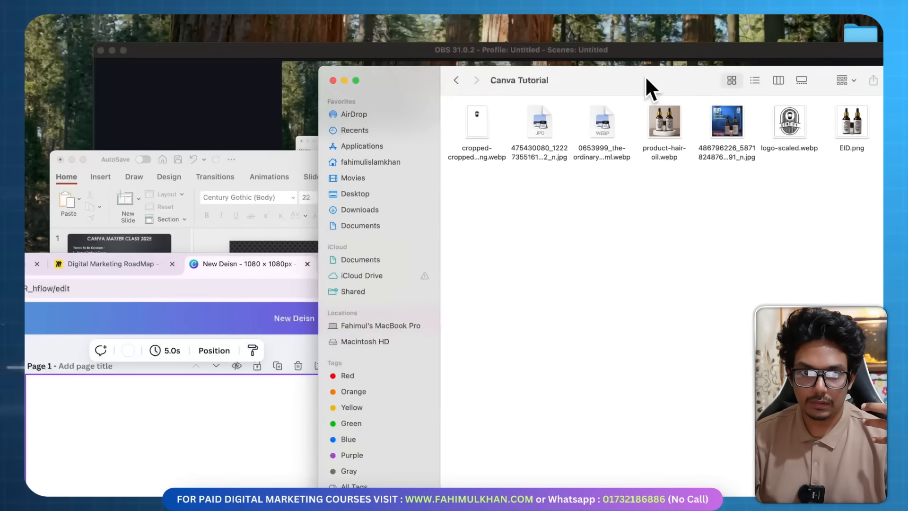
drag(646, 78, 662, 118)
drag(868, 163, 197, 419)
double_click(503, 263)
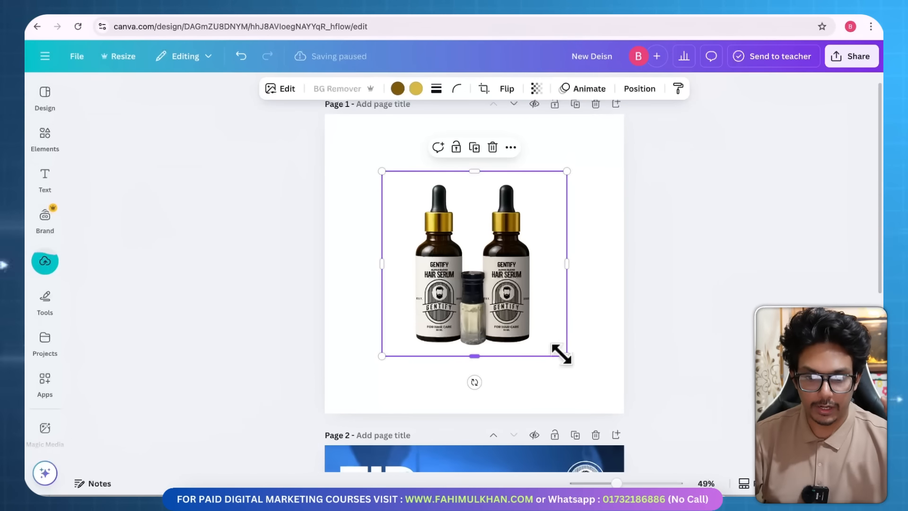
Shrink the hair serum bottle image and move it to the lower-right area of page 1.
mouse_move(561, 353)
mouse_down()
mouse_move(586, 383)
mouse_move(545, 351)
mouse_up()
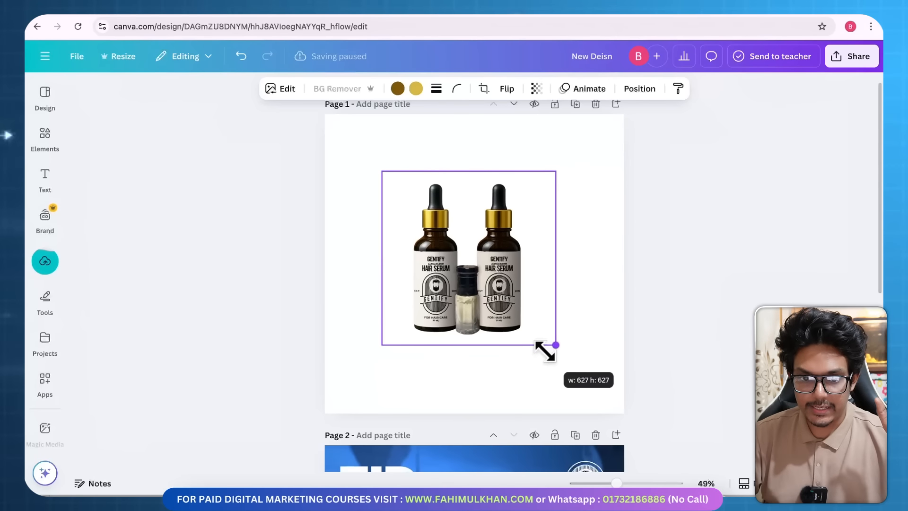
click(691, 276)
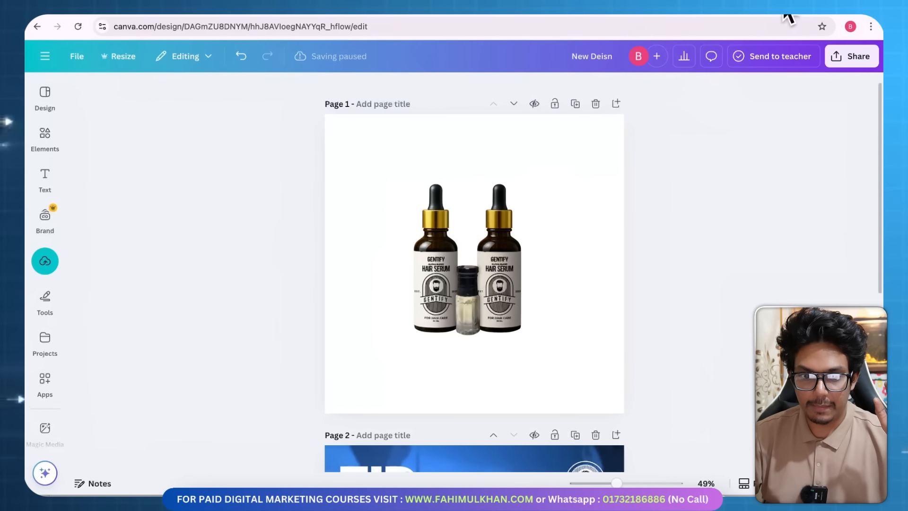
click(416, 314)
drag(381, 170, 350, 220)
drag(418, 270, 520, 310)
click(723, 277)
Compare page 1 with the page 2 poster and fine-tune the bottle image's position near the lower-right corner.
scroll(657, 297, down, 4)
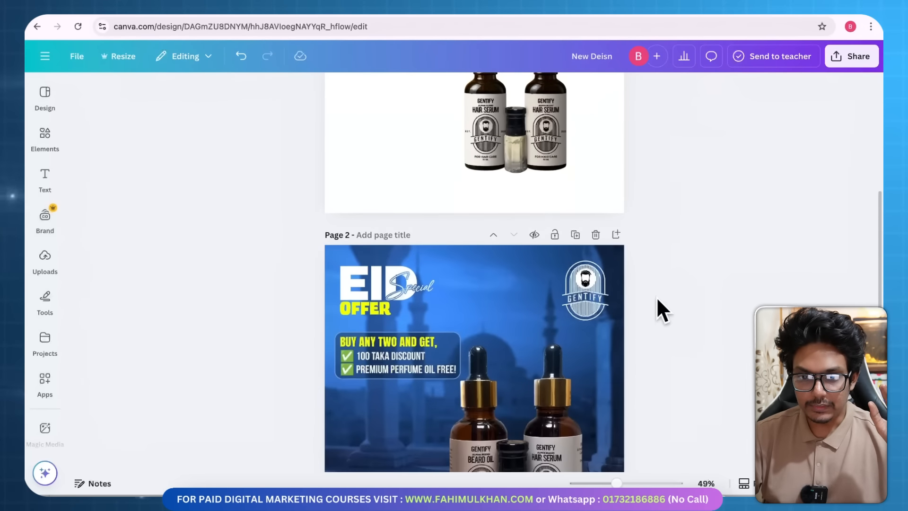
scroll(657, 297, up, 2)
scroll(580, 387, down, 2)
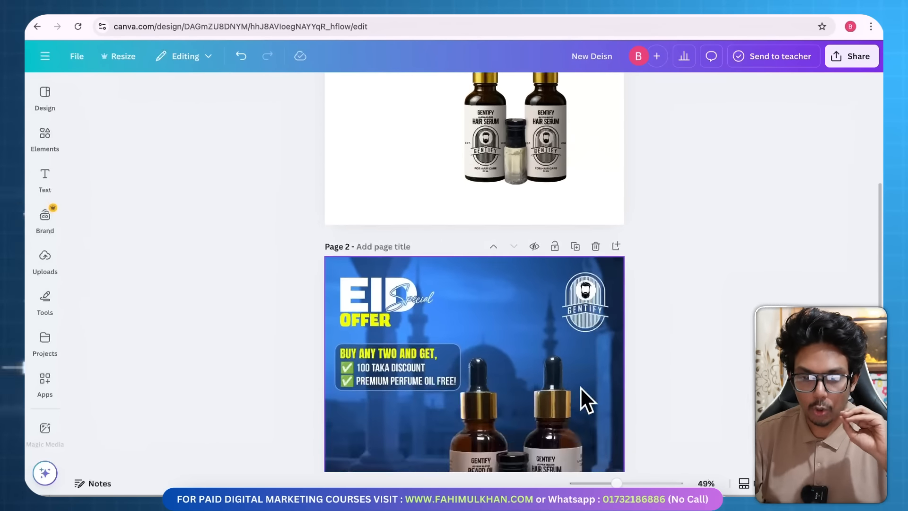
scroll(581, 385, down, 1)
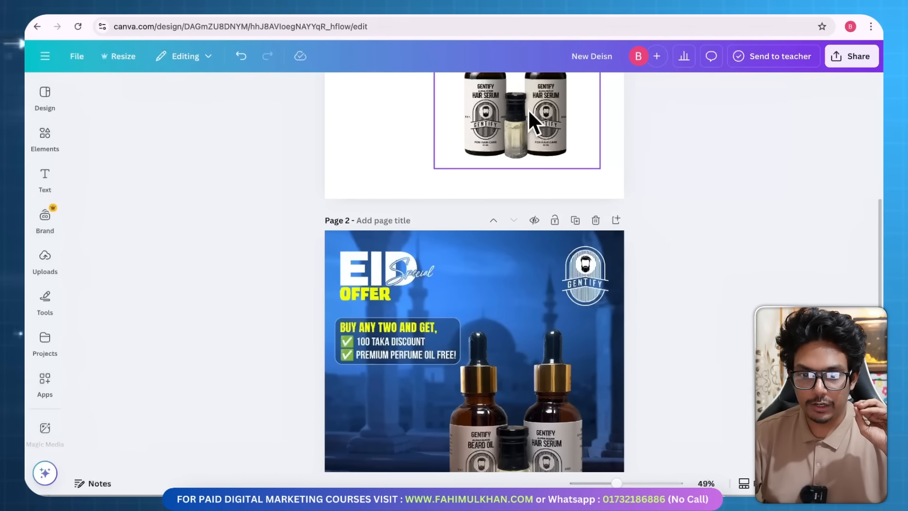
click(528, 109)
drag(527, 114, 538, 134)
scroll(557, 289, up, 5)
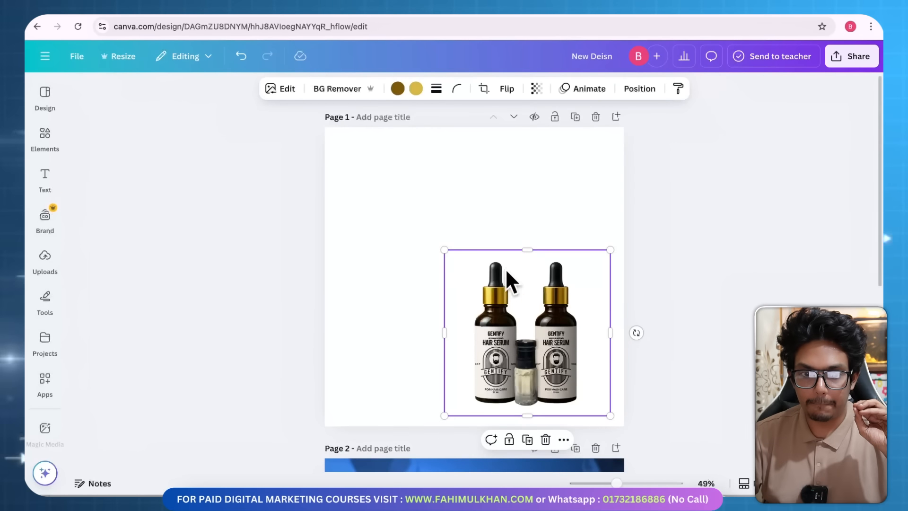
drag(498, 297, 498, 291)
Open the background library and look through its categories for a picture suited to the Eid poster.
scroll(39, 413, down, 2)
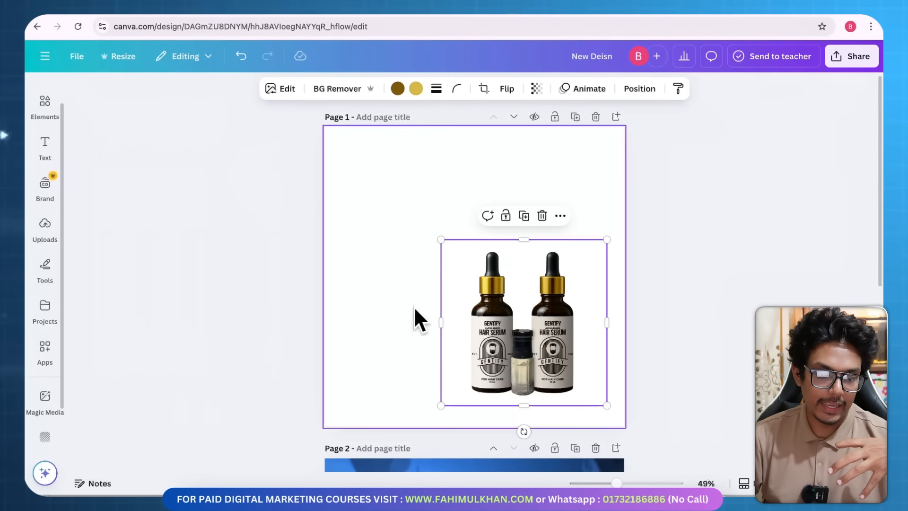
scroll(39, 444, down, 1)
mouse_move(46, 438)
scroll(164, 303, down, 10)
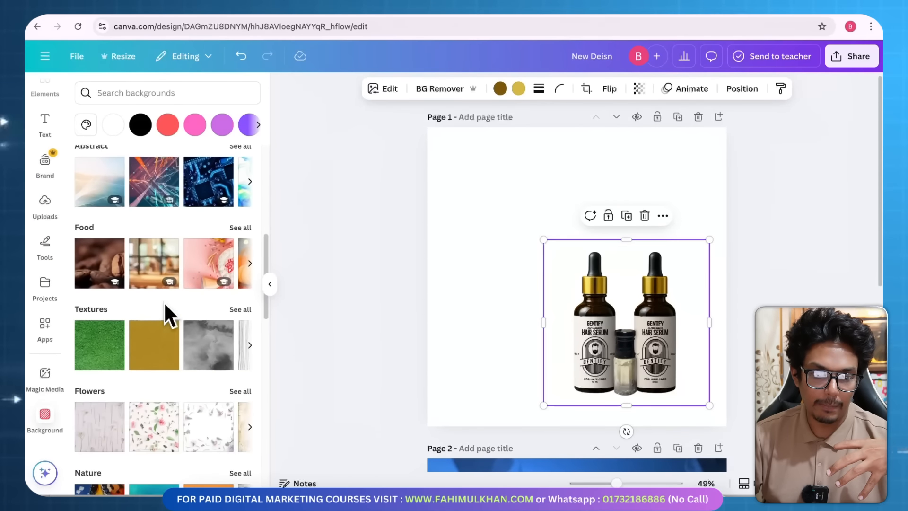
scroll(163, 303, down, 5)
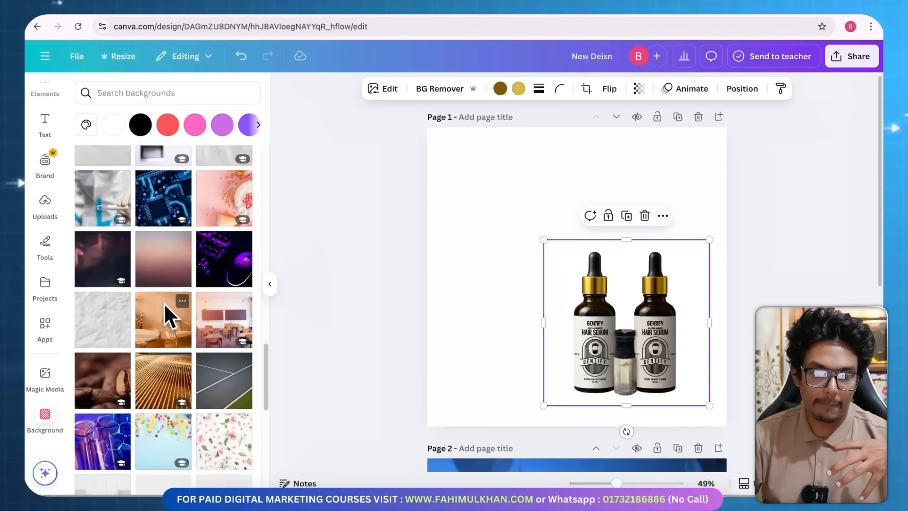
scroll(164, 303, up, 15)
Check the poster's backdrop on page 2, search the backgrounds for "mosque", and clear that search.
click(132, 93)
scroll(445, 322, down, 5)
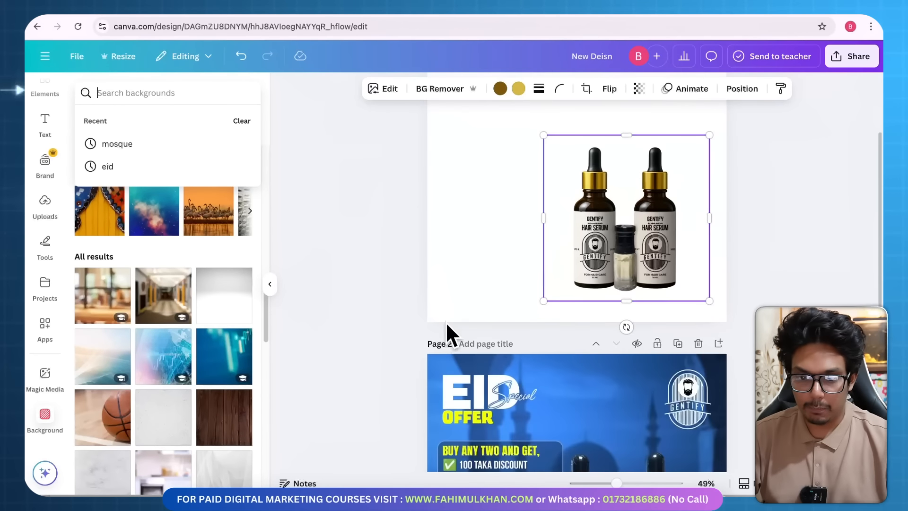
scroll(569, 343, up, 5)
scroll(564, 339, down, 5)
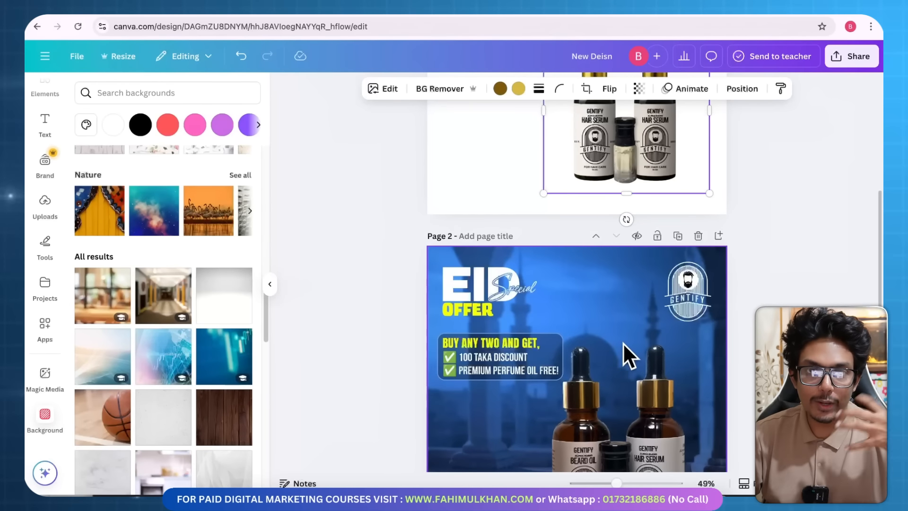
scroll(623, 343, up, 3)
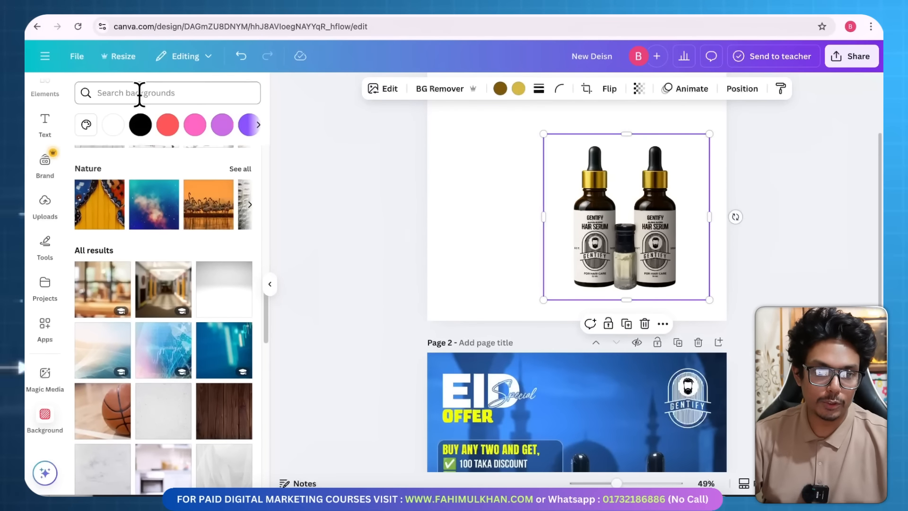
click(140, 93)
text(mos)
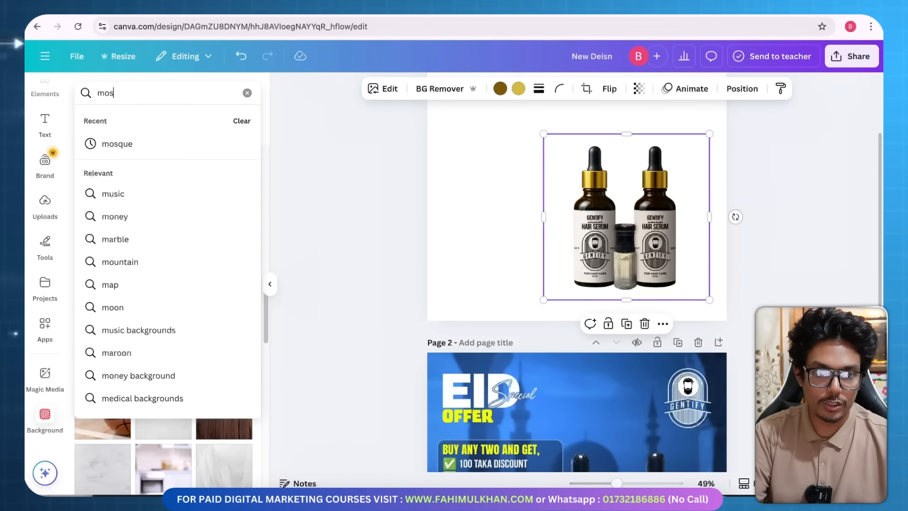
text(que)
key(Return)
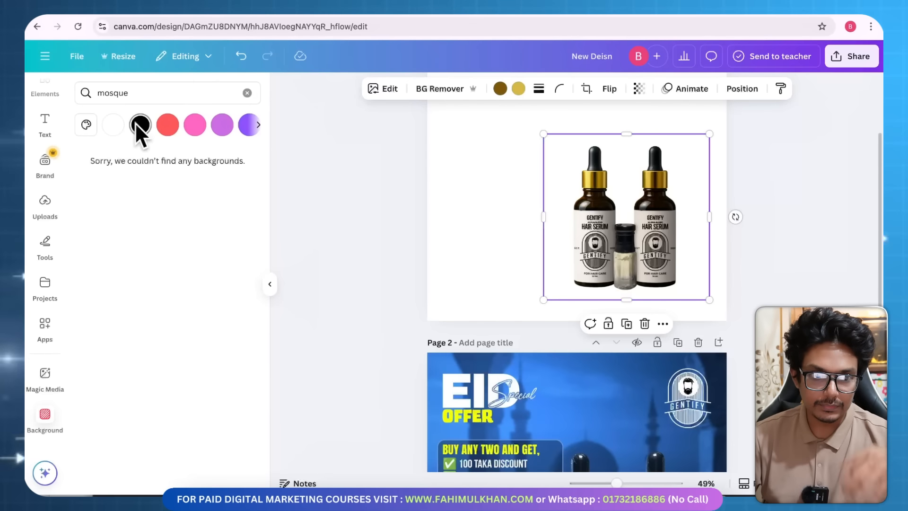
click(247, 92)
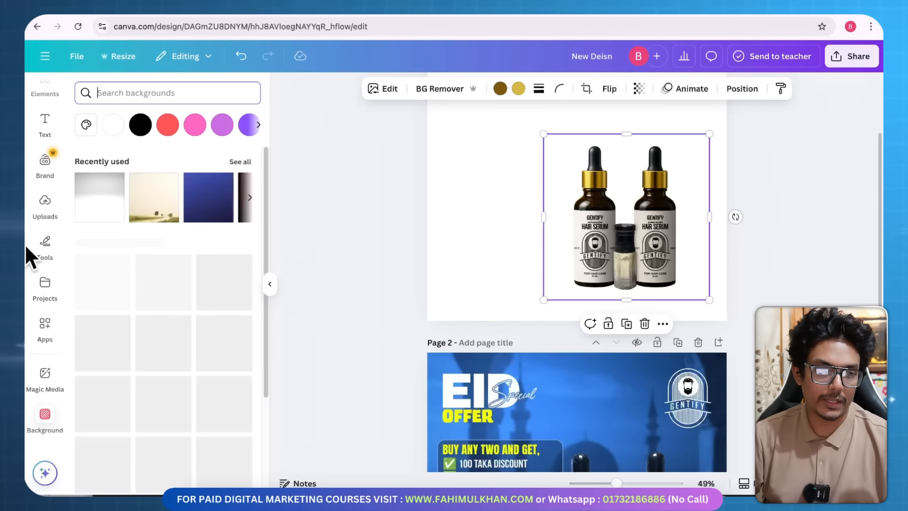
Search the photo elements for "mosque" and look through the pictures for a suitable Eid background.
scroll(28, 239, up, 2)
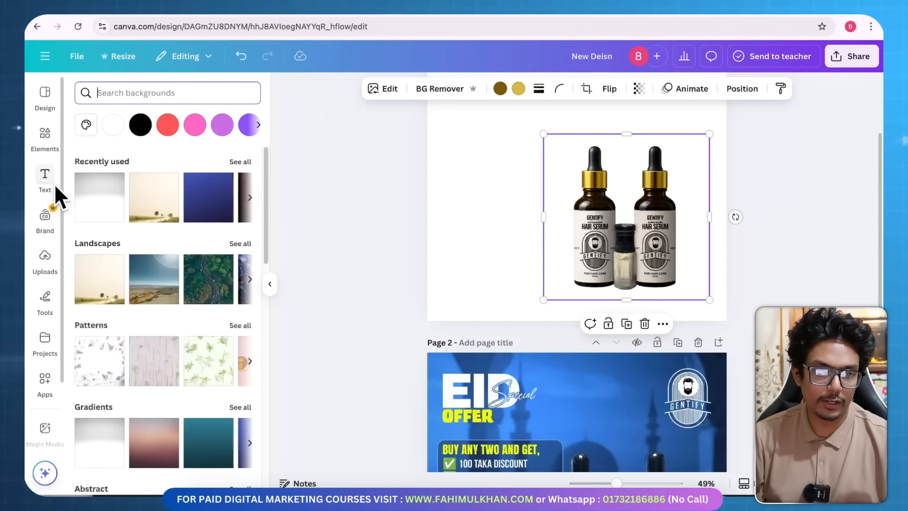
click(43, 135)
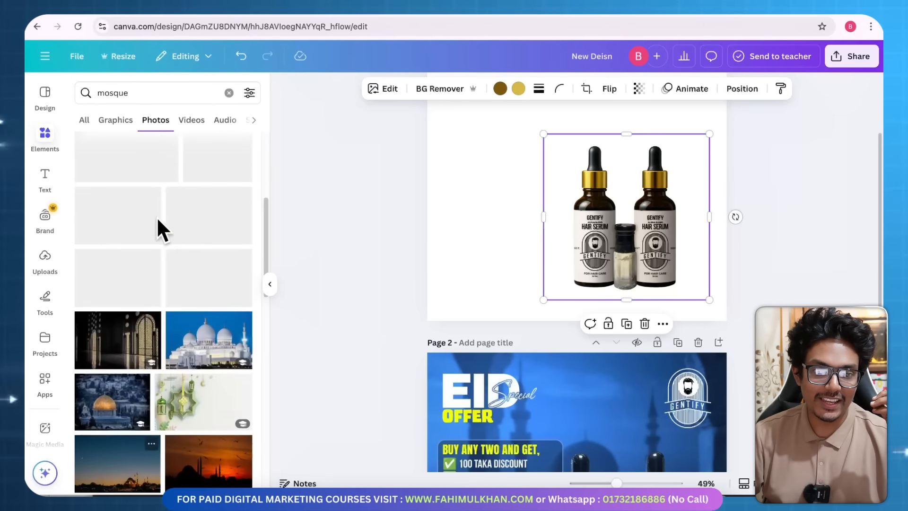
click(160, 95)
key(Return)
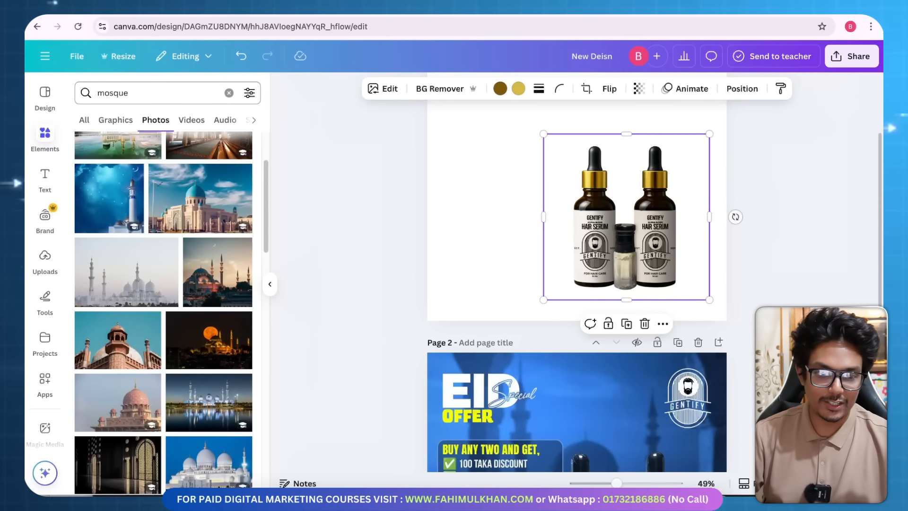
scroll(185, 280, down, 1)
scroll(213, 300, down, 5)
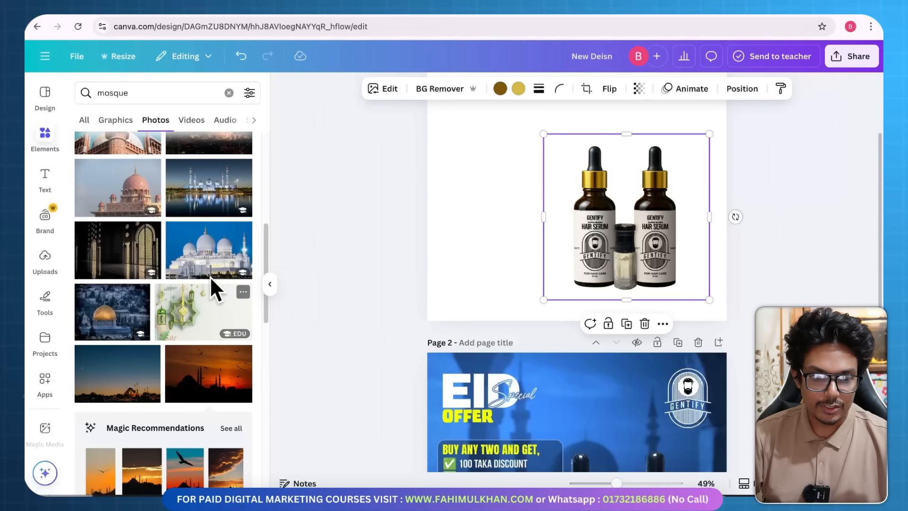
scroll(210, 280, up, 6)
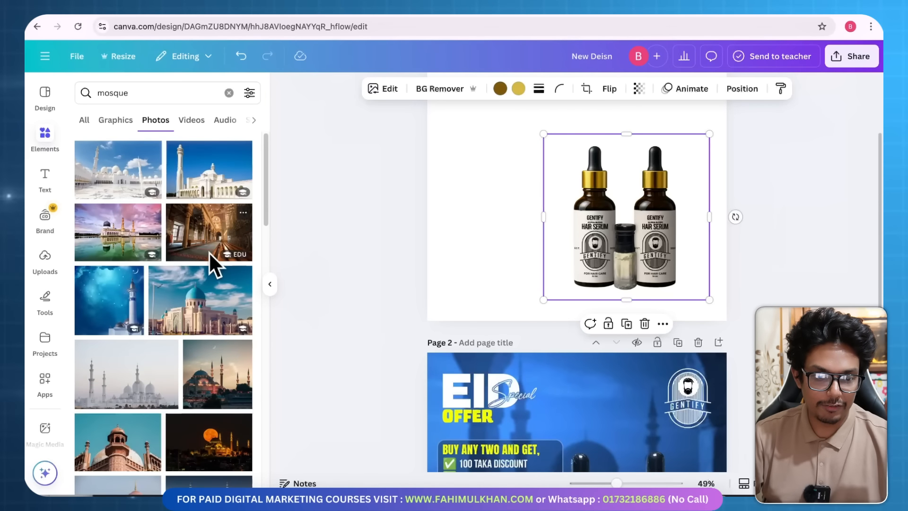
scroll(181, 294, down, 5)
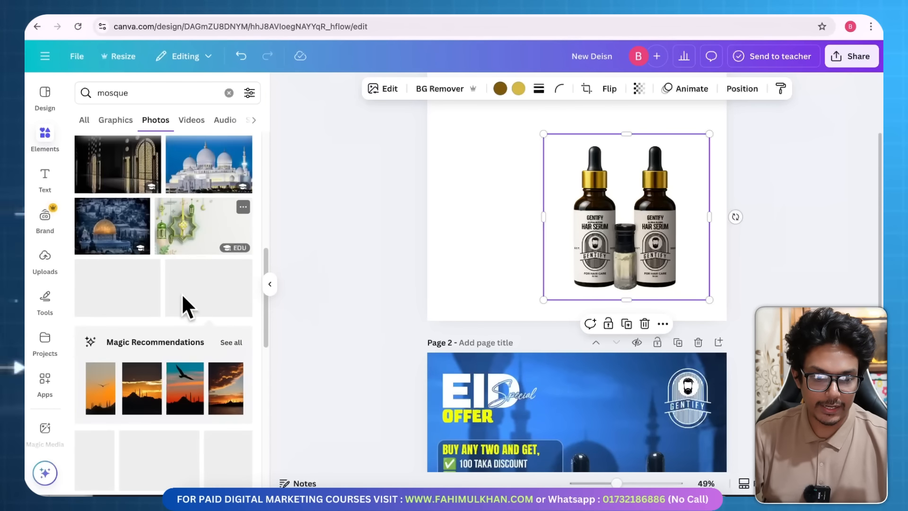
scroll(186, 289, down, 5)
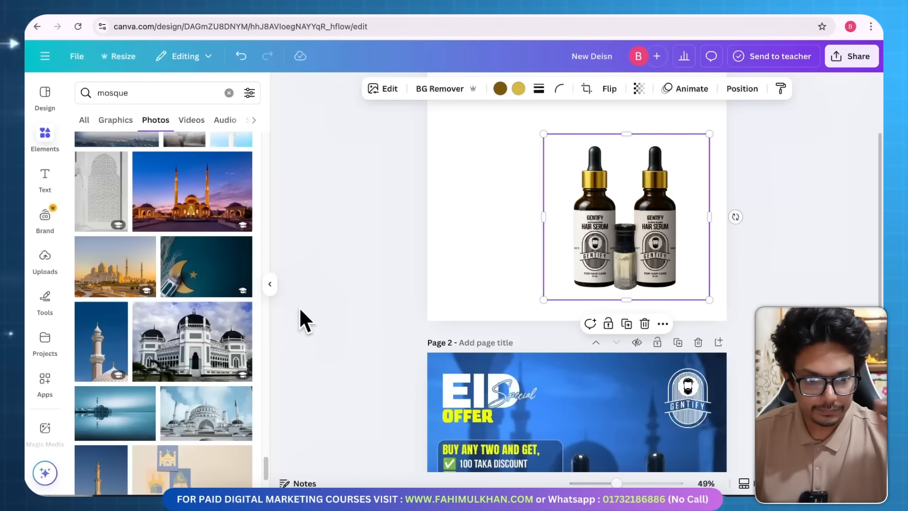
Add the teal crescent, star and lantern photo to page 1 and enlarge it from the upper-left corner to cover the page.
click(214, 273)
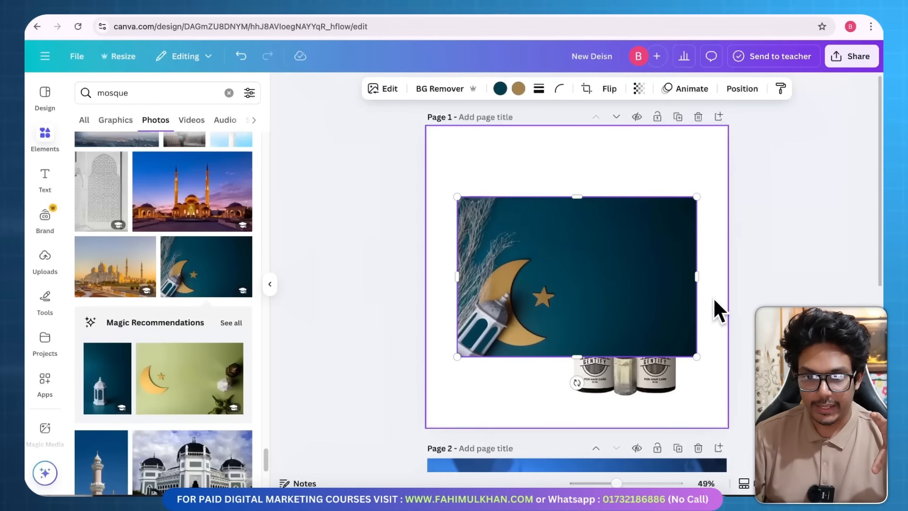
drag(543, 274, 516, 207)
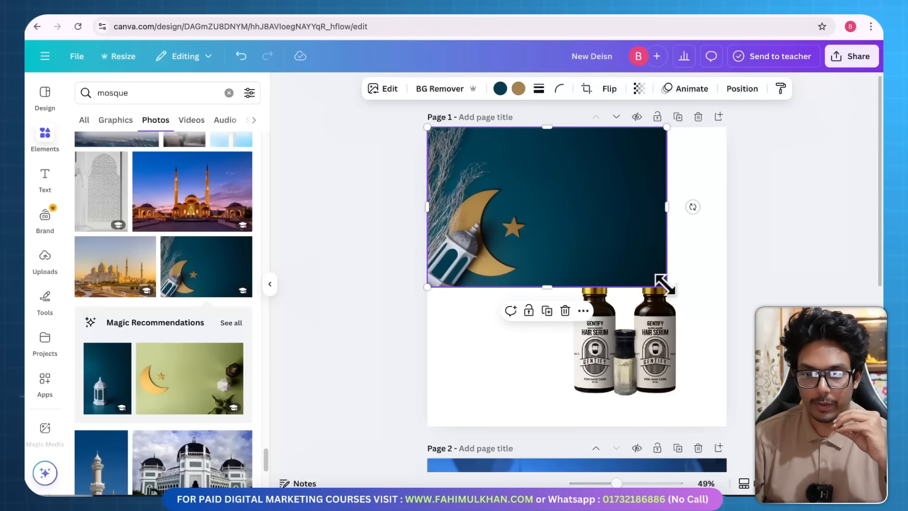
drag(665, 284, 876, 426)
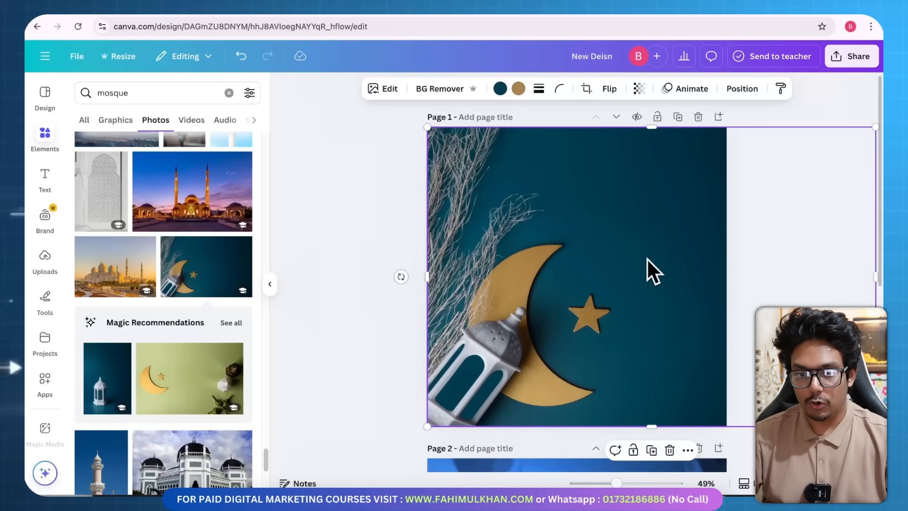
Send the crescent and lantern photo to the back, behind the serum bottles on page 1.
right_click(639, 220)
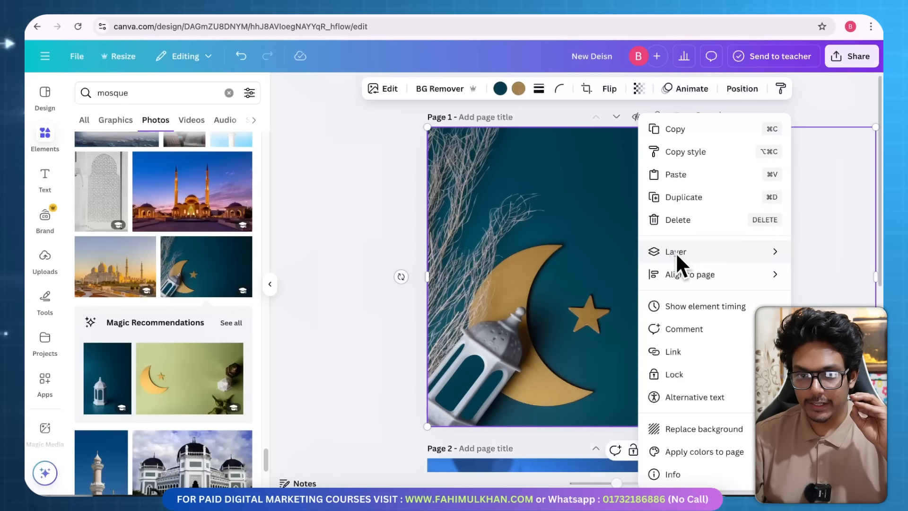
mouse_move(677, 254)
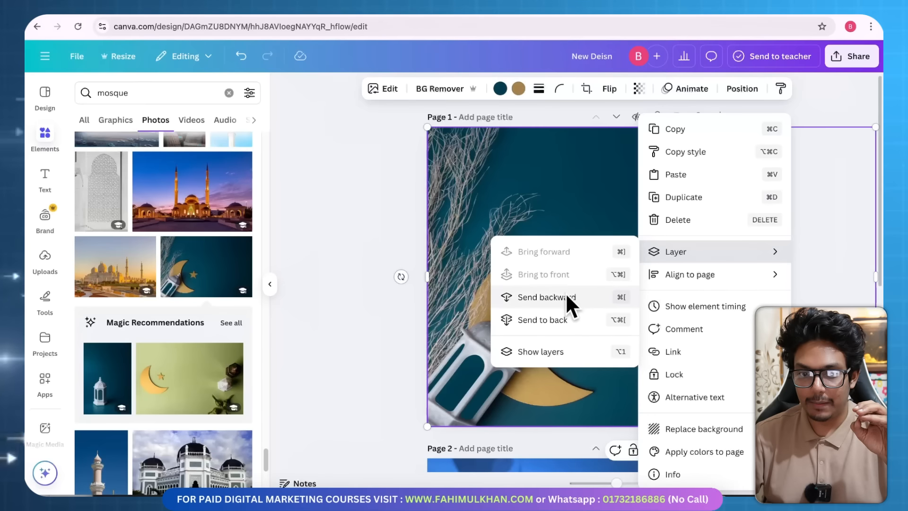
click(565, 313)
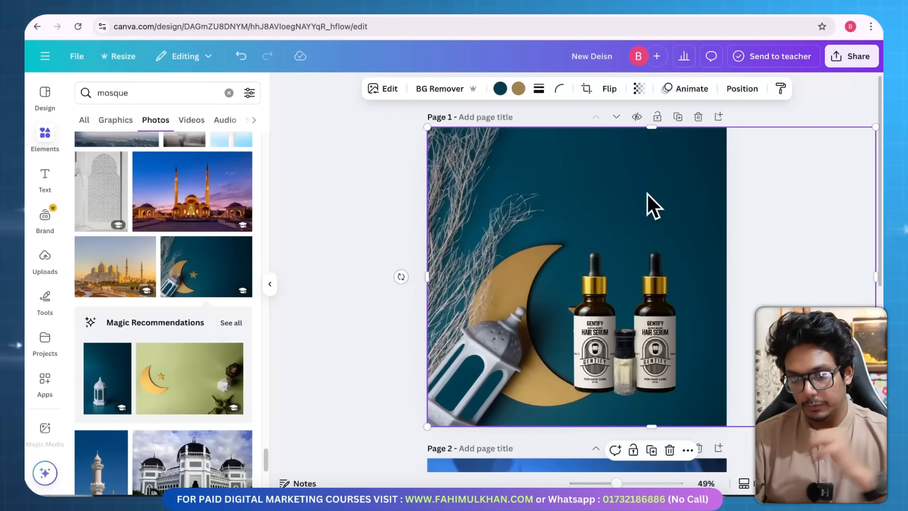
Move the serum bottles on page 1 slightly down and to the right, clear of the gold star.
click(622, 343)
mouse_move(640, 348)
mouse_down()
mouse_move(660, 364)
mouse_move(652, 360)
mouse_up()
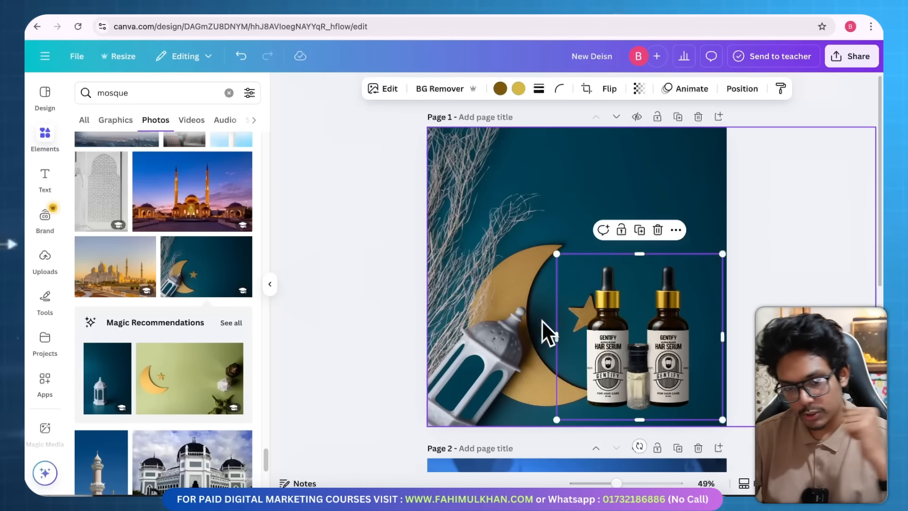
click(465, 187)
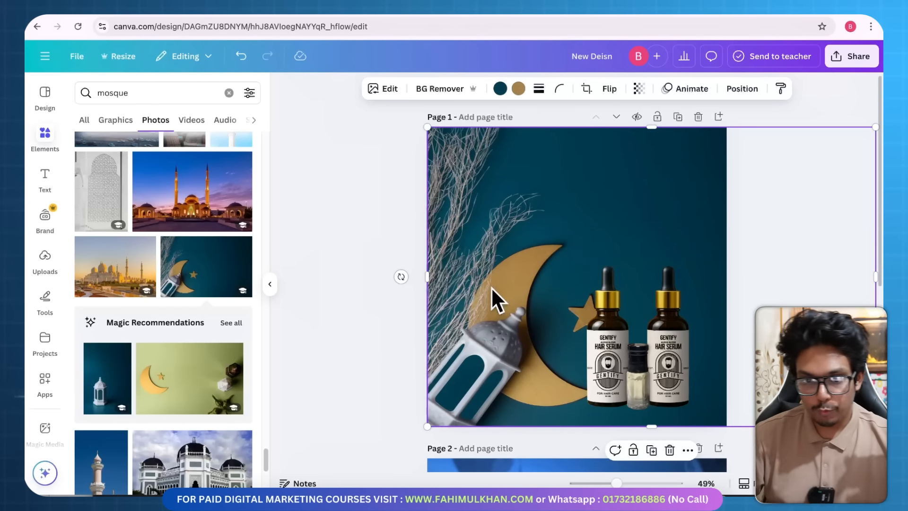
click(344, 206)
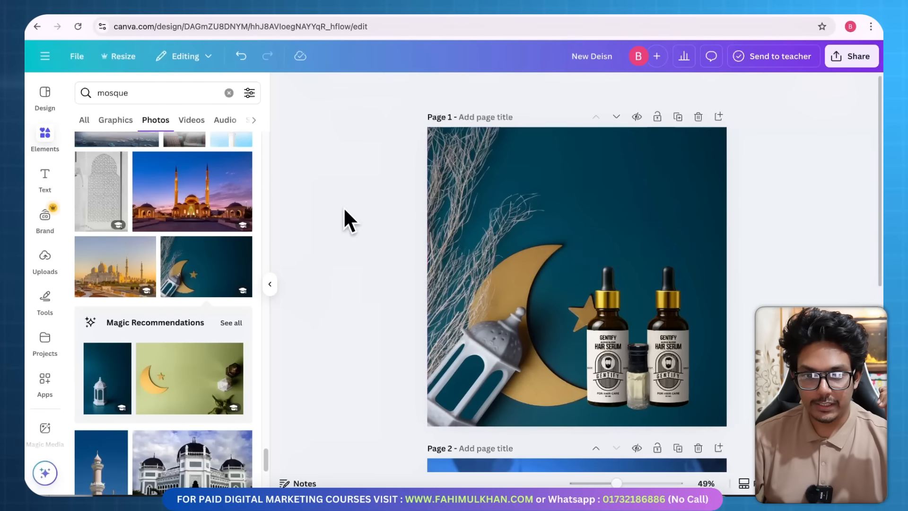
Blur the whole crescent and lantern photo at intensity 45 and lower the serum bottles to page 1's bottom edge.
click(471, 189)
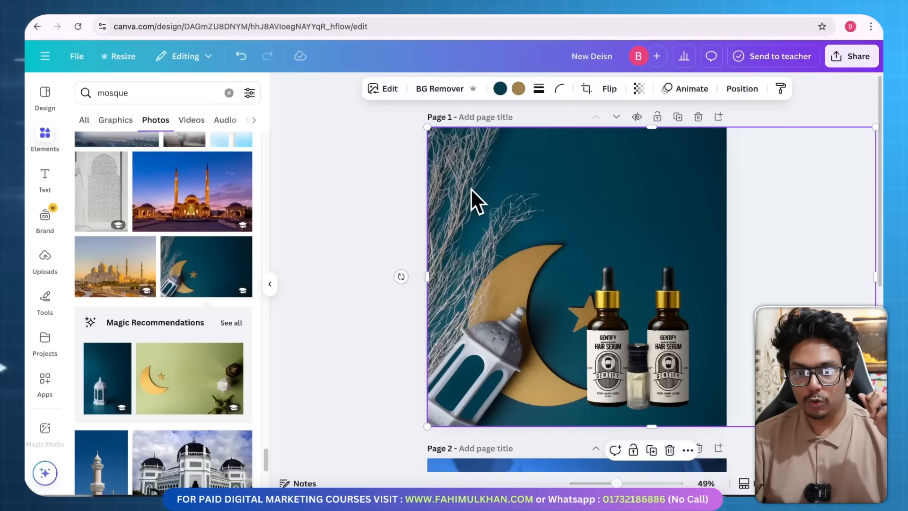
click(380, 89)
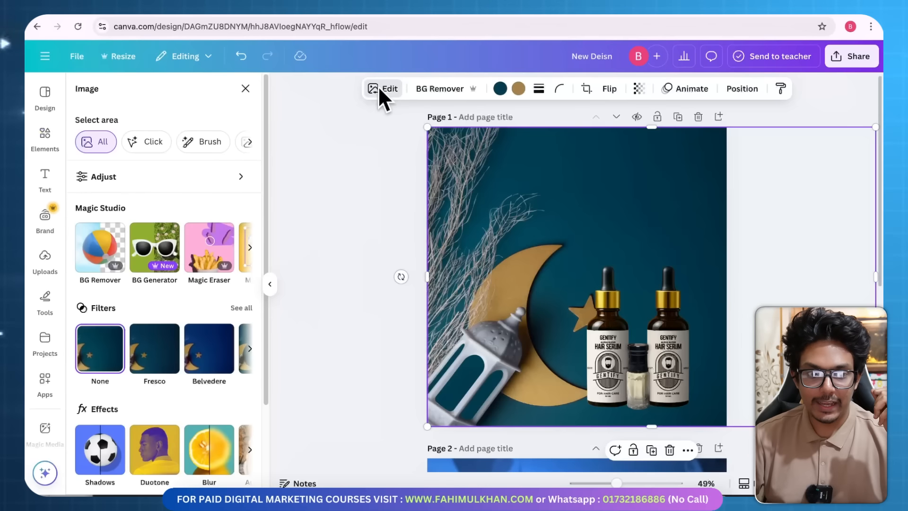
scroll(174, 422, down, 1)
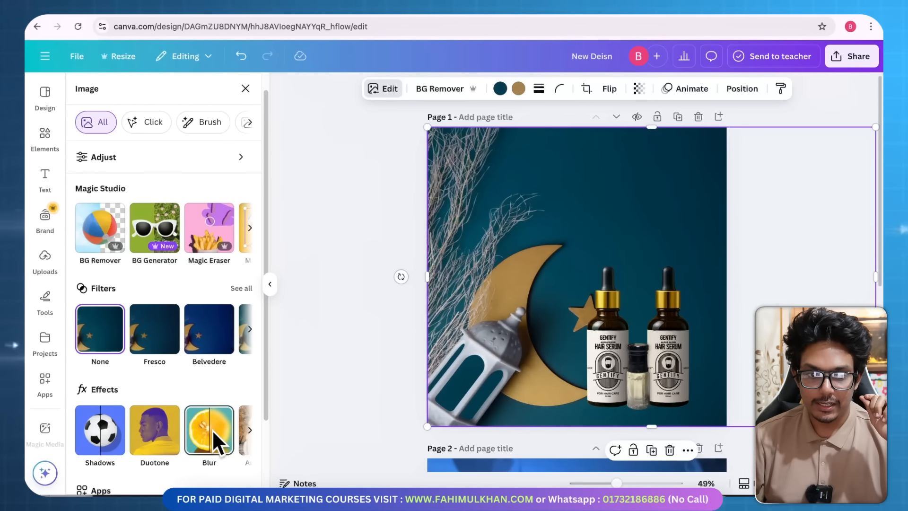
click(212, 429)
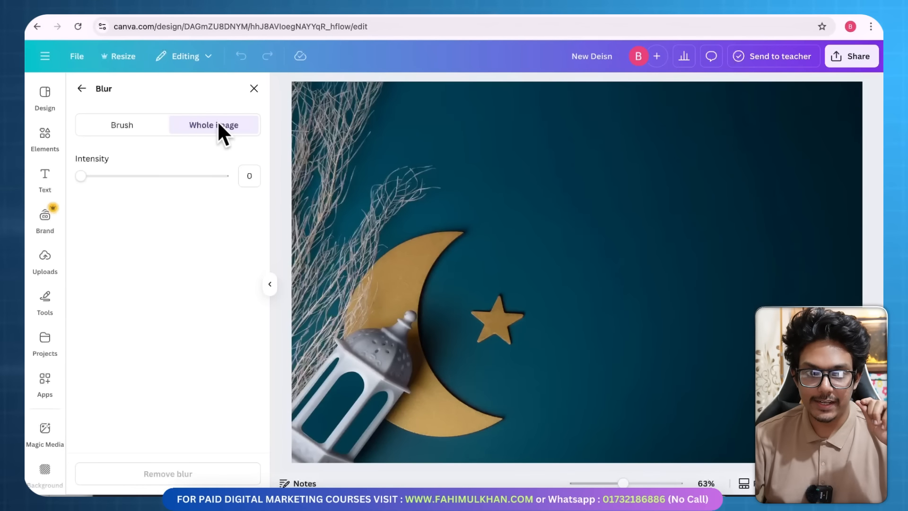
drag(80, 176, 145, 177)
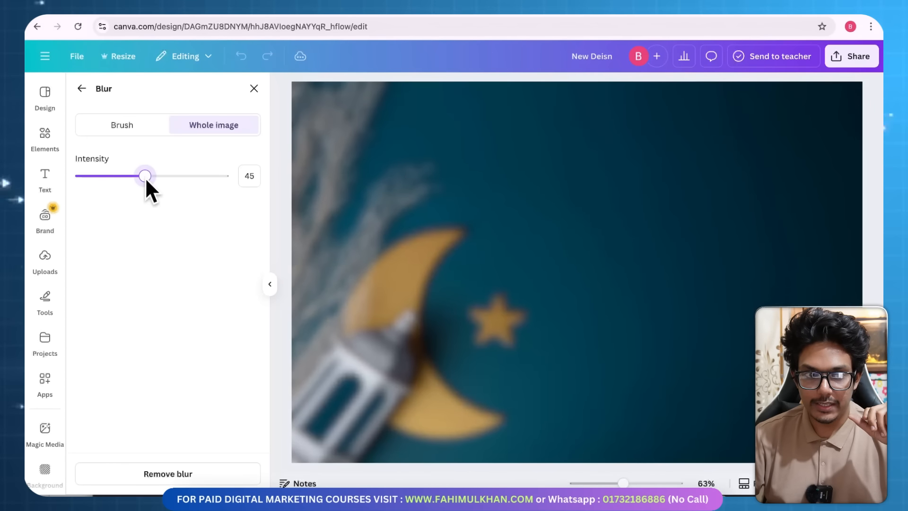
click(81, 89)
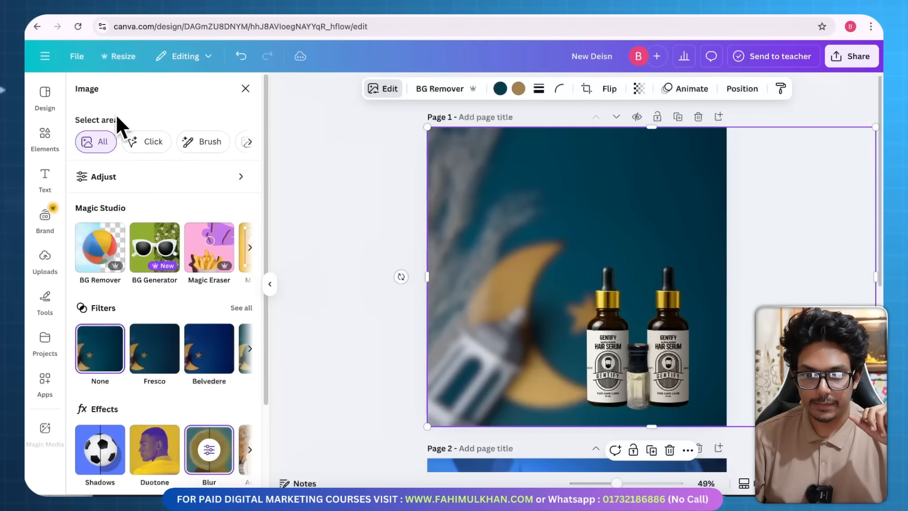
mouse_move(659, 344)
mouse_down()
mouse_move(652, 340)
mouse_move(658, 347)
mouse_up()
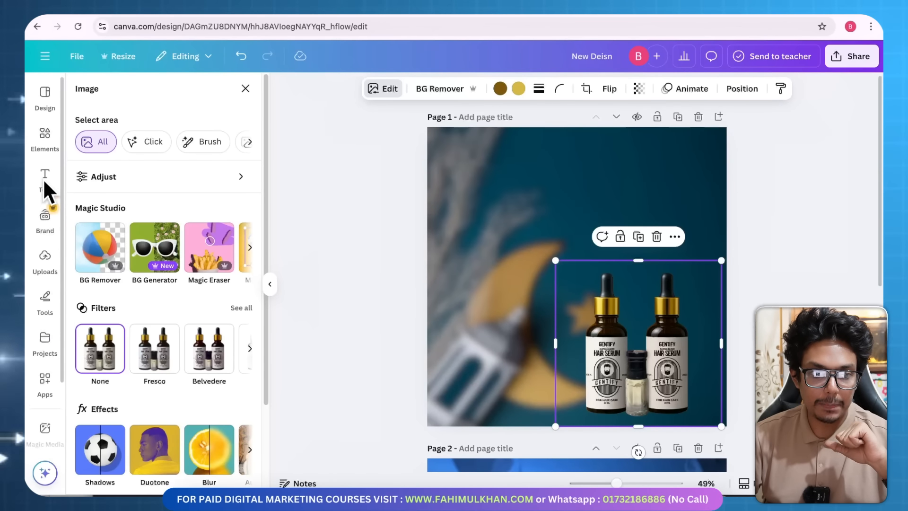
Cover all of page 1 with a square shape filled white.
click(44, 298)
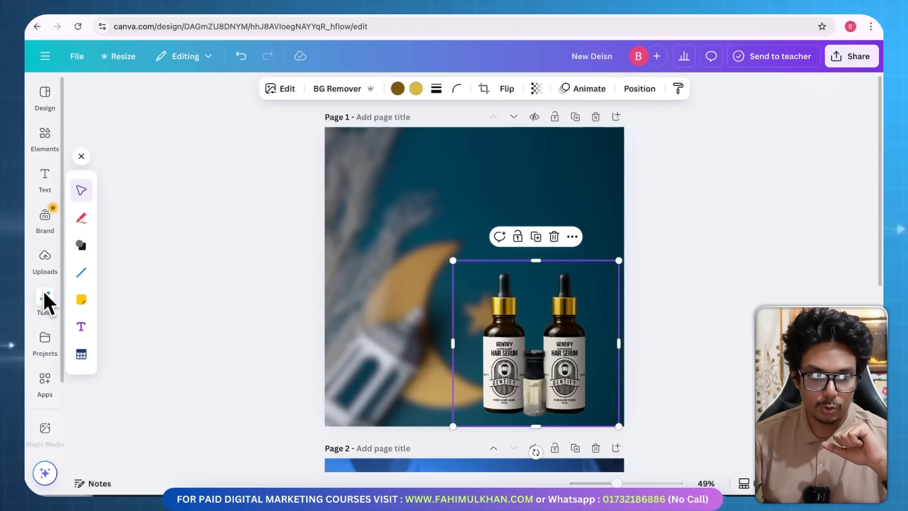
click(82, 245)
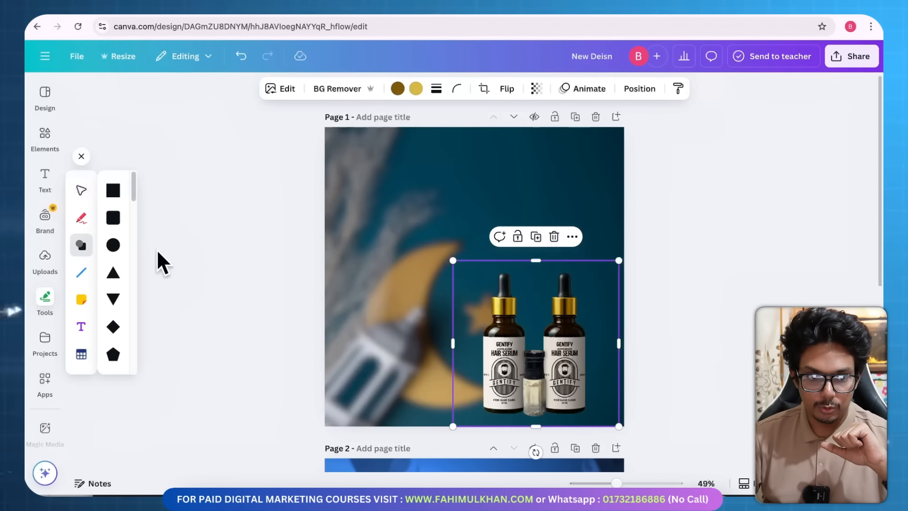
click(112, 190)
drag(427, 227, 325, 127)
click(404, 215)
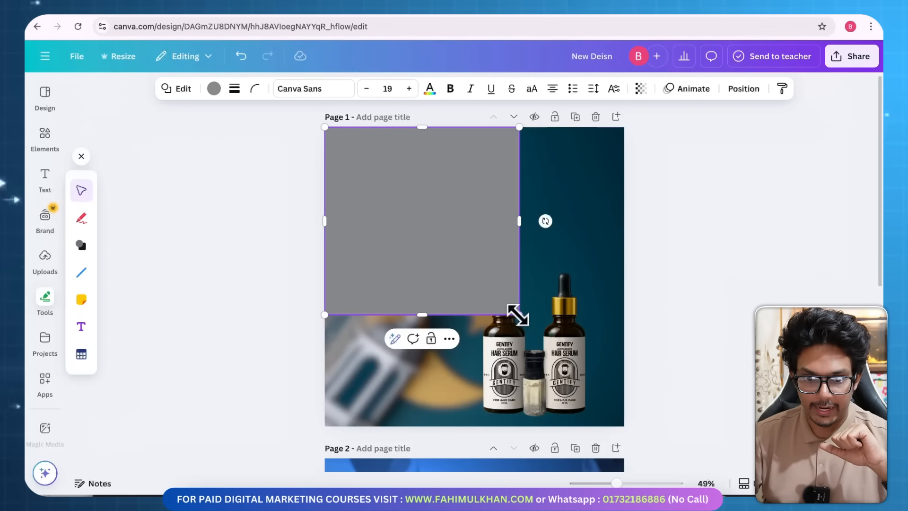
drag(518, 315, 623, 427)
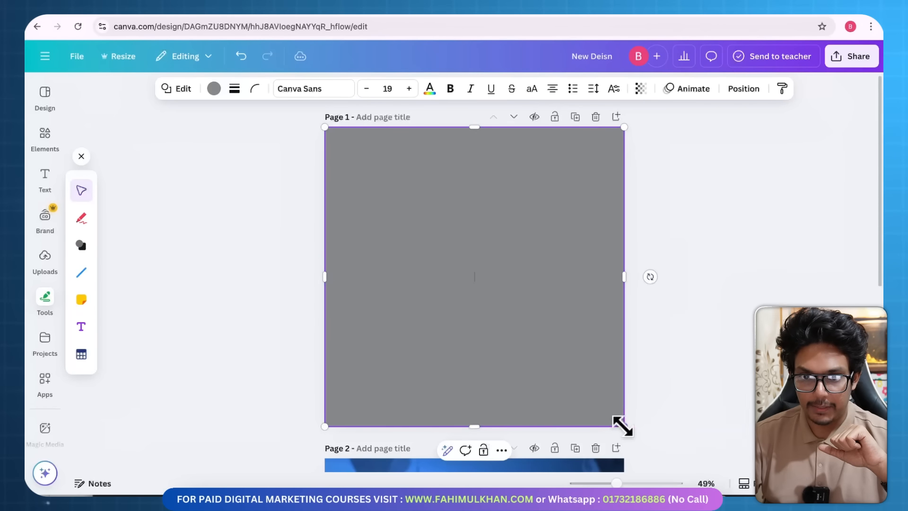
click(209, 88)
click(208, 174)
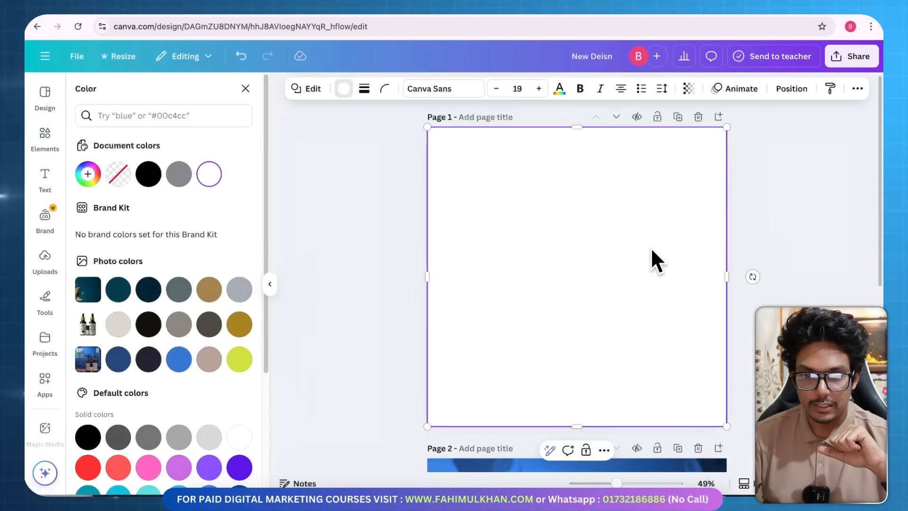
Send the white square on page 1 one layer backward, behind the bottles, and lower its transparency value to about 94.
right_click(611, 208)
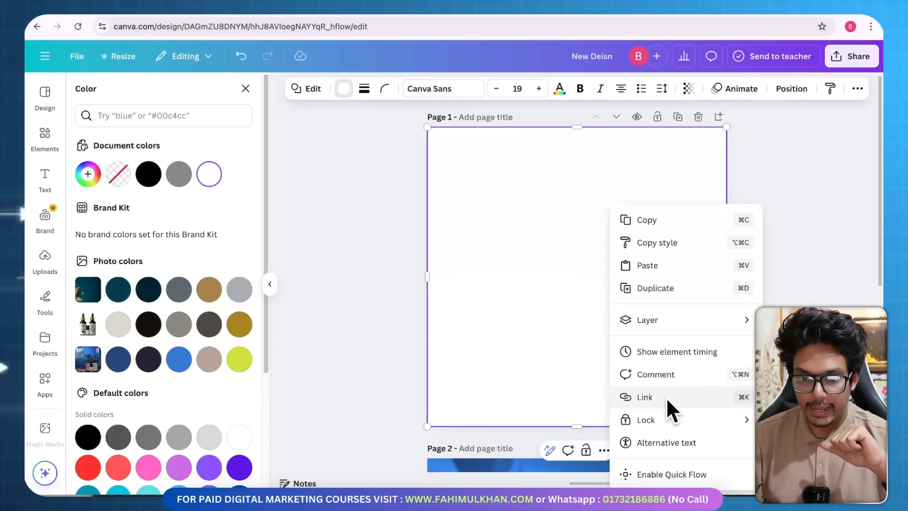
mouse_move(663, 317)
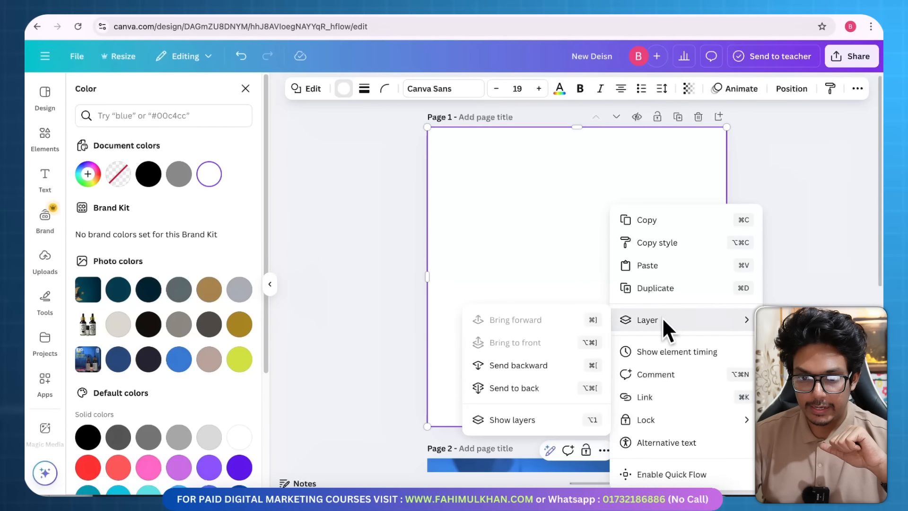
click(535, 365)
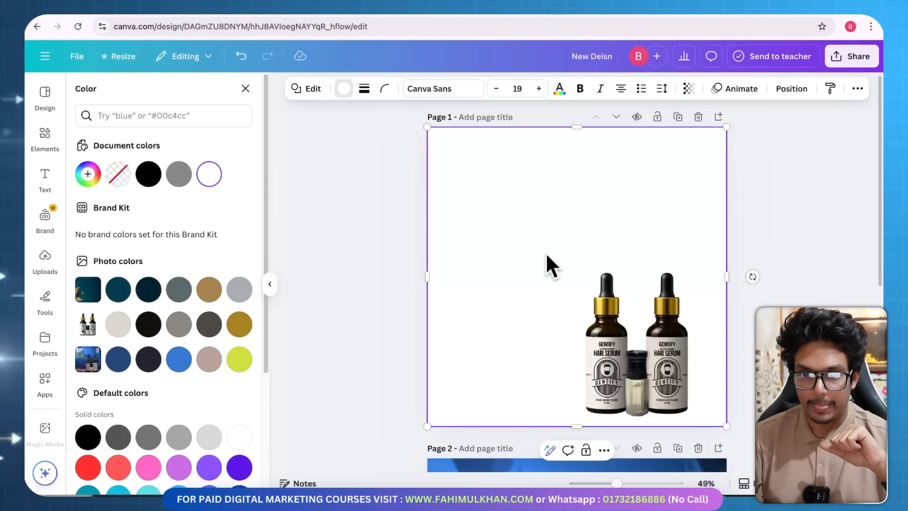
click(782, 245)
click(685, 274)
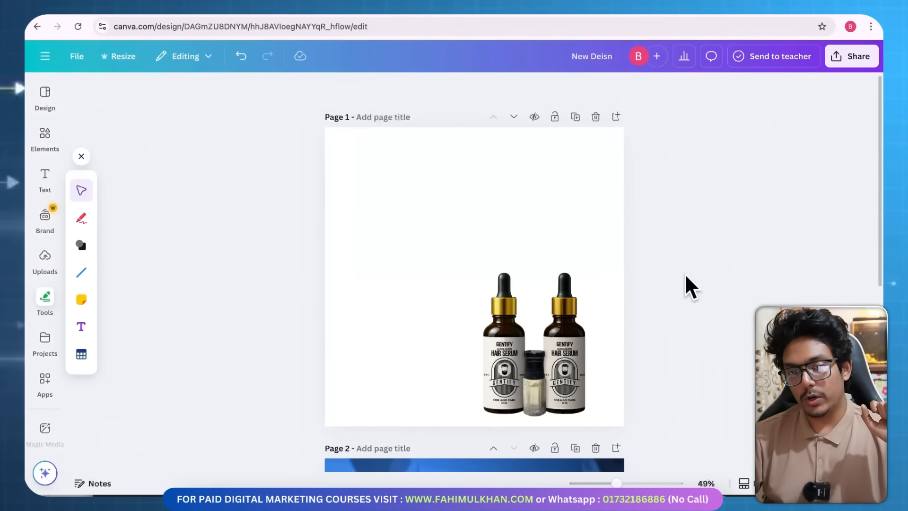
click(550, 230)
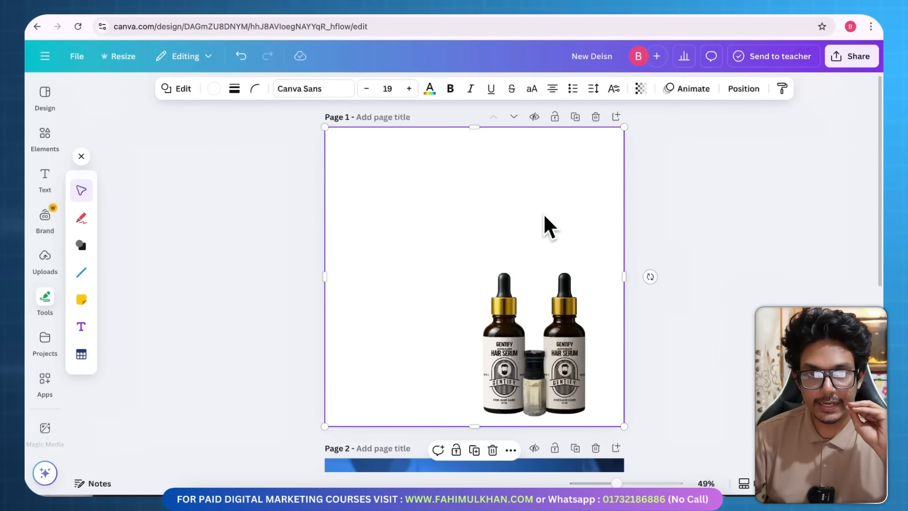
click(641, 88)
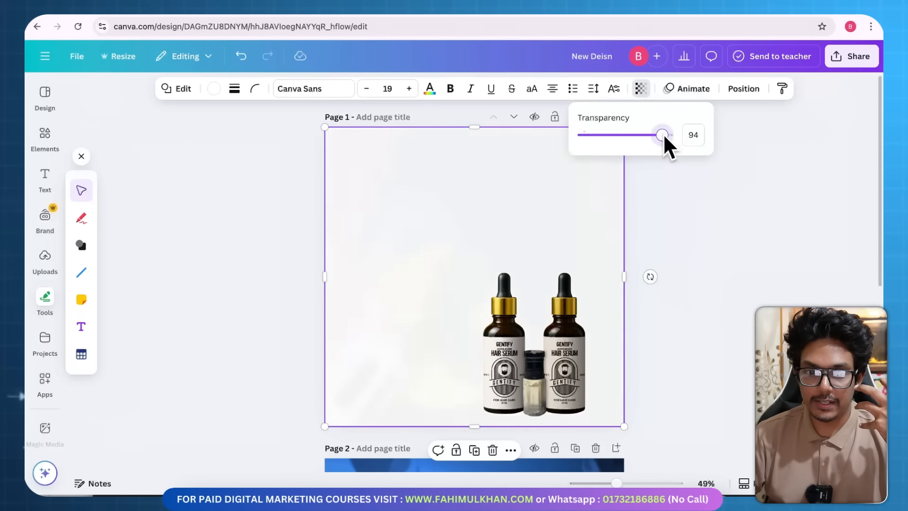
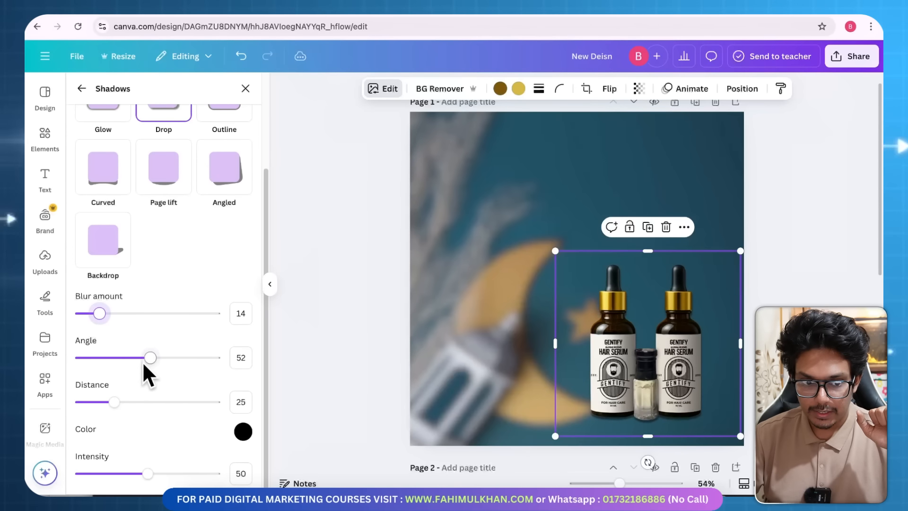
Reduce the angle and distance of the bottle image's drop shadow.
drag(148, 358, 143, 360)
drag(115, 402, 98, 402)
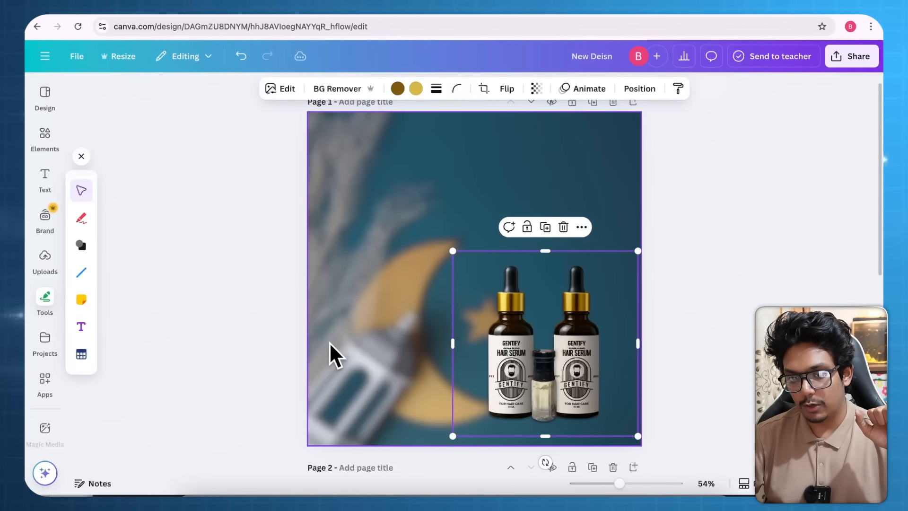
click(238, 338)
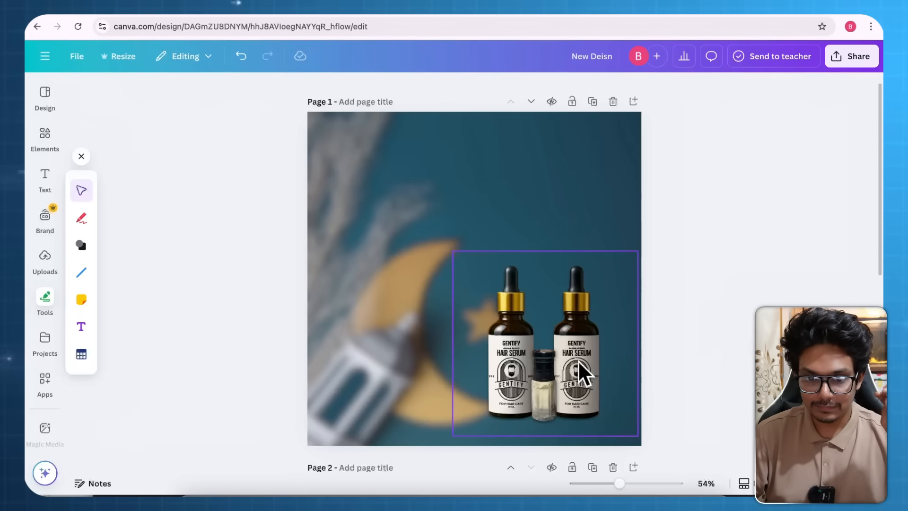
scroll(599, 371, down, 5)
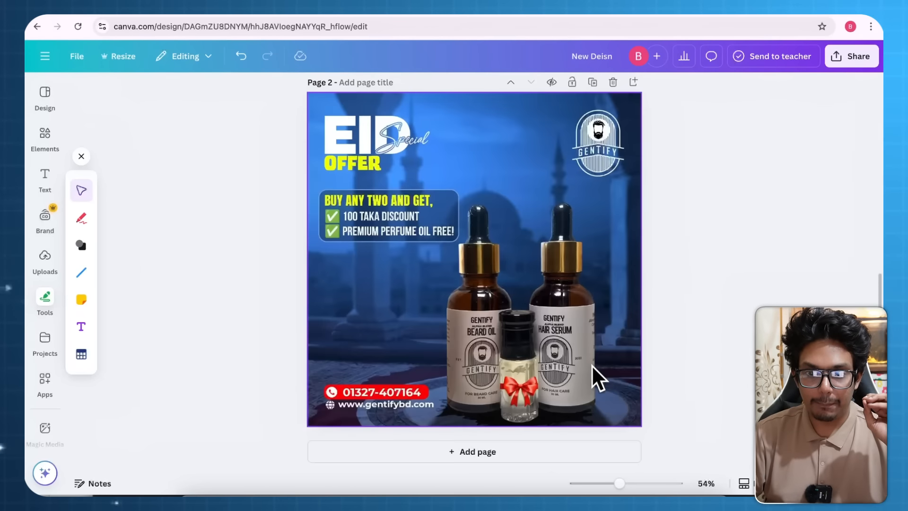
scroll(597, 379, up, 3)
scroll(597, 378, up, 4)
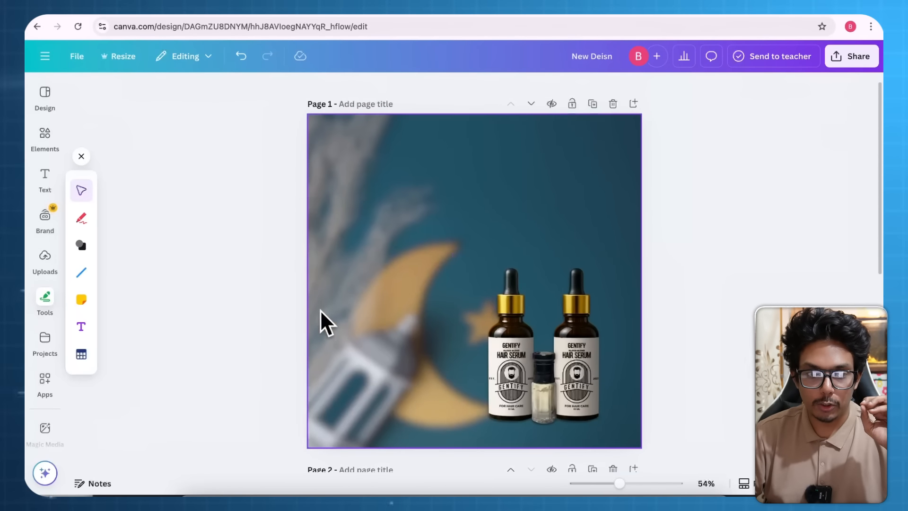
click(47, 258)
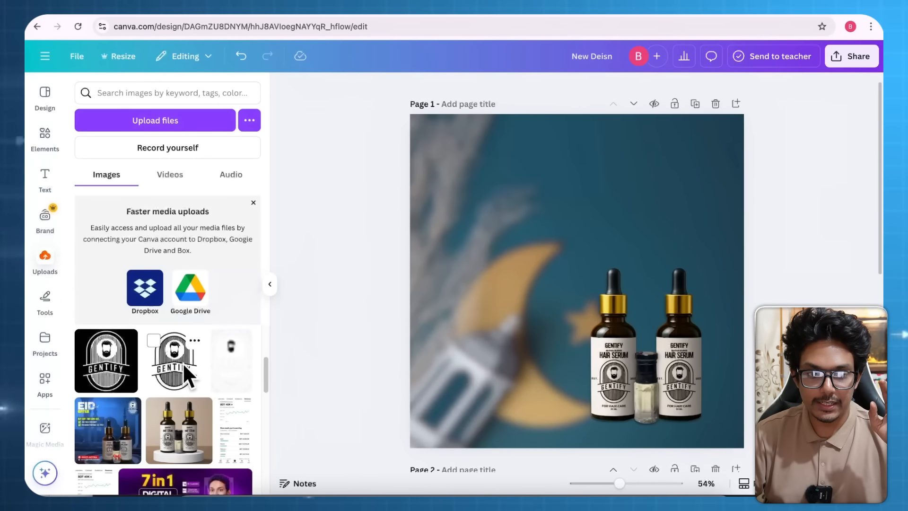
click(239, 366)
key(Delete)
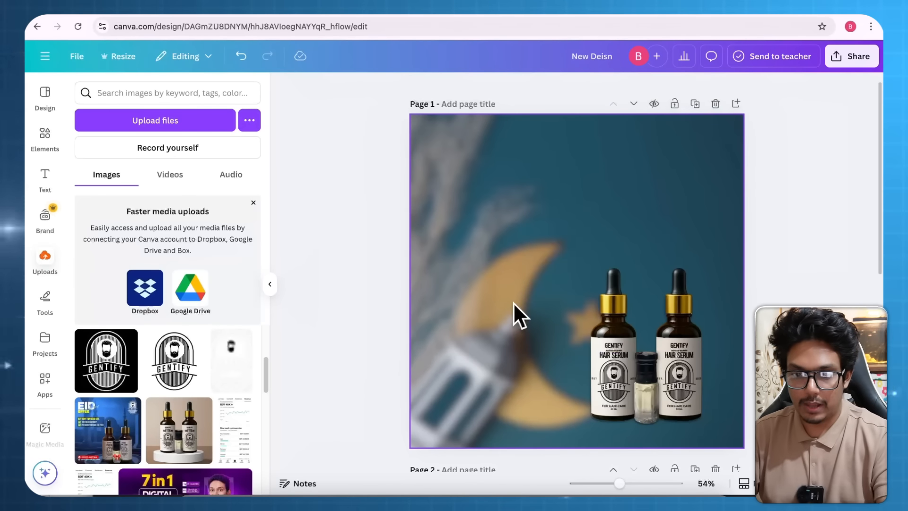
Insert the black-on-white Gentify logo from the uploads and place it small in page 1's upper-right corner.
click(185, 368)
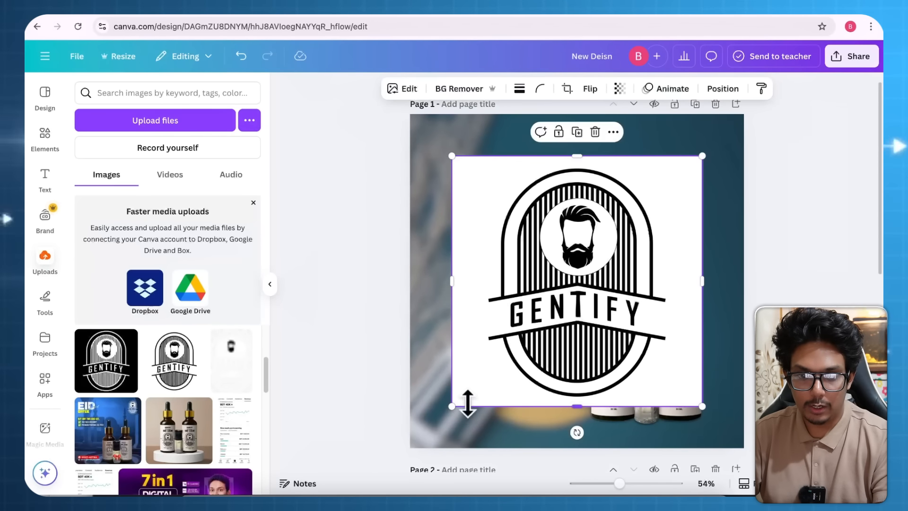
drag(455, 402, 710, 151)
click(802, 166)
scroll(784, 264, up, 1)
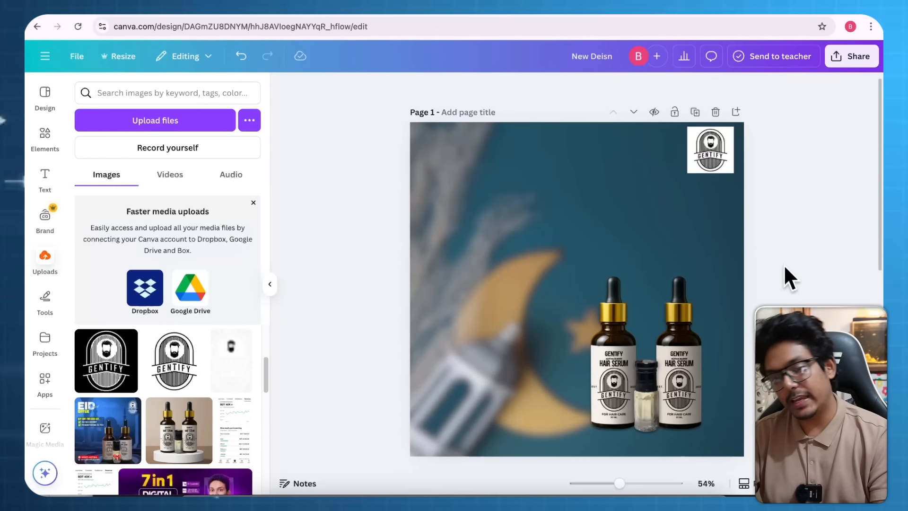
Try enlarging the black-on-white logo and removing its background, and delete the logo from the page.
click(720, 159)
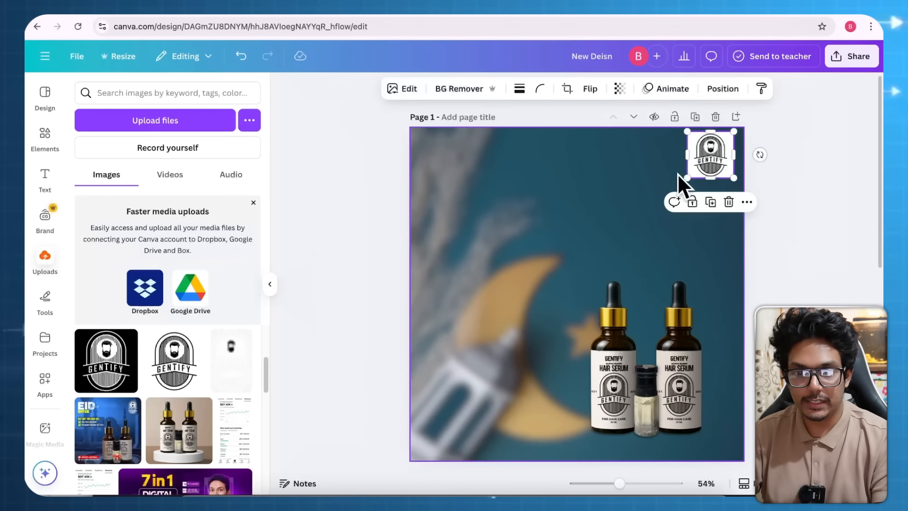
drag(687, 179, 618, 248)
click(462, 88)
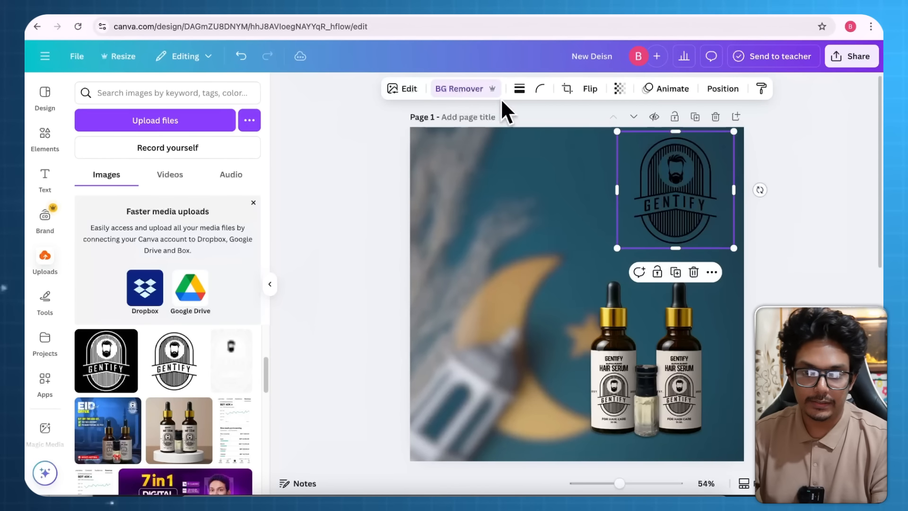
key(Delete)
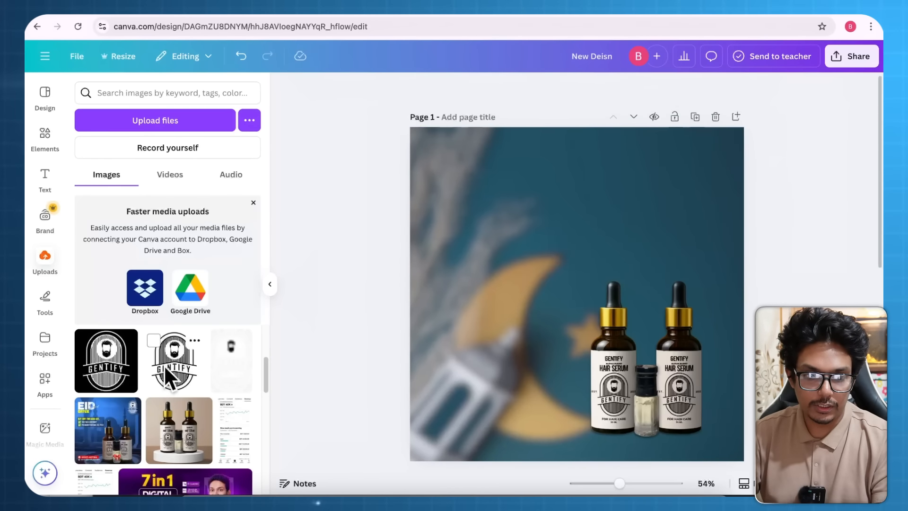
Insert the white-on-black Gentify logo from the uploads, place it small in page 1's upper-right corner, and remove its background.
click(112, 365)
drag(469, 399, 714, 180)
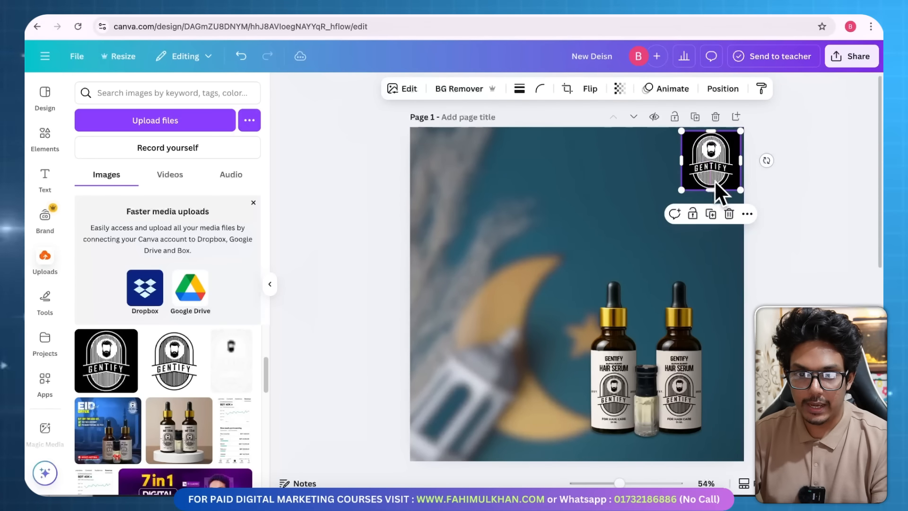
click(444, 88)
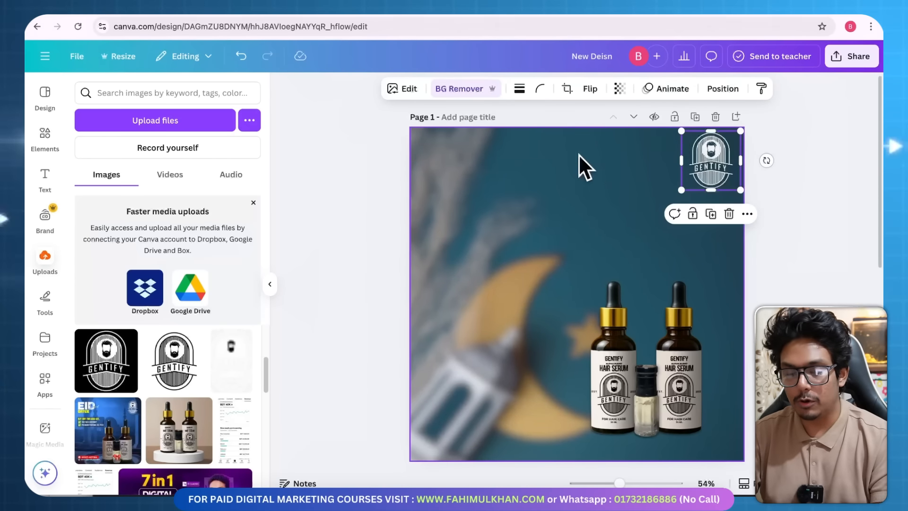
drag(683, 188, 698, 176)
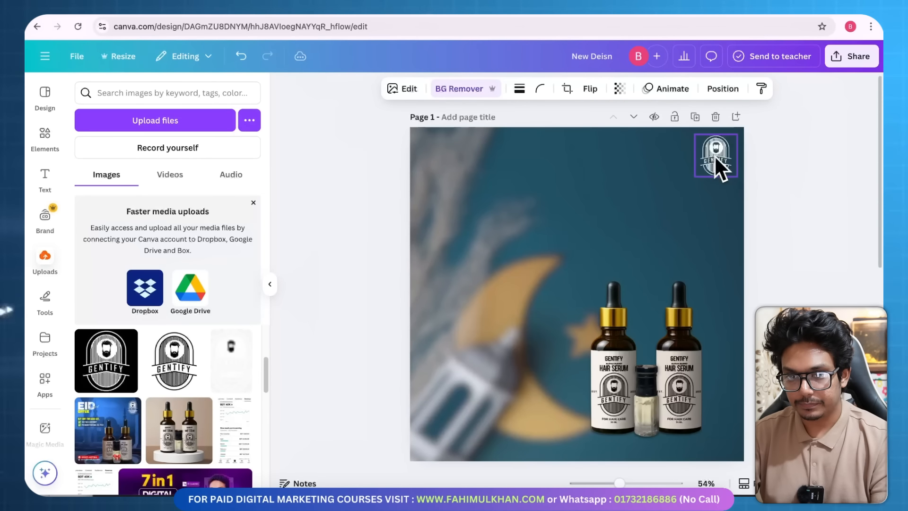
click(756, 246)
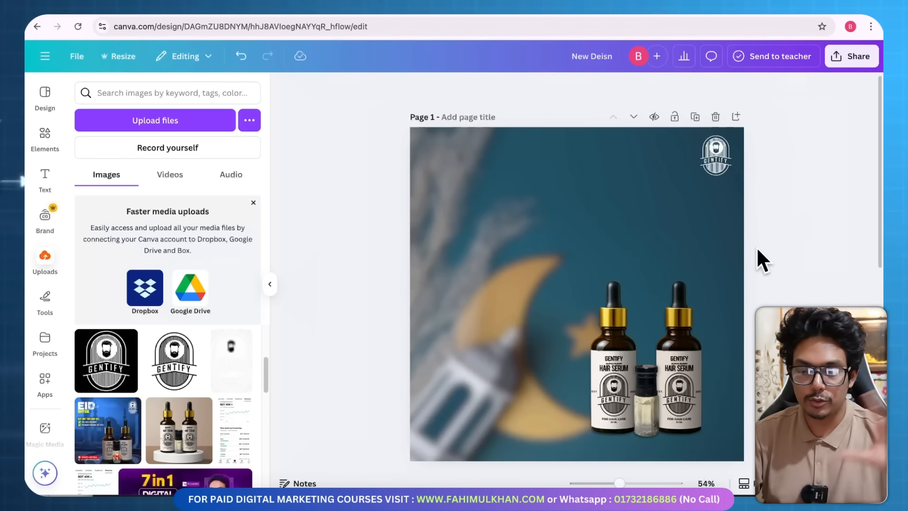
Compare with the page 2 reference and nudge the bottle image toward page 1's lower-right corner.
scroll(757, 250, down, 2)
scroll(757, 248, down, 5)
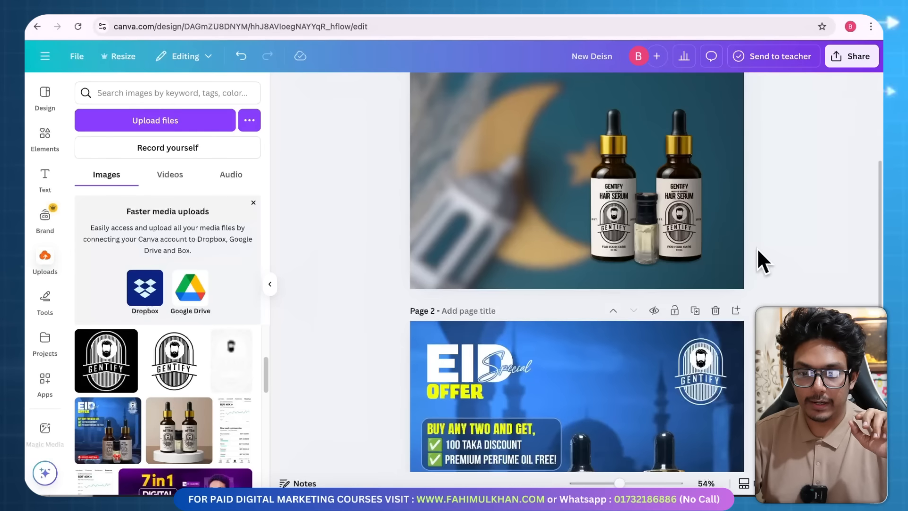
scroll(757, 248, up, 6)
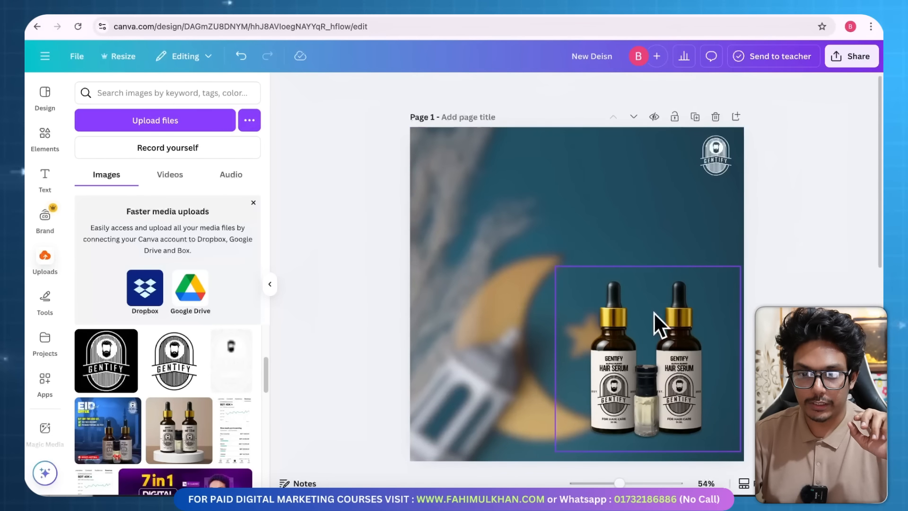
click(676, 362)
drag(678, 368, 678, 362)
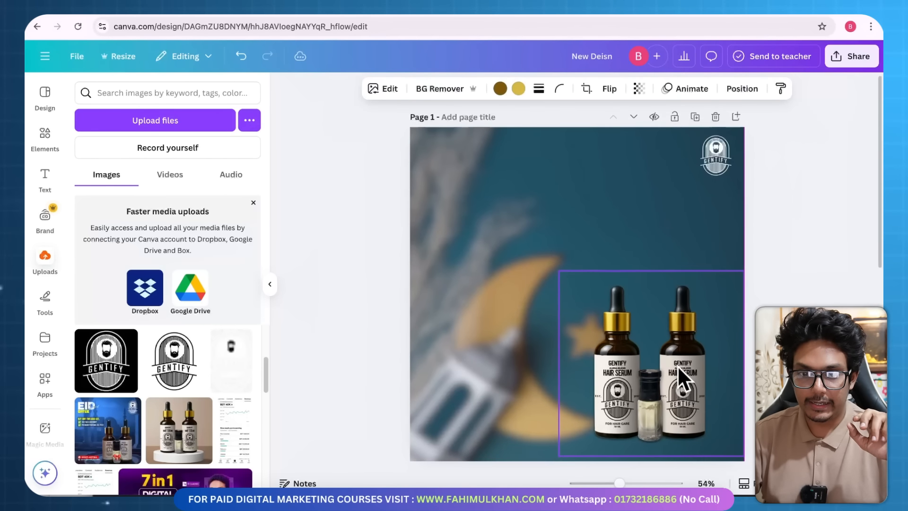
Add a heading reading "EID" to page 1.
click(34, 175)
click(151, 218)
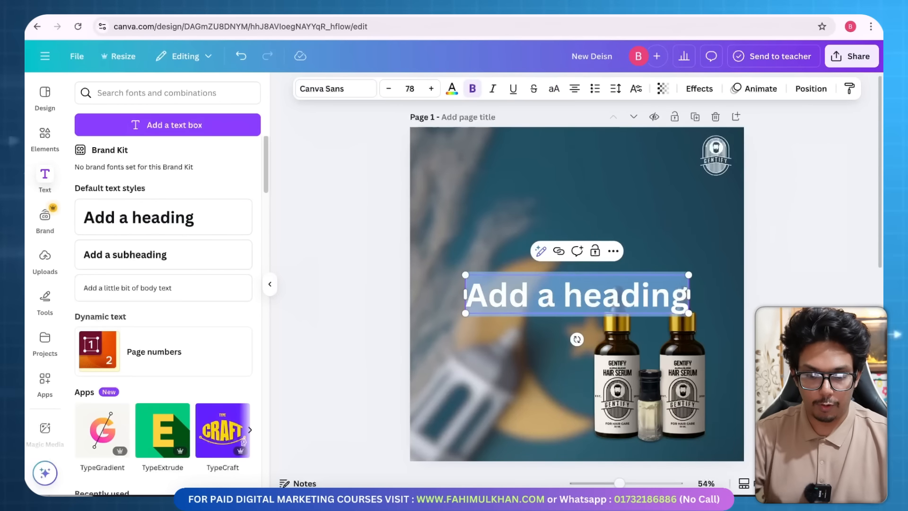
text(EID)
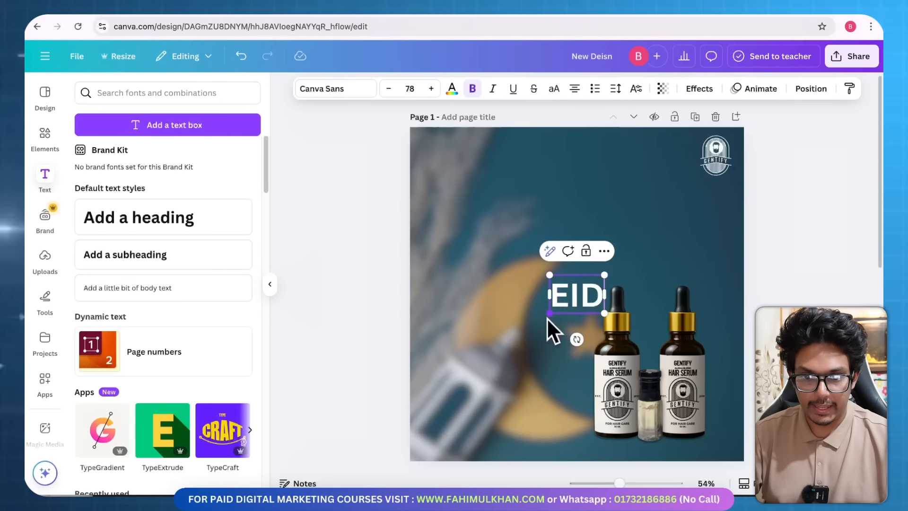
Enlarge the EID heading to font size 180 and move it to the upper-left corner of page 1.
drag(549, 313, 477, 363)
click(680, 254)
click(548, 330)
drag(547, 329, 487, 182)
Change the EID heading's font to Baloo Da Regular.
click(331, 89)
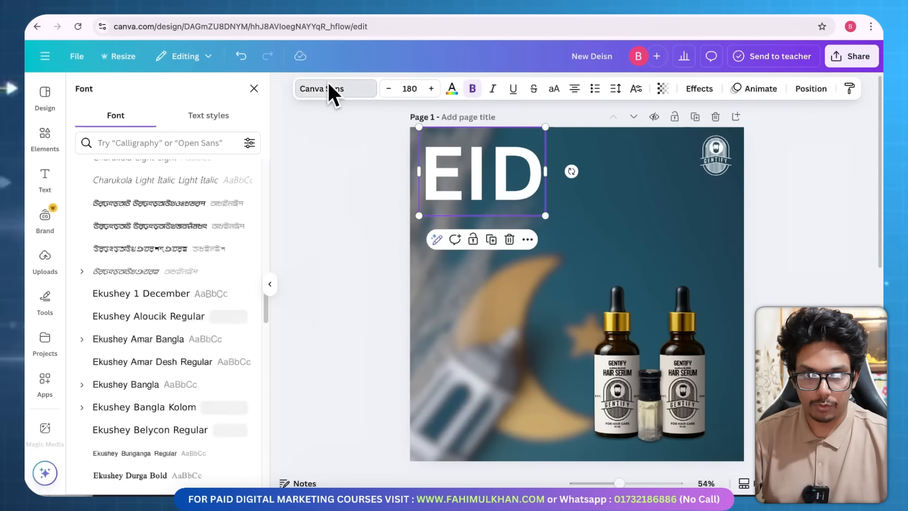
scroll(177, 236, up, 10)
scroll(176, 260, up, 2)
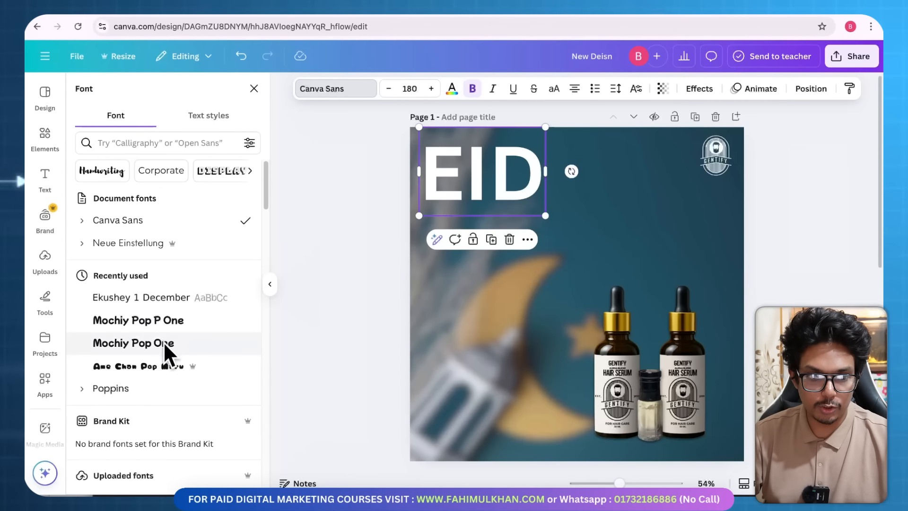
scroll(157, 345, down, 3)
scroll(161, 342, down, 5)
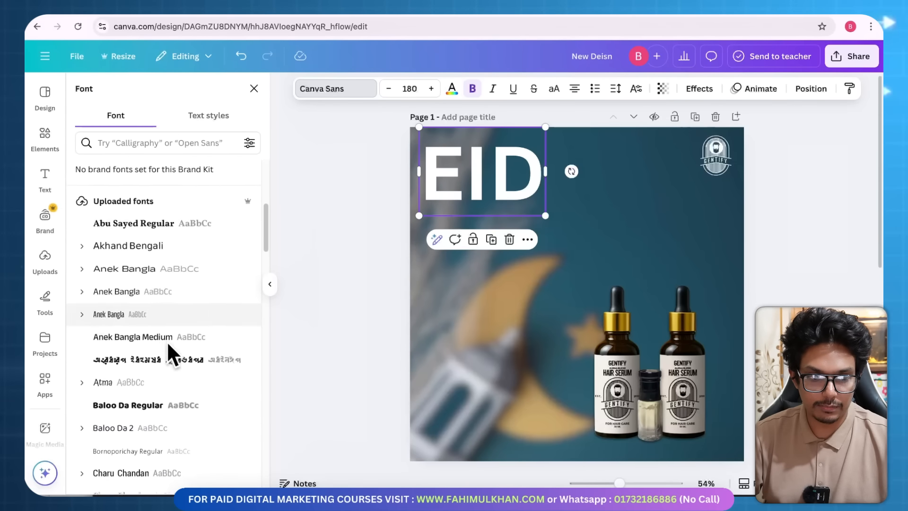
click(171, 364)
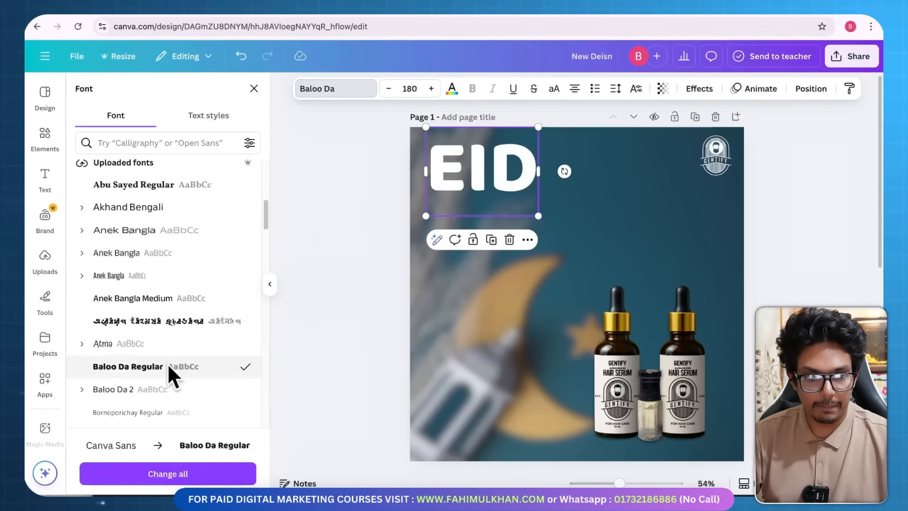
Enlarge the EID heading to font size 230 and adjust its position in page 1's upper-left area.
drag(534, 167, 492, 178)
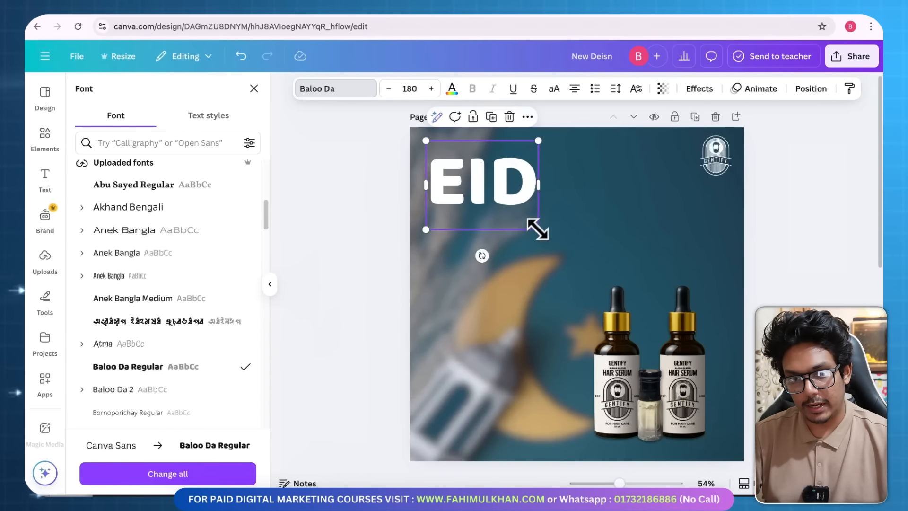
drag(538, 228, 573, 259)
scroll(680, 324, down, 5)
scroll(680, 324, up, 5)
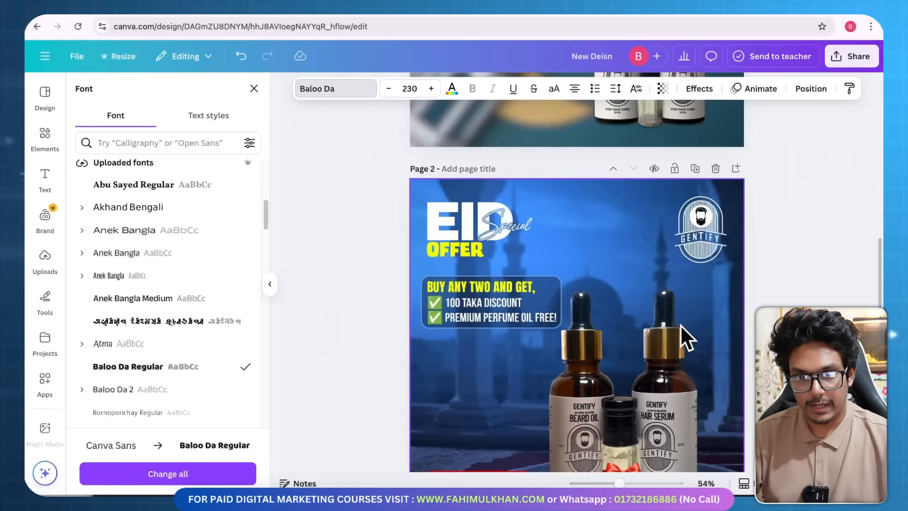
mouse_move(518, 211)
mouse_down()
mouse_move(515, 192)
mouse_move(516, 202)
mouse_up()
Try the Mochiy Pop One font on page 1's EID heading and undo the change.
scroll(605, 288, down, 5)
scroll(582, 304, up, 5)
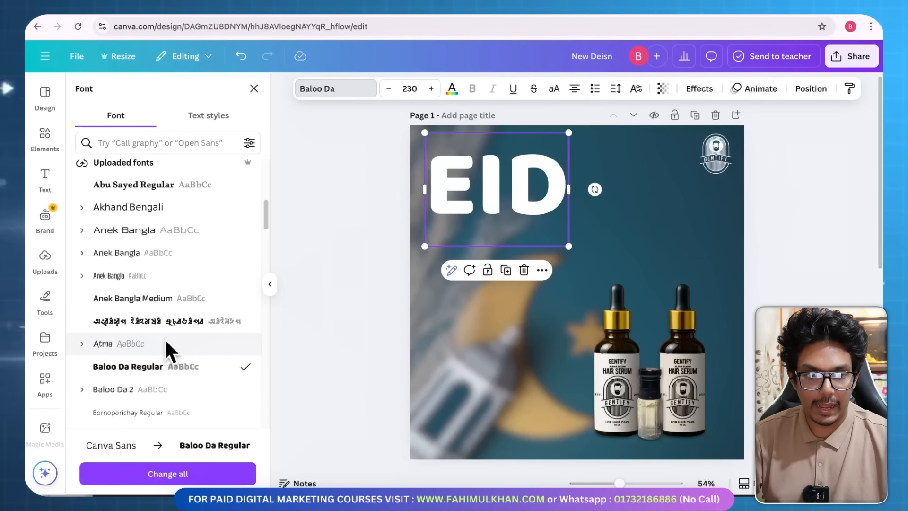
scroll(166, 339, up, 5)
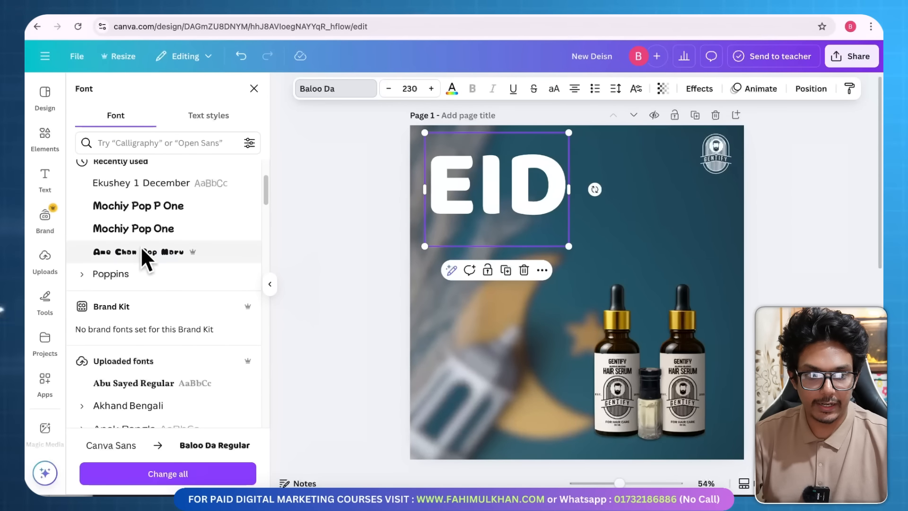
click(145, 228)
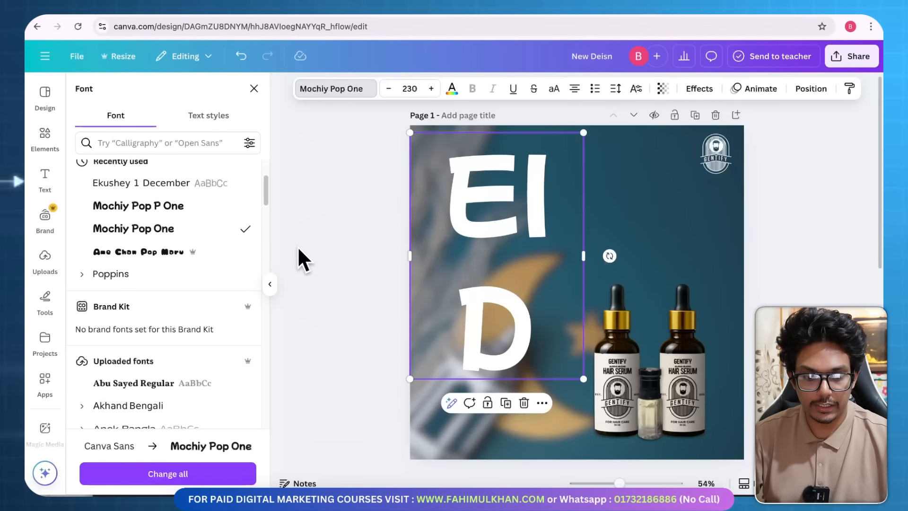
key(ctrl+z)
key(Escape)
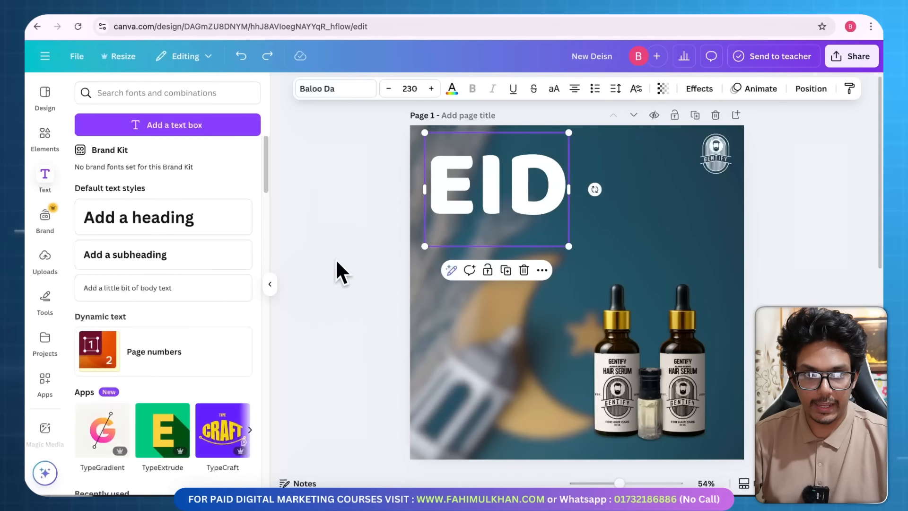
Add a text box reading "OFFER", enlarge it to font size 56.3 and place it directly beneath the EID heading.
click(153, 126)
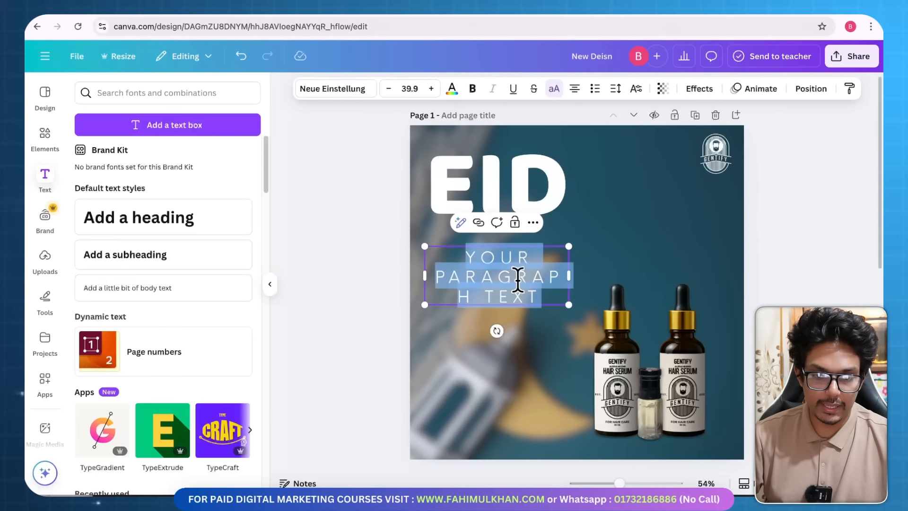
text(OFFER)
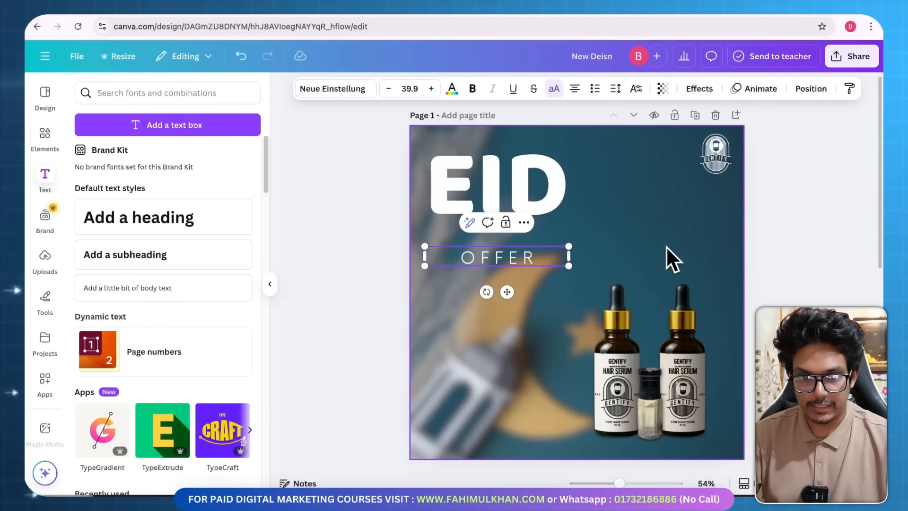
key(Escape)
drag(569, 266, 615, 296)
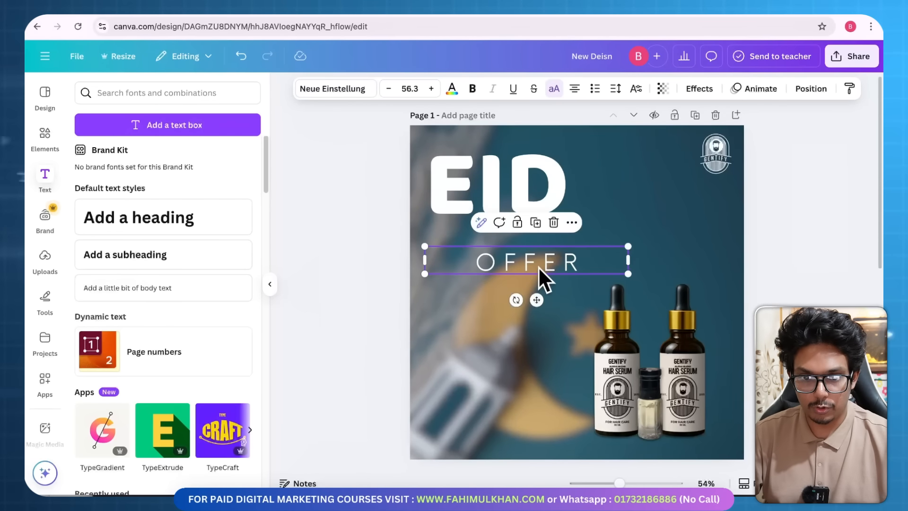
drag(539, 266, 494, 235)
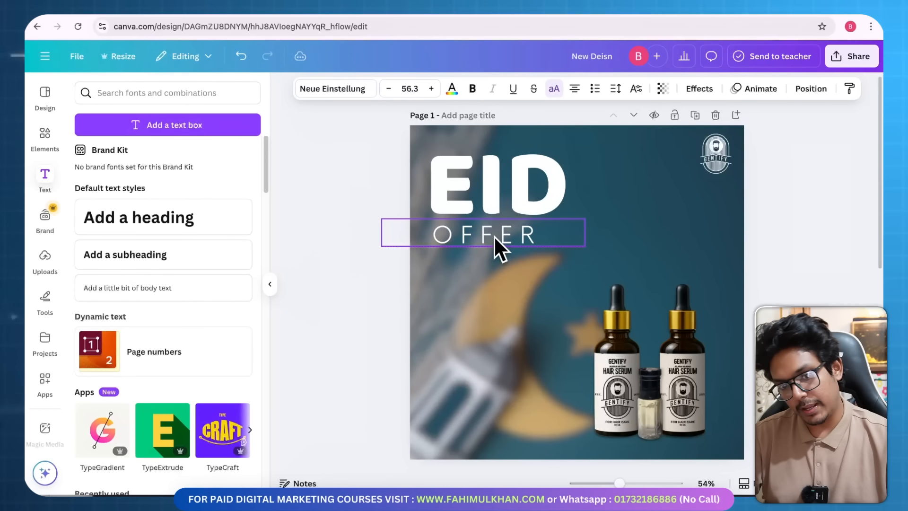
click(804, 255)
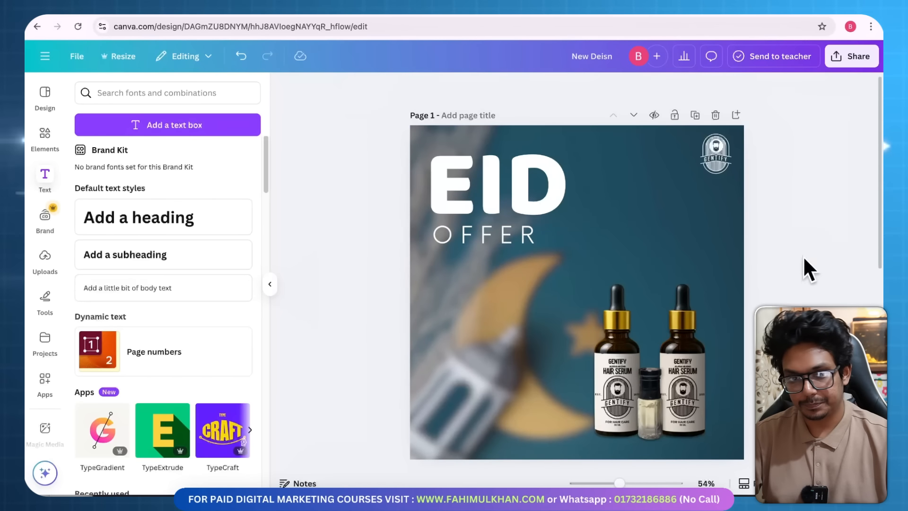
Shrink the EID heading to font size 168 and move the OFFER text up beneath it.
click(507, 188)
drag(564, 245, 530, 210)
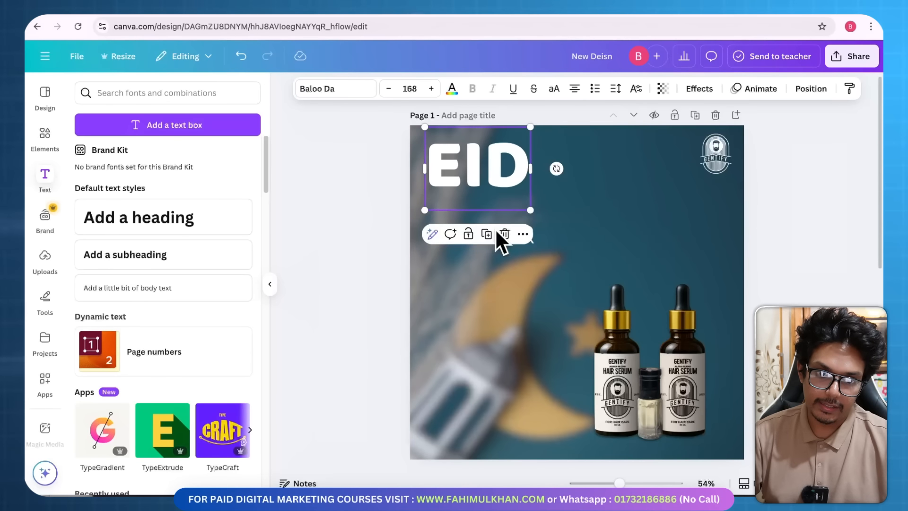
click(490, 244)
drag(489, 241, 482, 208)
Check the headline on the page 2 reference and add a heading reading "Special" to page 1.
scroll(525, 274, down, 8)
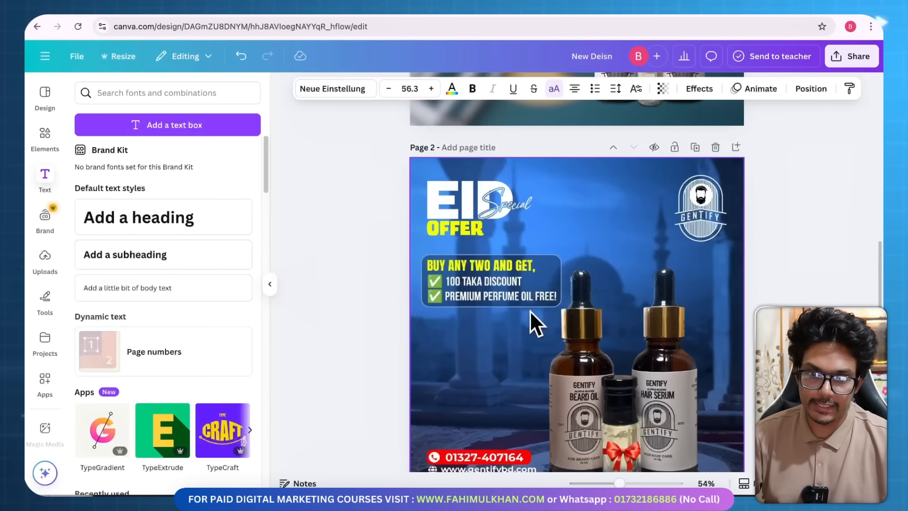
scroll(525, 308, up, 8)
click(154, 216)
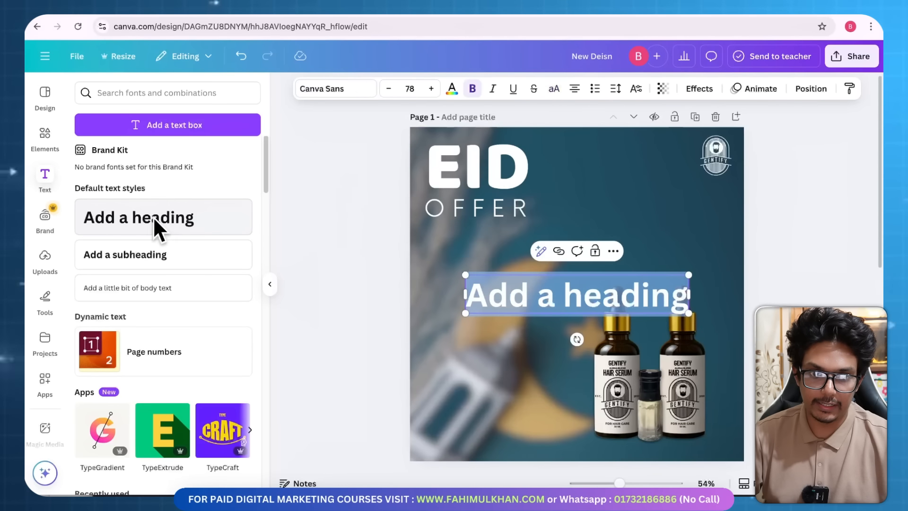
text(Special)
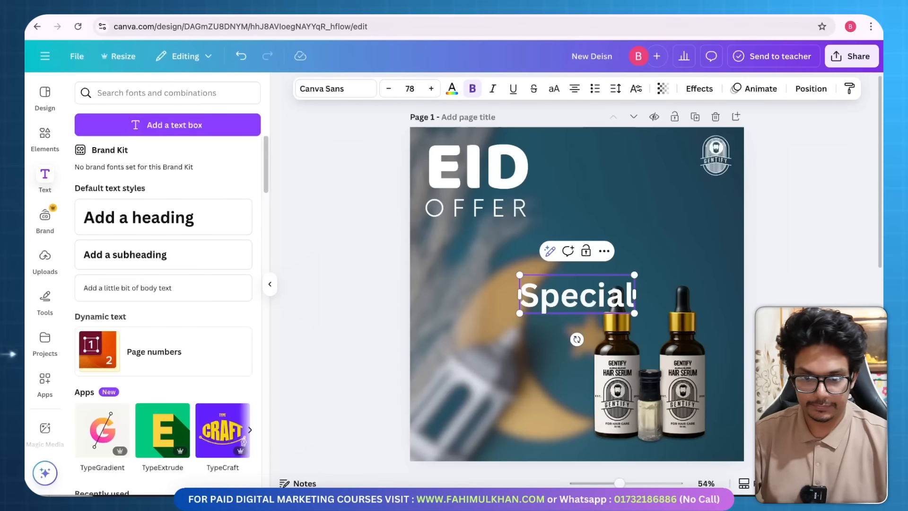
key(Escape)
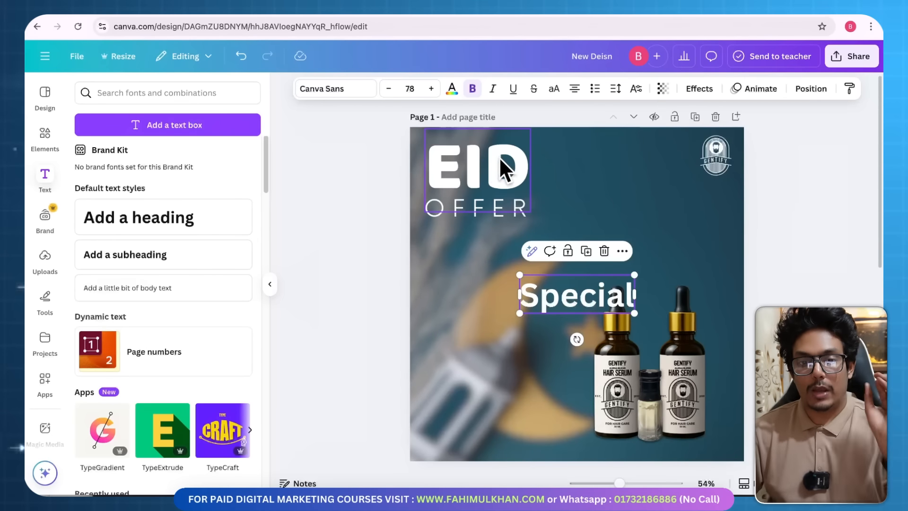
Change the EID heading's font to Zuume Rough Bold.
click(468, 167)
click(341, 88)
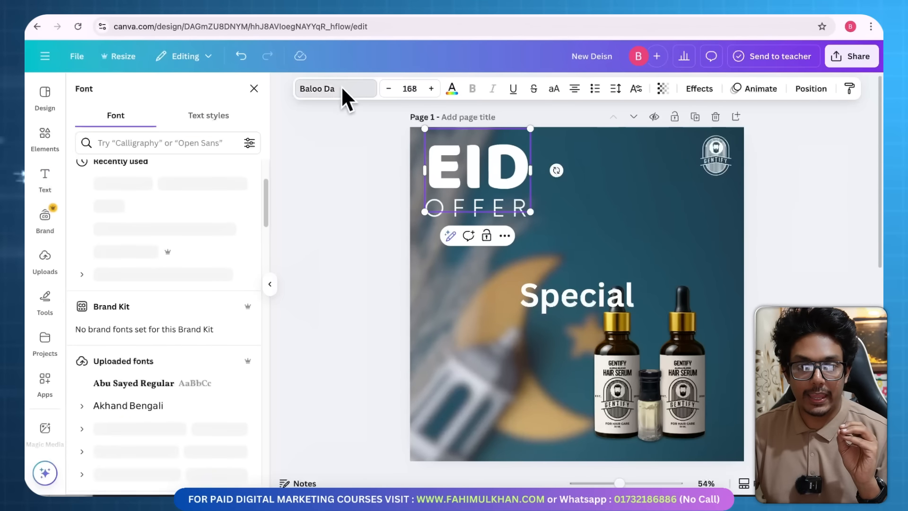
click(146, 143)
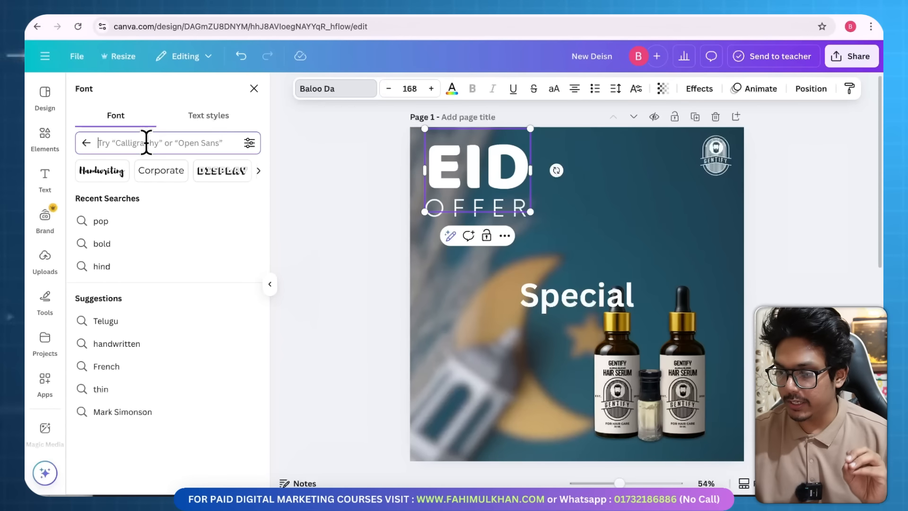
text(zu)
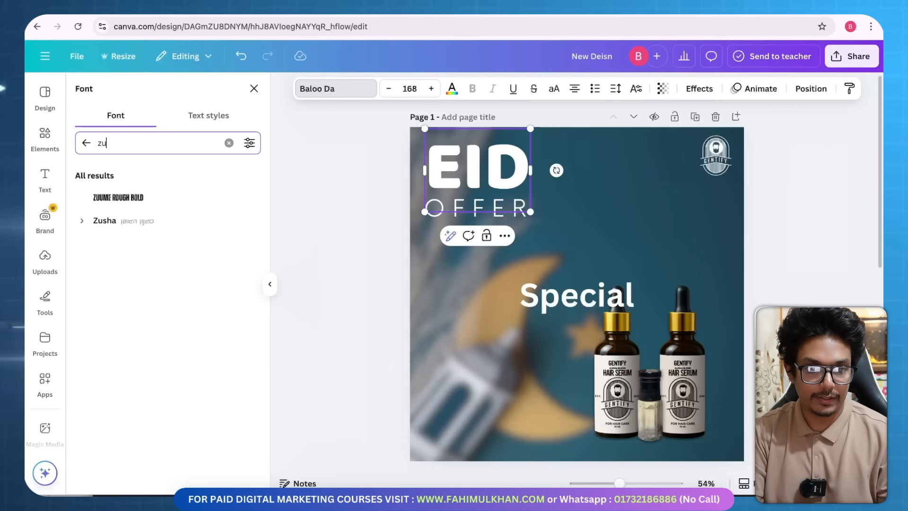
click(106, 196)
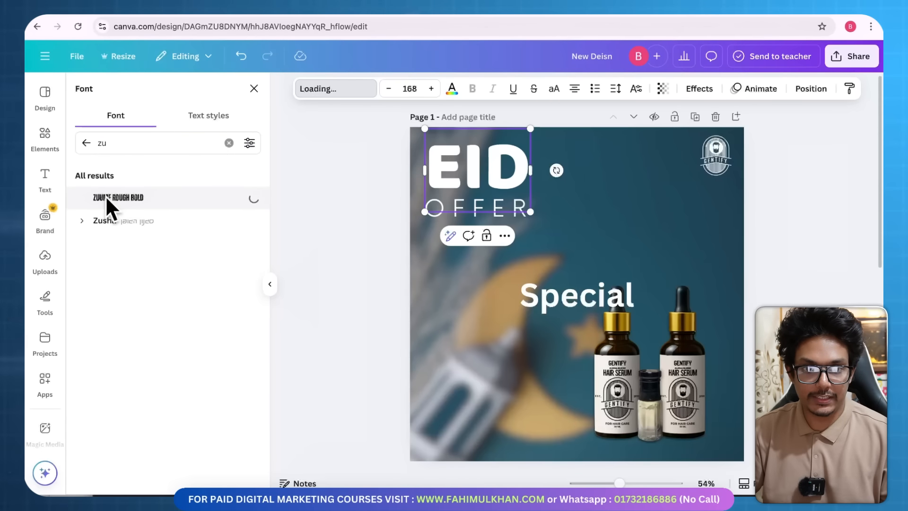
Enlarge the EID heading to font size 288, lower the OFFER text and align EID directly above it.
drag(507, 212, 549, 270)
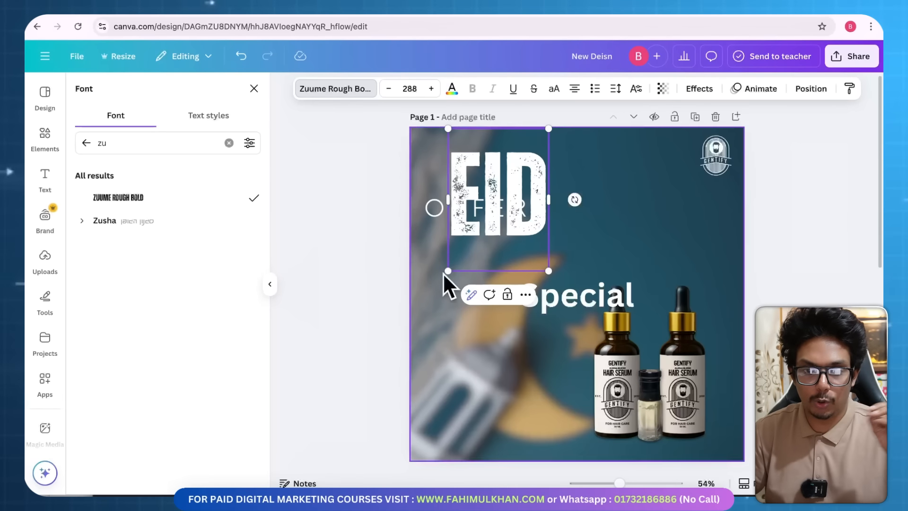
drag(442, 273, 424, 258)
click(384, 229)
click(503, 225)
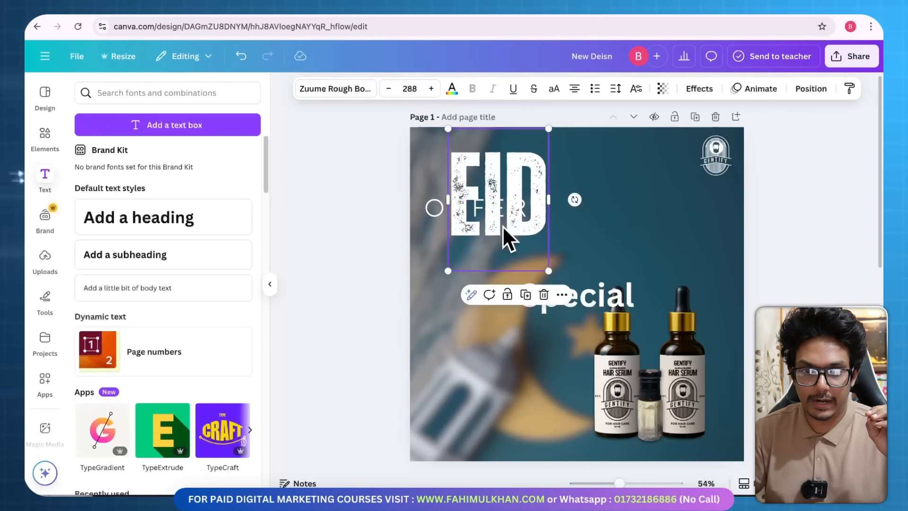
mouse_move(502, 225)
mouse_down()
mouse_move(478, 204)
mouse_move(519, 209)
mouse_move(509, 242)
mouse_up()
click(492, 168)
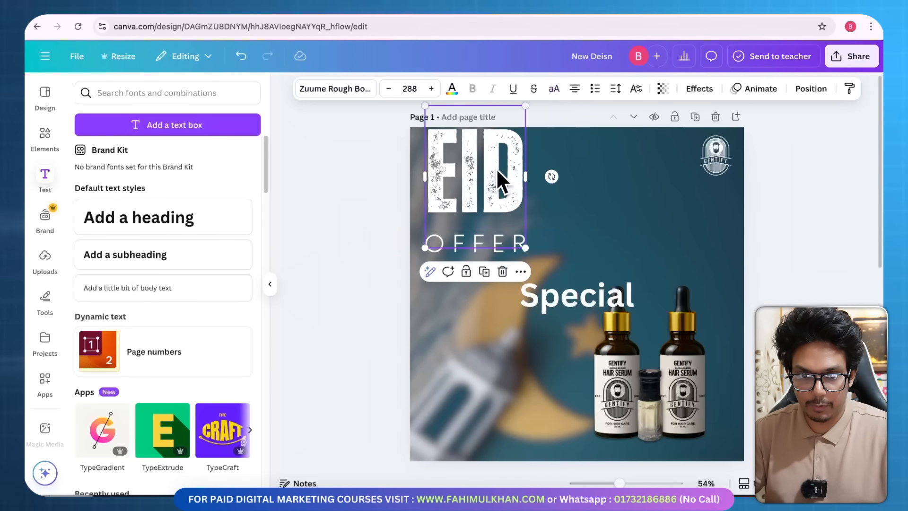
drag(496, 168, 494, 180)
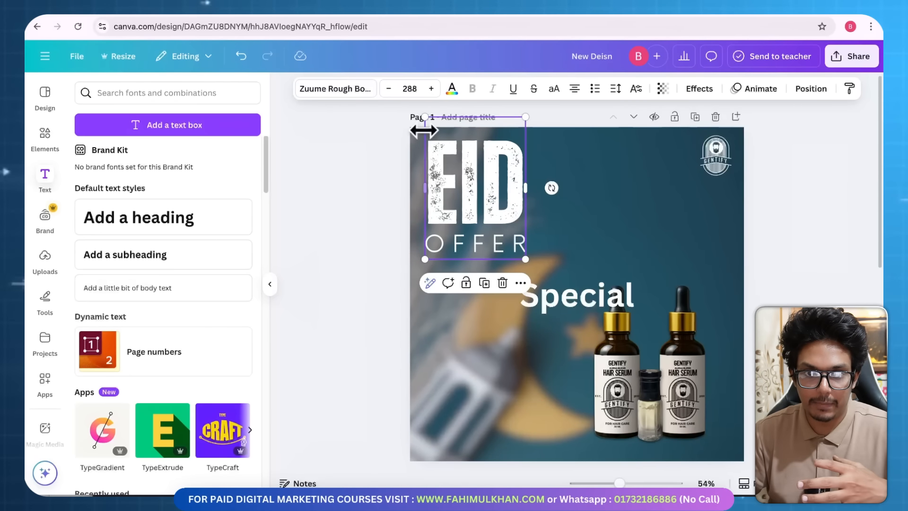
Reduce the EID heading to font size 222 and move it into page 1's upper-left corner.
drag(425, 118, 440, 137)
click(388, 89)
click(389, 89)
click(389, 88)
click(389, 89)
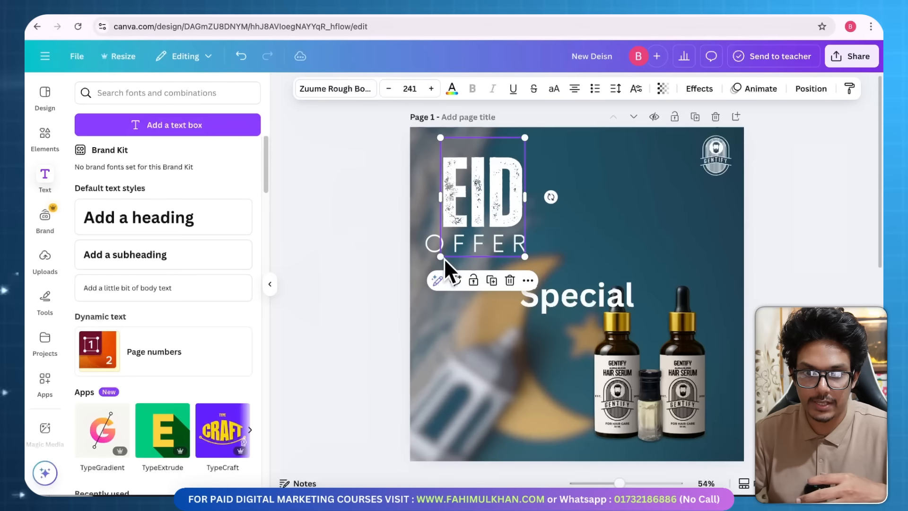
mouse_move(444, 257)
mouse_down()
mouse_move(436, 244)
mouse_move(444, 246)
mouse_up()
drag(495, 193, 474, 179)
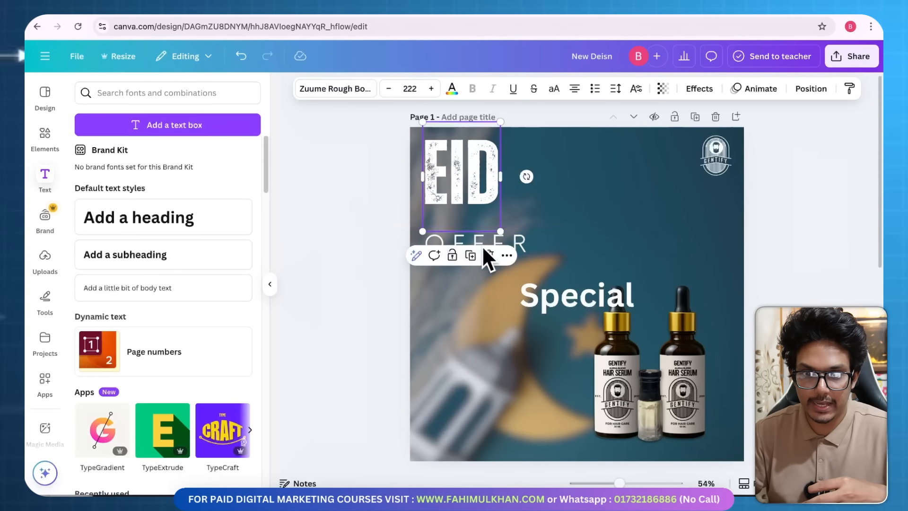
Shrink the OFFER text to font size 44.7 and move it directly beneath the resized EID heading.
click(491, 241)
drag(576, 256, 536, 246)
drag(481, 244, 487, 221)
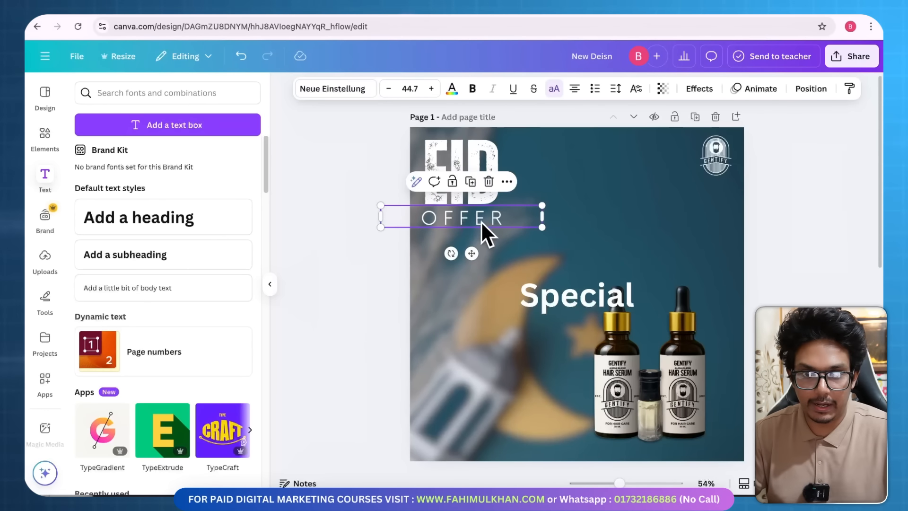
Change the OFFER text's font to Mochiy Pop One and reduce it to font size 38.4 beneath EID.
click(340, 92)
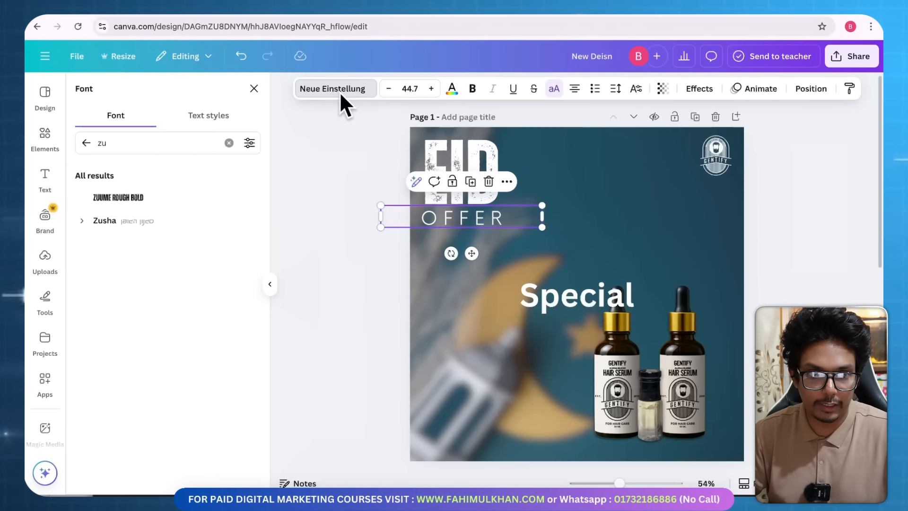
click(178, 146)
key(BackSpace)
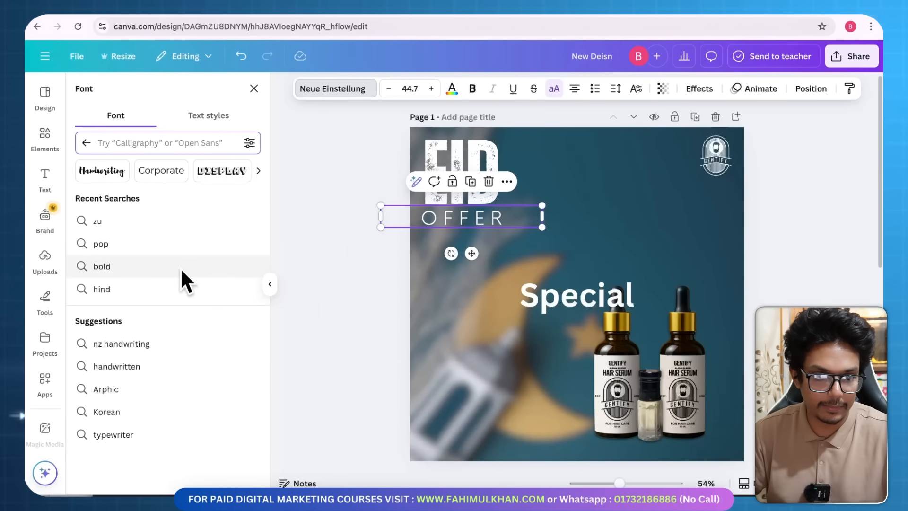
text(moc)
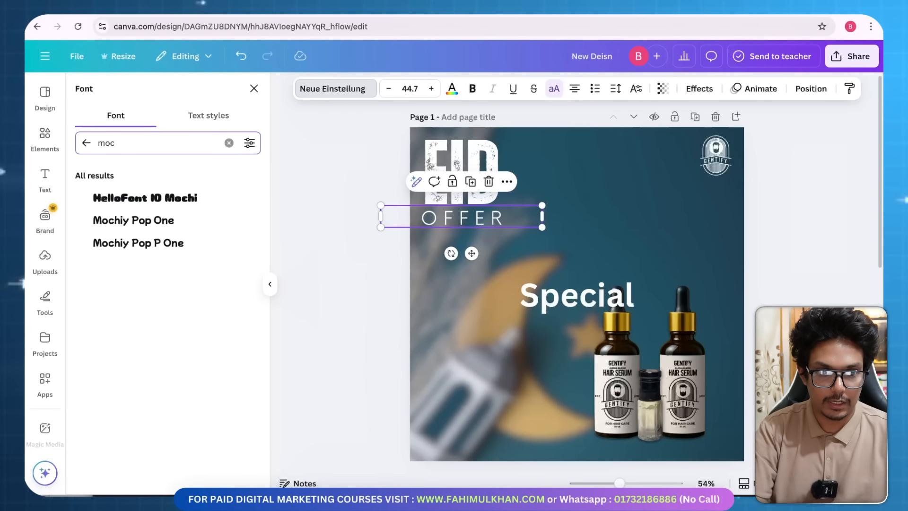
click(171, 221)
click(442, 223)
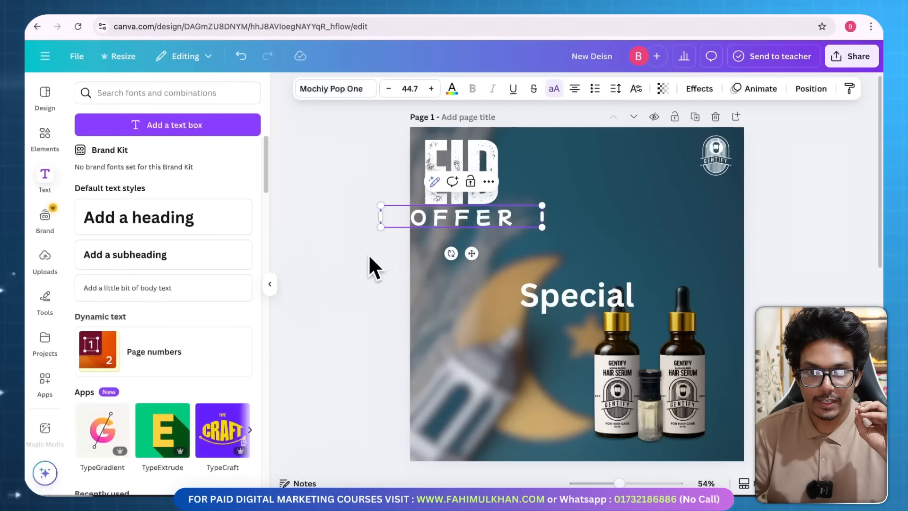
click(368, 254)
click(452, 220)
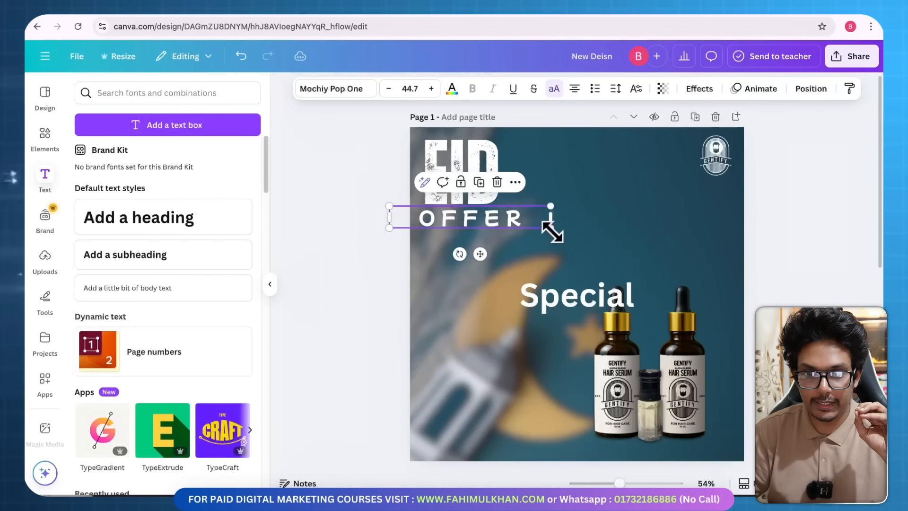
drag(547, 229, 522, 222)
Change the font of the Special text on page 1 to Handelson One.
scroll(640, 354, down, 5)
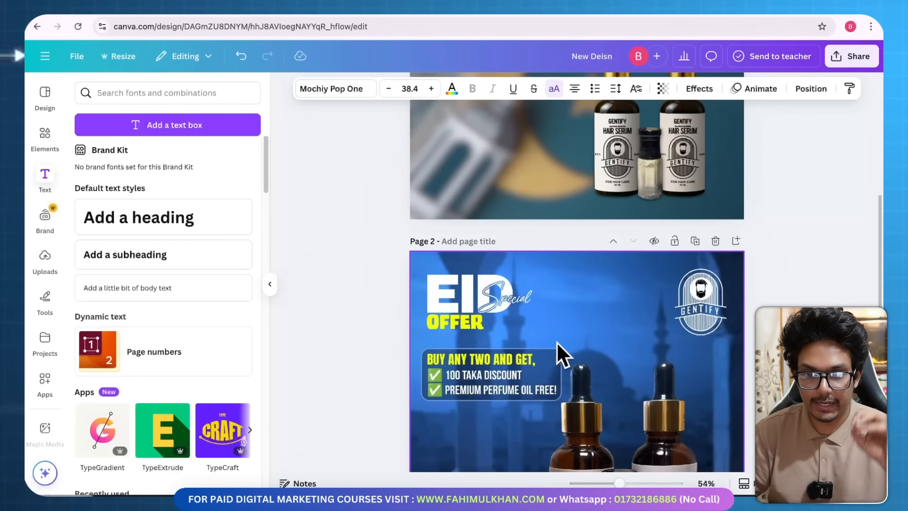
scroll(523, 297, up, 5)
click(582, 289)
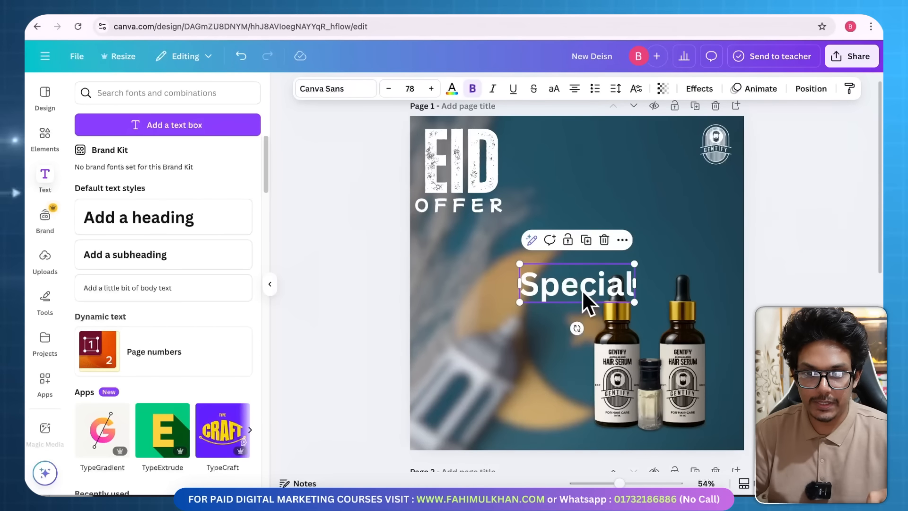
key(Return)
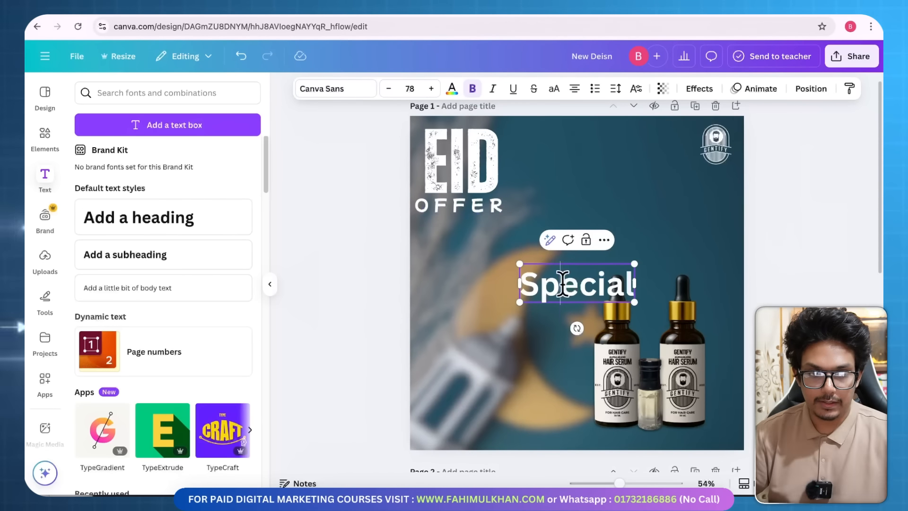
click(349, 94)
double_click(182, 148)
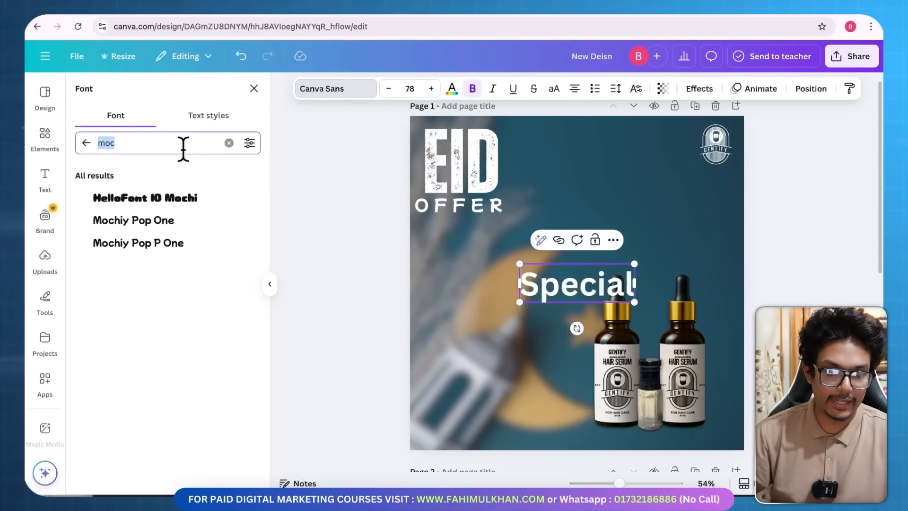
text(hand)
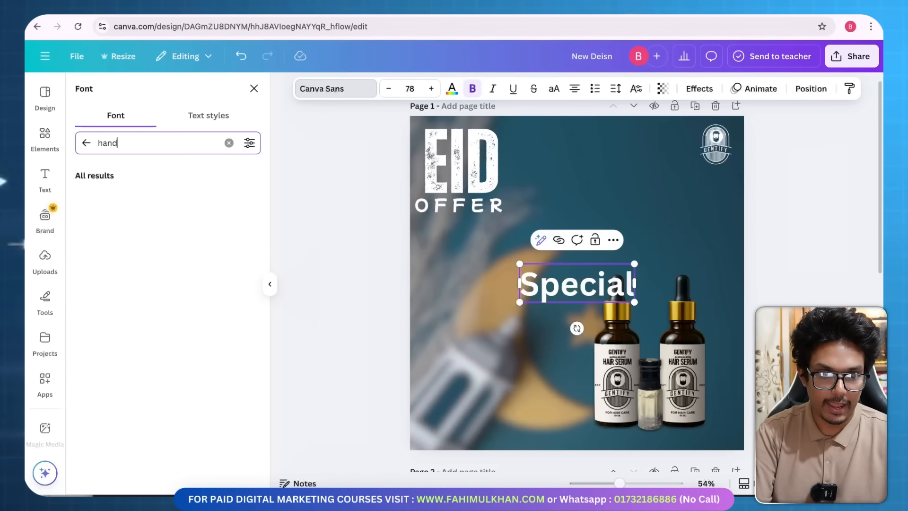
text(el)
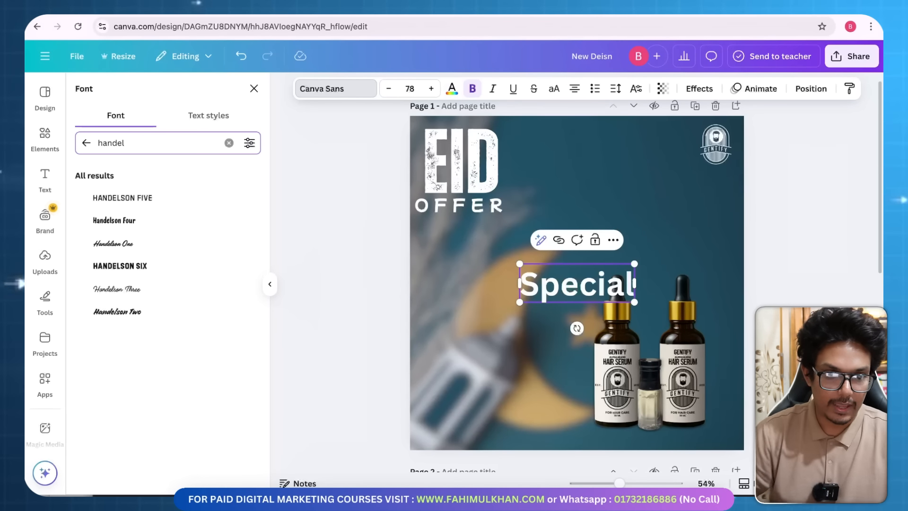
click(109, 244)
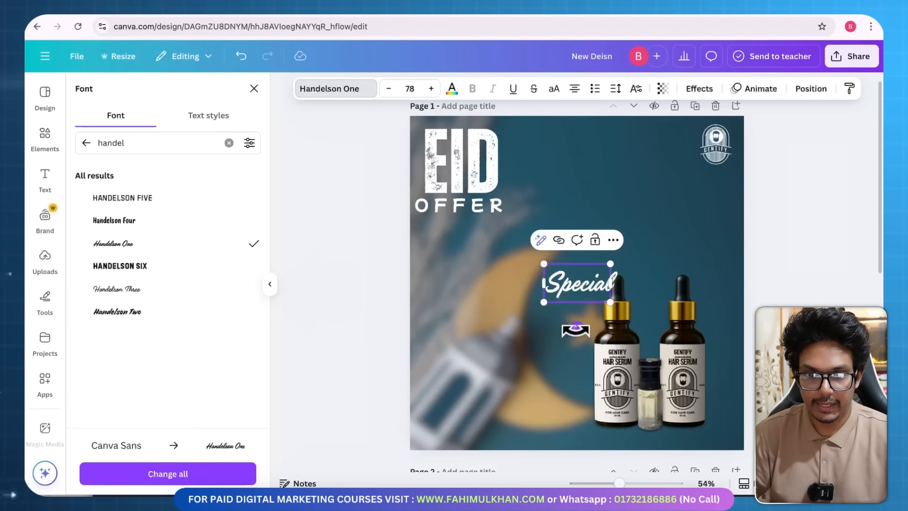
Tilt the Special text slightly and move it up between the EID heading and the Gentify logo.
drag(575, 330, 568, 349)
drag(577, 349, 574, 349)
click(476, 300)
drag(569, 275, 584, 173)
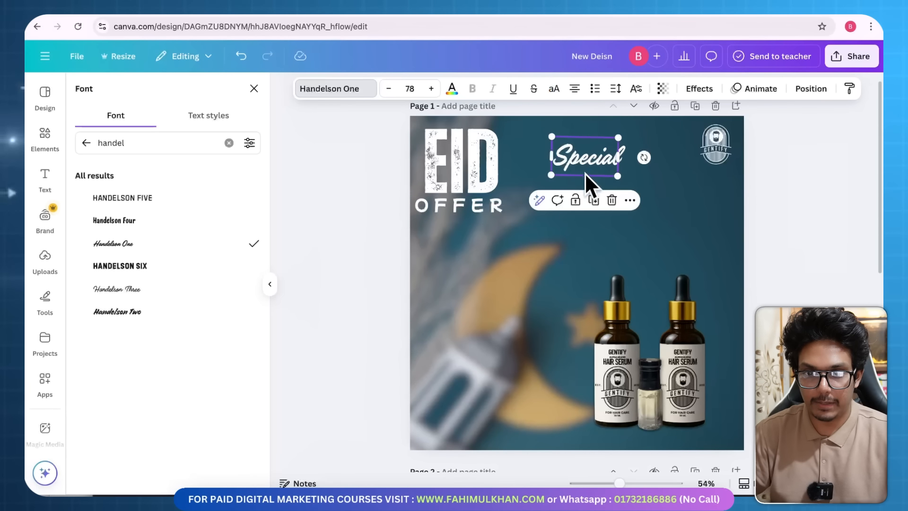
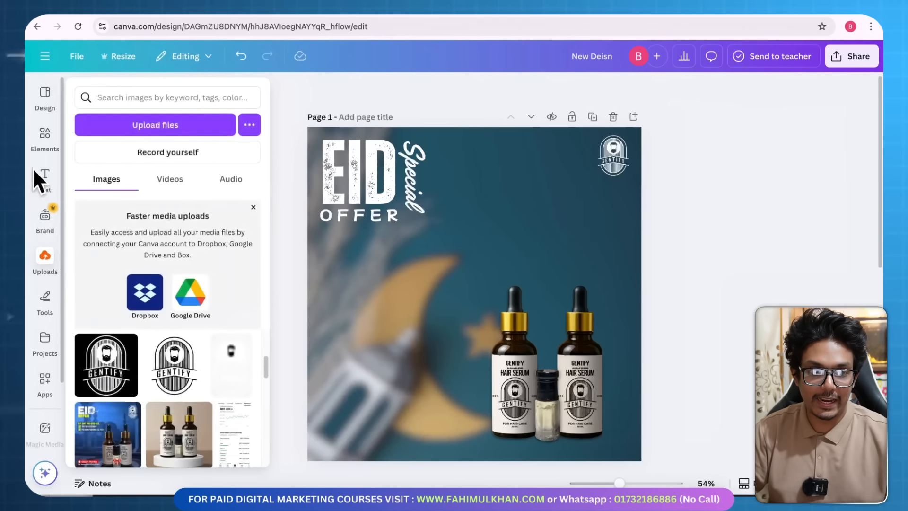
Add a rounded square shape to page 1 and stretch its left side outward into a wide rectangle.
mouse_move(42, 300)
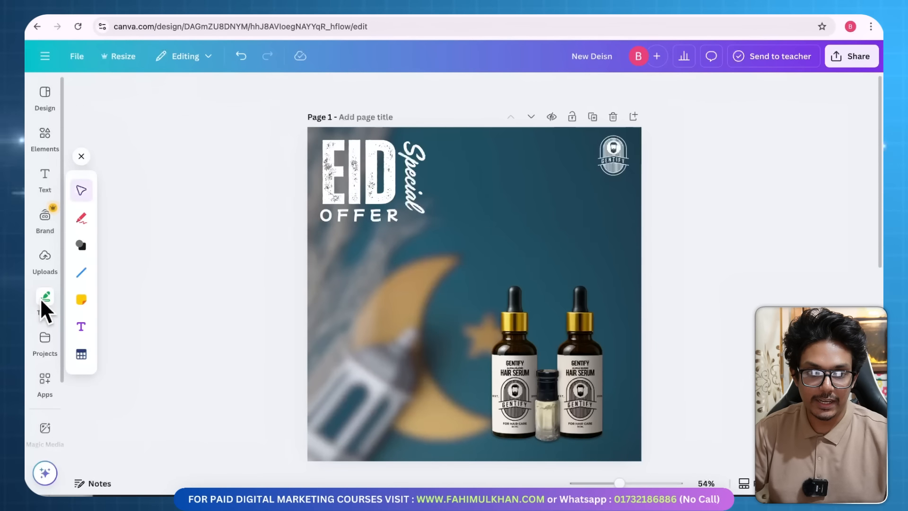
click(81, 243)
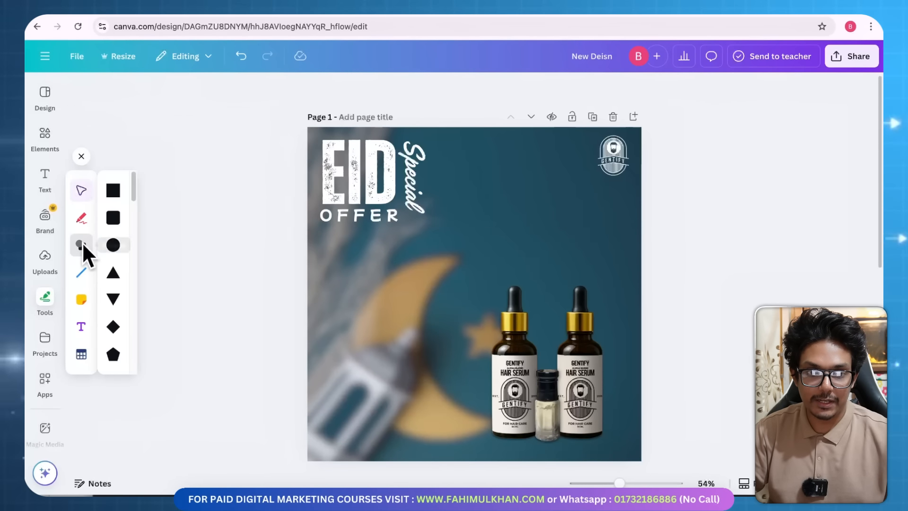
click(112, 218)
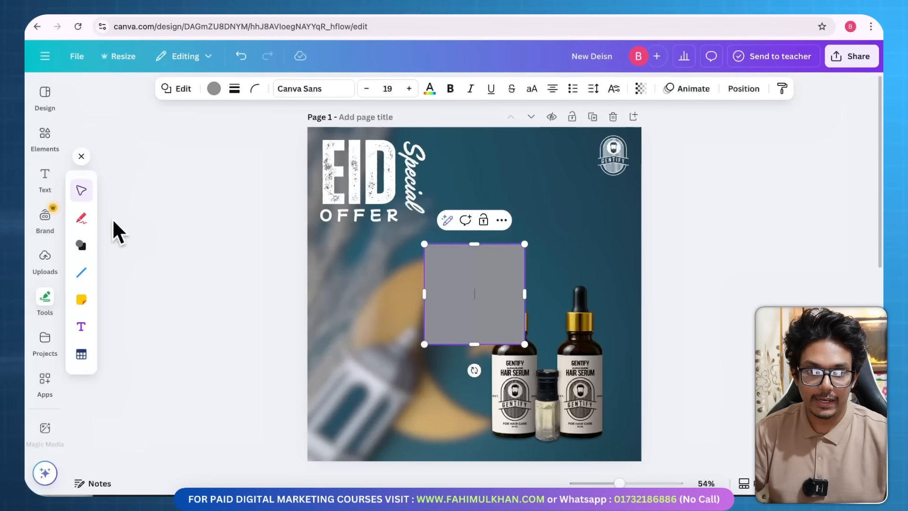
drag(425, 295, 340, 294)
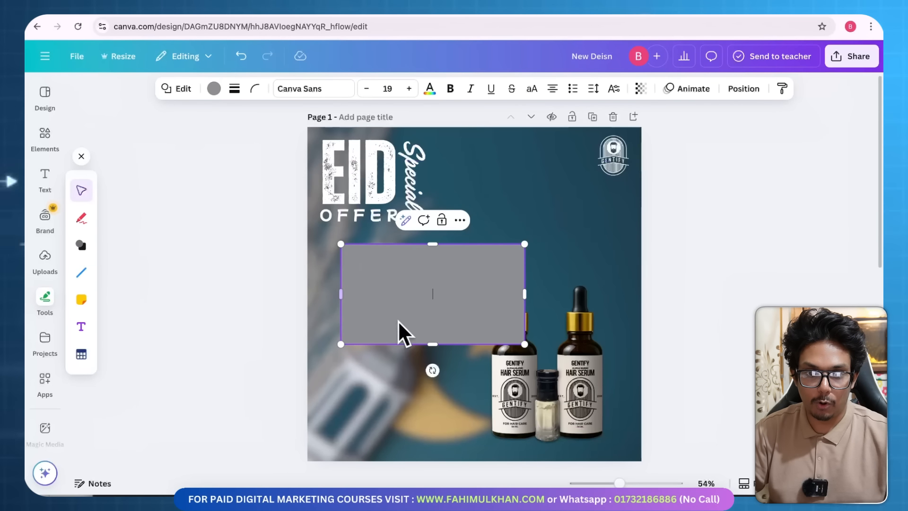
Reduce the grey rectangle's height and place it directly beneath the OFFER text, aligned with the text's left edge.
drag(431, 342, 445, 274)
click(445, 273)
key(Escape)
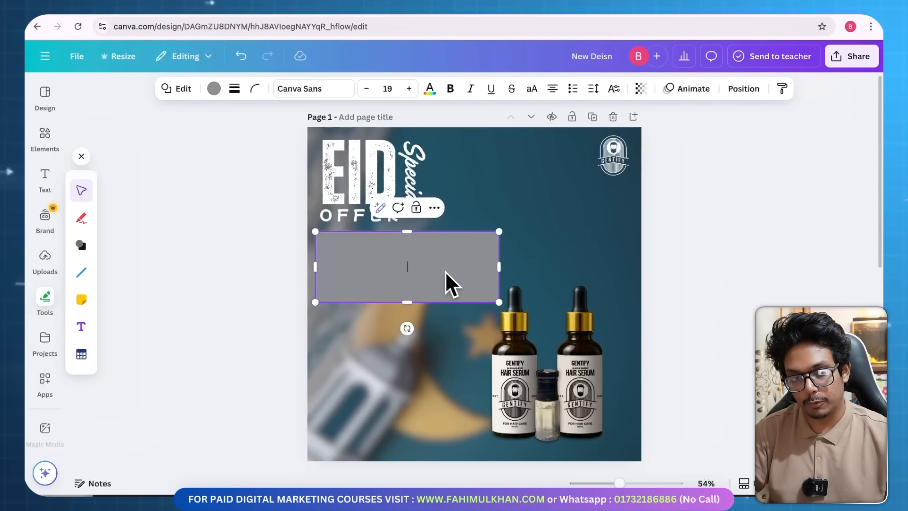
click(723, 258)
drag(426, 259, 428, 260)
click(695, 244)
click(450, 272)
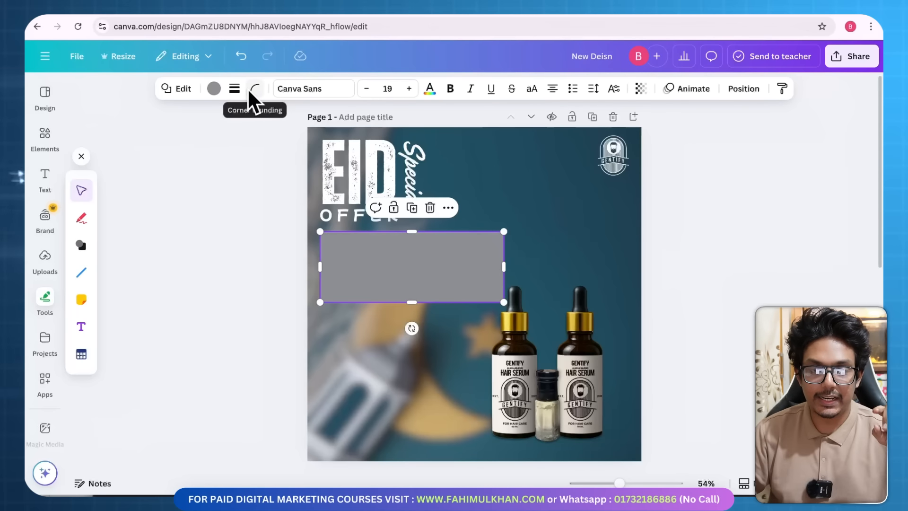
Increase the corner rounding of the grey rectangle beneath the OFFER text.
click(653, 235)
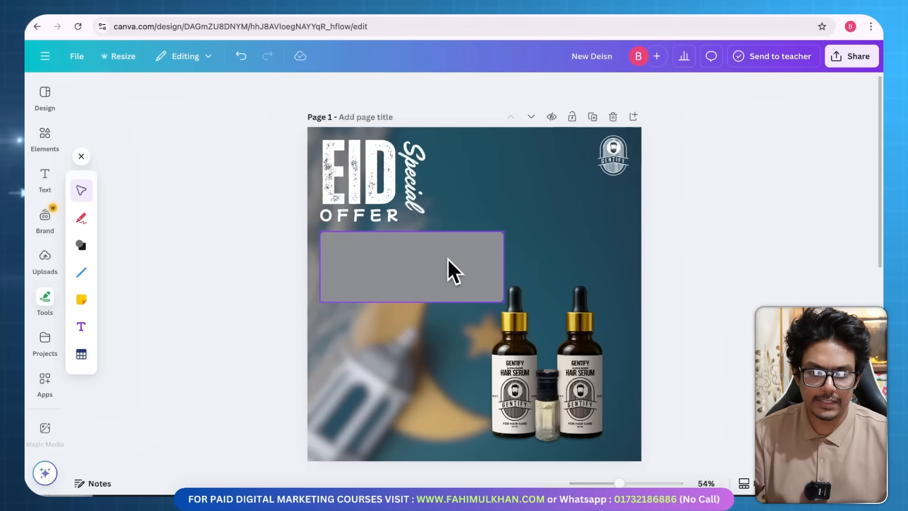
click(413, 271)
click(256, 89)
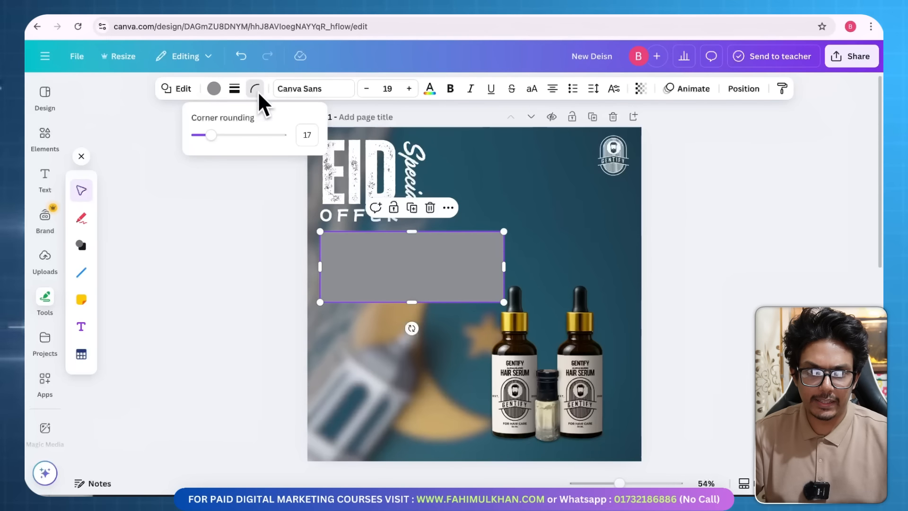
drag(215, 137, 230, 139)
click(216, 270)
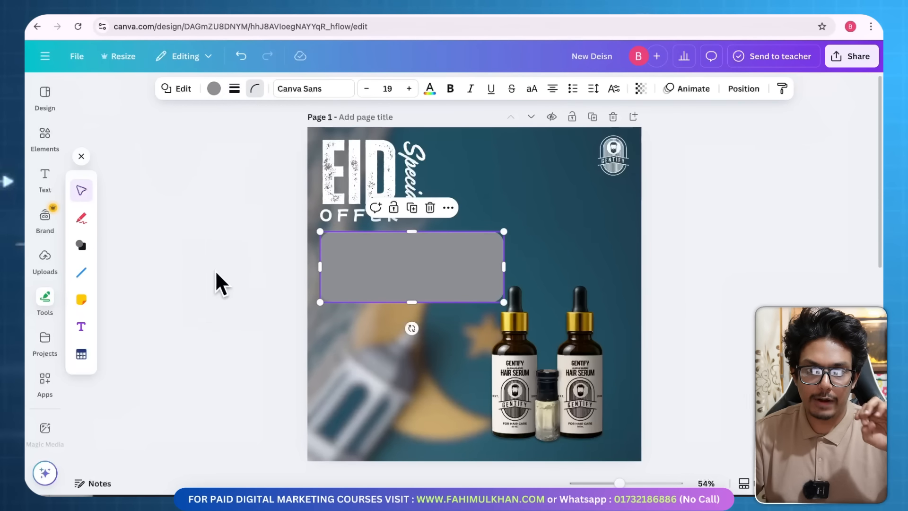
drag(380, 266, 379, 260)
Give the grey rectangle a solid white border with weight 4, modelled on the offer box on page 2.
scroll(397, 346, down, 5)
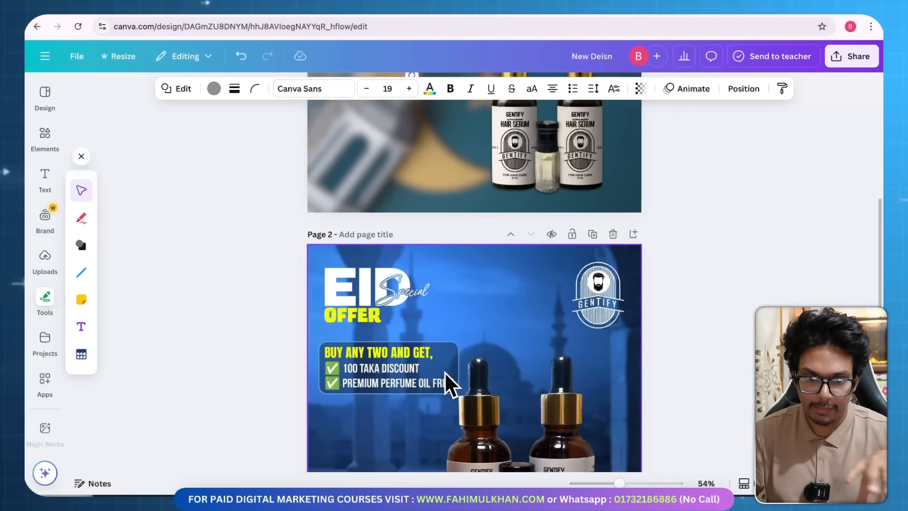
scroll(445, 372, up, 2)
scroll(444, 371, up, 3)
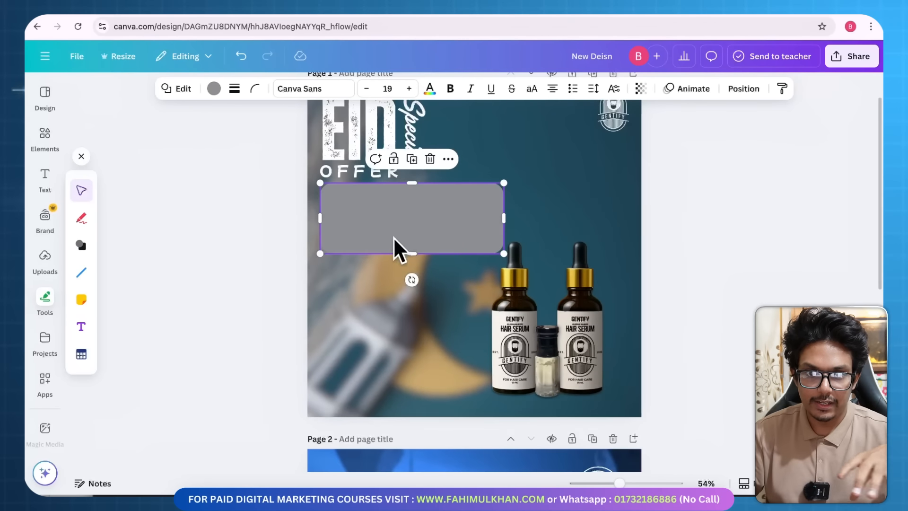
click(234, 89)
click(202, 123)
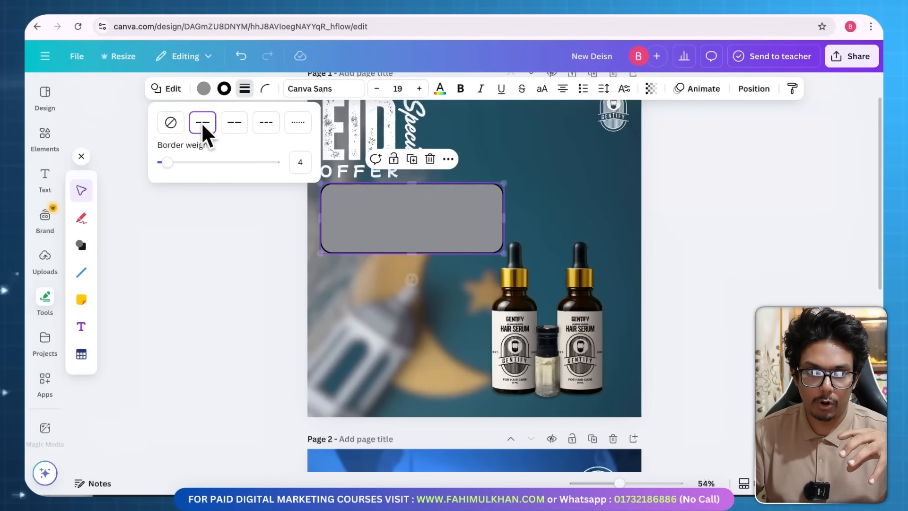
click(224, 89)
click(209, 174)
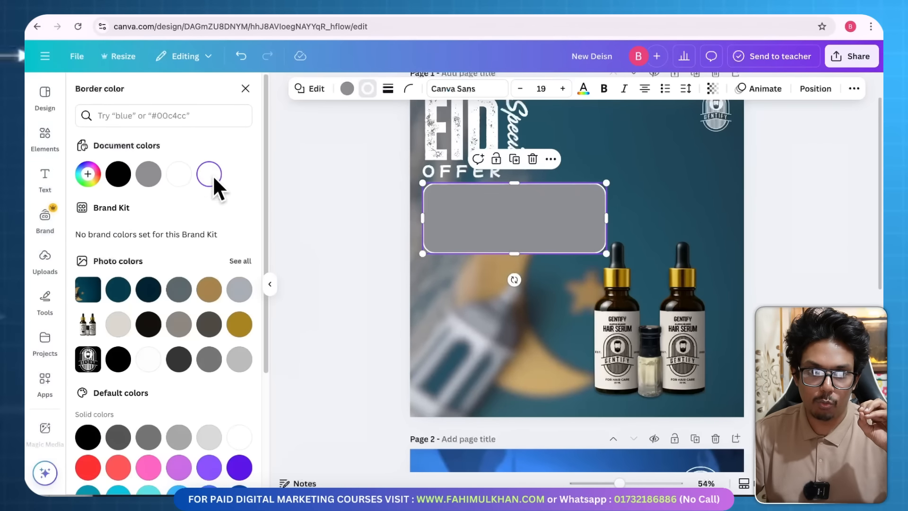
click(333, 176)
click(738, 211)
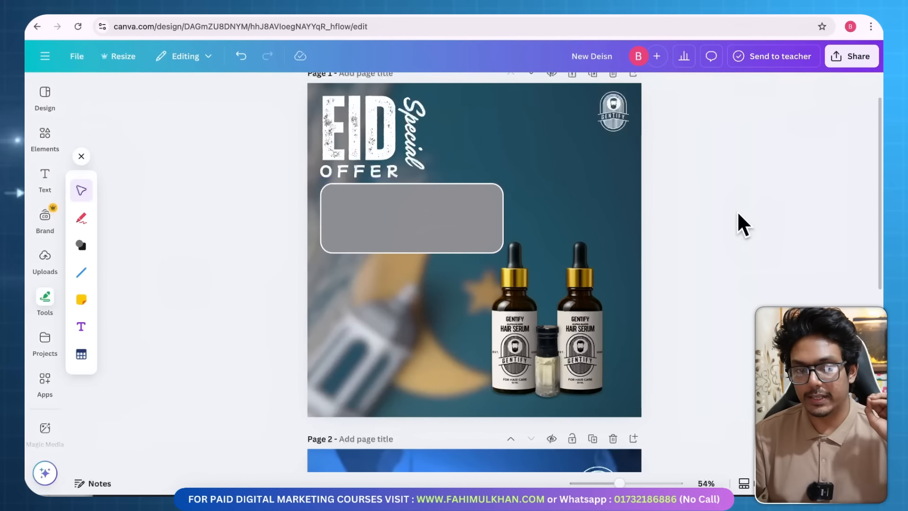
Make the bordered rectangle semi-transparent so the background shows through, like the offer box on page 2.
click(394, 229)
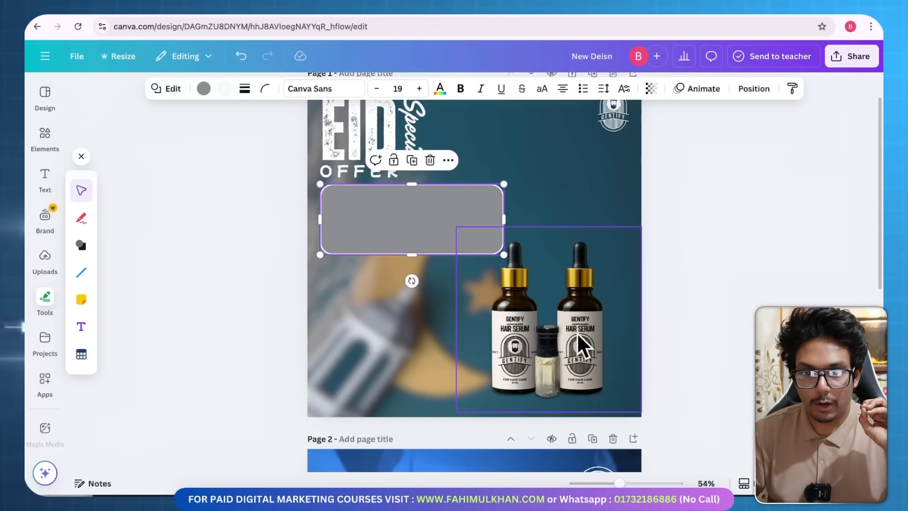
scroll(578, 333, down, 5)
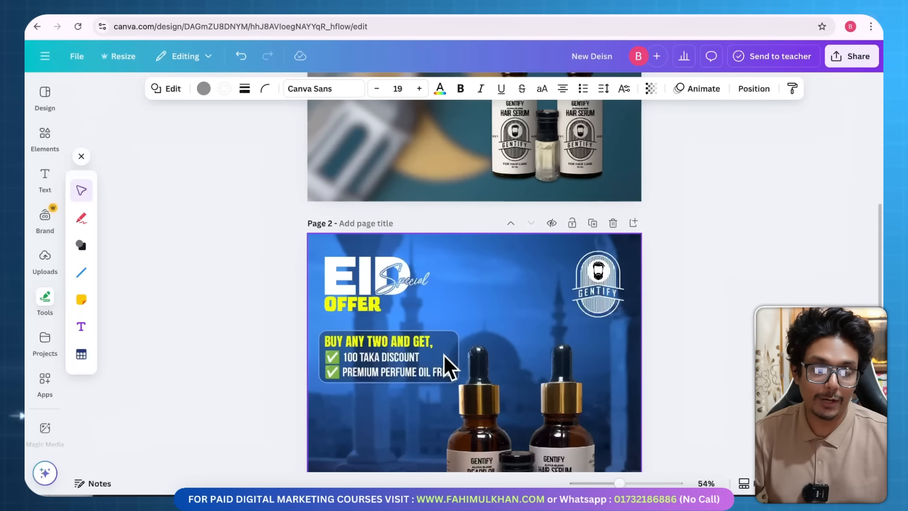
scroll(443, 354, up, 5)
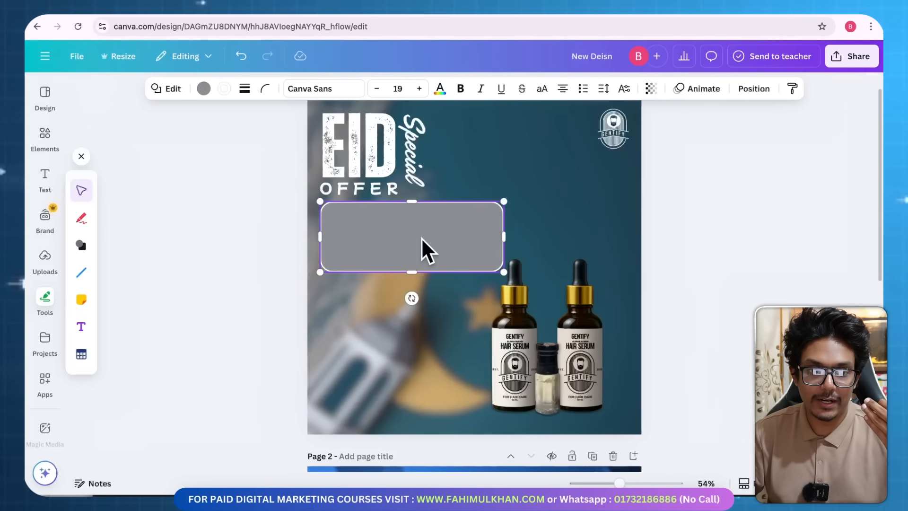
click(394, 242)
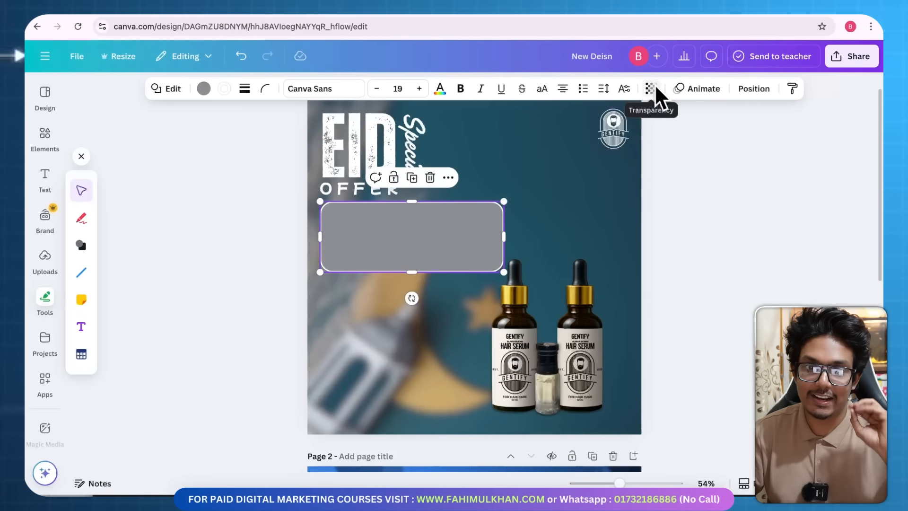
click(655, 87)
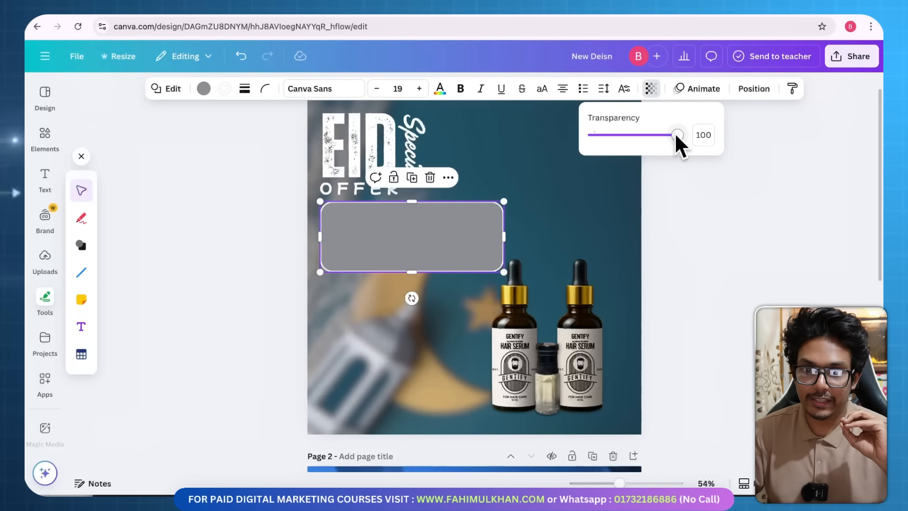
drag(676, 134, 636, 137)
click(700, 259)
click(699, 258)
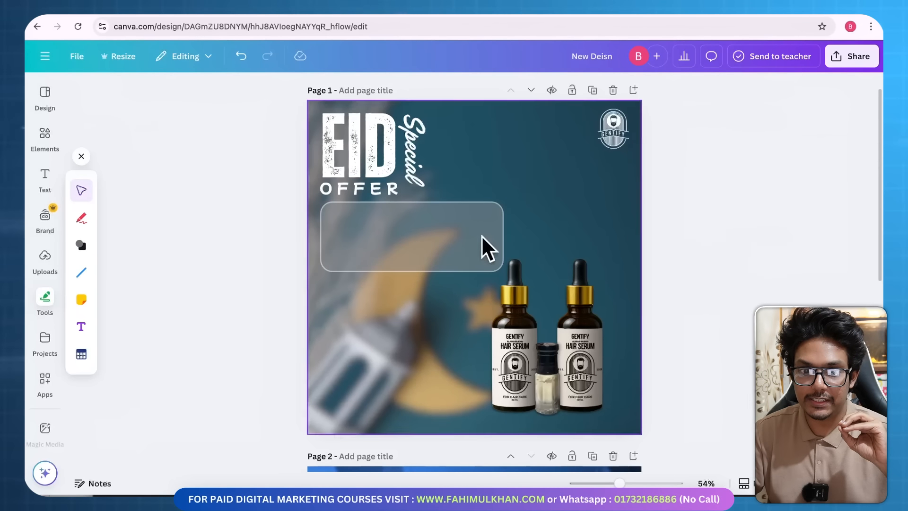
Fill the semi-transparent rectangle with a gold colour sampled from the left serum bottle's cap.
drag(428, 231, 428, 231)
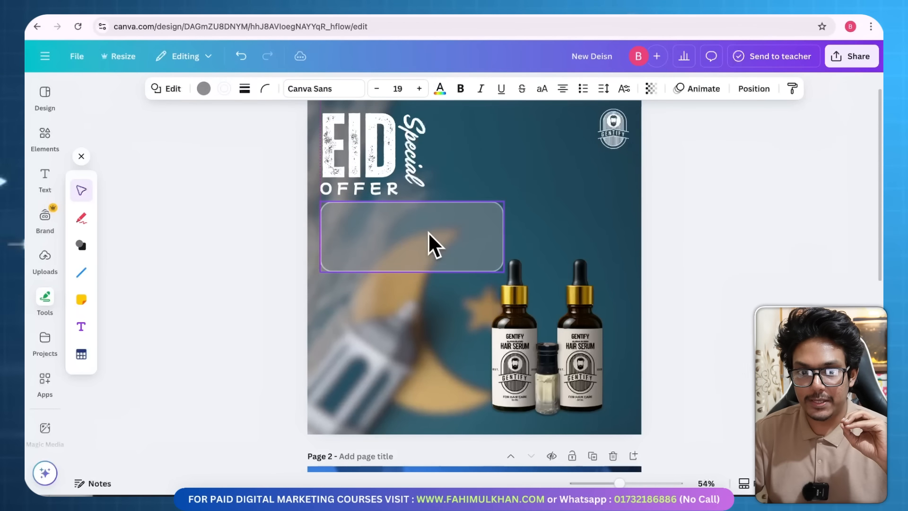
click(204, 88)
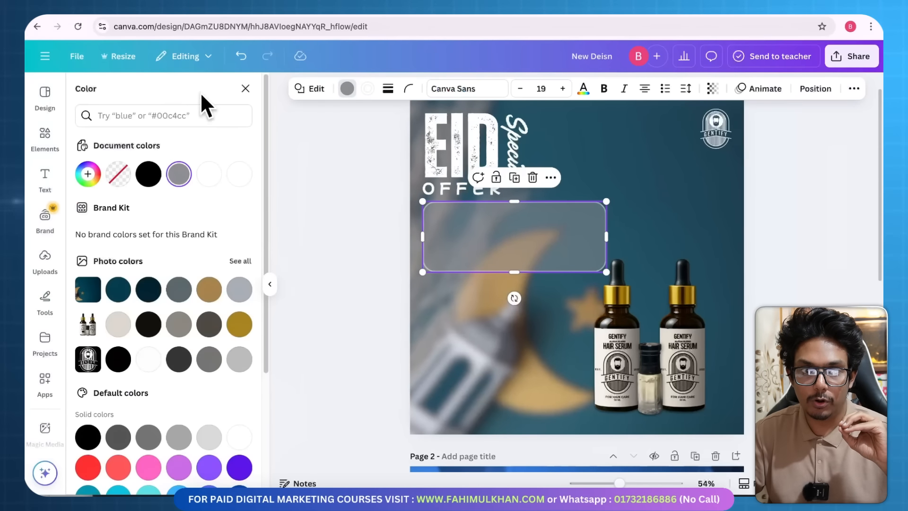
click(88, 175)
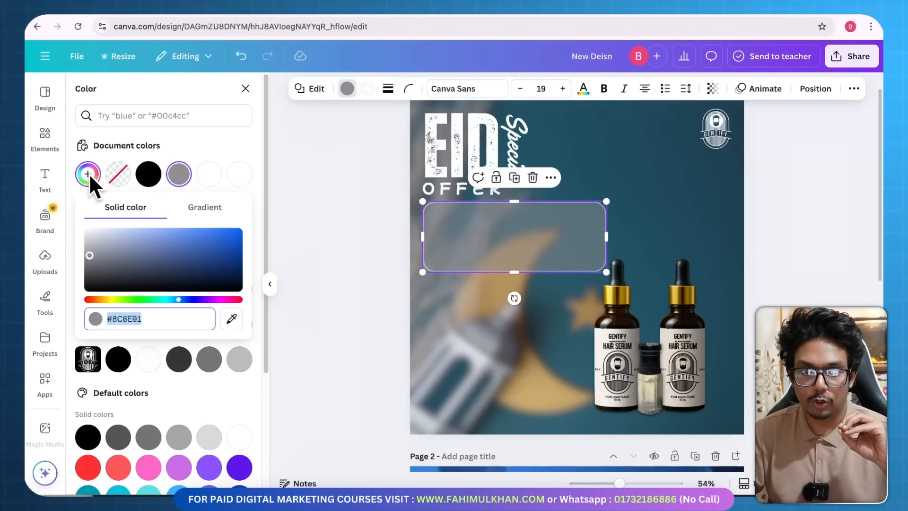
click(231, 319)
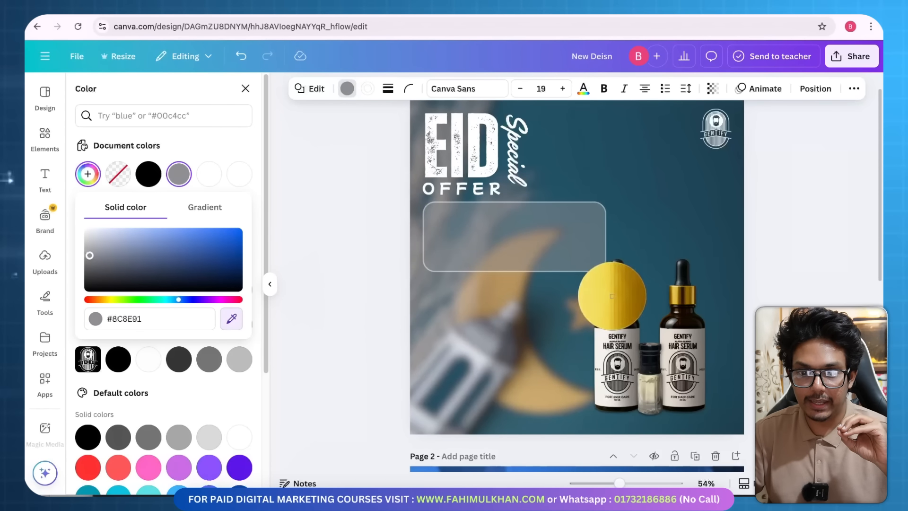
click(598, 290)
click(757, 221)
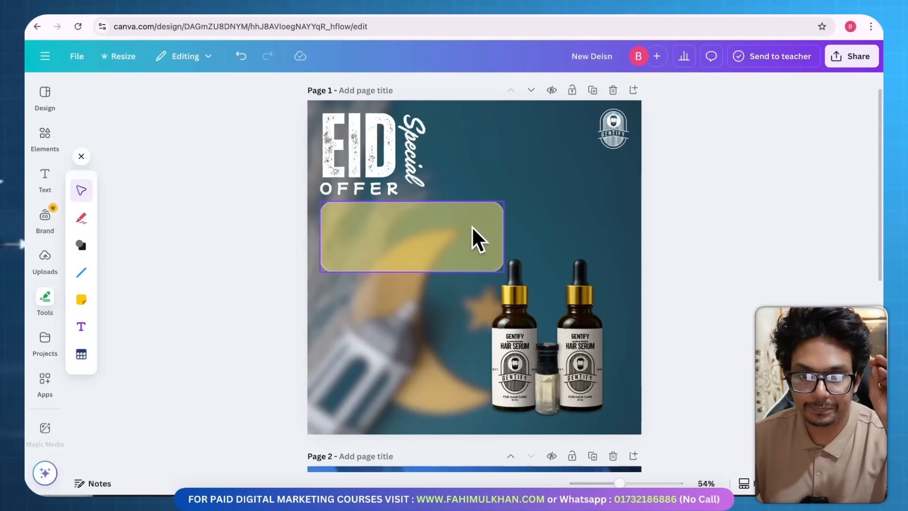
click(452, 229)
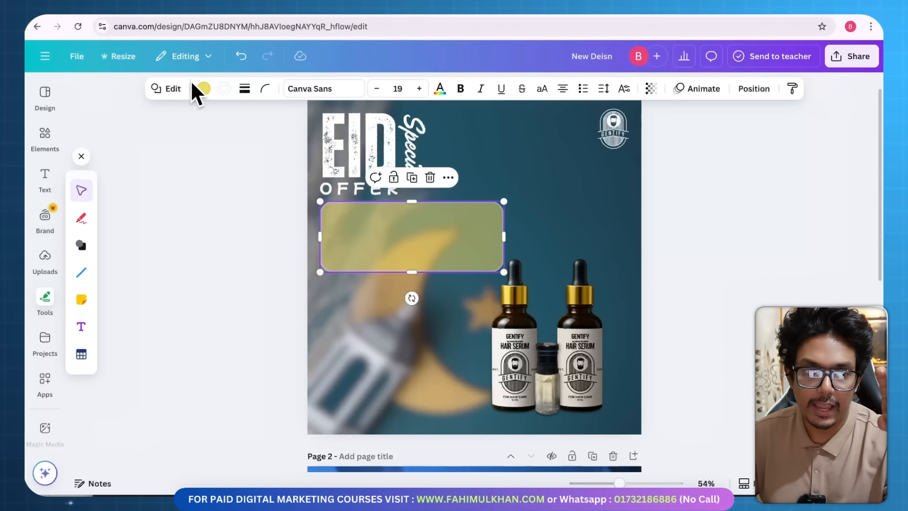
Try a violet fill from the default solid colours on the translucent offer box.
click(204, 89)
scroll(220, 428, down, 1)
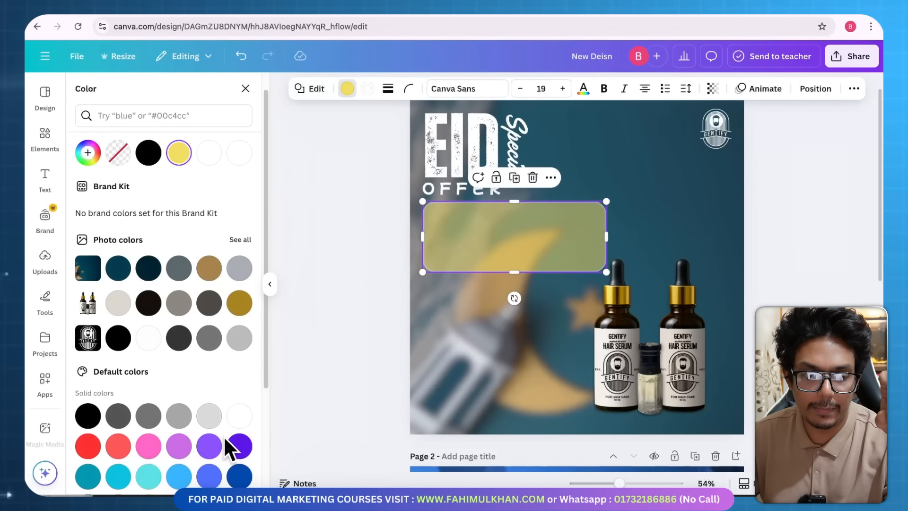
click(238, 446)
click(331, 293)
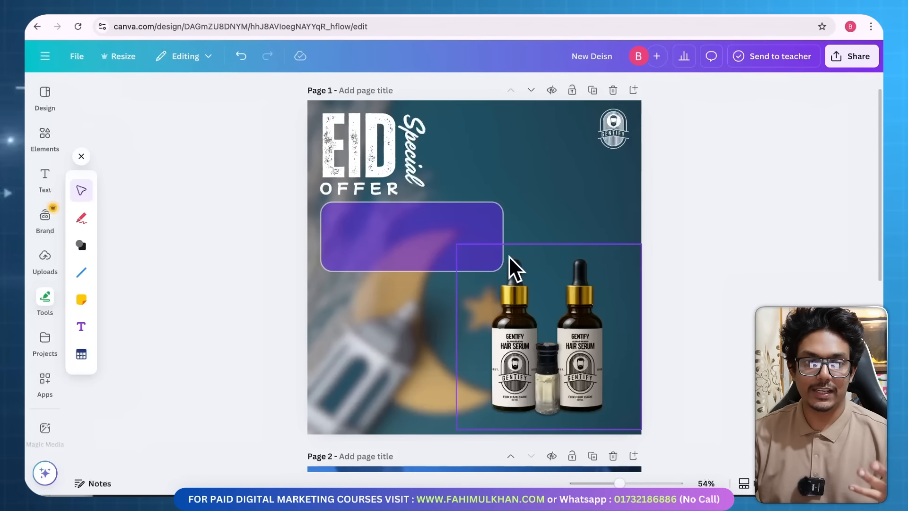
Fill the translucent offer box with a gold colour sampled from the left serum bottle's cap.
click(411, 239)
click(203, 89)
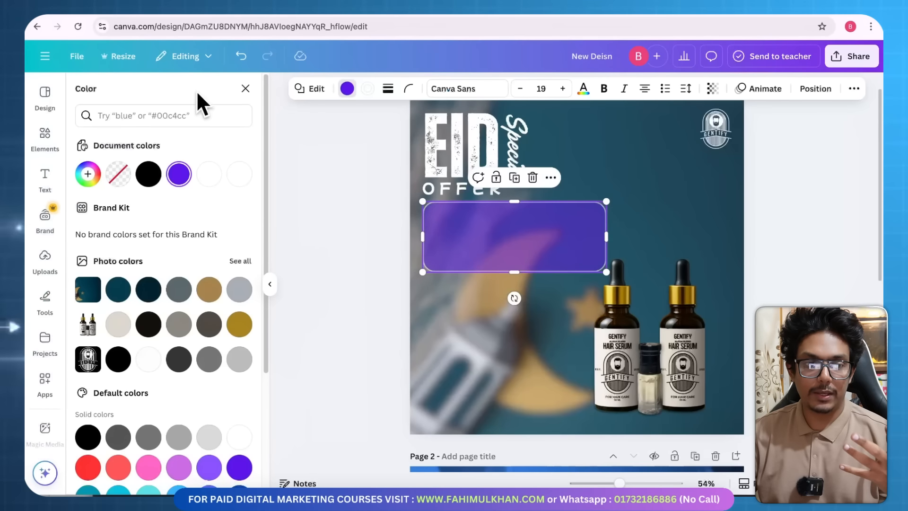
click(88, 174)
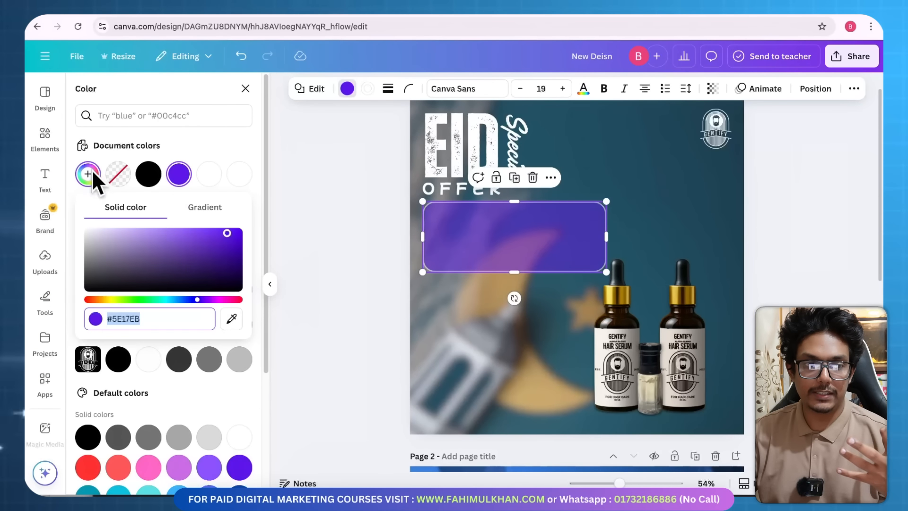
click(232, 319)
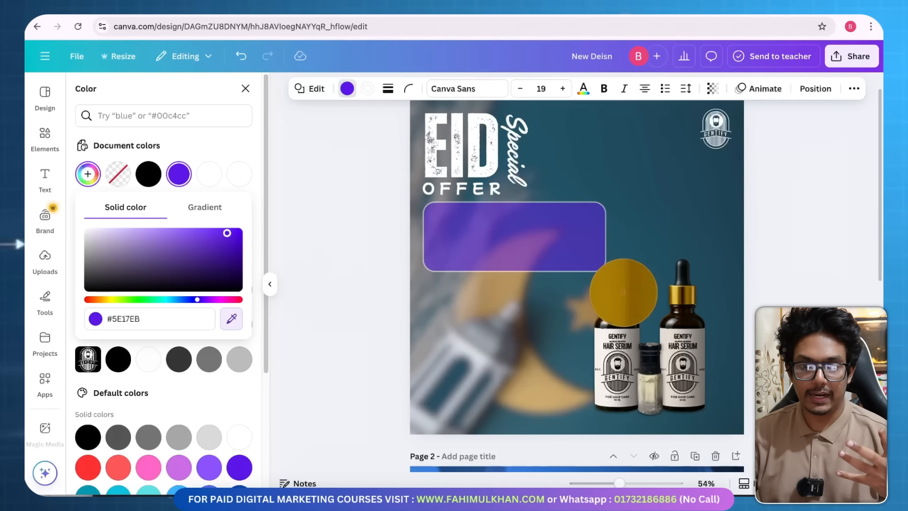
click(629, 292)
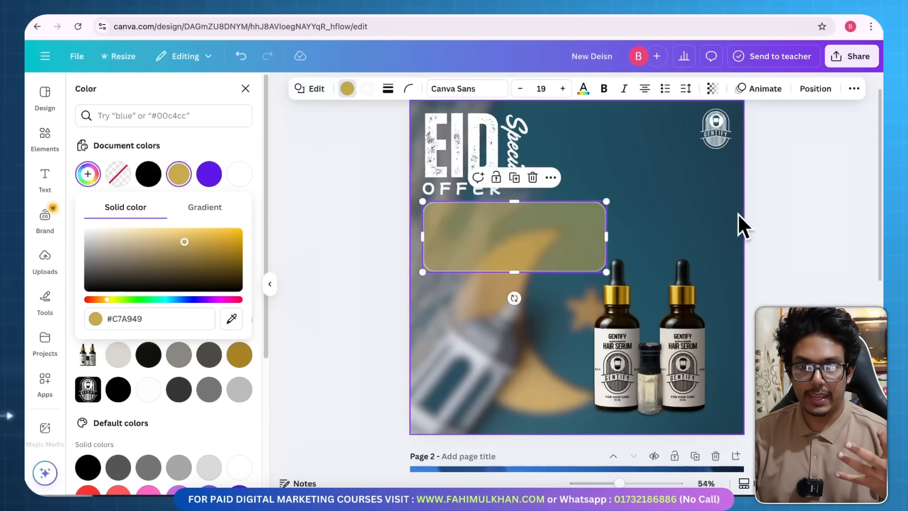
click(737, 213)
Duplicate the OFFER text on page 1 and place the copy inside the gold box near its upper edge.
scroll(770, 268, up, 1)
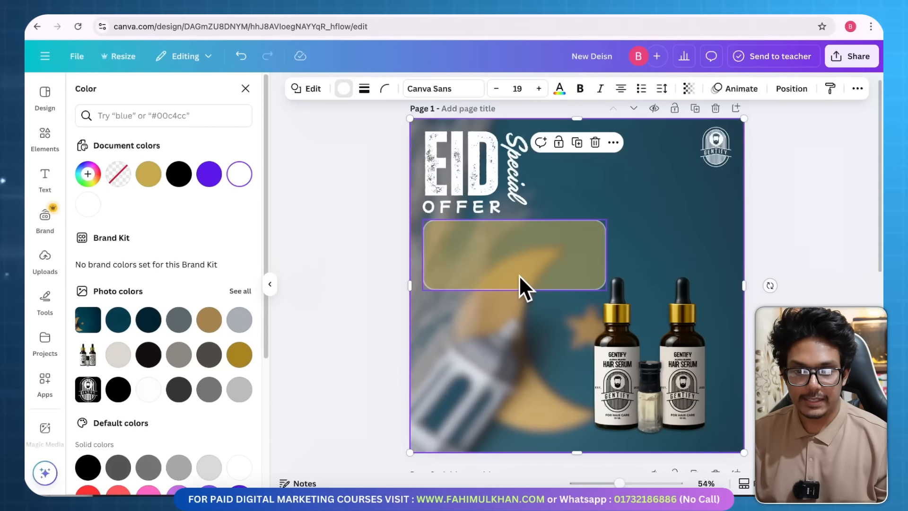
scroll(537, 281, down, 2)
scroll(537, 281, down, 5)
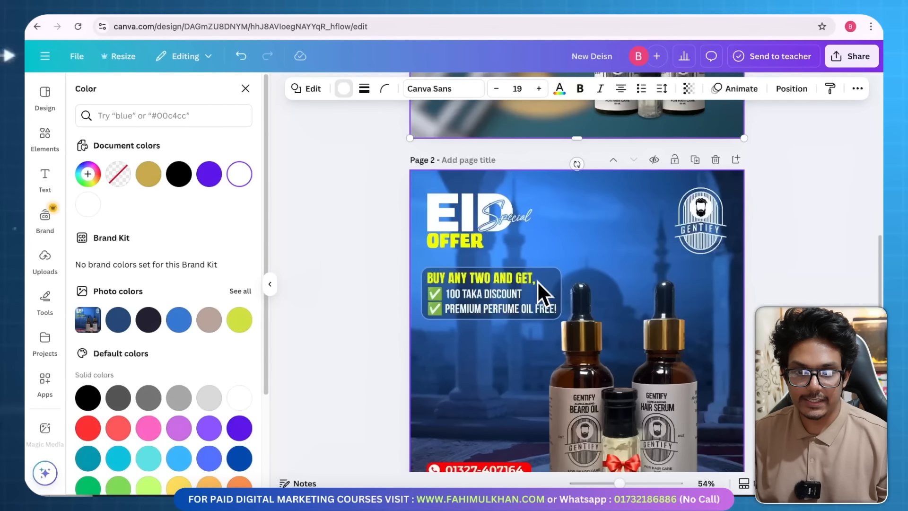
scroll(537, 281, up, 7)
click(470, 210)
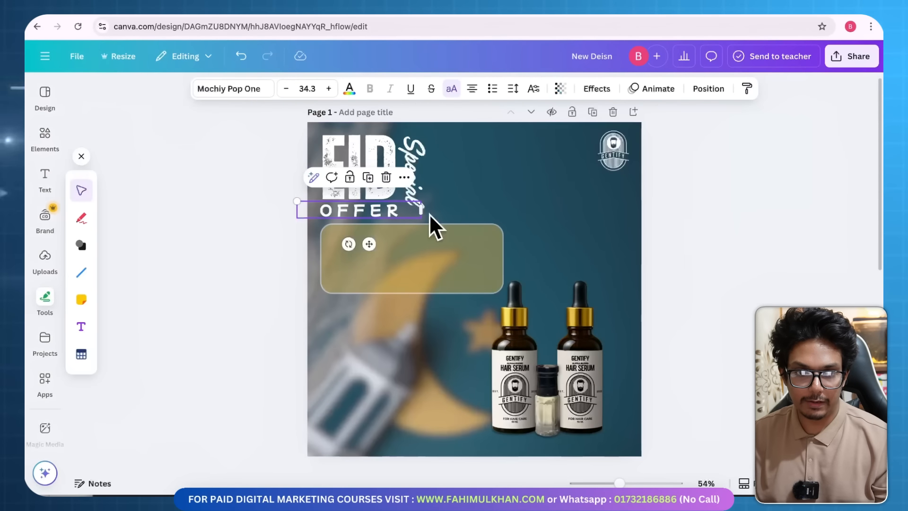
click(711, 221)
click(361, 206)
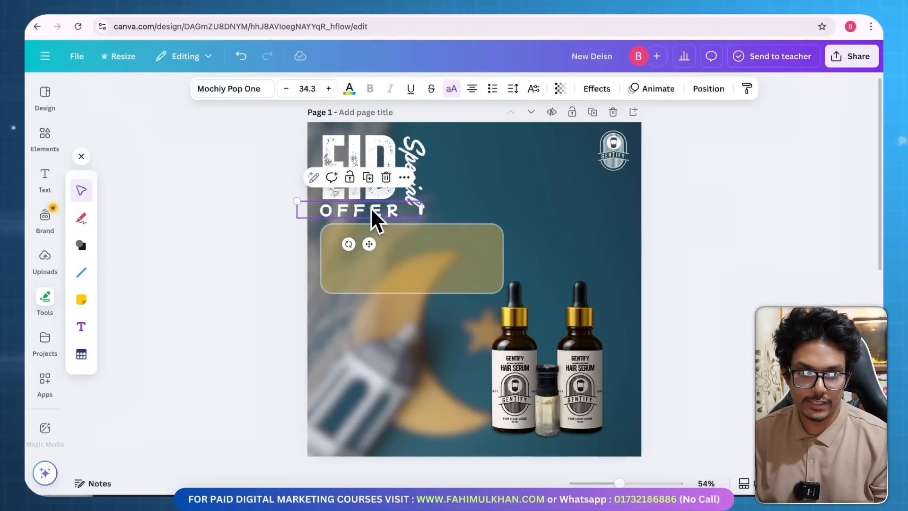
key(super+d)
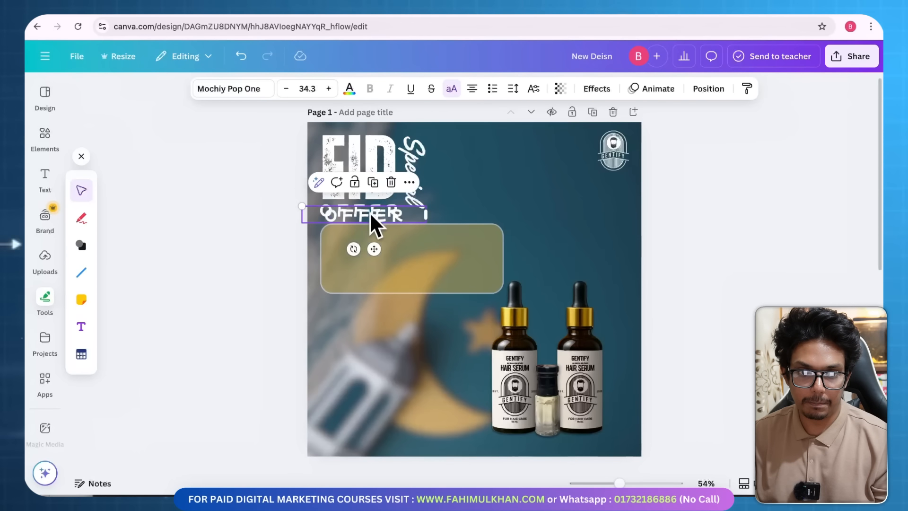
drag(371, 211, 422, 233)
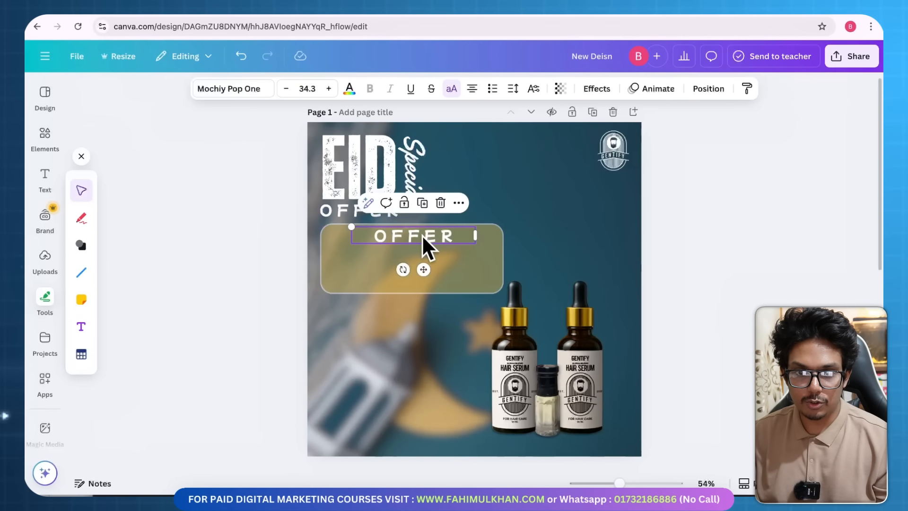
Replace the wording of the copied OFFER text in the gold box with BUY 2 GET 1 FREE.
double_click(422, 235)
text(B)
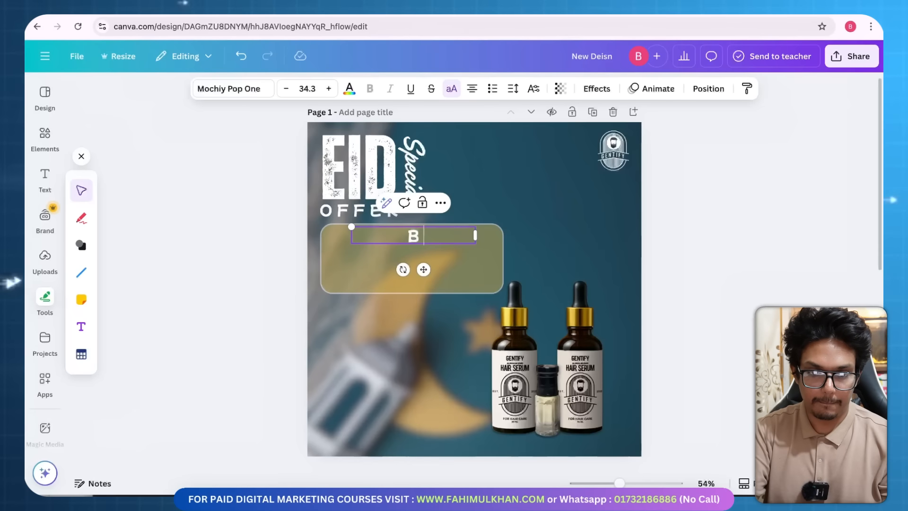
text(UY 2 G)
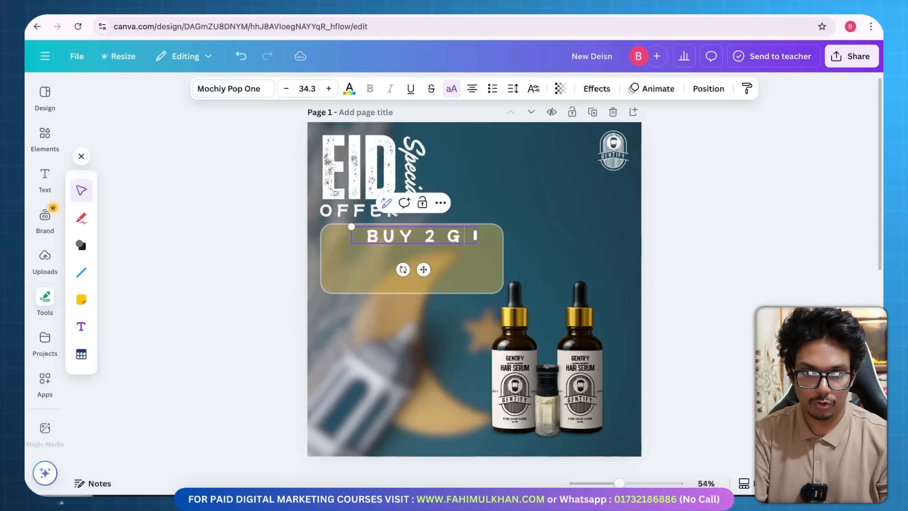
text(ET 1 FREE)
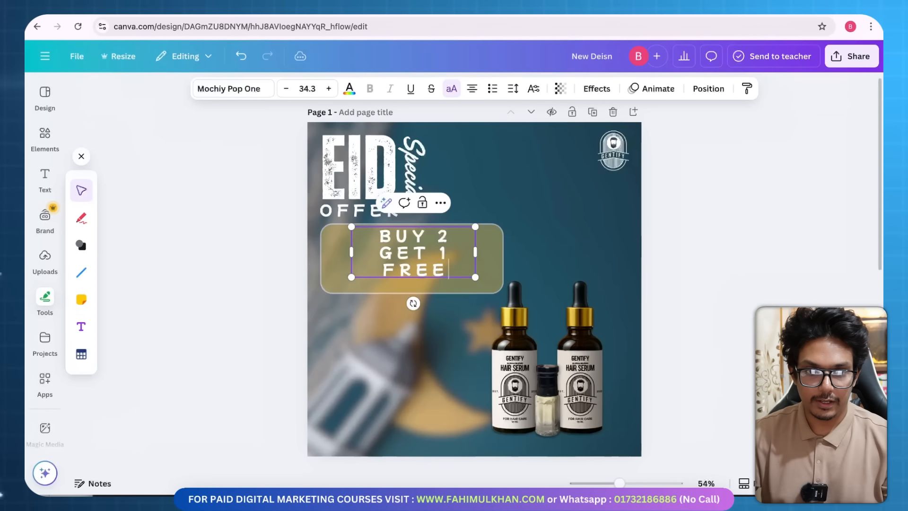
Try the Handelson Five font on the BUY 2 GET 1 FREE text.
key(ctrl+a)
click(235, 87)
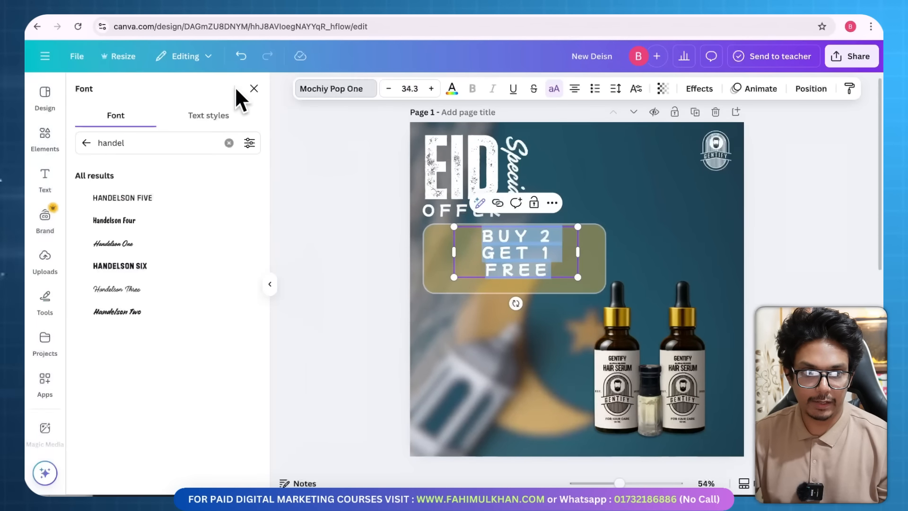
click(166, 198)
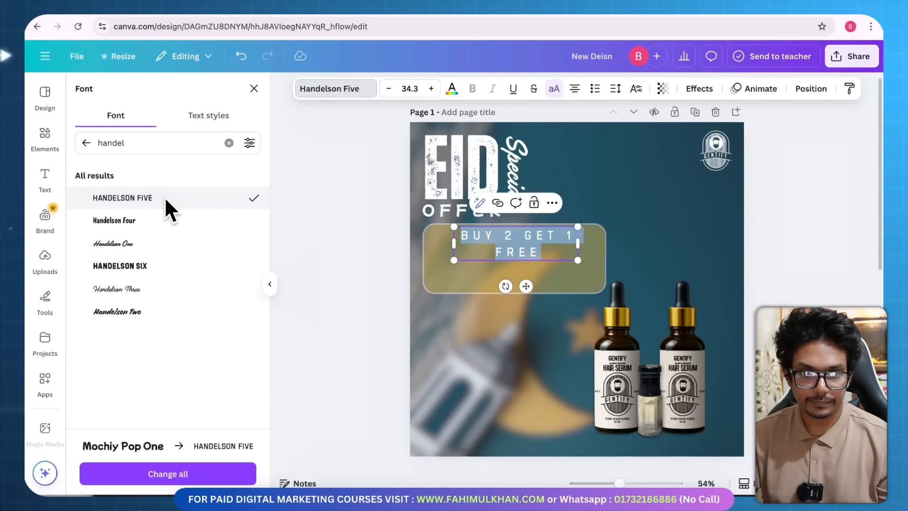
Set the font of the BUY 2 GET 1 FREE text to Poppins.
double_click(147, 141)
click(84, 146)
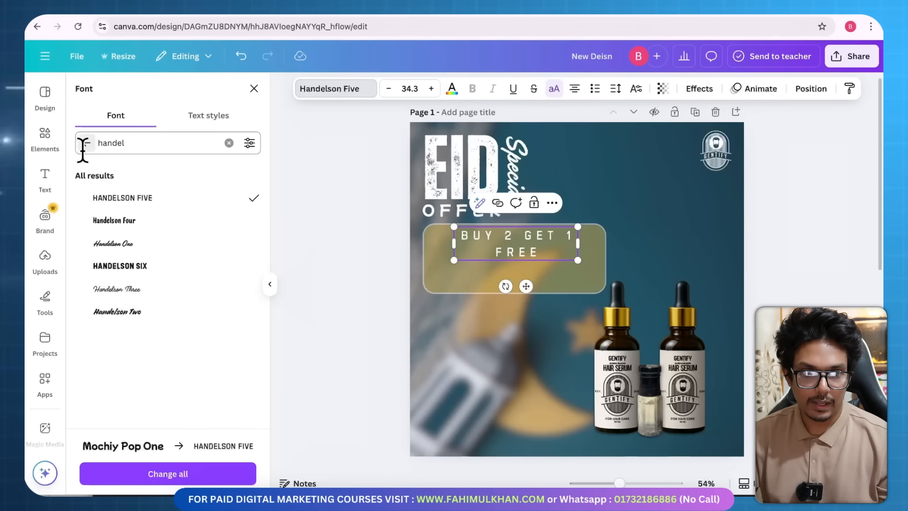
scroll(194, 284, down, 3)
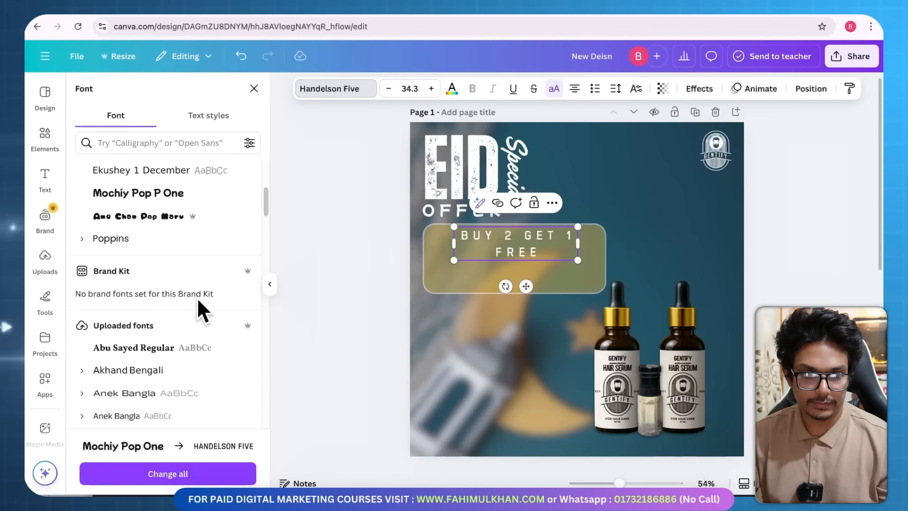
scroll(197, 303, down, 3)
scroll(197, 308, up, 10)
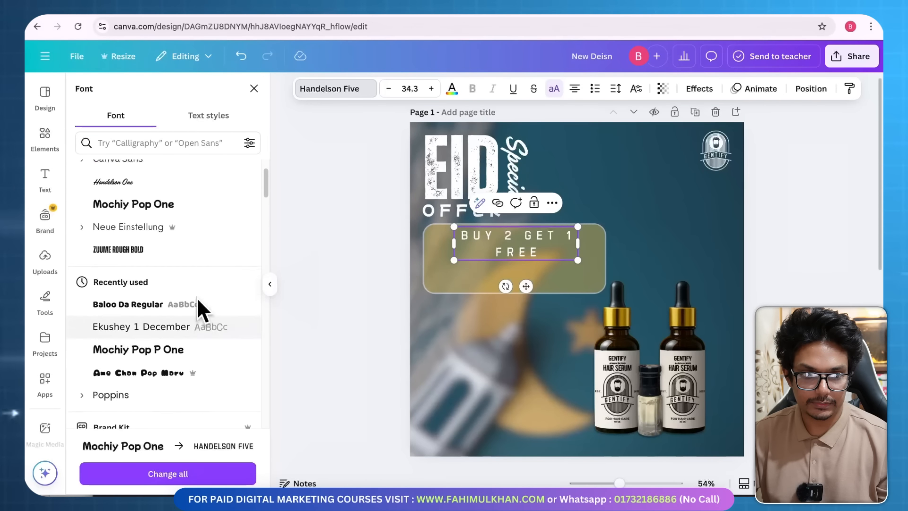
click(162, 145)
text(POP)
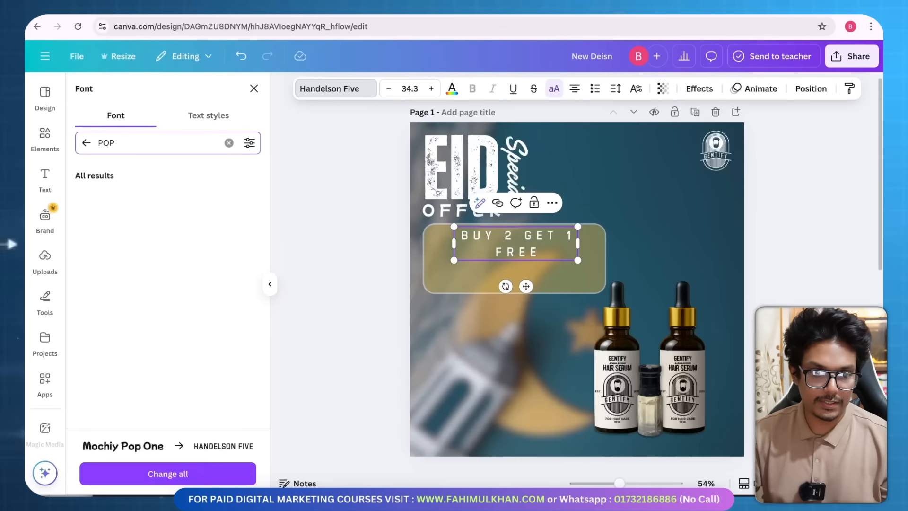
click(152, 198)
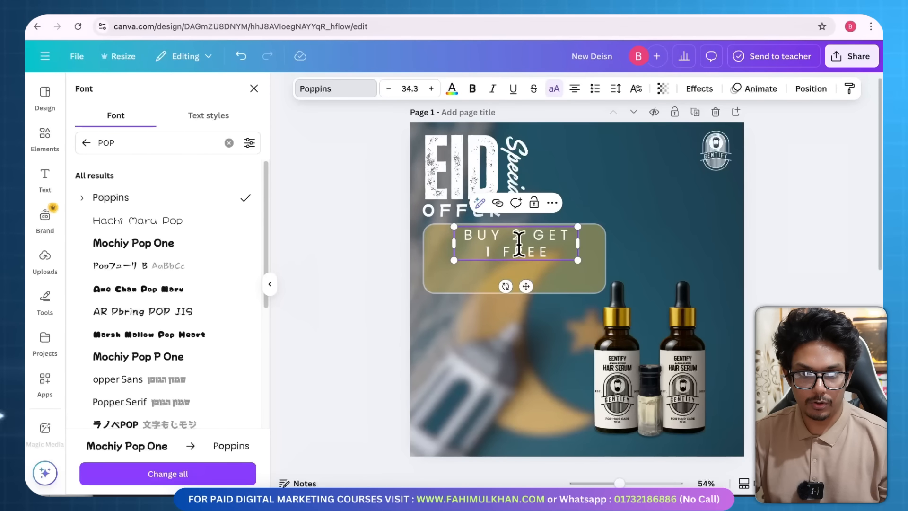
Widen the BUY 2 GET 1 FREE text box to fit one line and centre it across the gold box.
drag(445, 241, 359, 242)
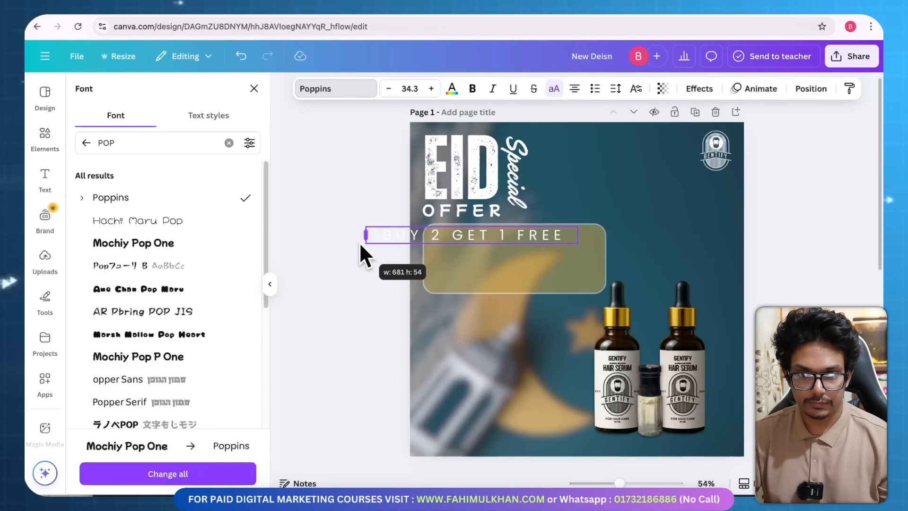
click(559, 222)
drag(527, 232, 571, 234)
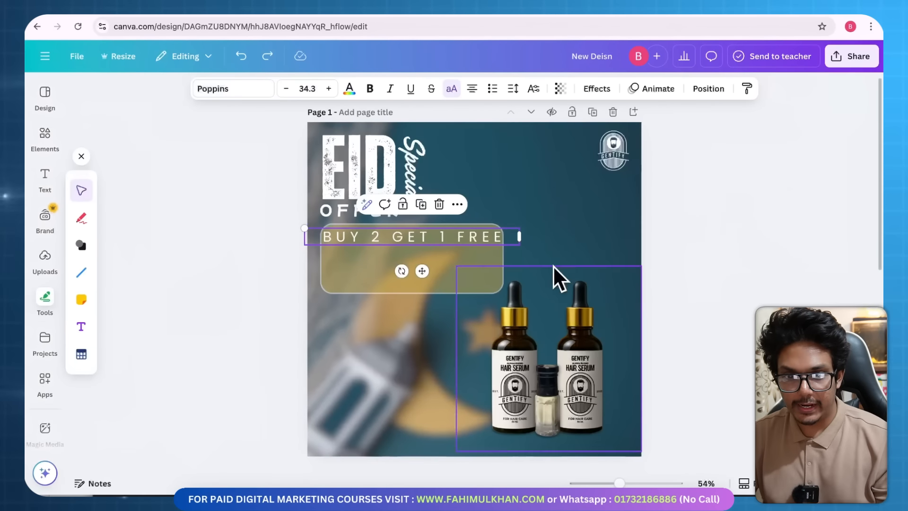
click(678, 222)
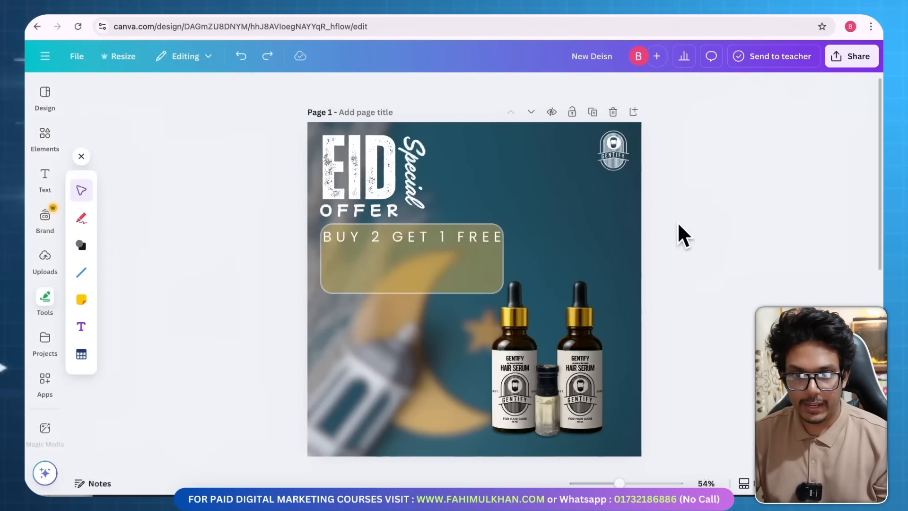
click(460, 237)
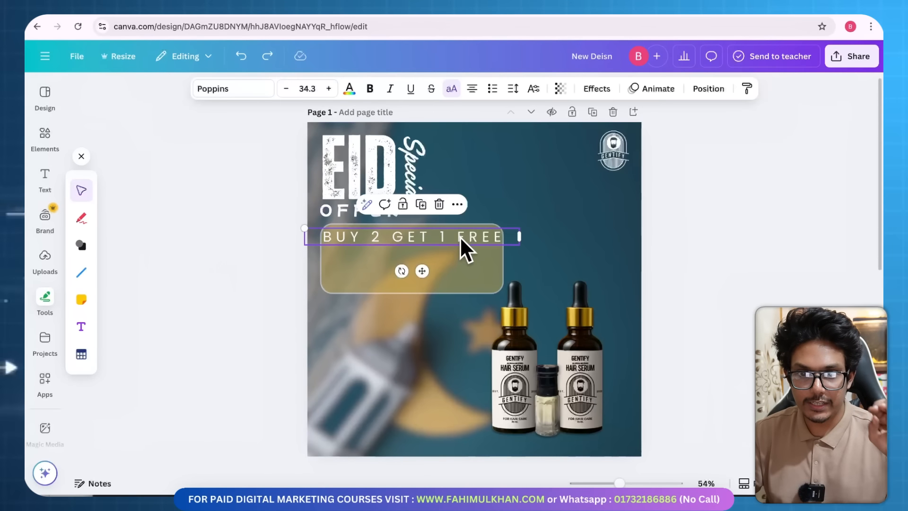
click(531, 87)
click(531, 87)
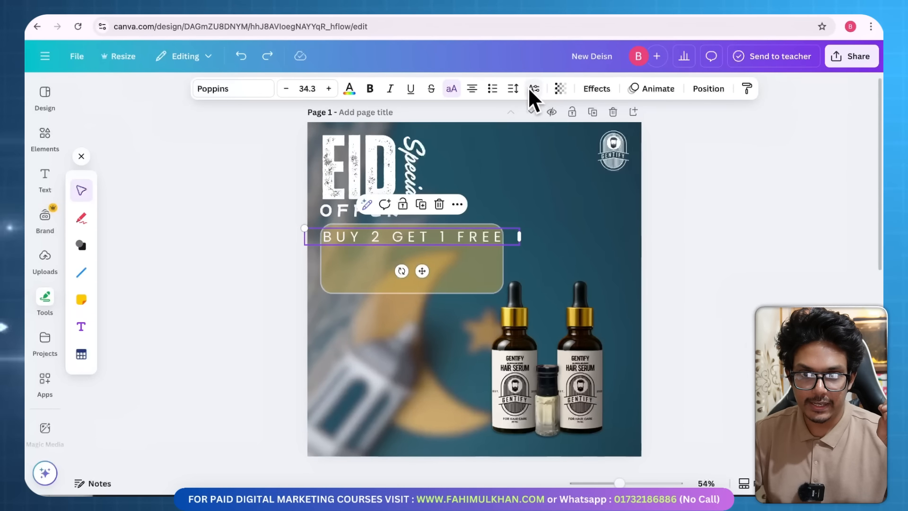
click(451, 87)
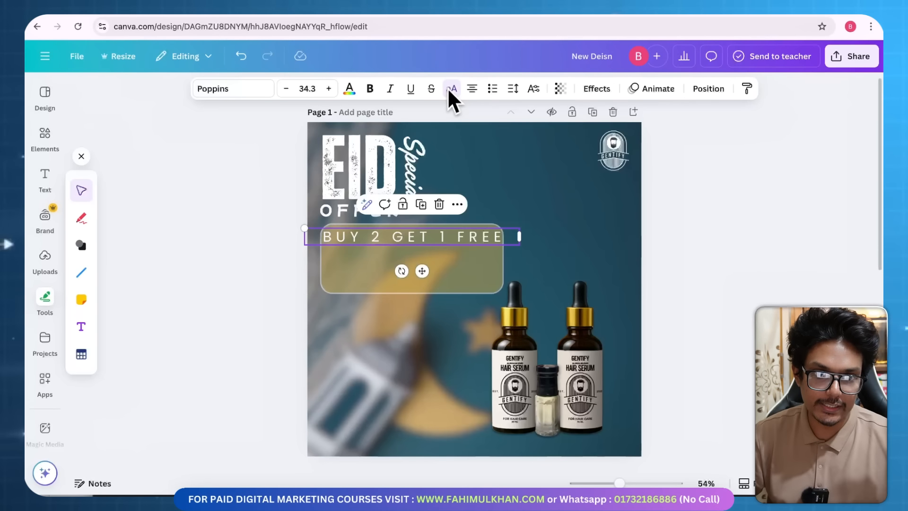
click(450, 88)
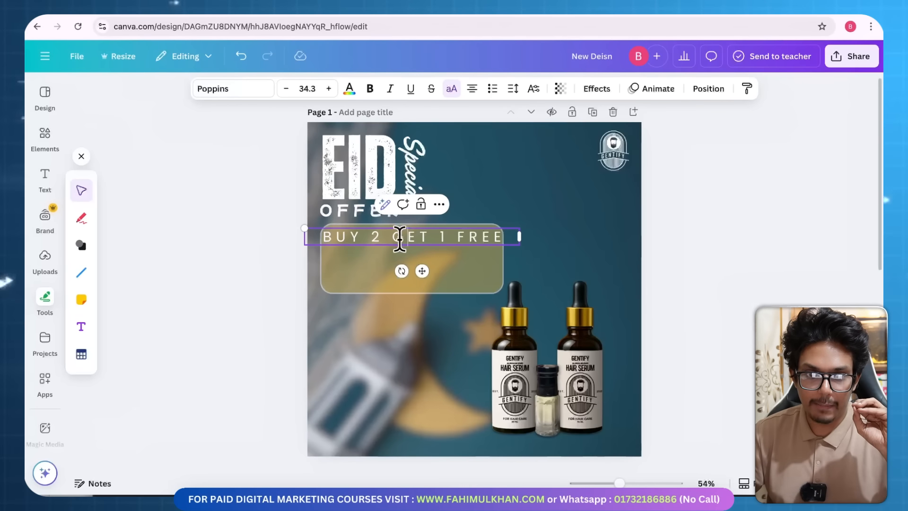
drag(394, 236, 376, 242)
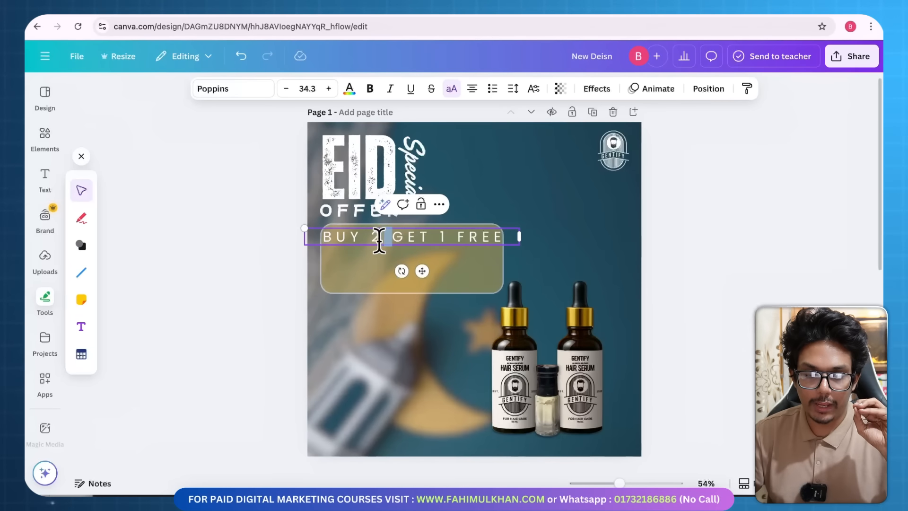
click(258, 279)
Set the letter spacing of the BUY 2 GET 1 FREE text to 0.
click(415, 237)
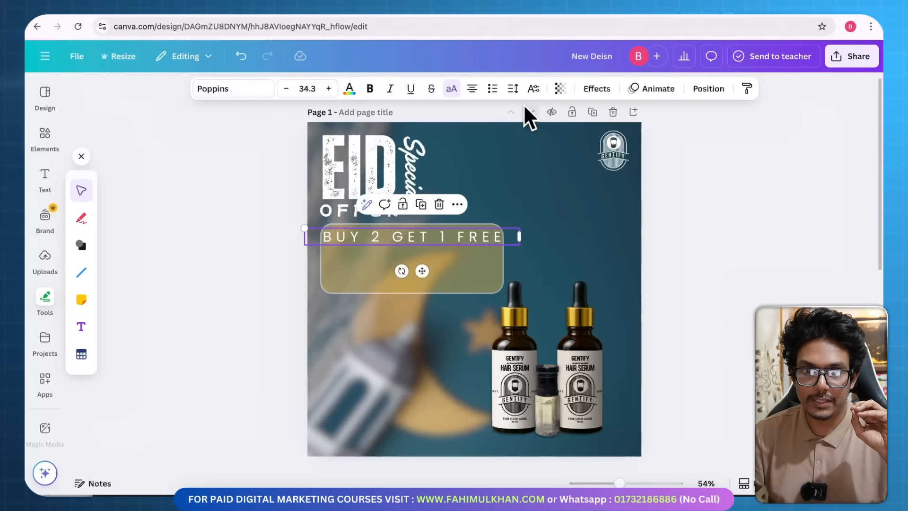
click(514, 88)
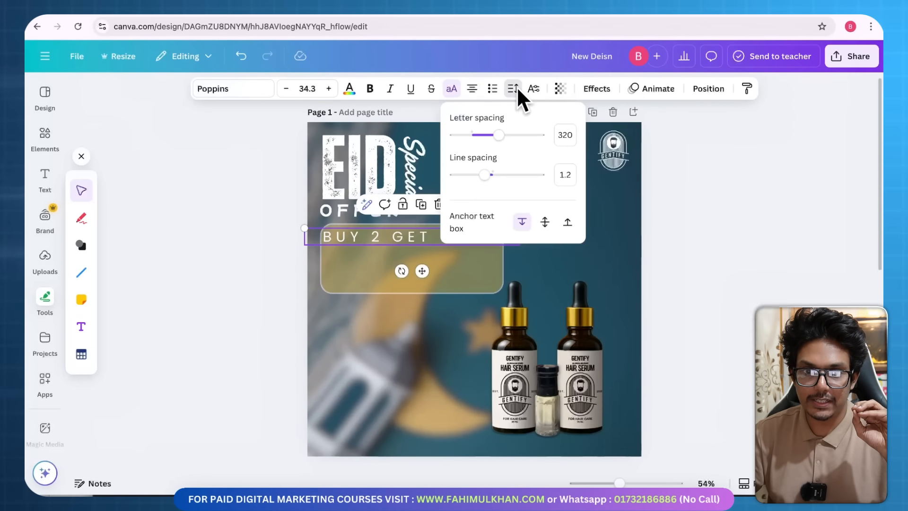
drag(499, 135, 471, 135)
click(569, 136)
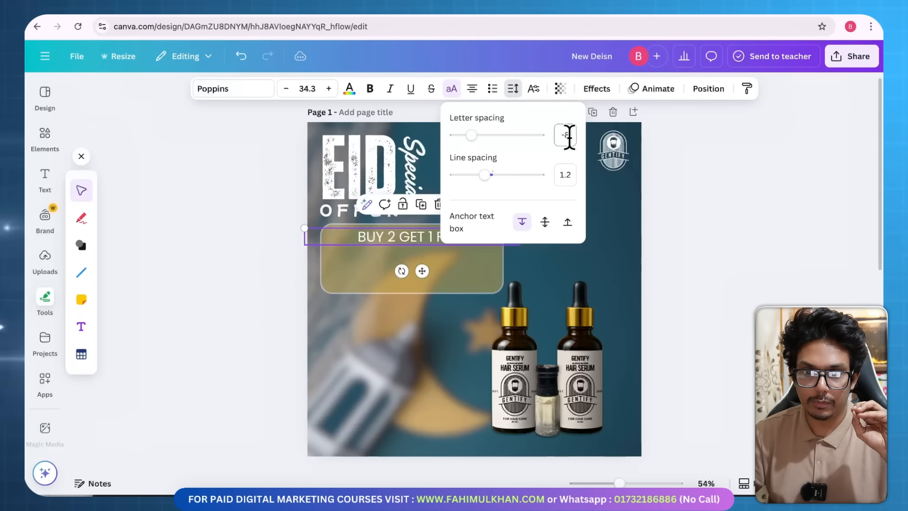
text(0)
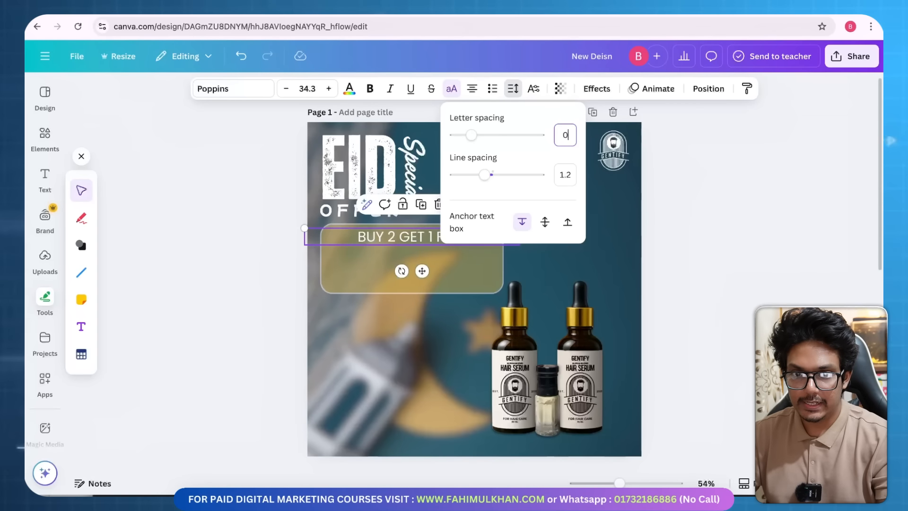
click(702, 207)
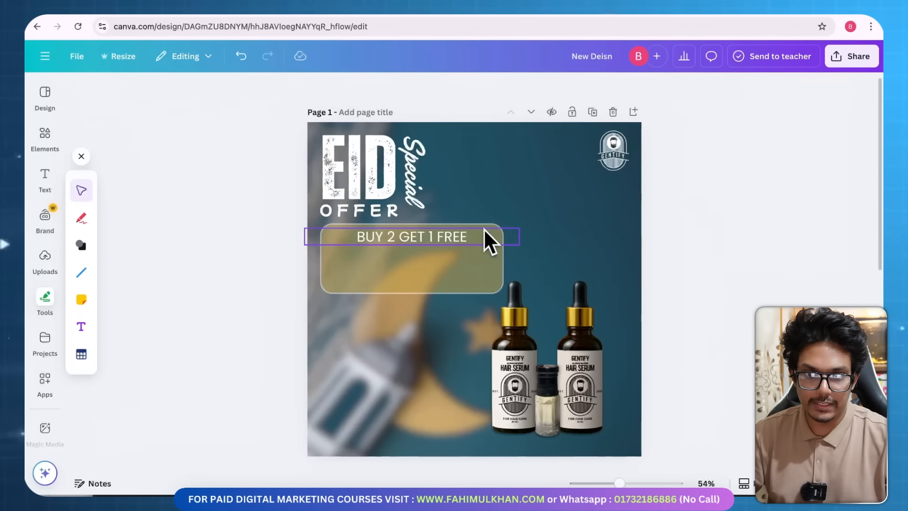
Move the BUY 2 GET 1 FREE text toward the gold box's left side, following the offer layout of the blue design on page 2.
scroll(532, 262, down, 5)
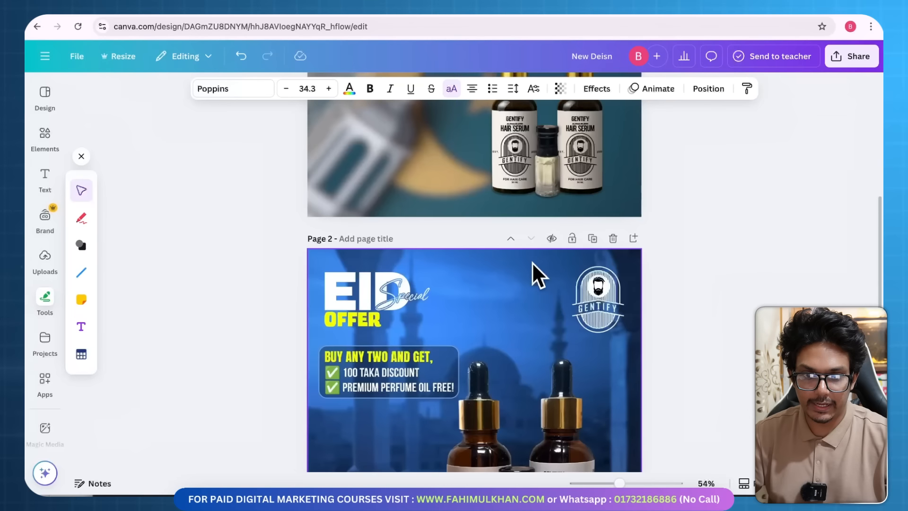
scroll(533, 262, up, 5)
drag(401, 225, 371, 224)
scroll(476, 272, down, 3)
scroll(477, 272, down, 2)
scroll(476, 272, up, 5)
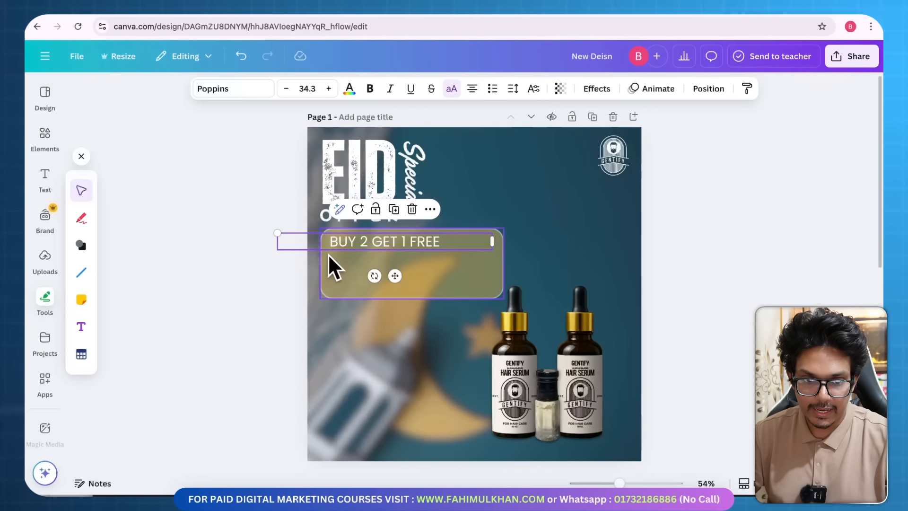
Shift the gold box slightly left and line up the BUY 2 GET 1 FREE text with the left edge of the headline.
click(357, 269)
drag(357, 269, 337, 239)
click(481, 243)
click(775, 199)
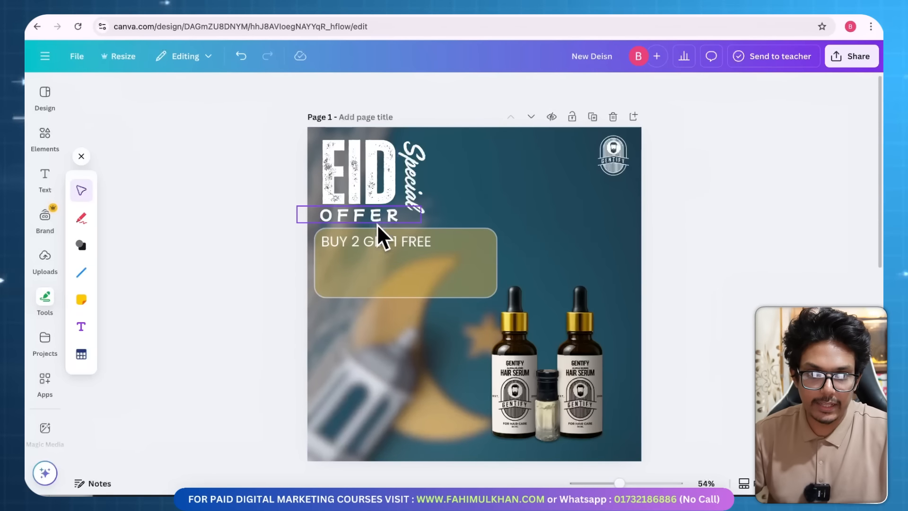
Align the BUY 2 GET 1 FREE text with OFFER's left edge using a temporary vertical guide line, and delete the line.
click(378, 240)
drag(379, 240, 397, 241)
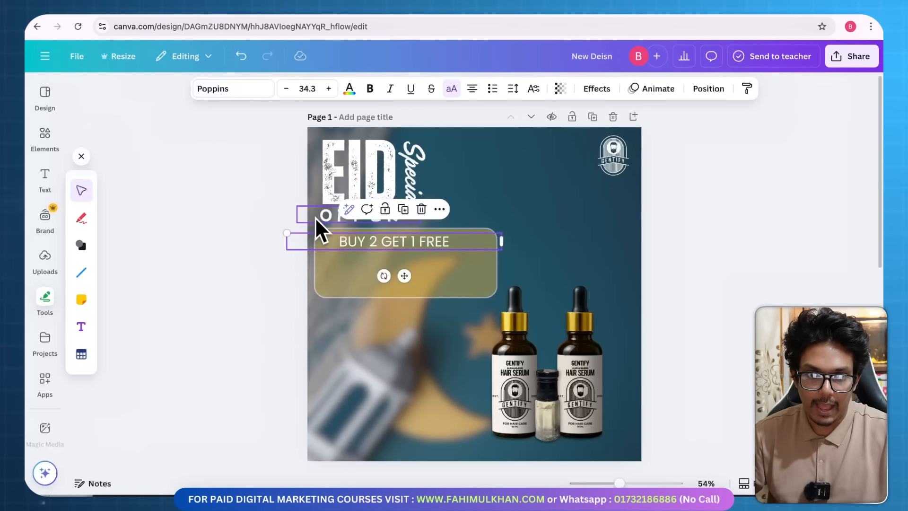
mouse_move(74, 277)
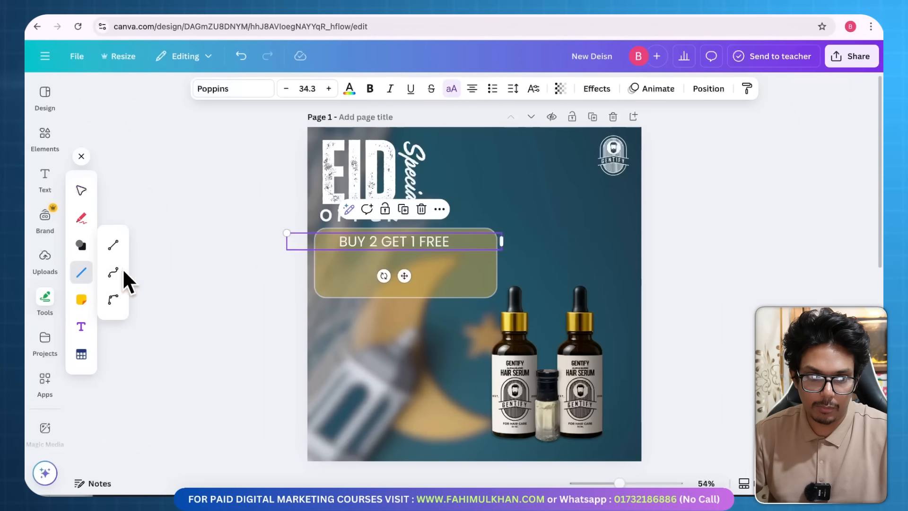
click(115, 242)
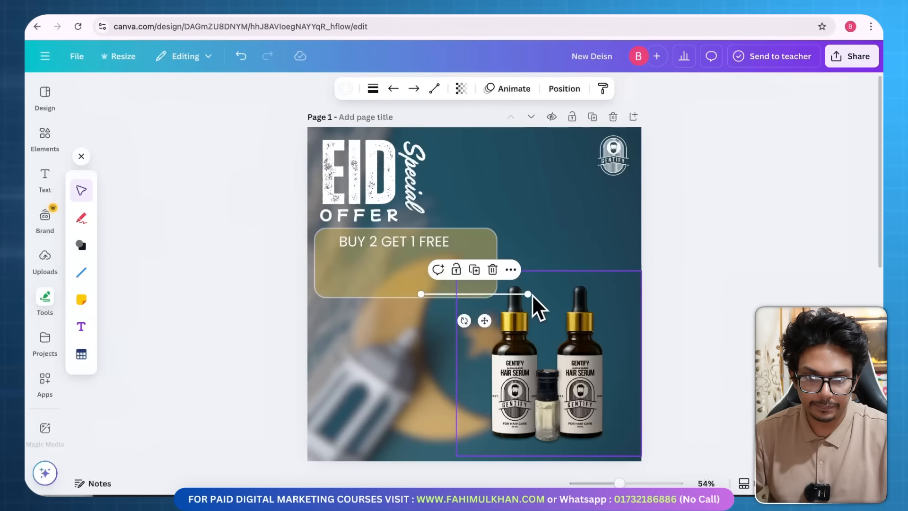
drag(529, 295, 354, 241)
click(621, 308)
key(super+z)
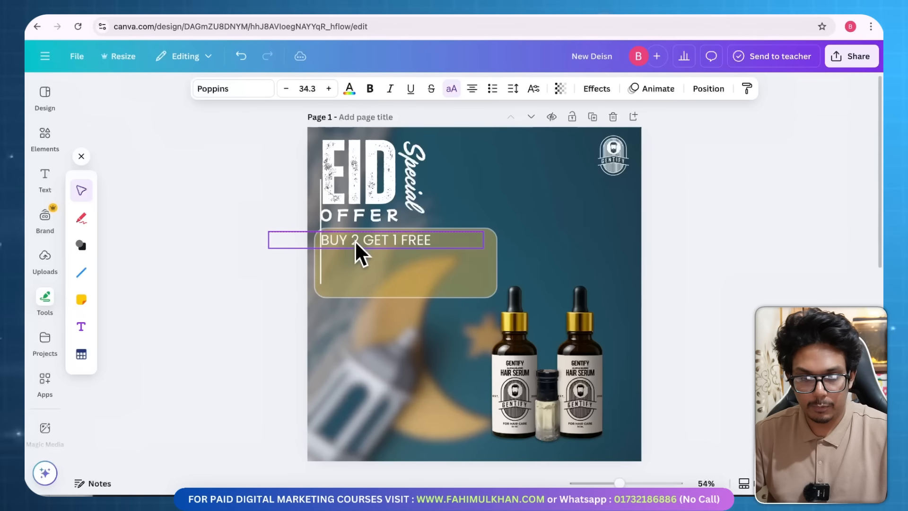
click(319, 227)
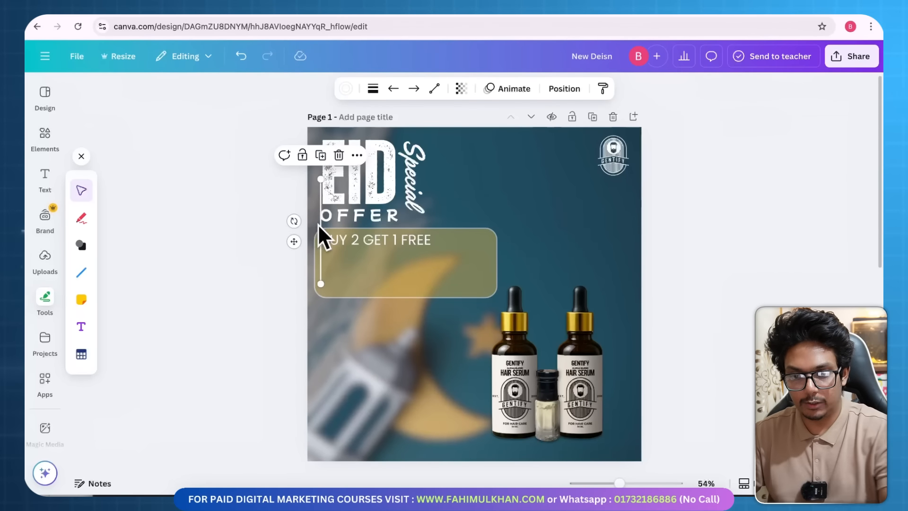
key(Delete)
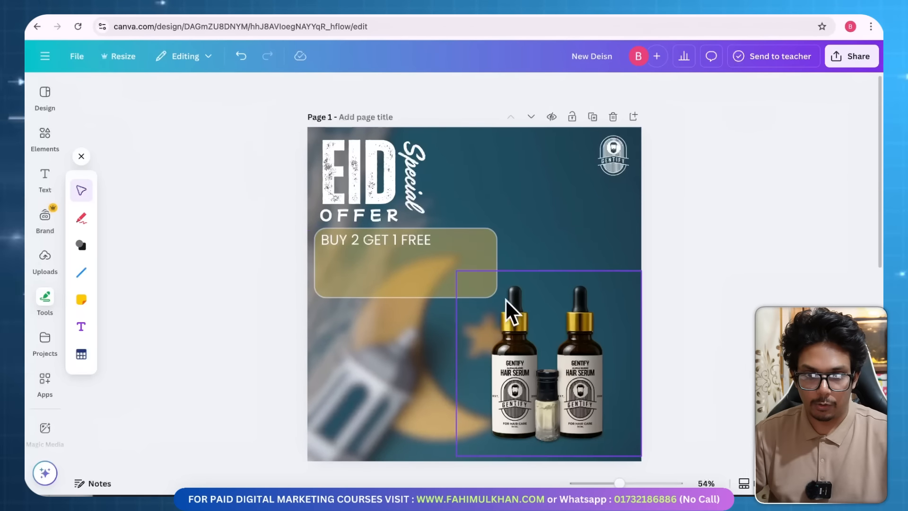
Duplicate the BUY 2 GET 1 FREE text and place the copy just below the original inside the gold box.
scroll(399, 246, down, 2)
scroll(399, 246, down, 4)
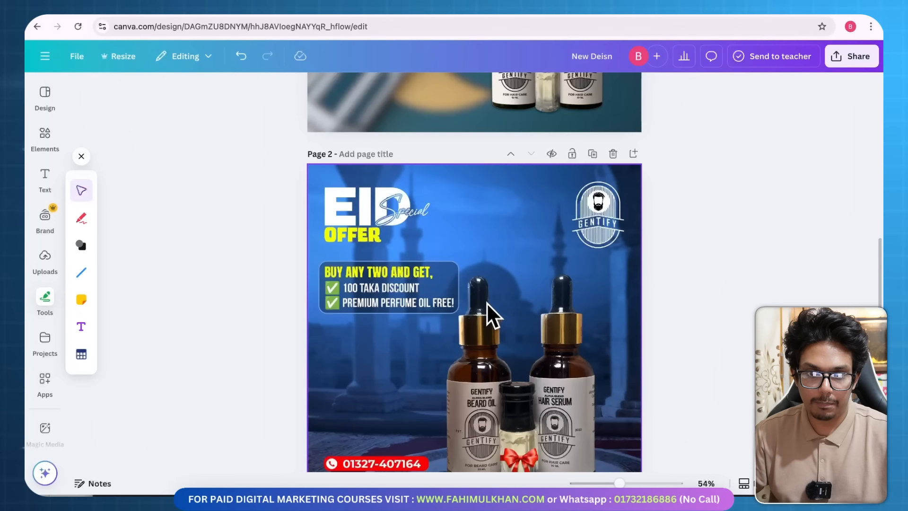
scroll(487, 303, up, 5)
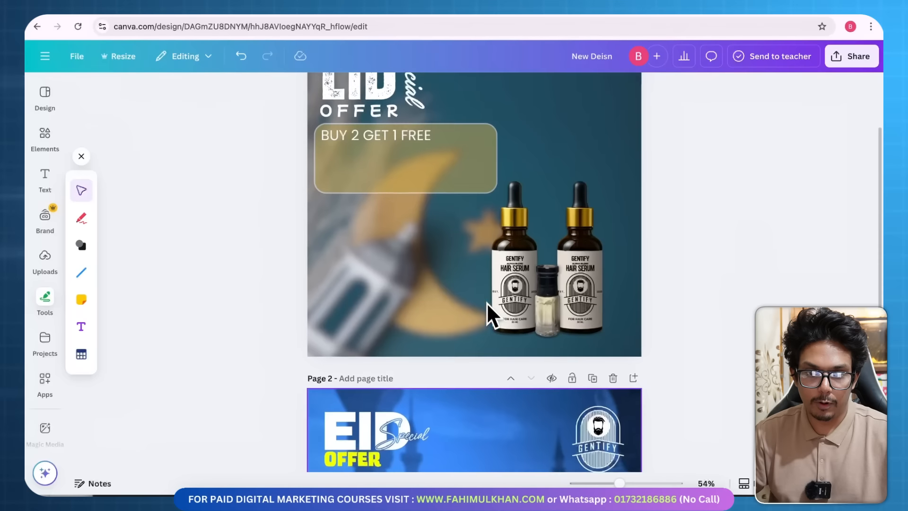
click(382, 161)
key(ctrl+d)
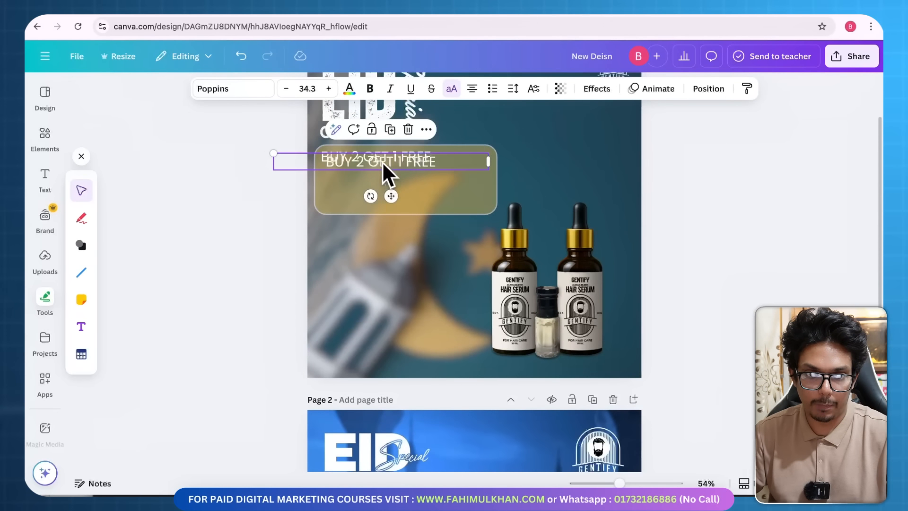
drag(383, 161, 401, 175)
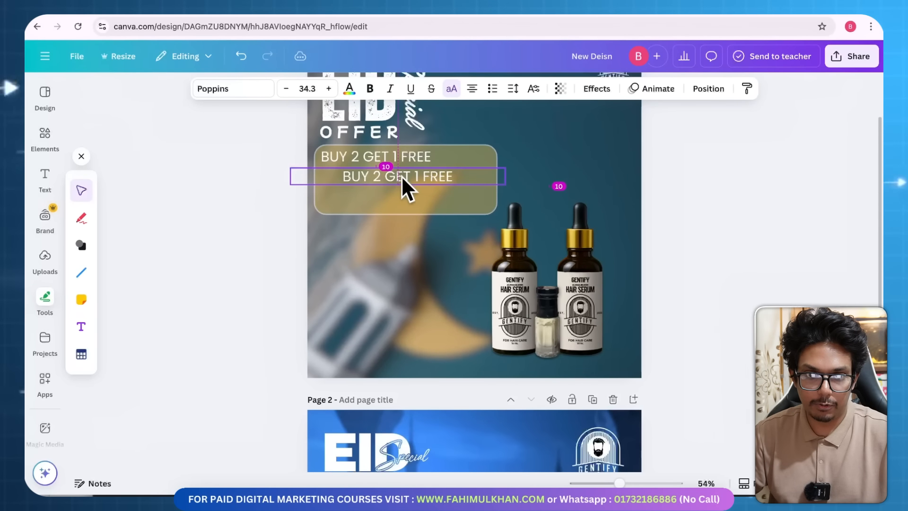
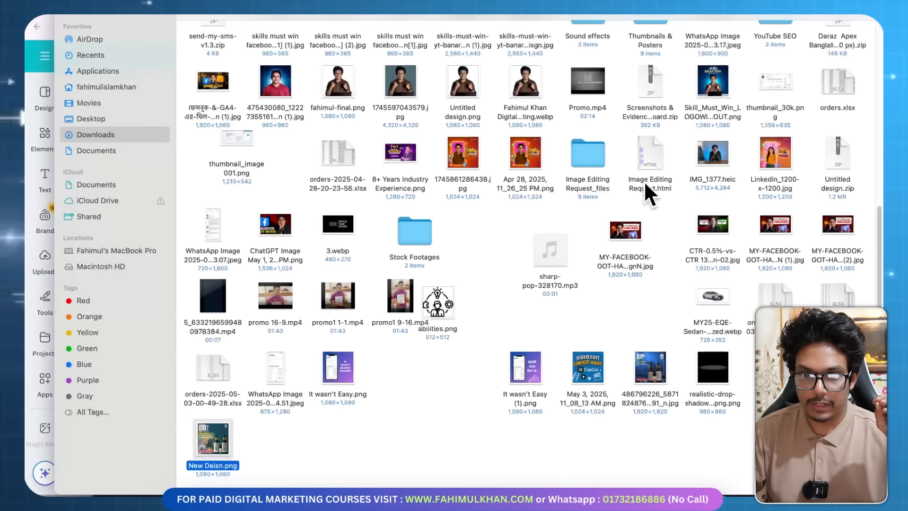
Open the exported New Deisn.png from the Downloads folder to view the finished post.
double_click(205, 437)
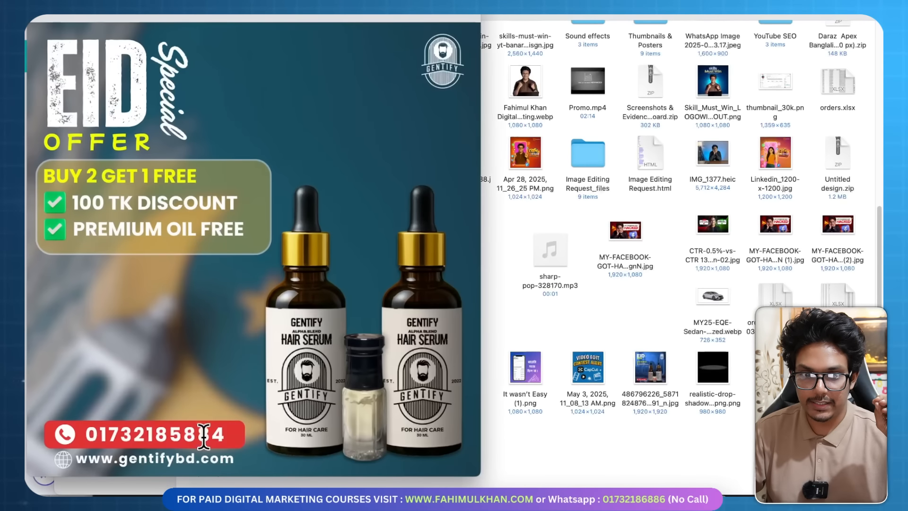
drag(216, 18, 416, 19)
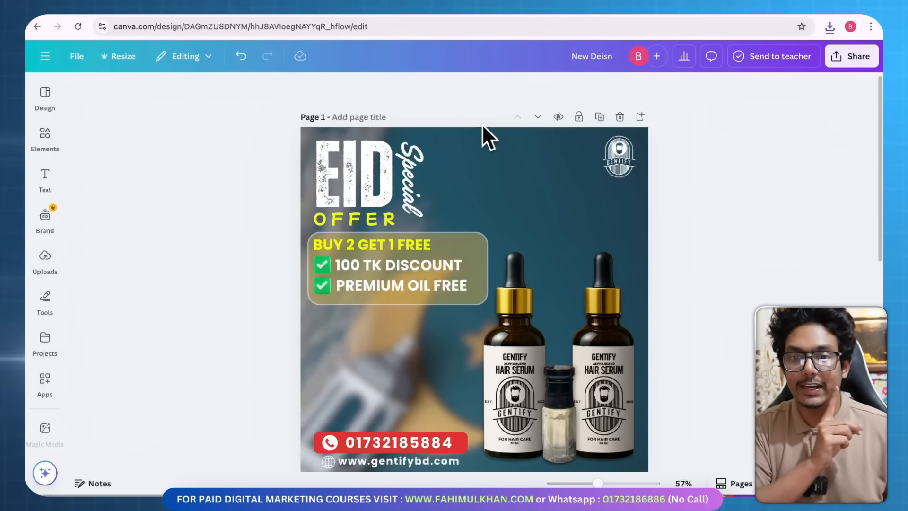
Try the Party, Corporate and Chill page animations on the Eid offer design in Canva and apply Fun.
click(460, 137)
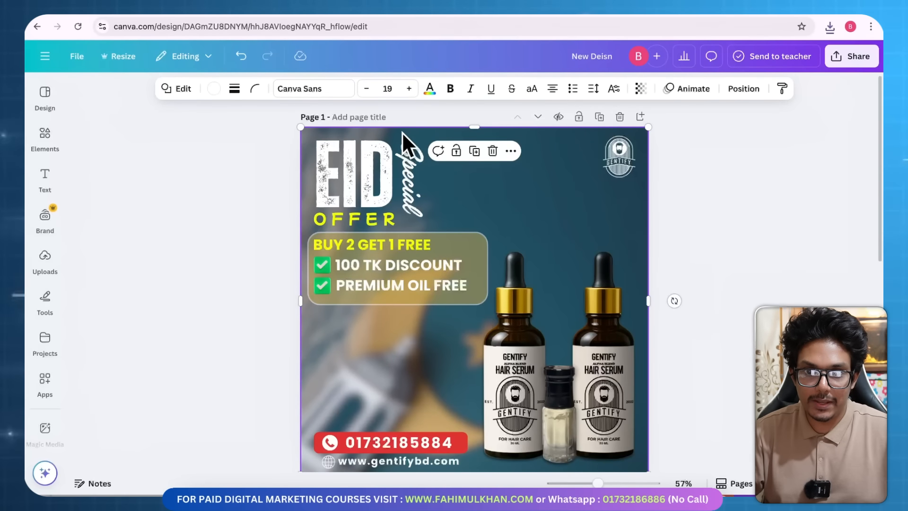
click(689, 90)
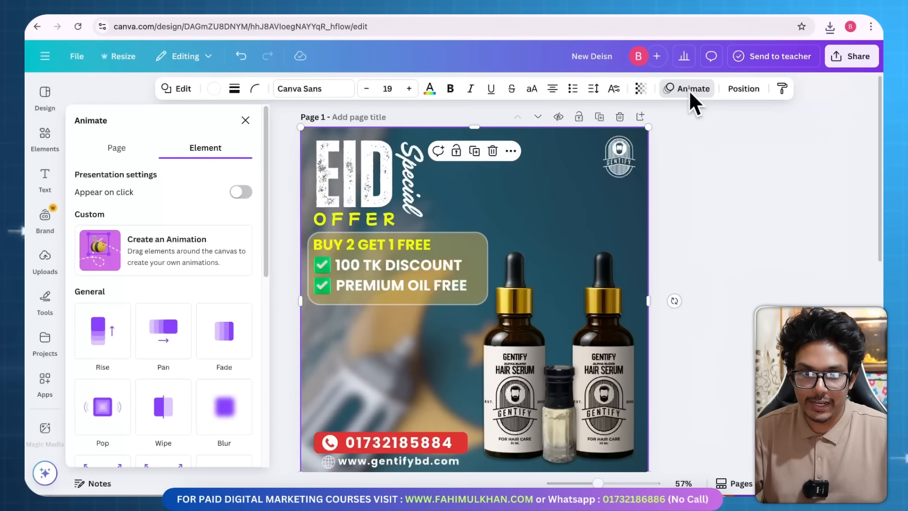
click(122, 147)
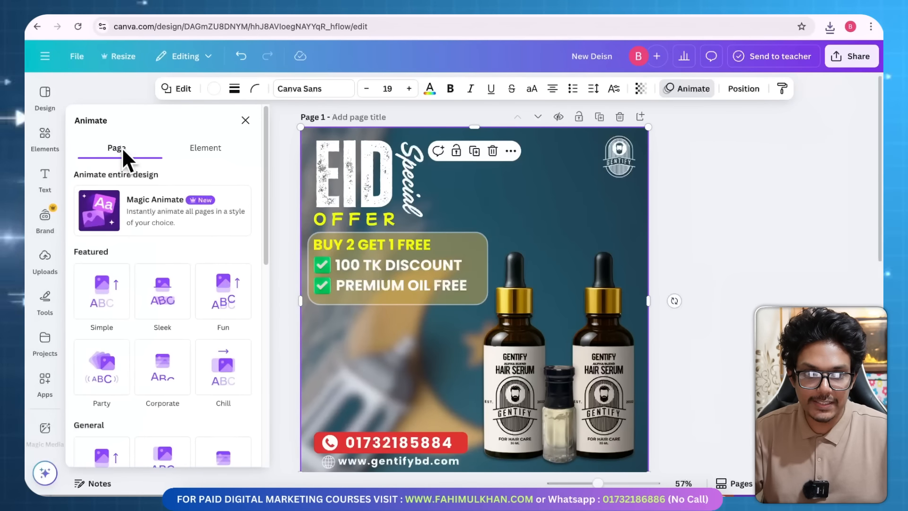
click(101, 367)
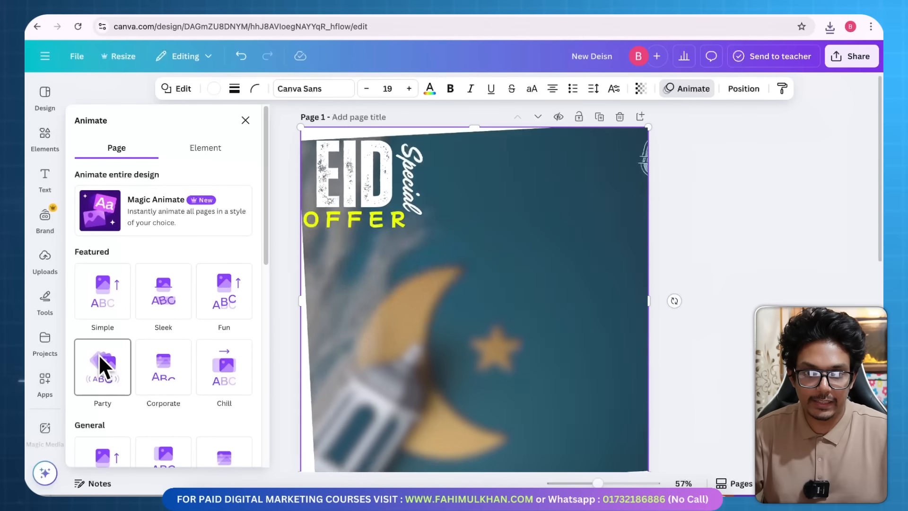
click(170, 374)
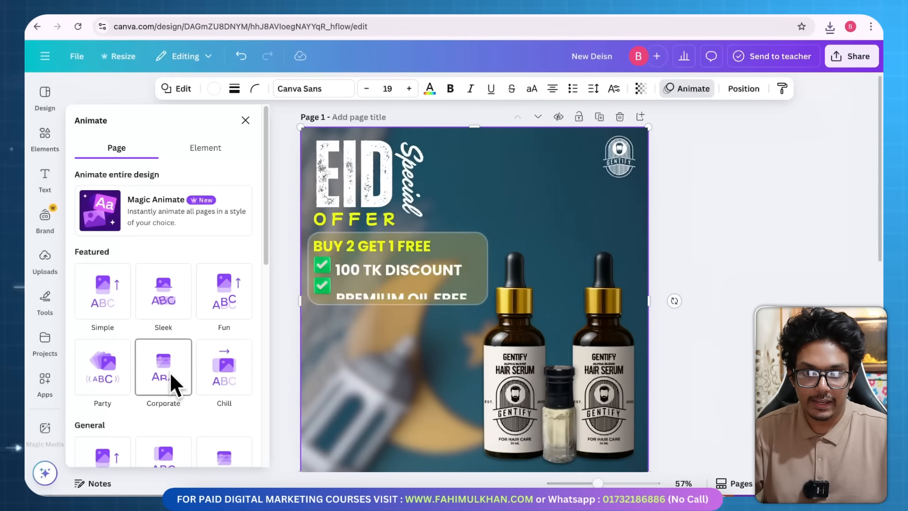
click(229, 370)
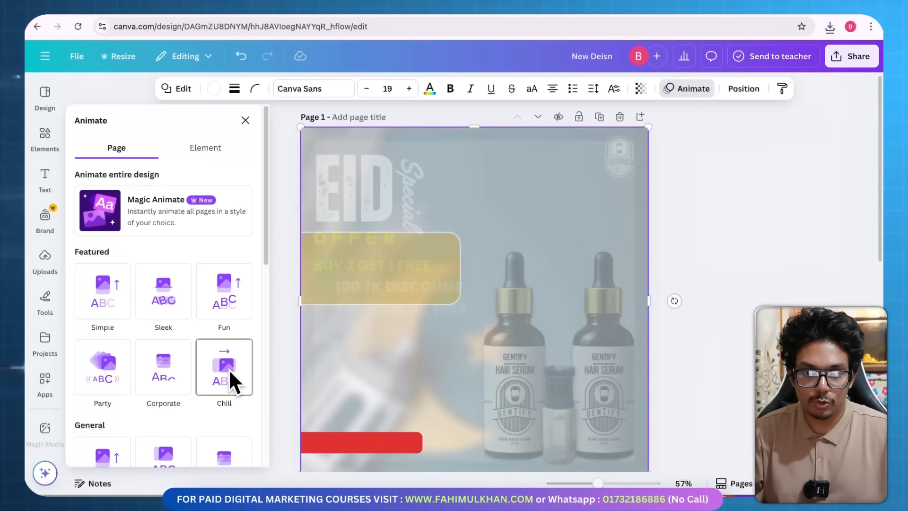
click(217, 289)
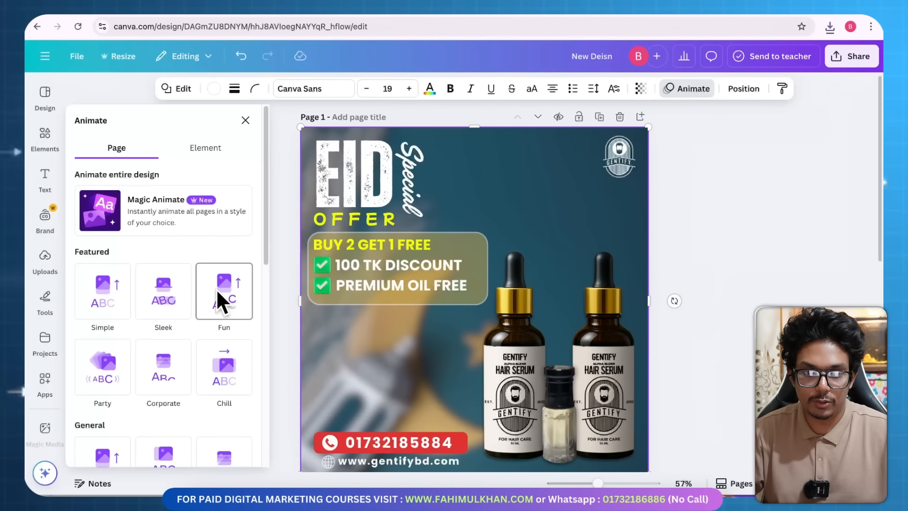
click(467, 324)
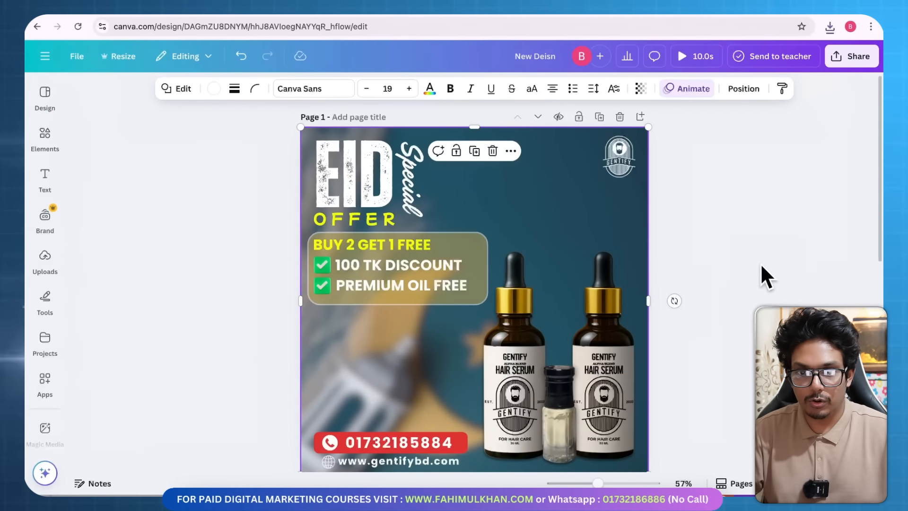
Play the animated design in full-screen preview and delete the blue design on page 2.
click(677, 57)
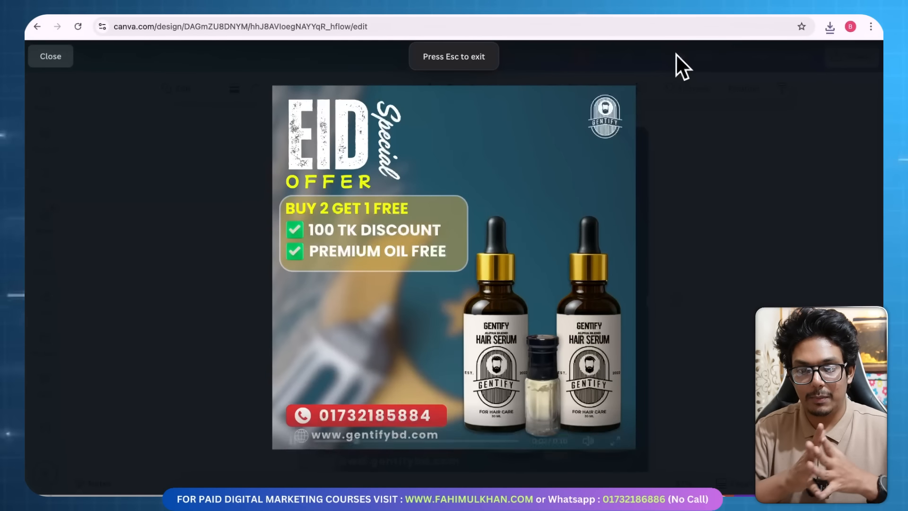
key(Escape)
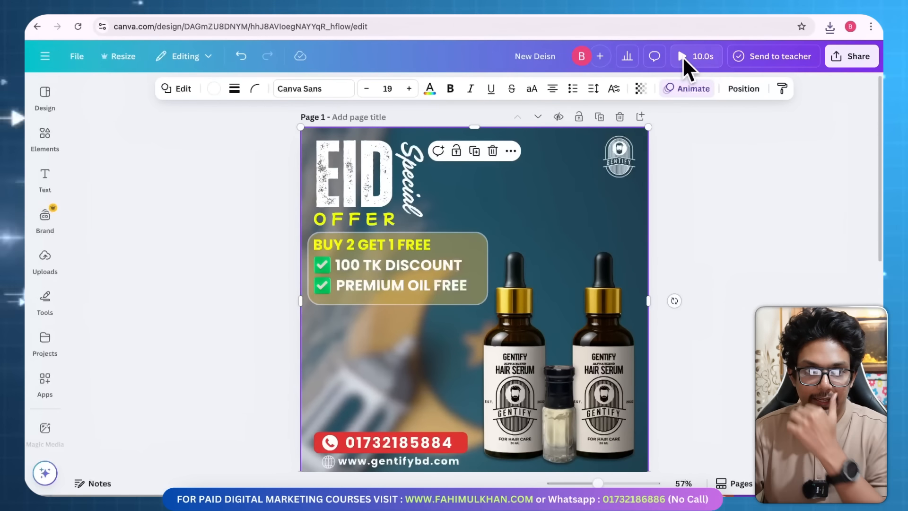
scroll(537, 258, down, 2)
scroll(493, 314, up, 2)
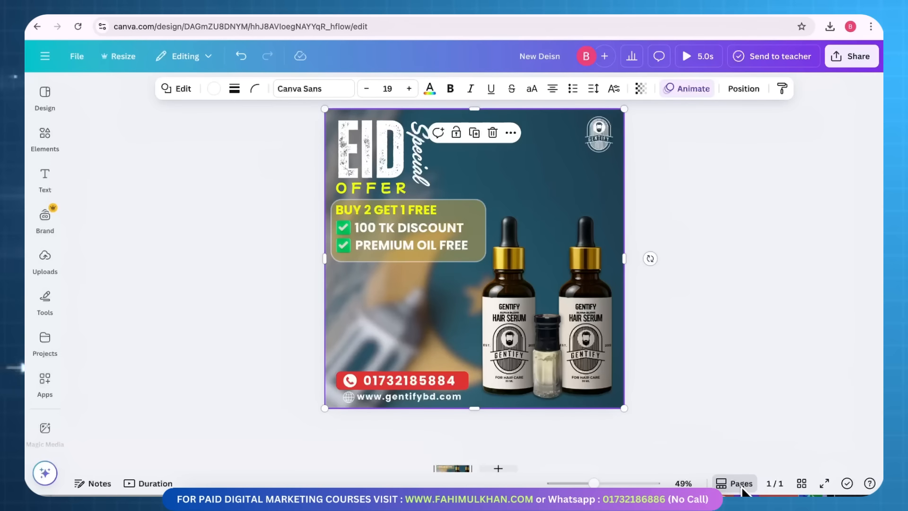
Show the page thumbnails and set the duration of the Eid offer page to 7.5 seconds.
click(740, 484)
click(710, 332)
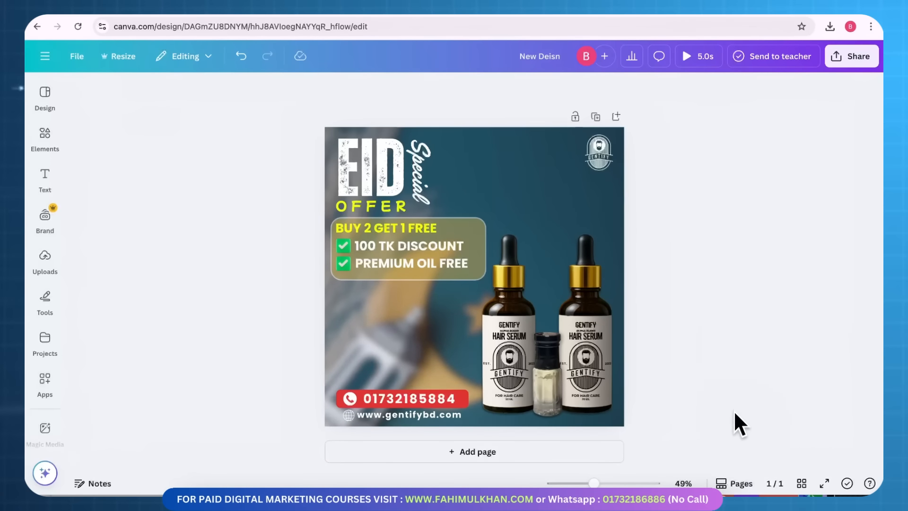
click(741, 484)
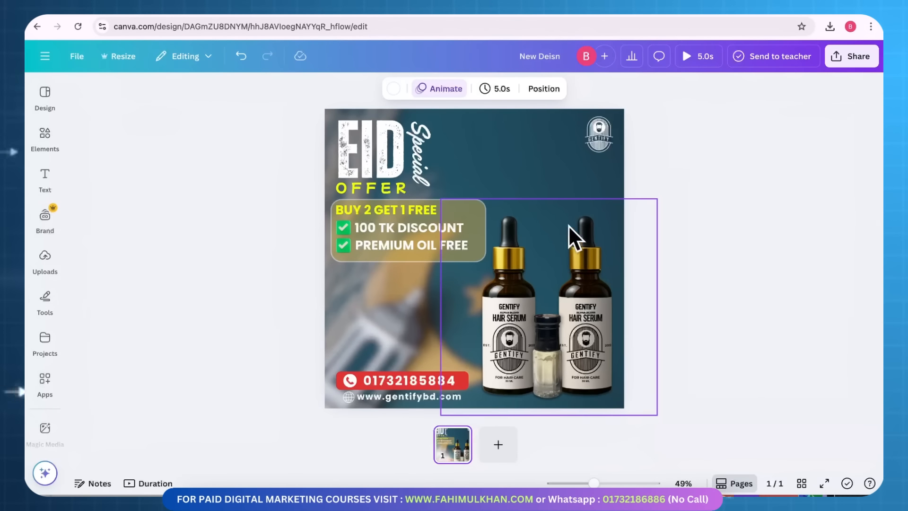
click(502, 89)
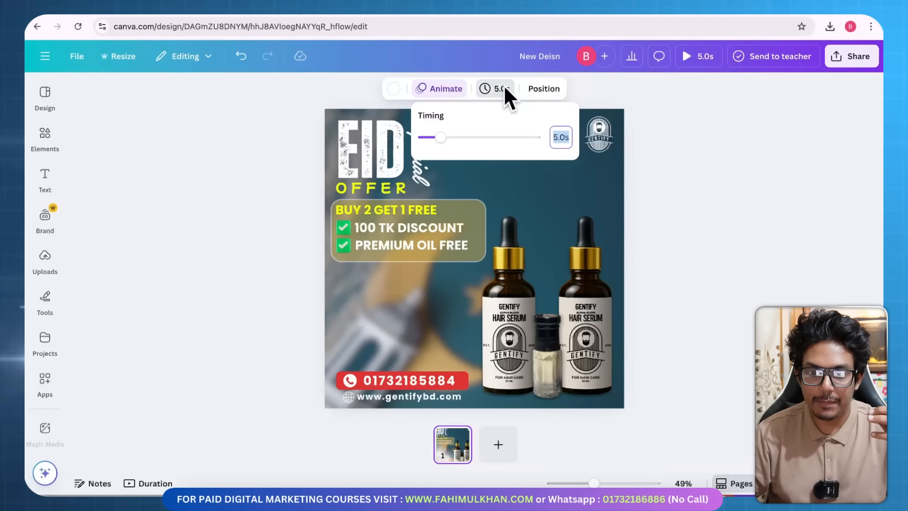
mouse_move(435, 138)
mouse_down()
mouse_move(464, 136)
mouse_move(441, 136)
mouse_move(450, 137)
mouse_up()
click(699, 169)
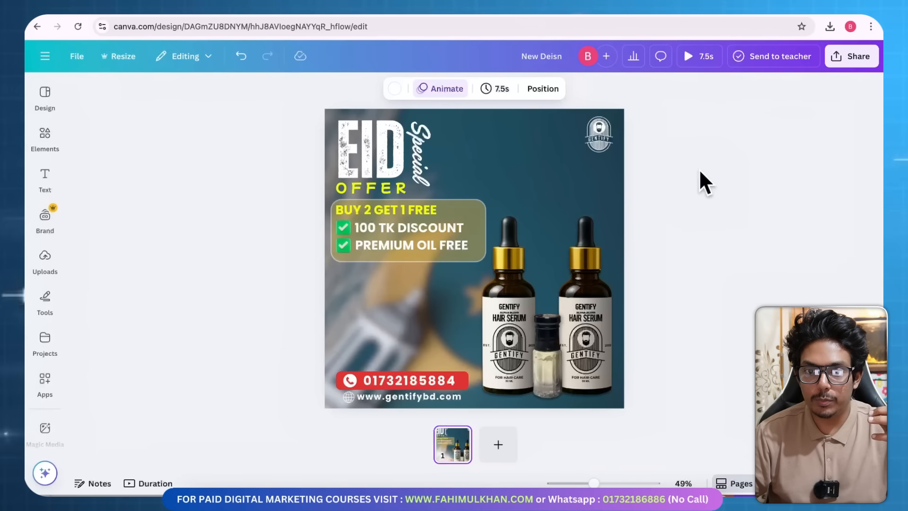
Add a blank second page after the Eid offer page.
click(528, 132)
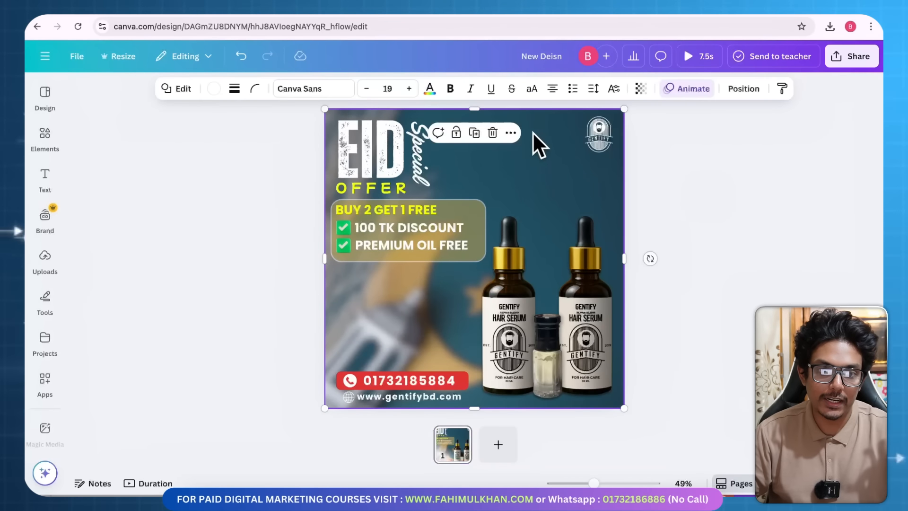
click(701, 225)
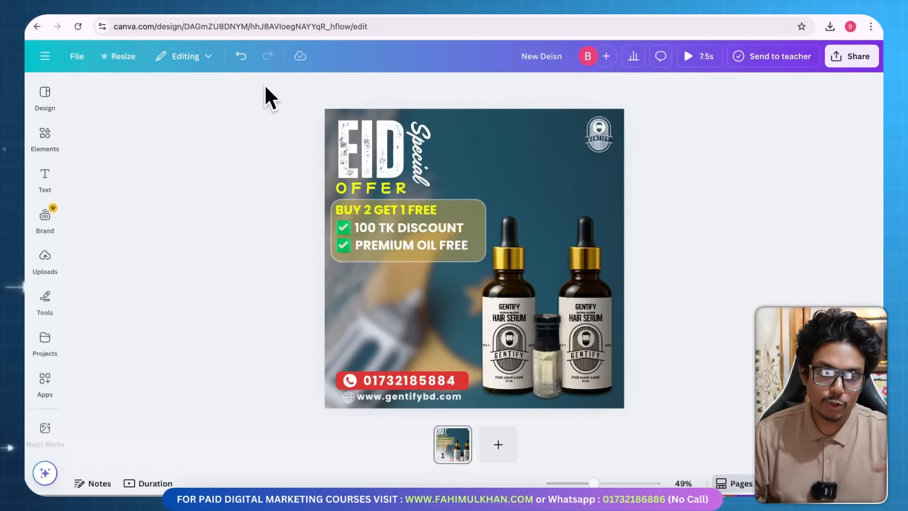
drag(264, 84, 412, 296)
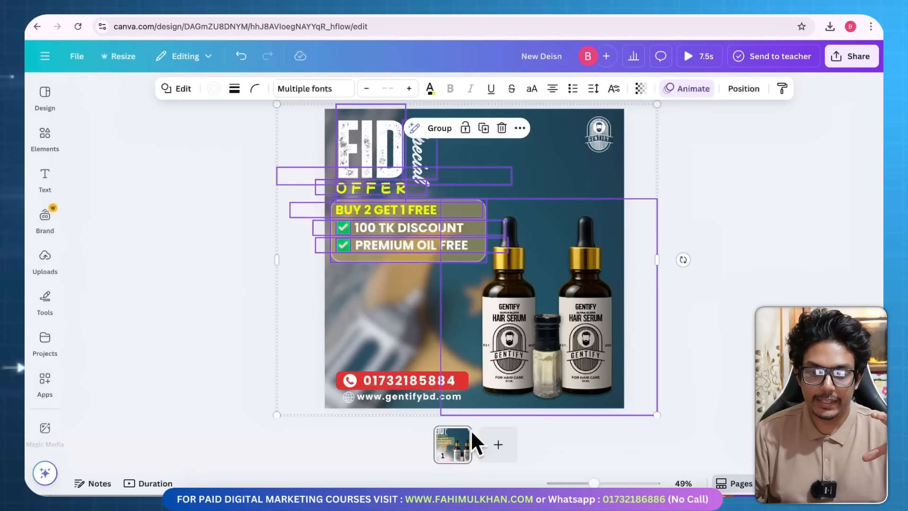
click(492, 440)
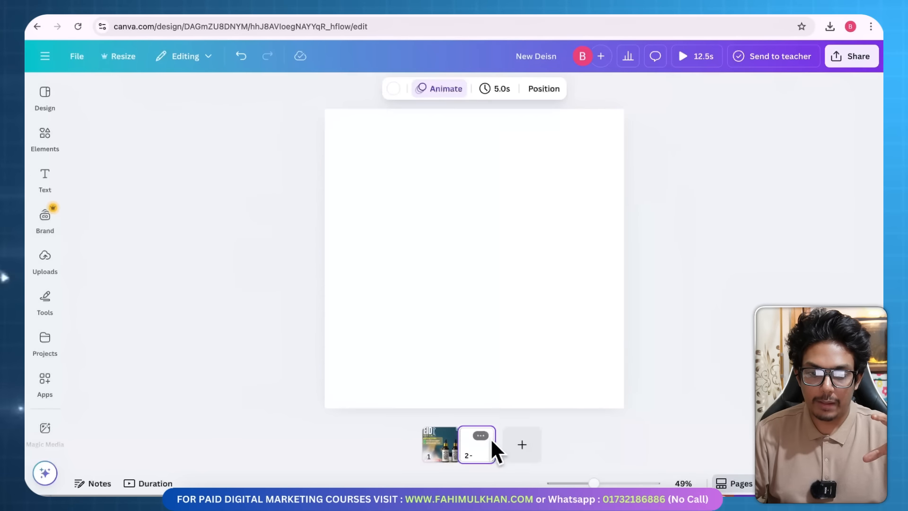
click(438, 444)
scroll(578, 427, down, 5)
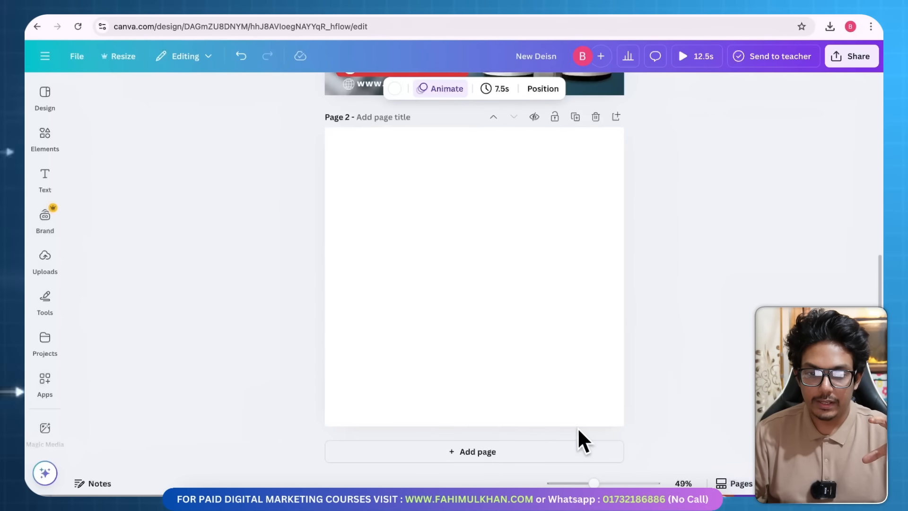
scroll(555, 241, up, 5)
click(555, 240)
key(ctrl+c)
click(507, 366)
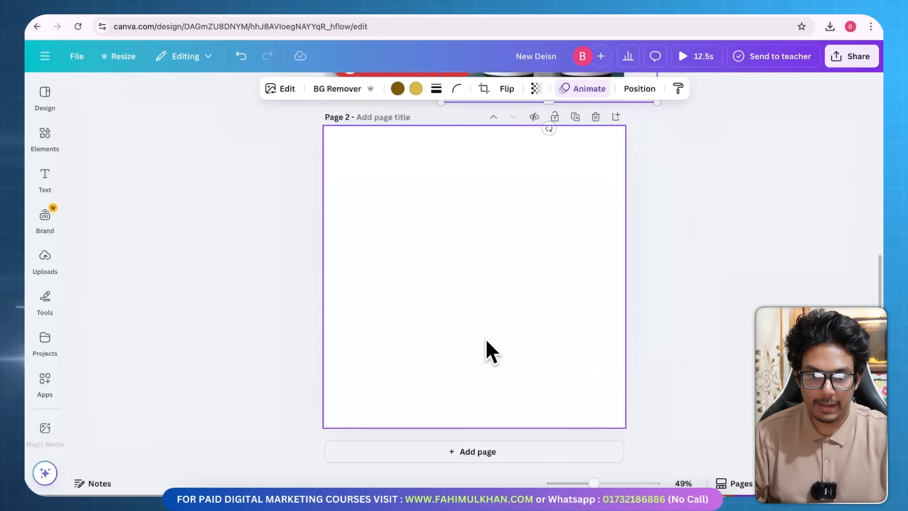
key(ctrl+v)
drag(479, 306, 467, 260)
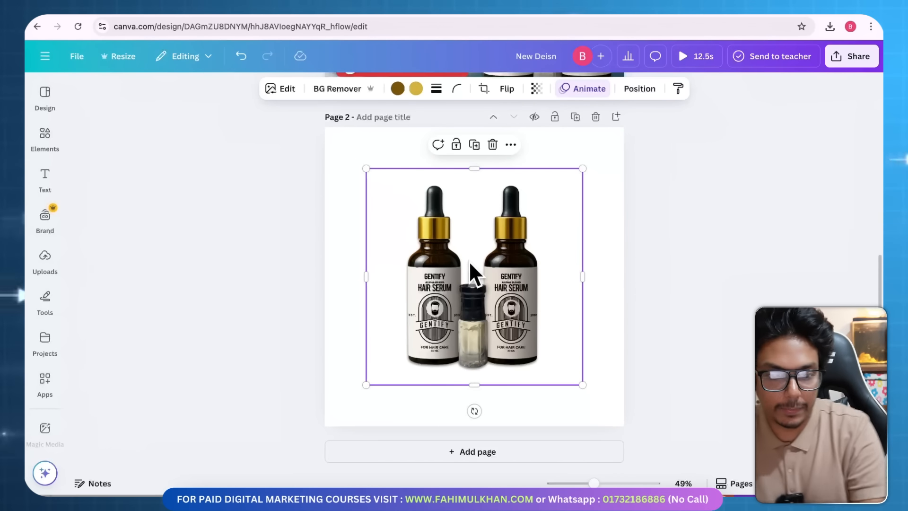
key(Delete)
Add the uploaded portrait of the man in the brown polo shirt to page 2 and reposition it.
click(45, 258)
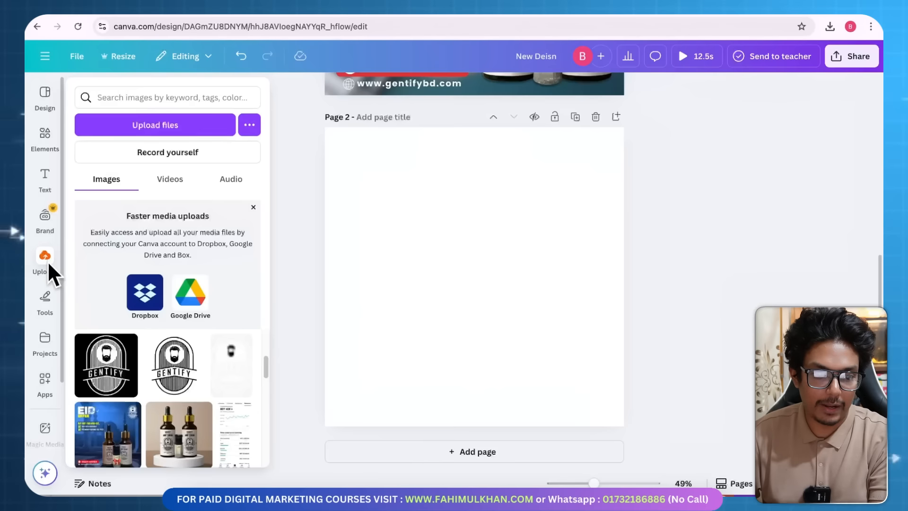
scroll(191, 365, down, 15)
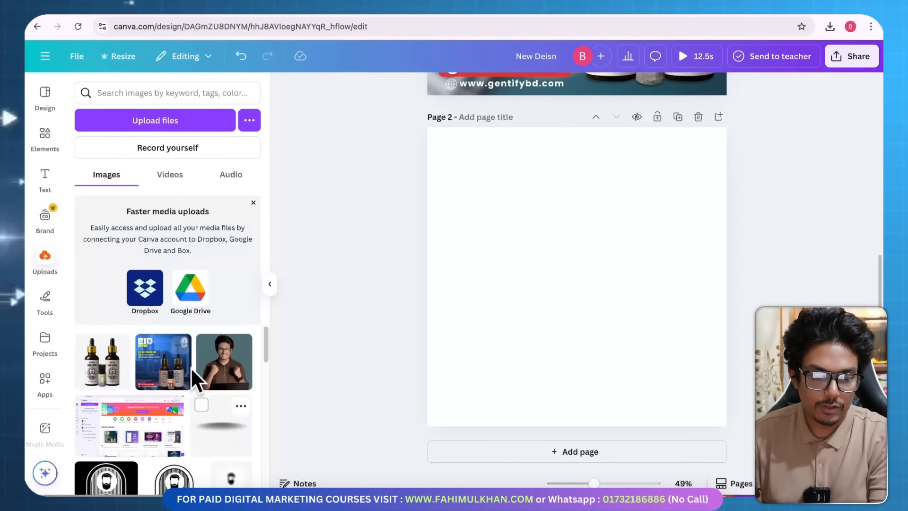
click(224, 372)
click(779, 273)
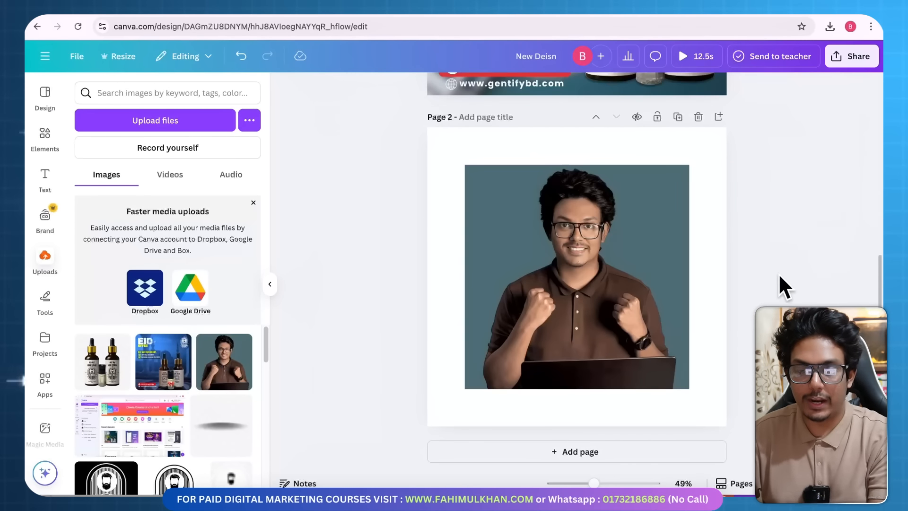
scroll(778, 274, up, 1)
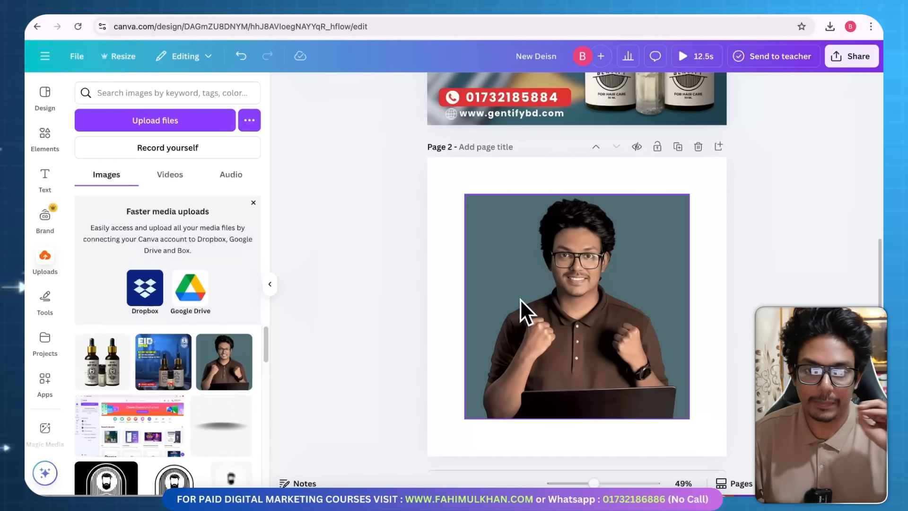
drag(524, 291, 517, 258)
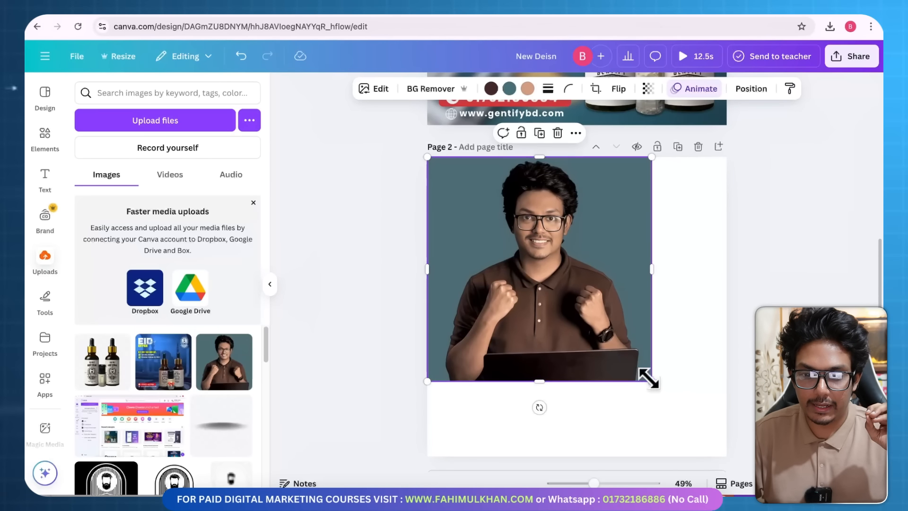
drag(591, 331, 621, 367)
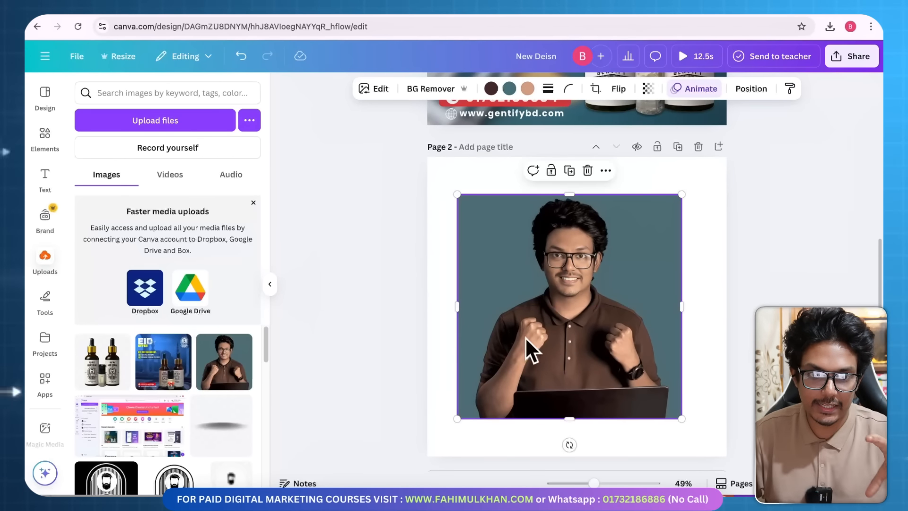
Apply the Outline shadow effect to the portrait photo on page 2 and adjust the outline.
click(374, 87)
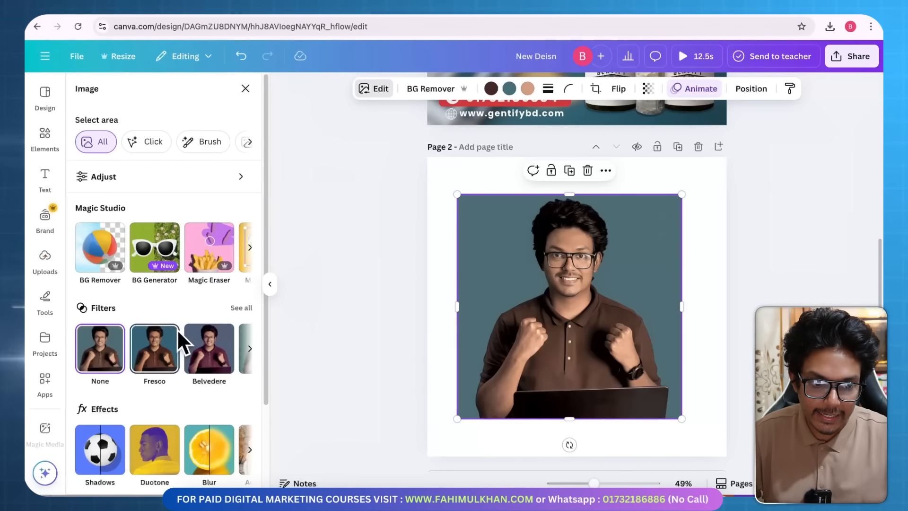
scroll(135, 373, down, 2)
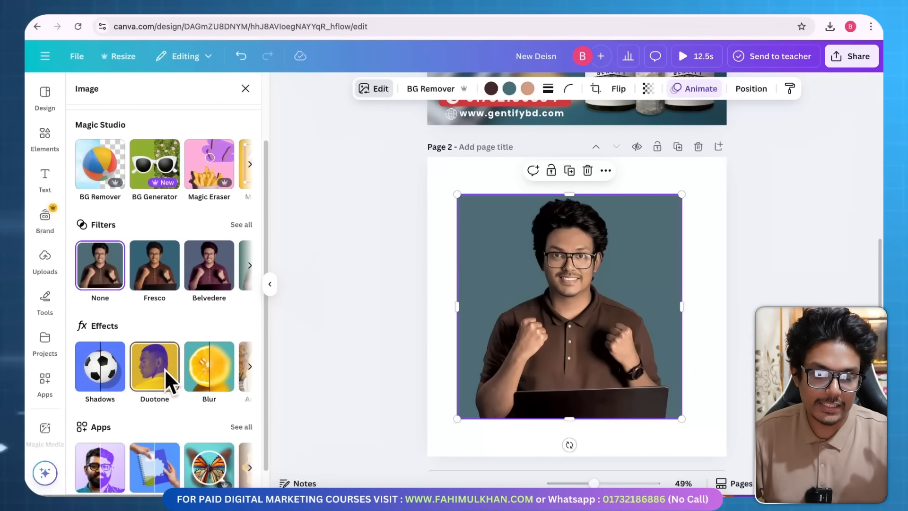
click(117, 371)
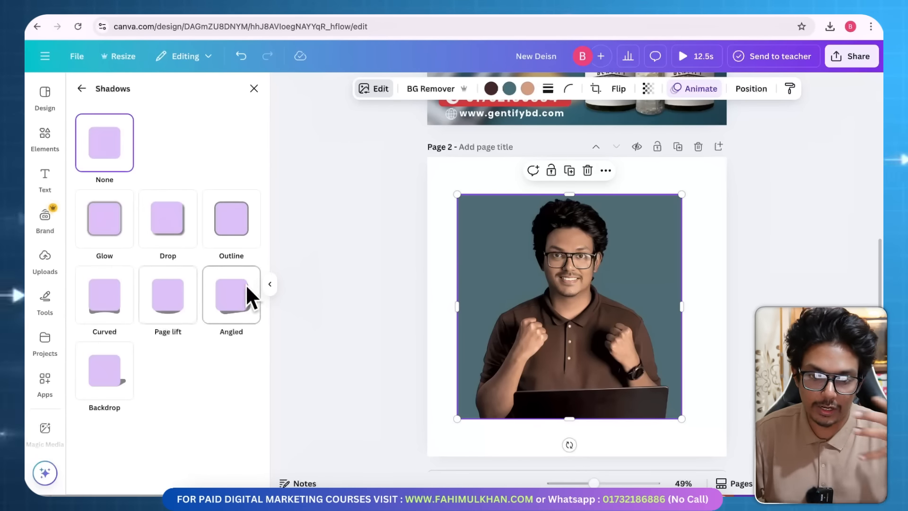
click(234, 228)
mouse_move(112, 432)
mouse_down()
mouse_move(169, 434)
mouse_move(127, 435)
mouse_up()
click(81, 87)
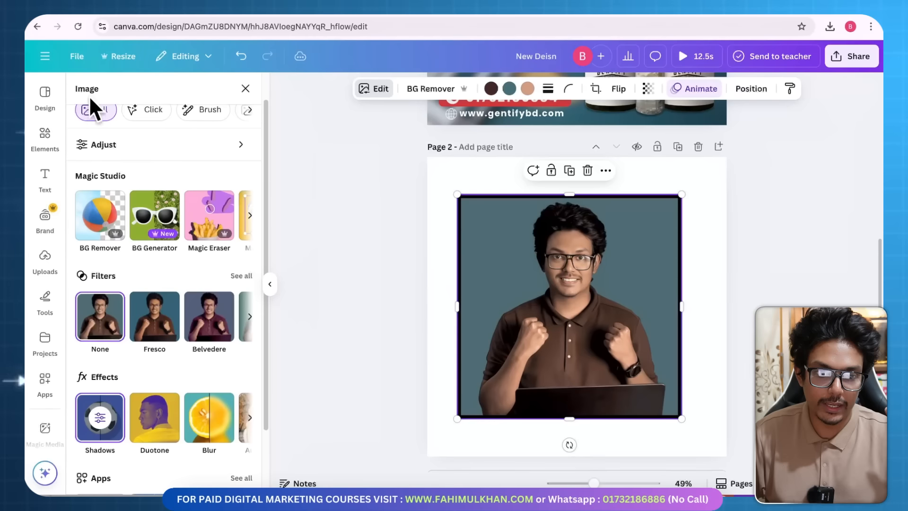
Try the Face Retouch effect on the portrait photo and remove the photo from page 2.
scroll(171, 328, down, 2)
click(247, 379)
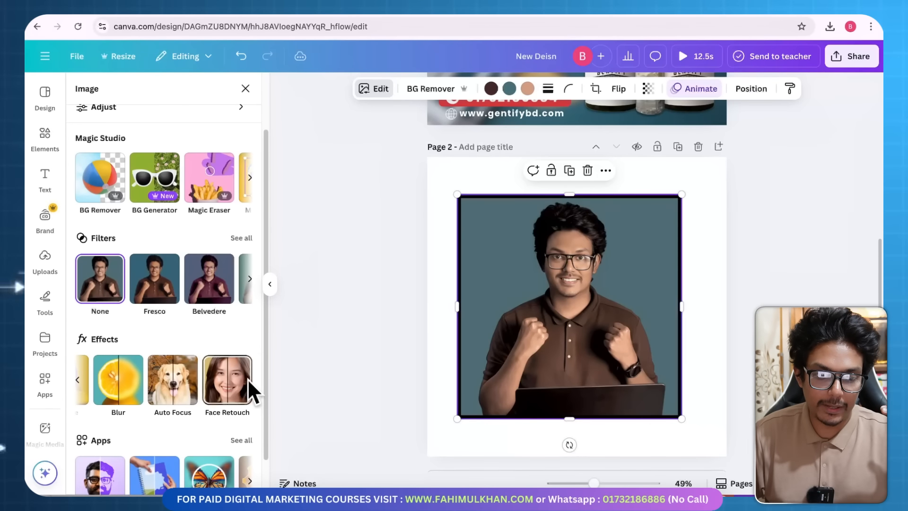
click(216, 388)
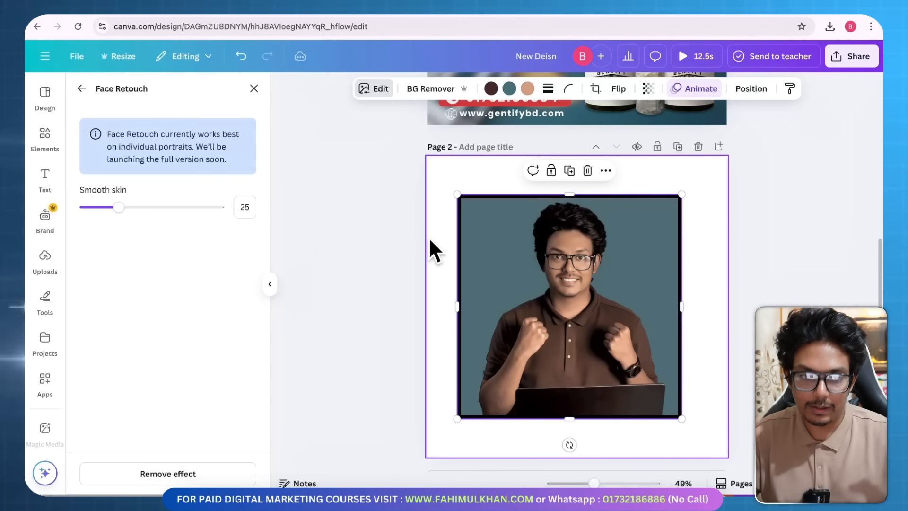
click(81, 88)
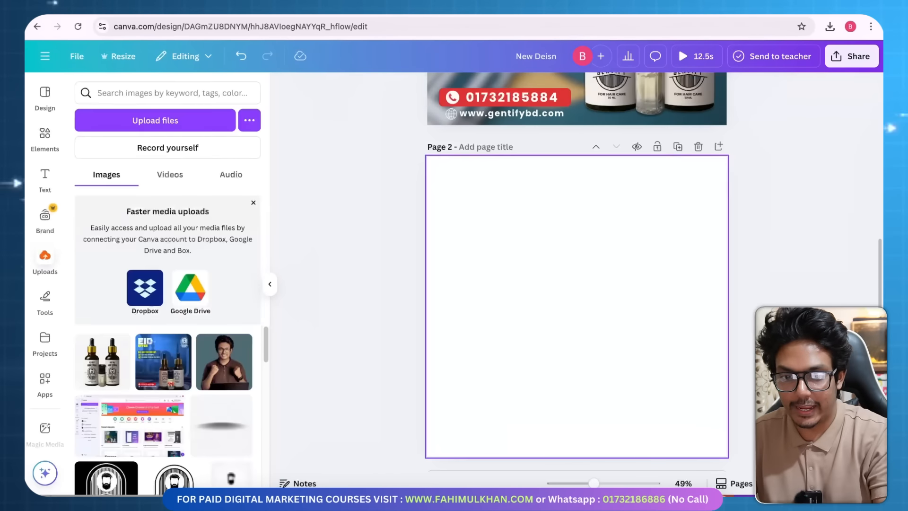
Copy the hair serum bottles image from the Eid offer page onto the center of page 2.
scroll(547, 288, up, 5)
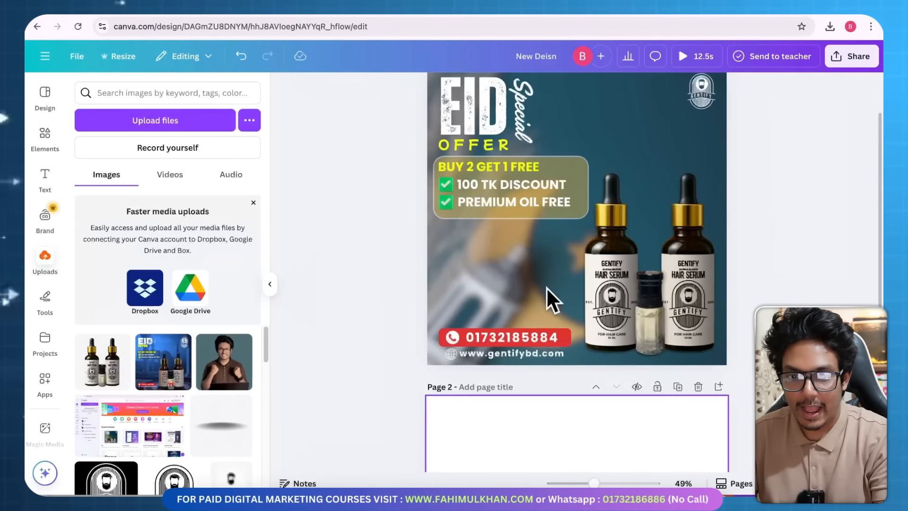
click(646, 308)
scroll(610, 319, down, 5)
click(601, 323)
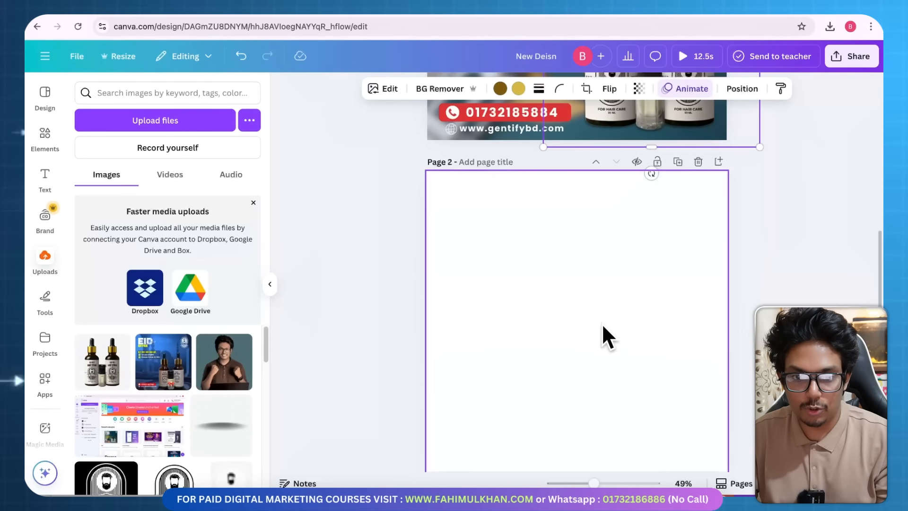
key(ctrl+v)
drag(563, 288, 561, 281)
Generate a new background for the bottles image with the prompt "prepare me a gorgeous background for this product" and keep the result.
click(390, 89)
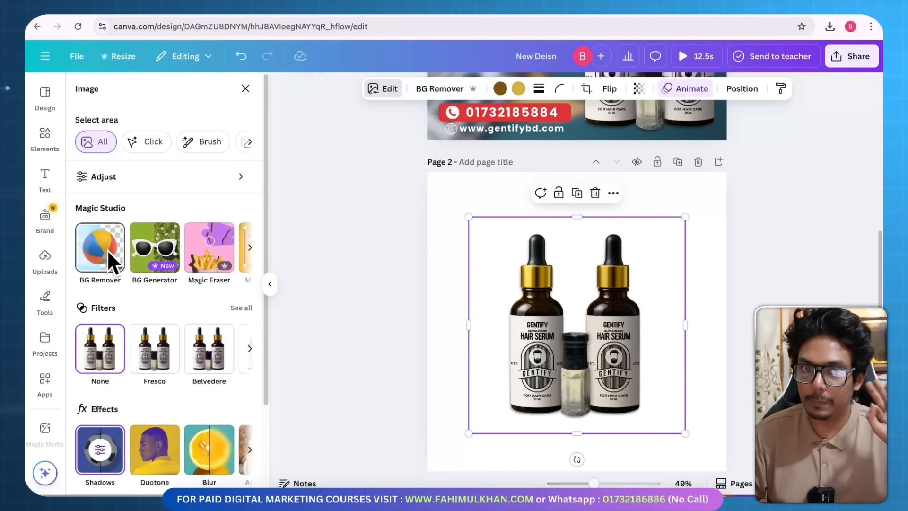
click(160, 249)
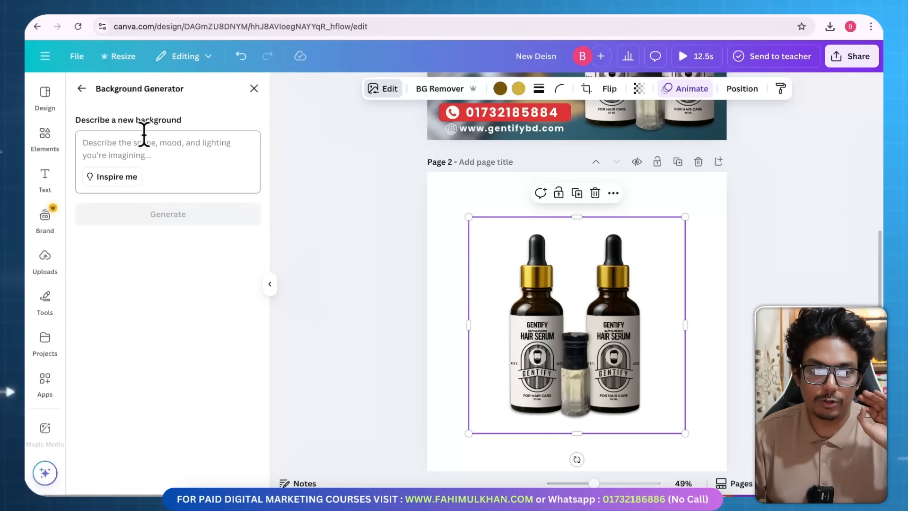
text(prep)
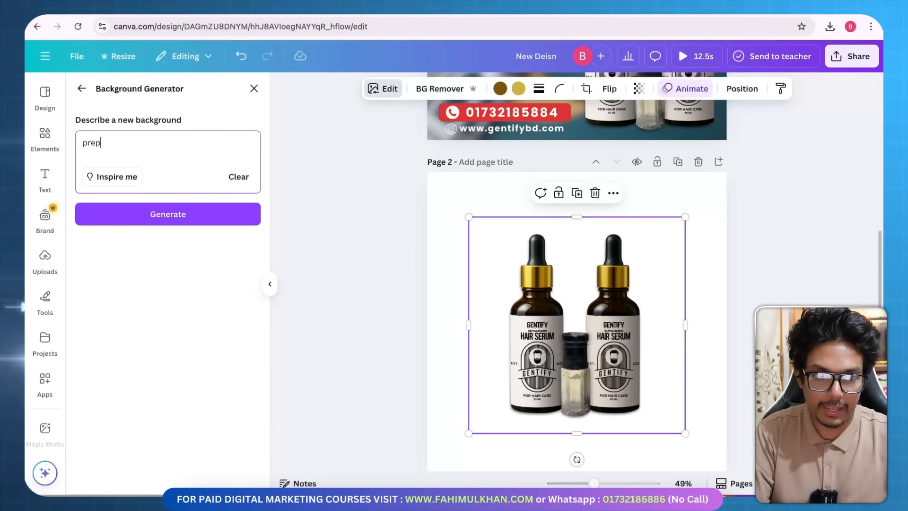
key(BackSpace)
key(BackSpace)
key(BackSpace)
key(BackSpace)
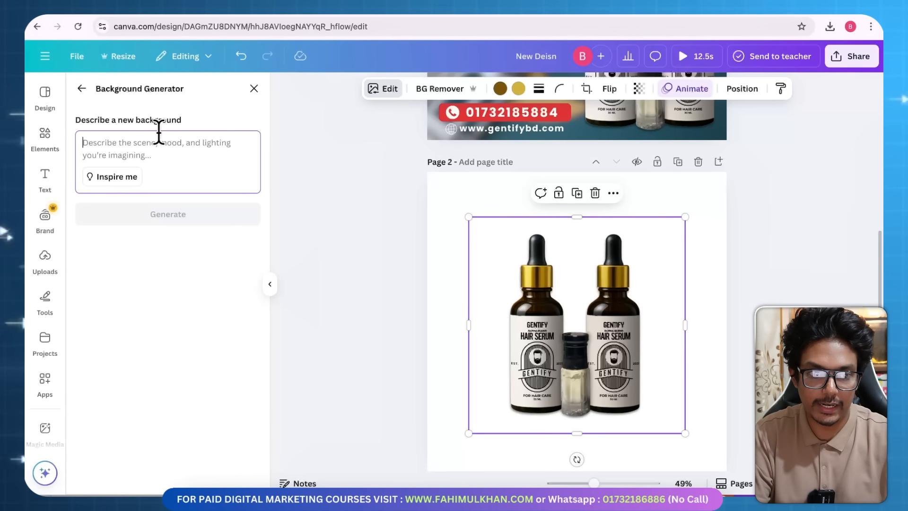
text(prepare me a g)
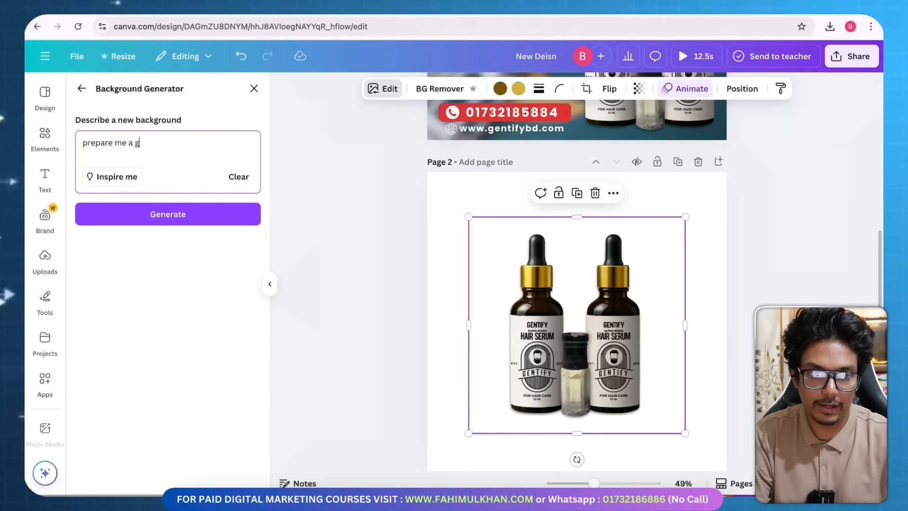
text(orgeous background)
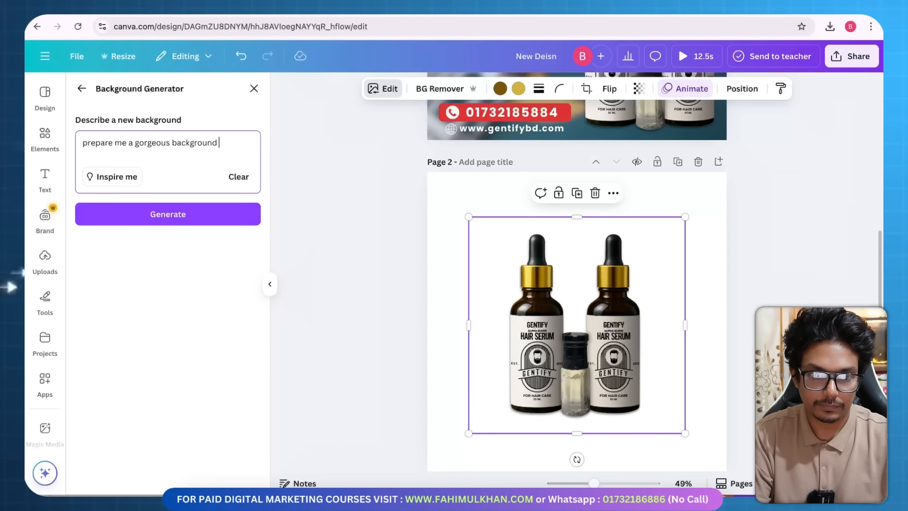
text(oduct)
key(Return)
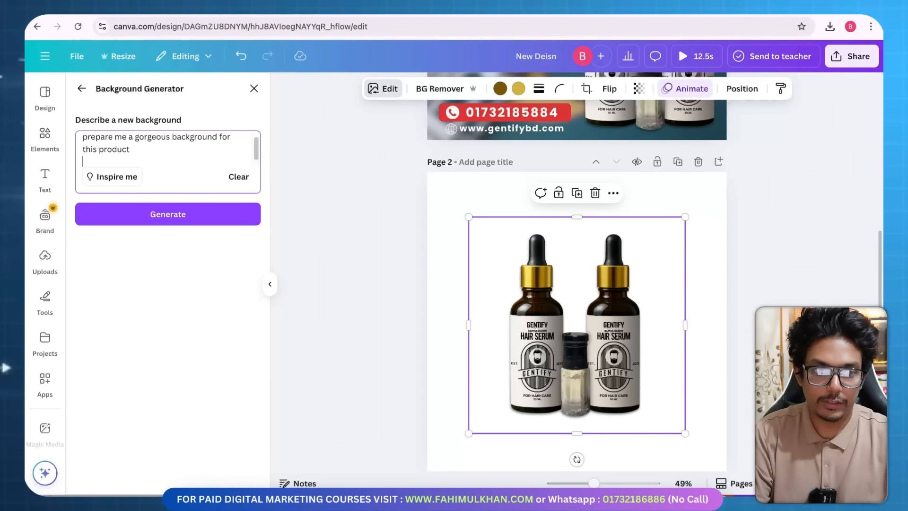
click(166, 214)
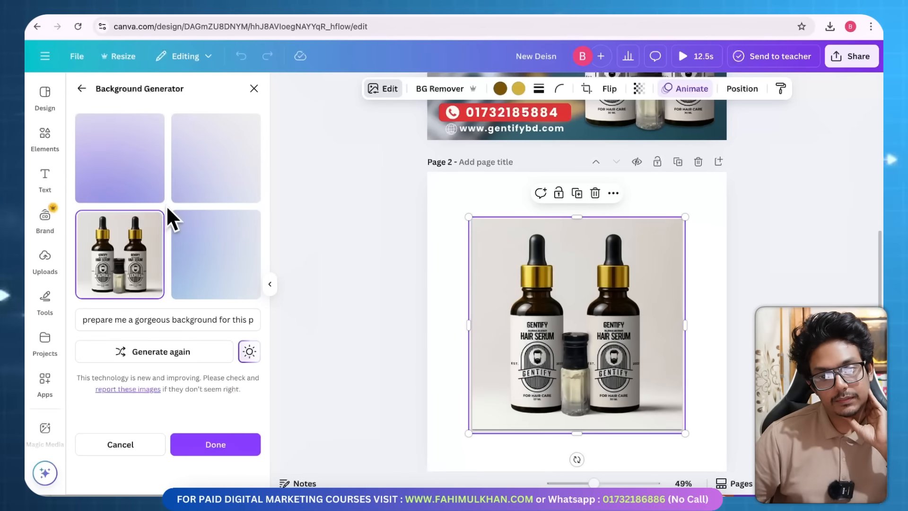
click(778, 263)
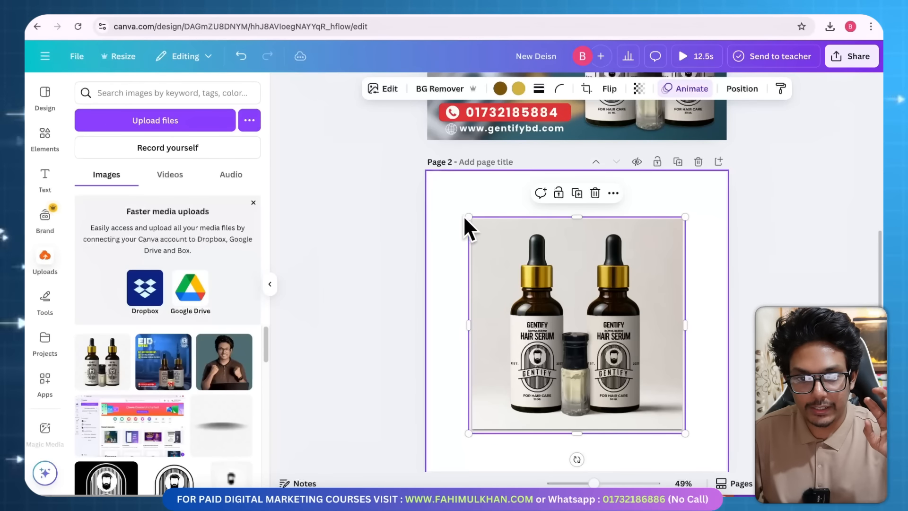
Enlarge the bottles image from its corners until it covers nearly all of page 2.
drag(469, 217, 427, 176)
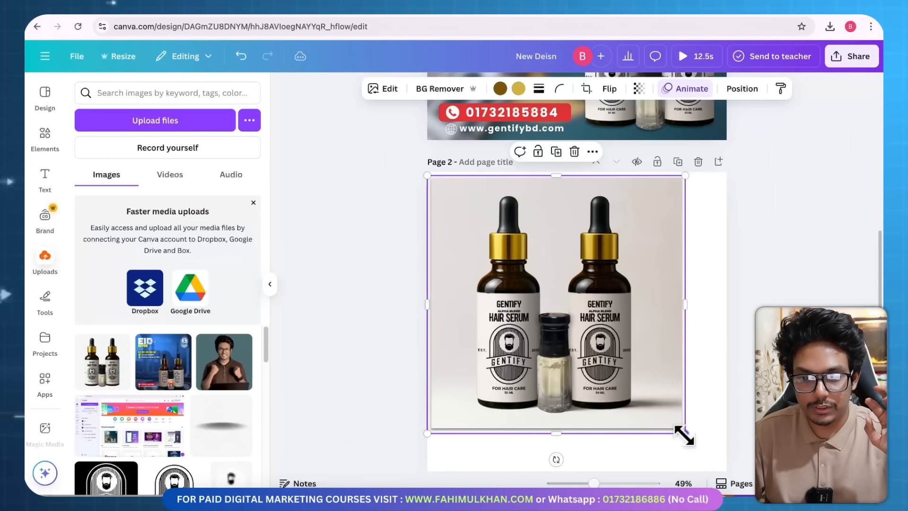
drag(684, 432, 728, 462)
scroll(737, 441, down, 1)
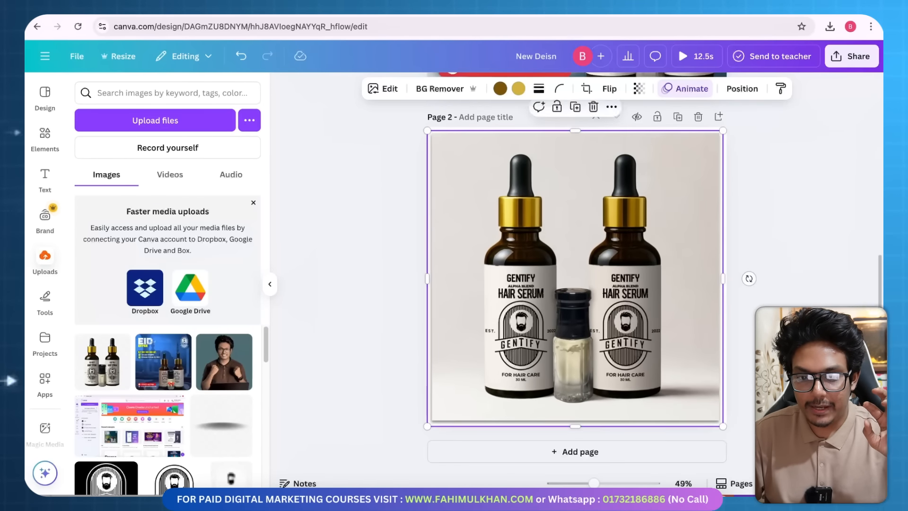
Try marking the start of the "FOR HAIR CARE" text on the left bottle with Magic Eraser at brush size 24.
click(384, 89)
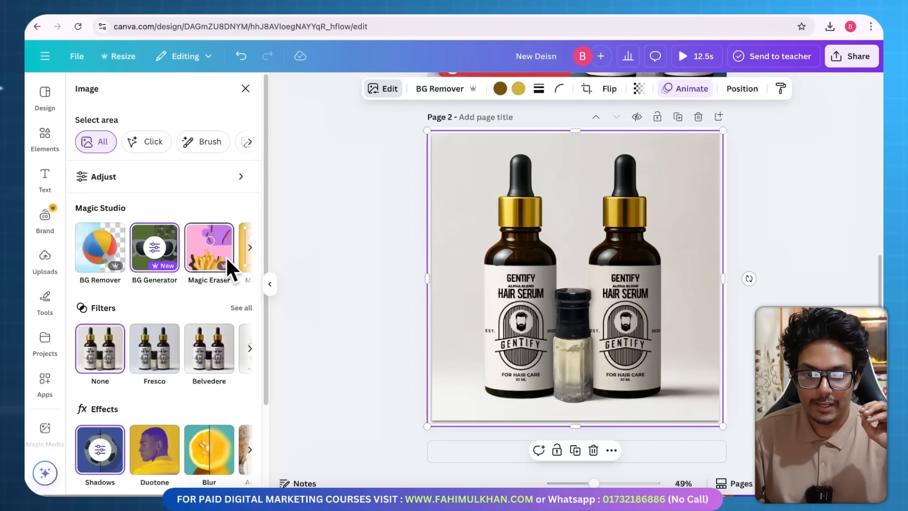
click(211, 259)
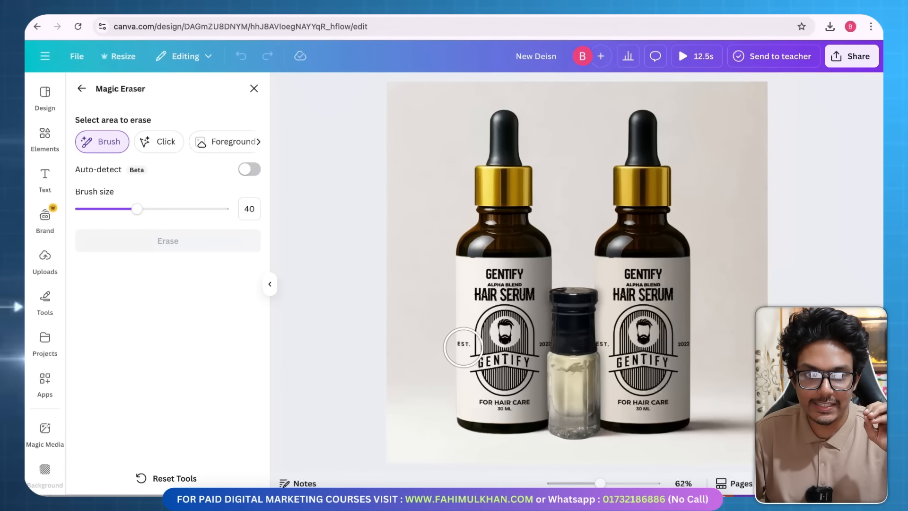
mouse_move(138, 206)
mouse_down()
mouse_move(104, 208)
mouse_move(114, 209)
mouse_up()
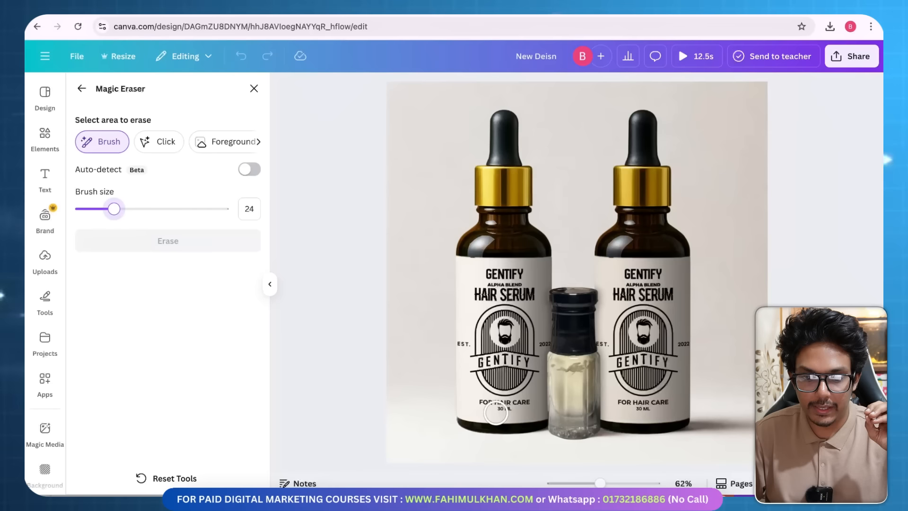
drag(487, 403, 473, 403)
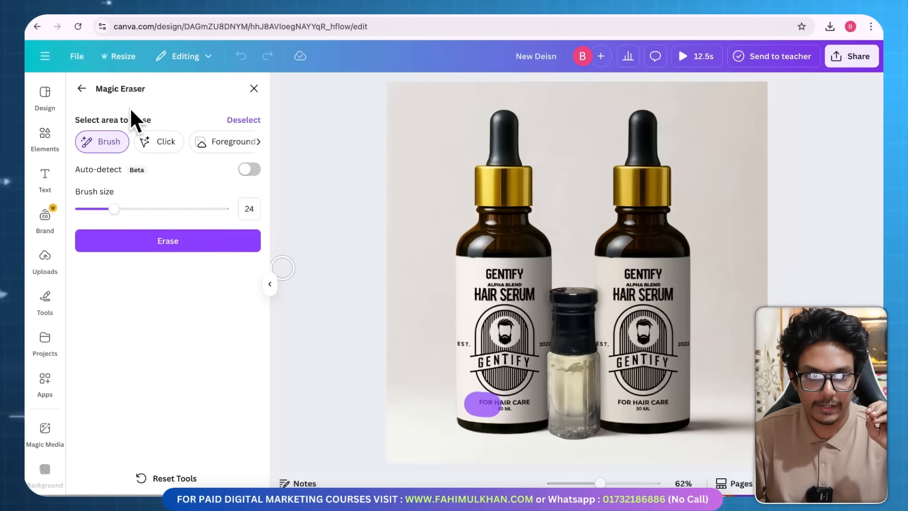
click(81, 88)
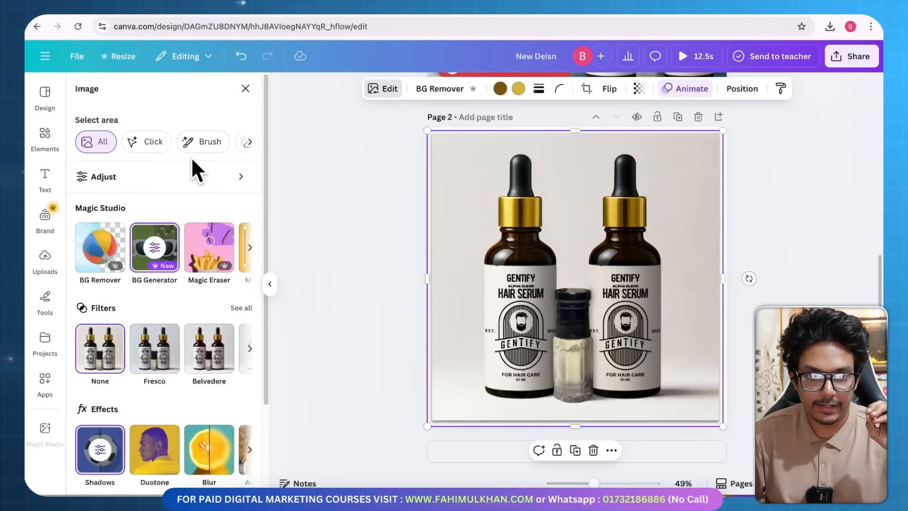
Remove the "FOR HAIR CARE 30 ML" text from the left bottle's label with Magic Eraser at brush size 10.
click(217, 251)
drag(111, 208, 94, 208)
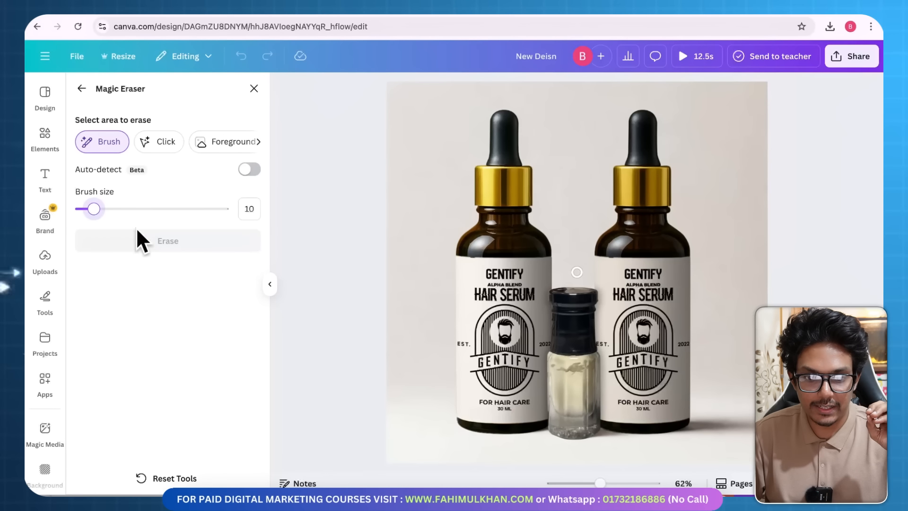
drag(481, 403, 523, 406)
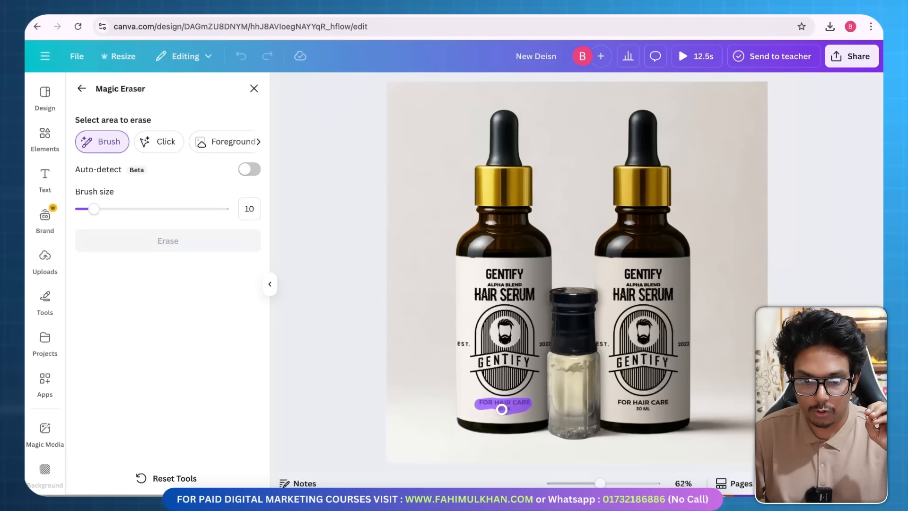
click(158, 240)
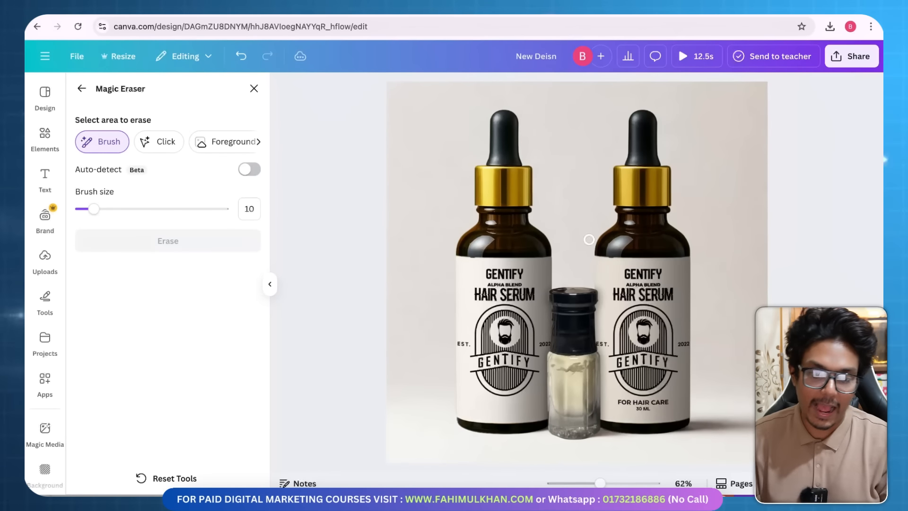
click(81, 88)
click(250, 248)
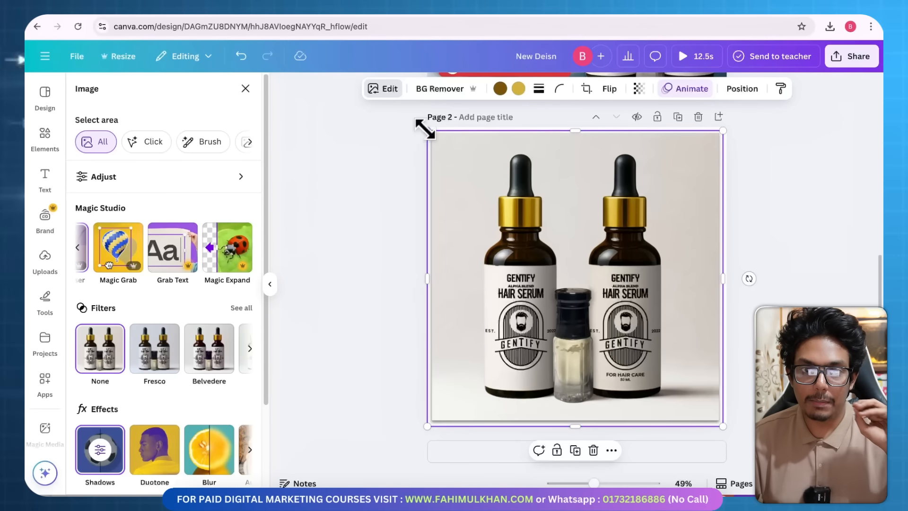
click(303, 14)
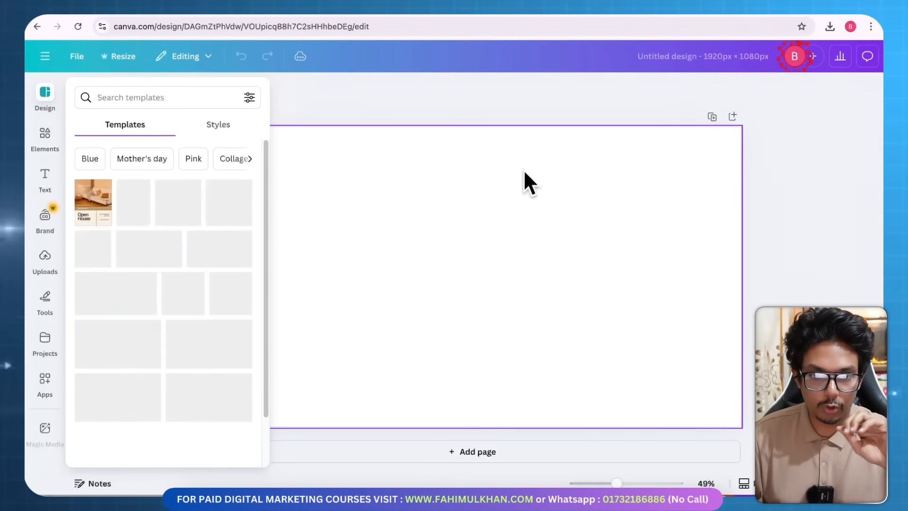
click(472, 101)
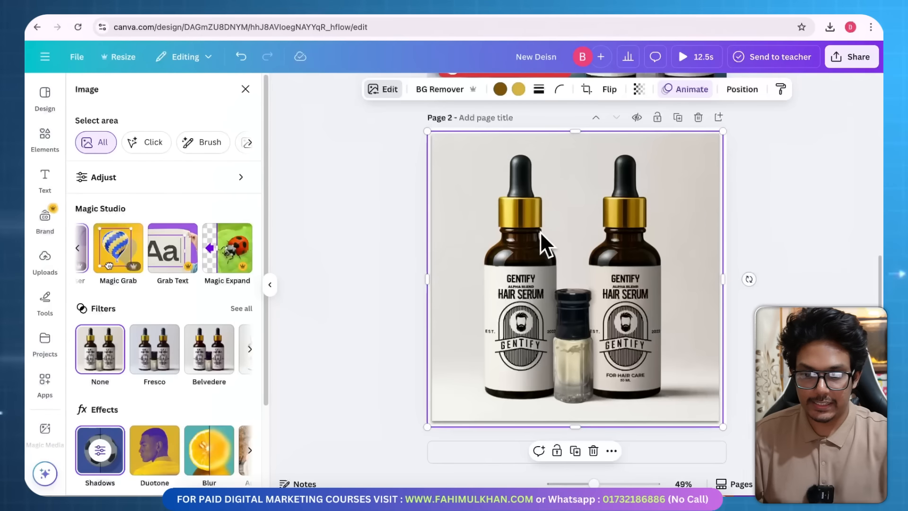
Delete the bottles image from page 2 and add the ফেসবুক & GA4 thumbnail image from the Downloads folder in its place.
key(Delete)
drag(777, 4, 700, 311)
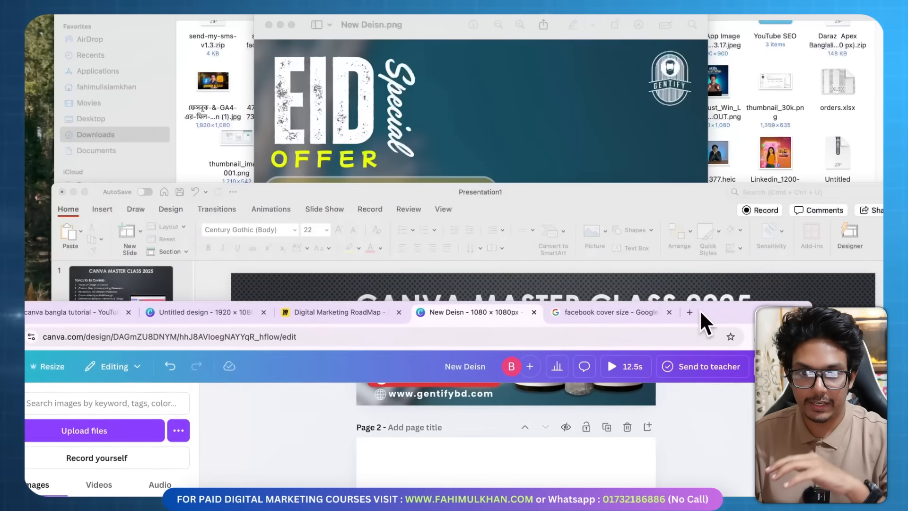
click(158, 91)
drag(203, 89, 237, 98)
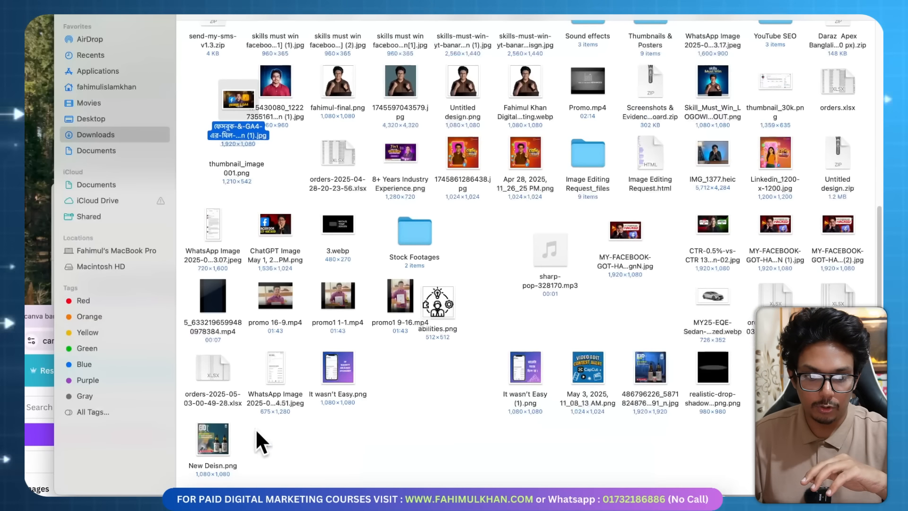
click(240, 496)
drag(740, 313, 724, 243)
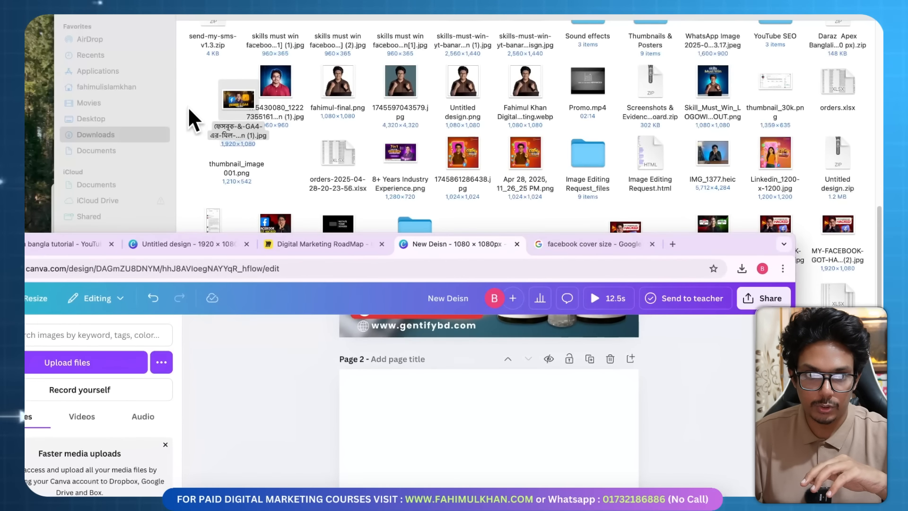
drag(226, 95, 449, 420)
double_click(720, 241)
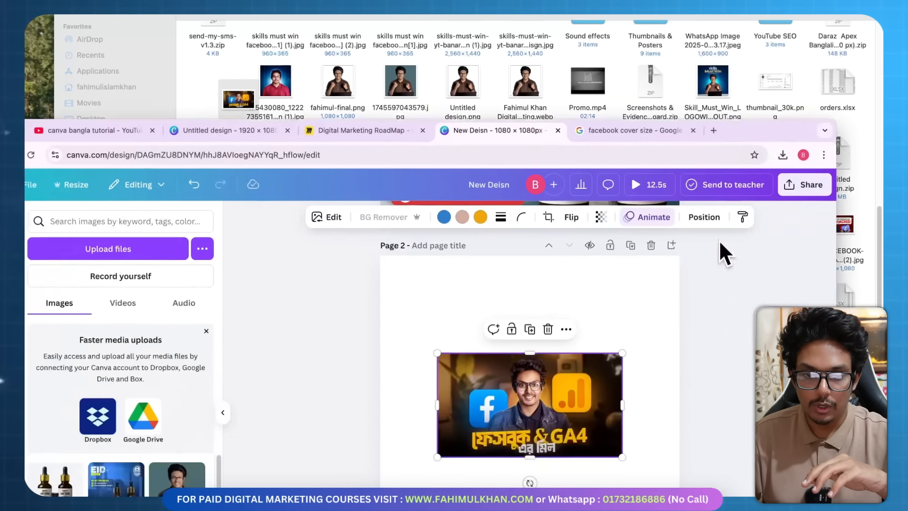
Move the thumbnail to the page's left edge and enlarge it to span the full width of page 2.
drag(485, 223, 427, 193)
drag(669, 328, 714, 365)
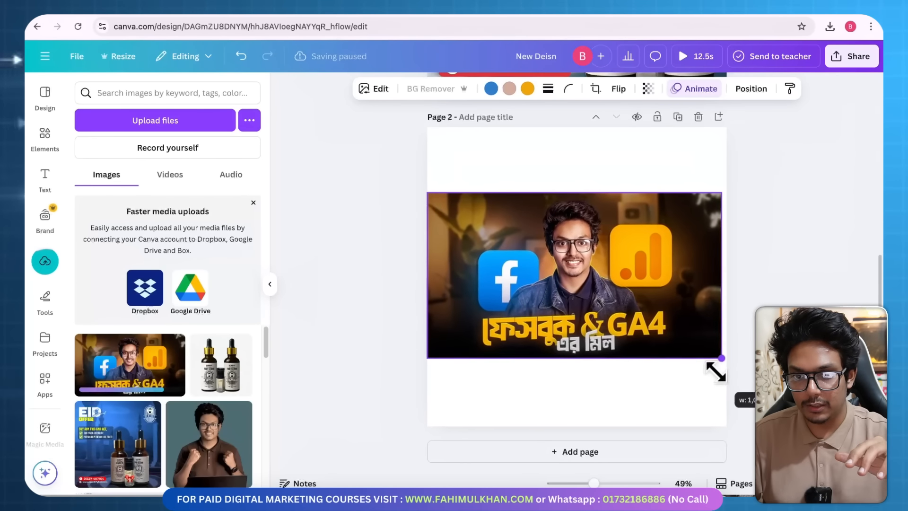
click(487, 163)
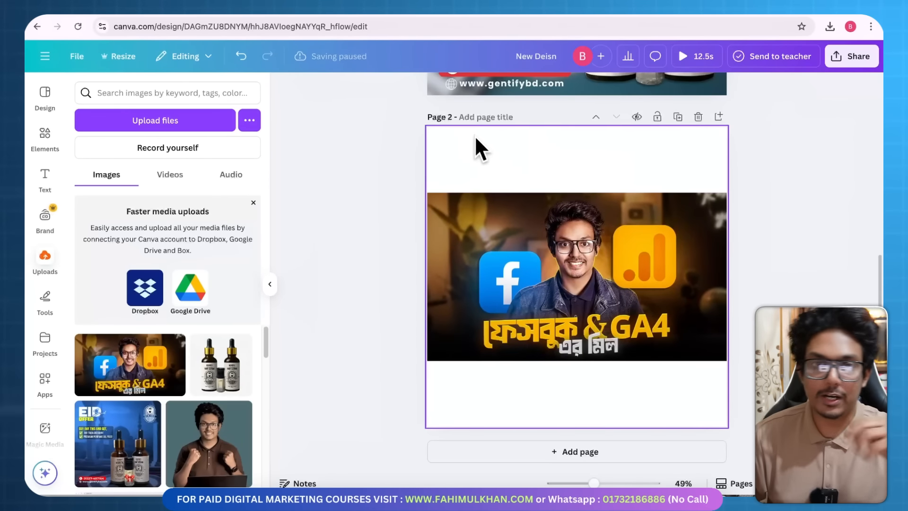
Use Magic Expand in Freeform size to extend the thumbnail up and down over the full height of page 2.
click(592, 289)
click(376, 88)
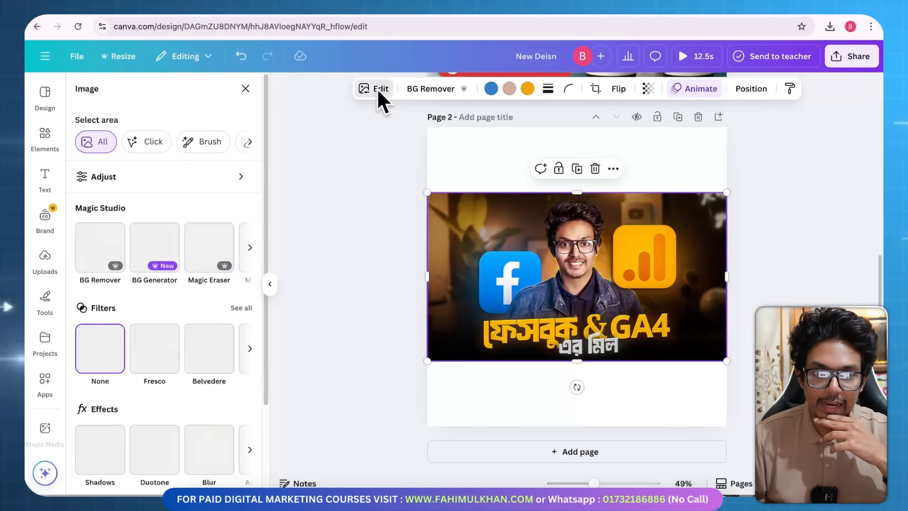
click(248, 249)
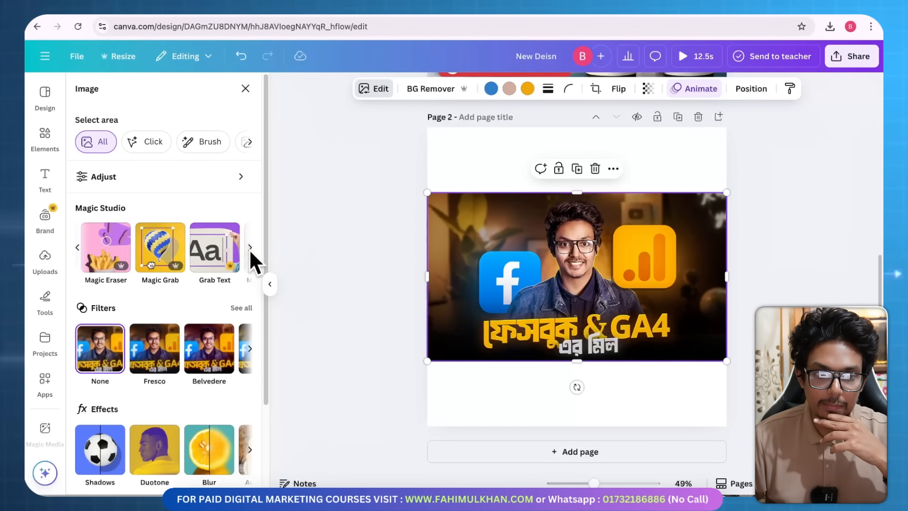
click(249, 248)
click(218, 249)
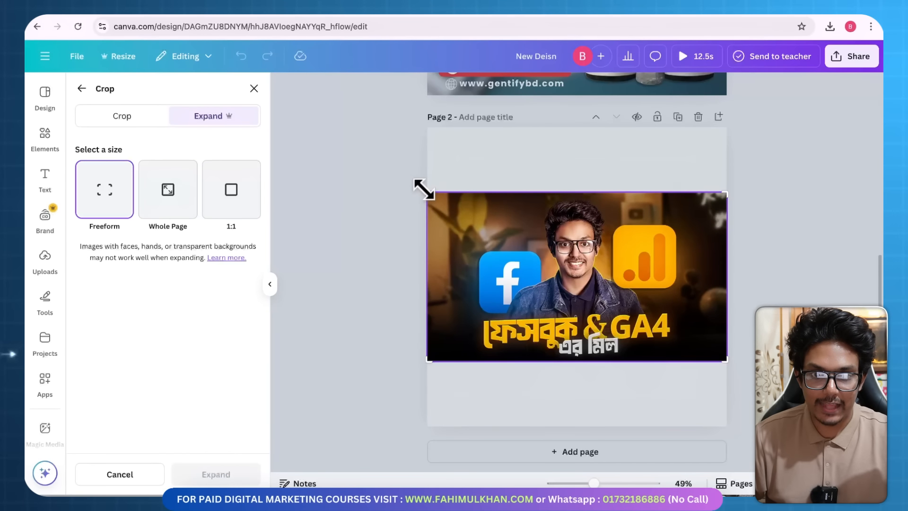
drag(424, 189, 426, 125)
drag(428, 361, 426, 428)
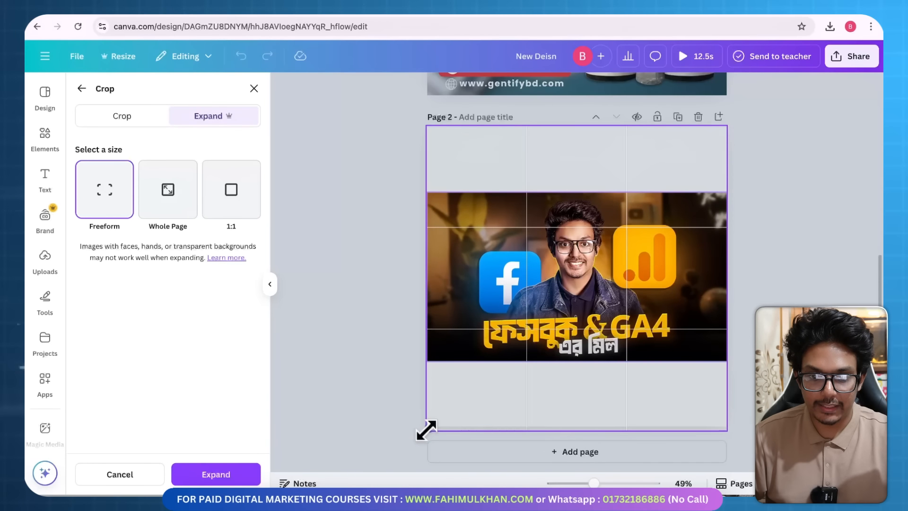
click(220, 470)
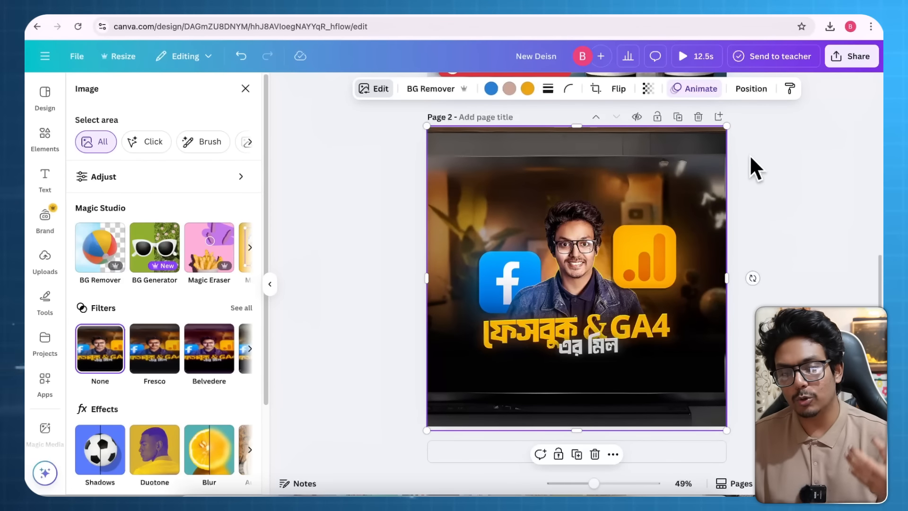
scroll(743, 189, up, 4)
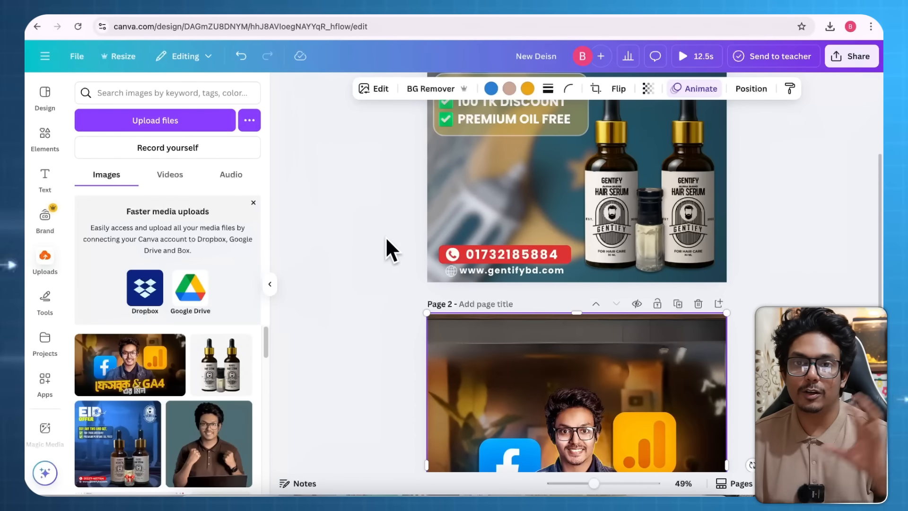
scroll(385, 236, up, 3)
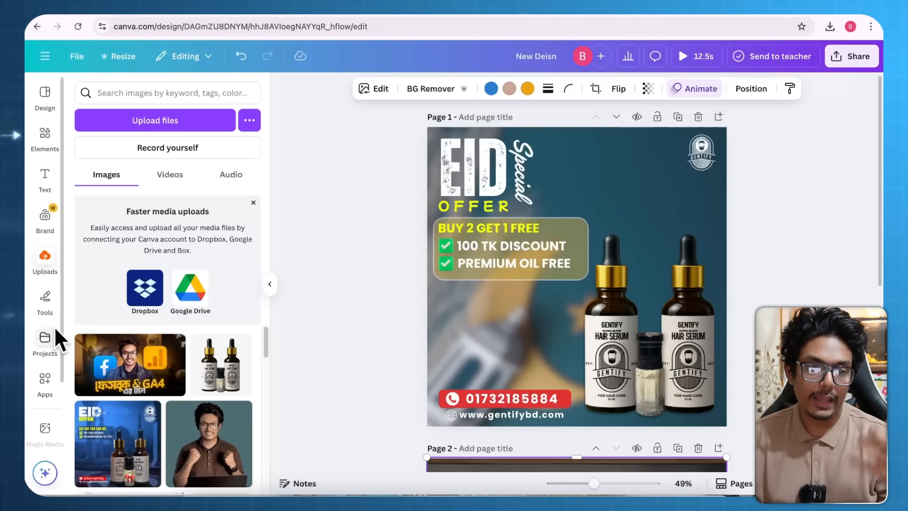
click(538, 336)
scroll(535, 335, down, 1)
scroll(536, 335, down, 4)
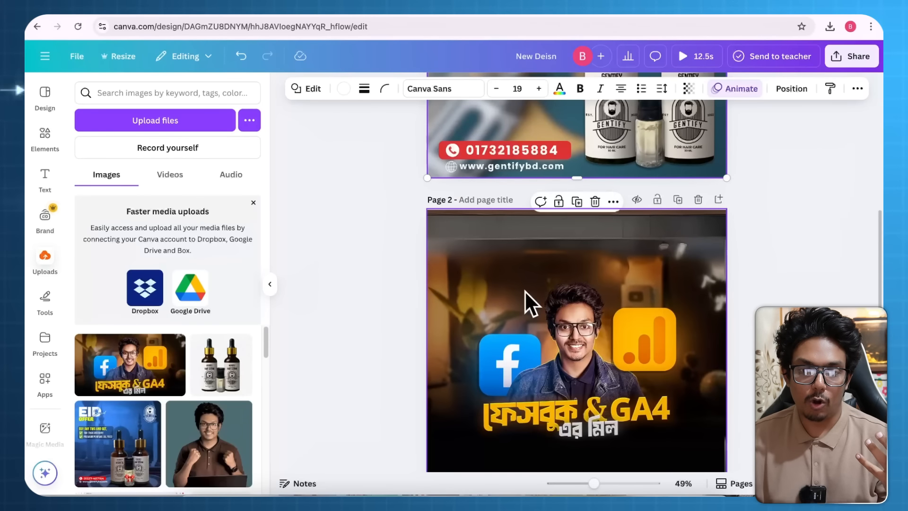